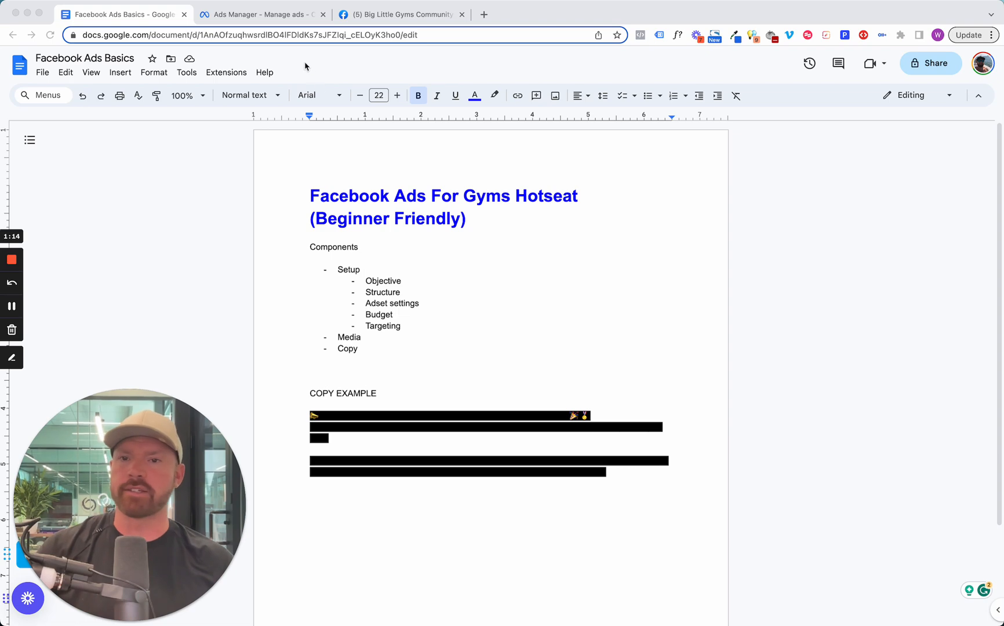
Review the campaign list in Ads Manager and the Components outline in the Facebook Ads Basics document, highlighting the Media item.
{"action": "left_click", "coordinate": [284, 15]}
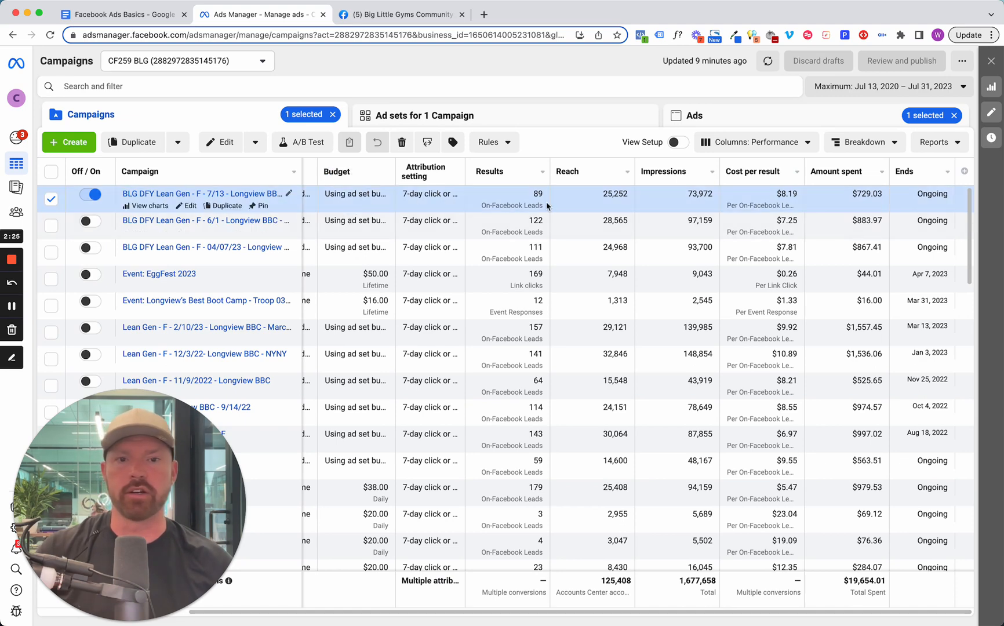
{"action": "left_click", "coordinate": [111, 14]}
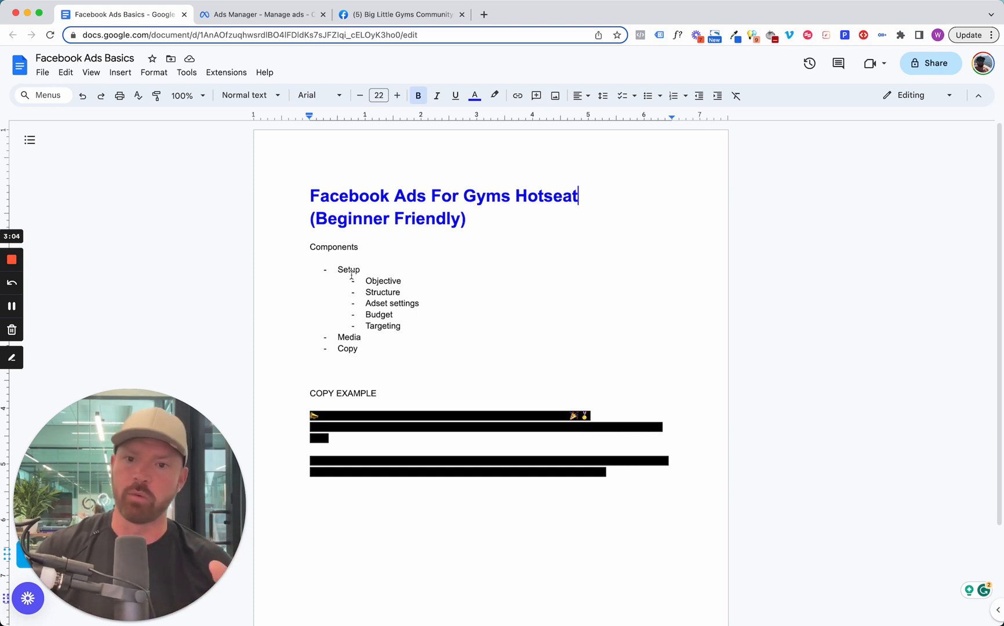
{"action": "double_click", "coordinate": [350, 338]}
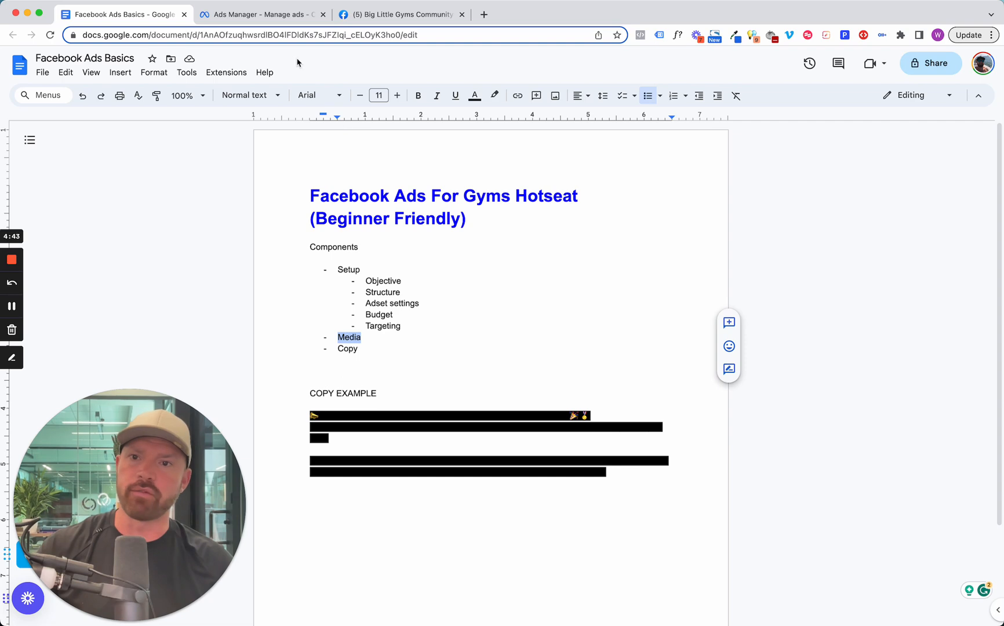
Switch to Ads Manager and apply the Performance and clicks column preset to the campaign table.
{"action": "left_click", "coordinate": [269, 17]}
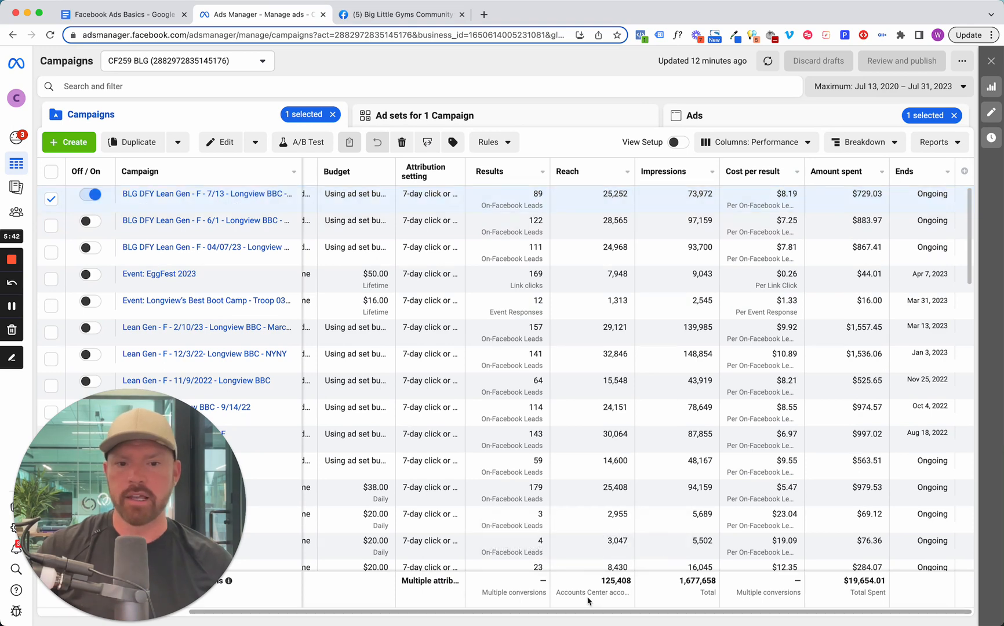
{"action": "left_click_drag", "start_coordinate": [565, 611], "coordinate": [776, 589]}
{"action": "left_click", "coordinate": [809, 141]}
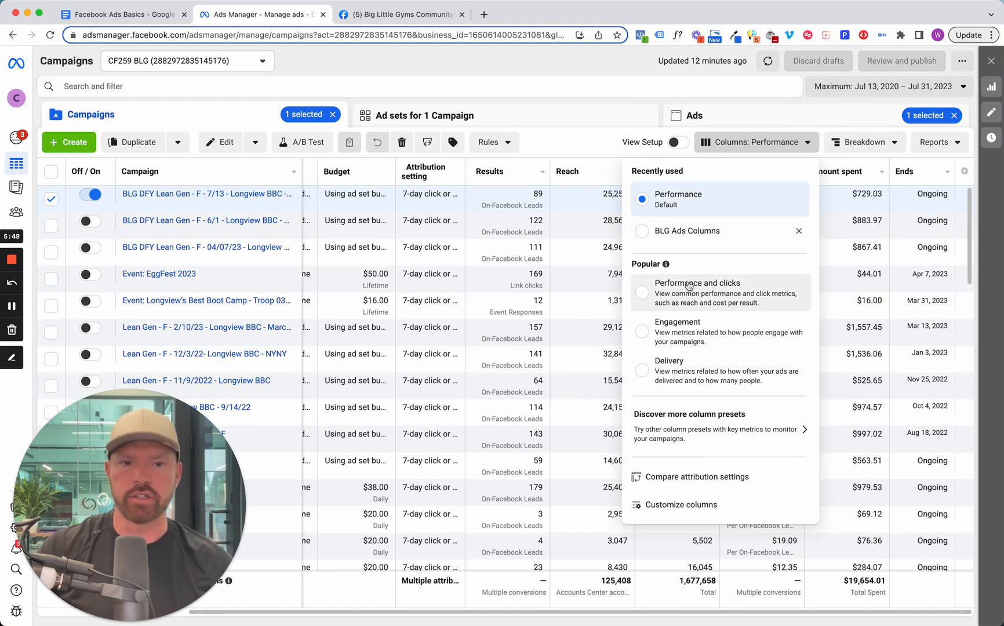
{"action": "left_click", "coordinate": [656, 299]}
Examine the campaigns' frequency, cost per result, amount spent, CPM, link clicks, CPC and CTR columns.
{"action": "left_click_drag", "start_coordinate": [656, 613], "coordinate": [710, 606]}
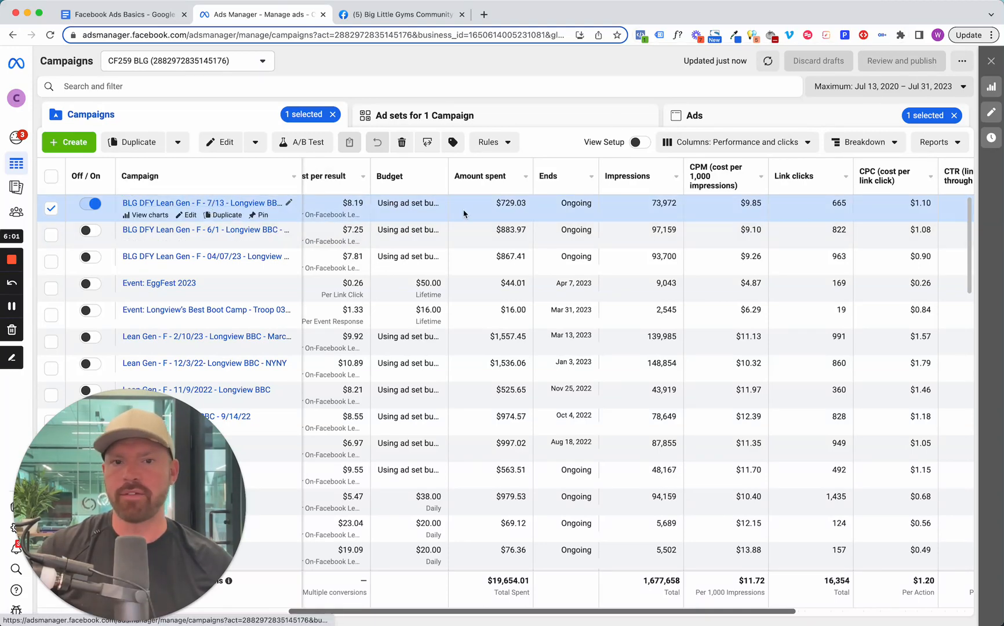
{"action": "left_click_drag", "start_coordinate": [690, 615], "coordinate": [471, 618]}
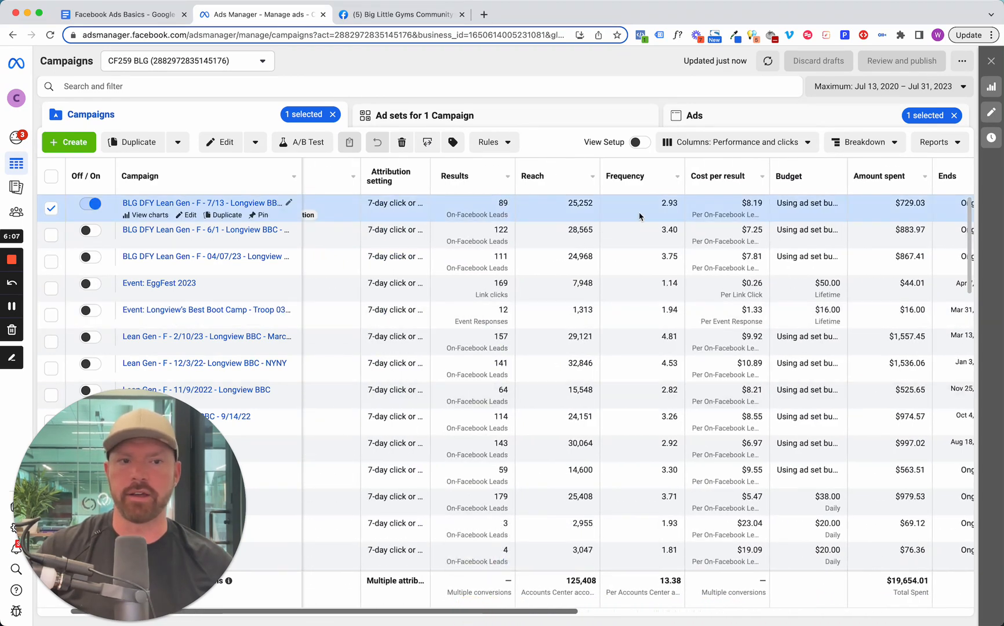
{"action": "left_click_drag", "start_coordinate": [572, 617], "coordinate": [708, 615]}
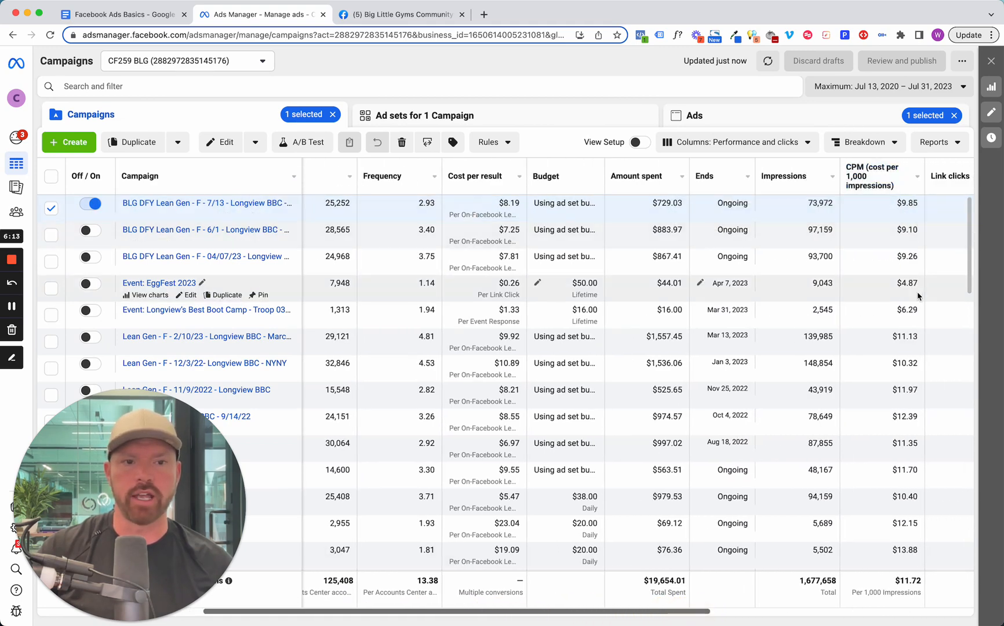
{"action": "left_click_drag", "start_coordinate": [693, 613], "coordinate": [793, 614]}
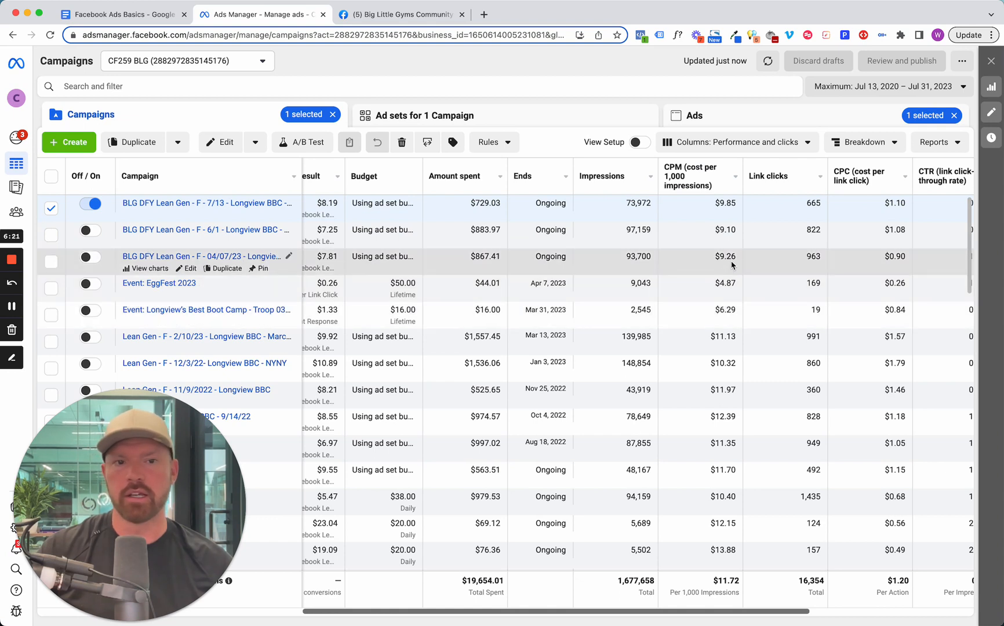
{"action": "mouse_move", "coordinate": [712, 189]}
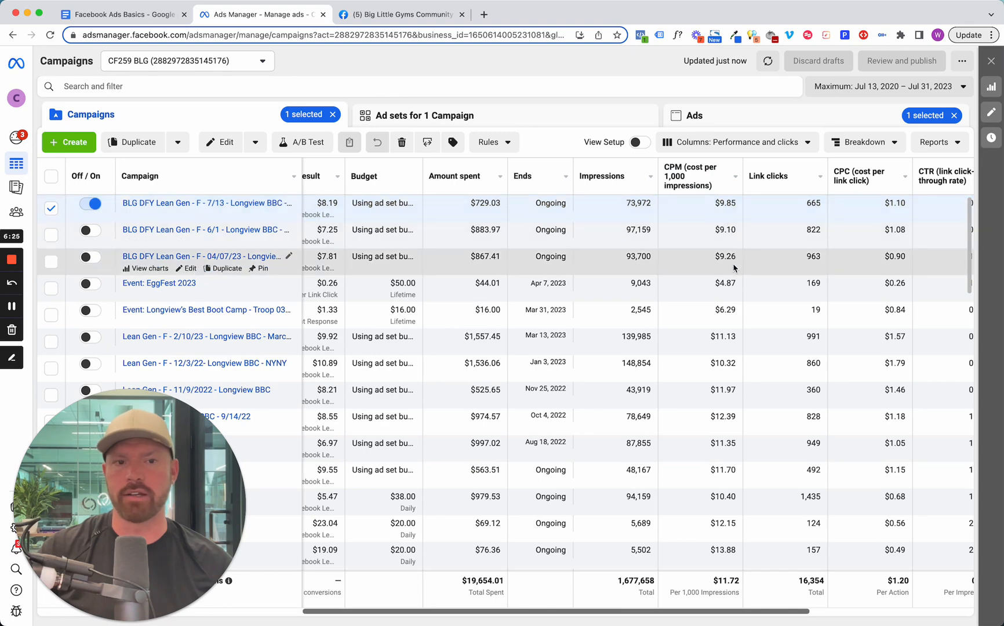
{"action": "left_click_drag", "start_coordinate": [757, 612], "coordinate": [846, 623]}
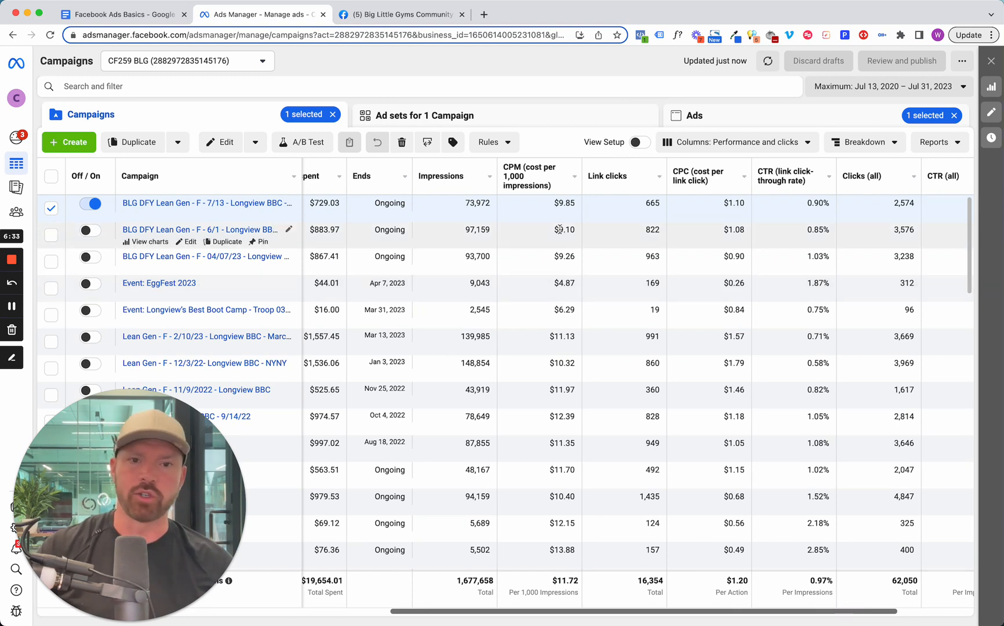
{"action": "mouse_move", "coordinate": [712, 611]}
{"action": "left_mouse_down"}
{"action": "mouse_move", "coordinate": [674, 615]}
{"action": "mouse_move", "coordinate": [728, 620]}
{"action": "left_mouse_up"}
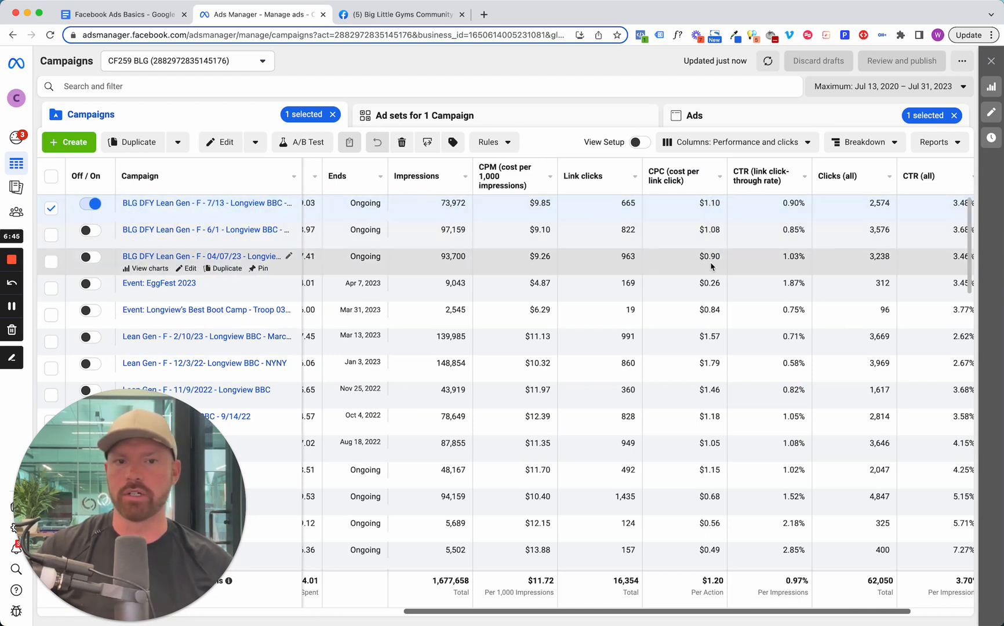
{"action": "left_click_drag", "start_coordinate": [703, 612], "coordinate": [687, 612]}
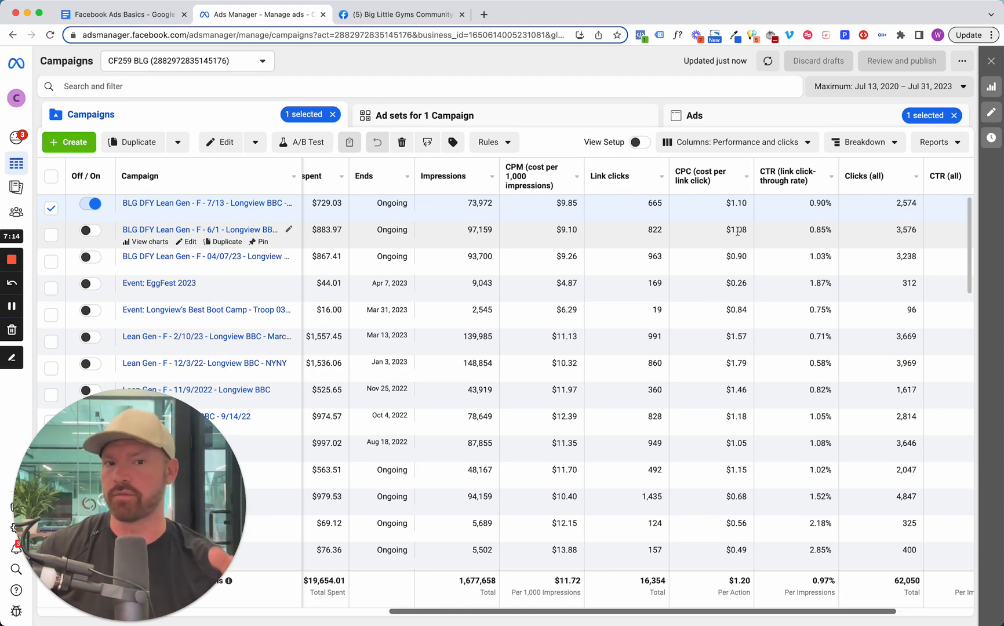
{"action": "left_click_drag", "start_coordinate": [796, 613], "coordinate": [644, 603]}
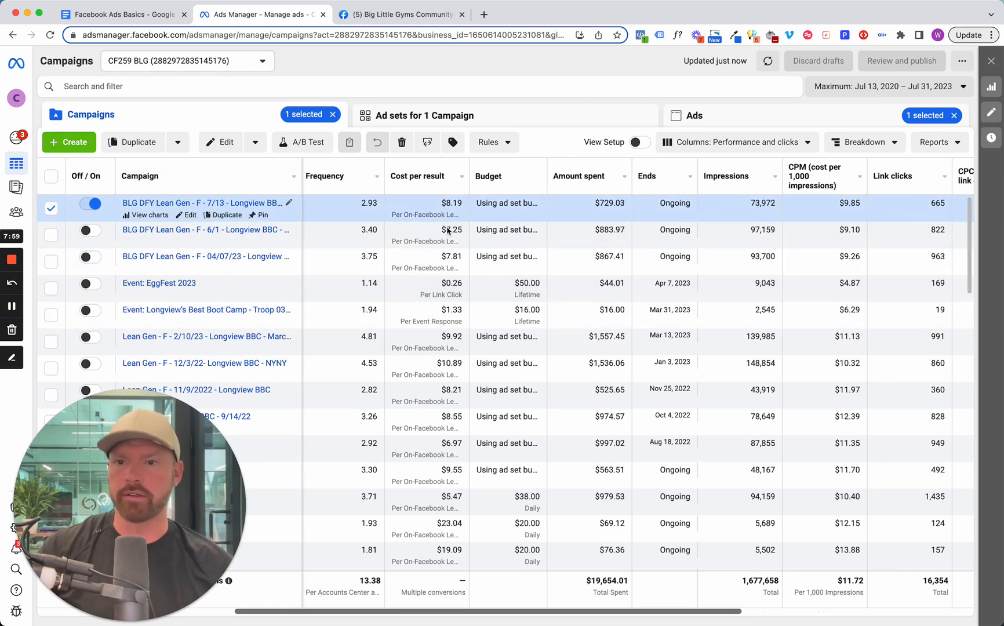
Start a new campaign with the Leads objective and name it "Lead Form - 7/31/23 - Kickstart - F".
{"action": "left_click", "coordinate": [79, 150]}
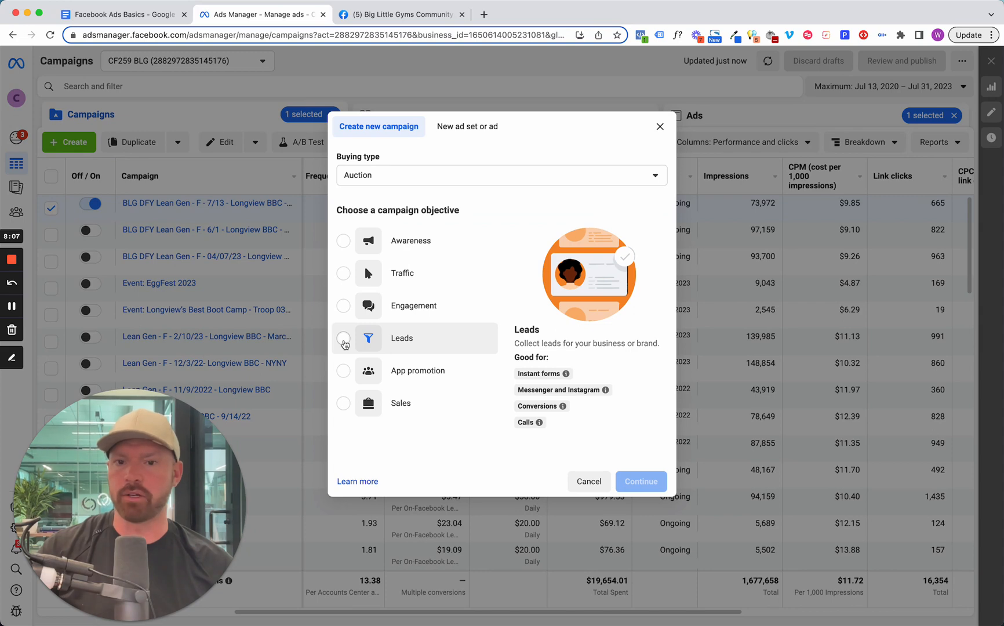
{"action": "left_click", "coordinate": [343, 339]}
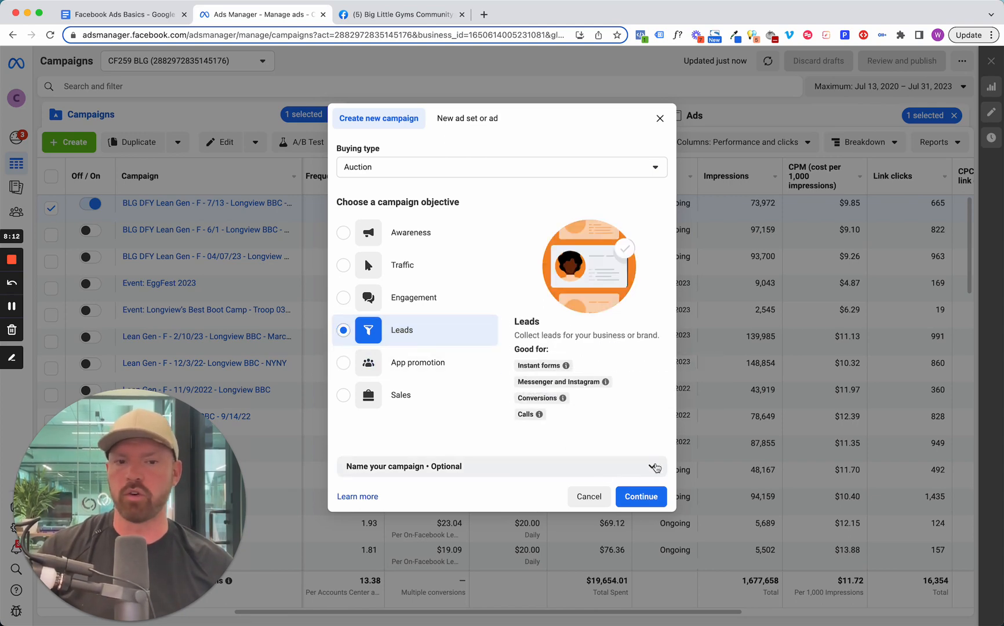
{"action": "left_click", "coordinate": [651, 466]}
{"action": "left_click", "coordinate": [440, 480]}
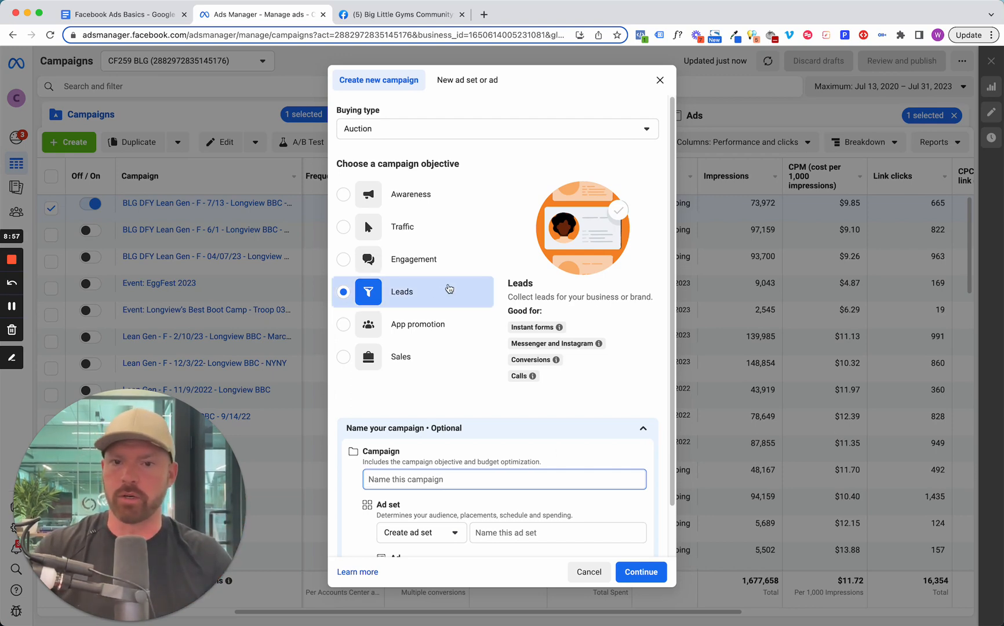
{"action": "type", "text": "Lead F"}
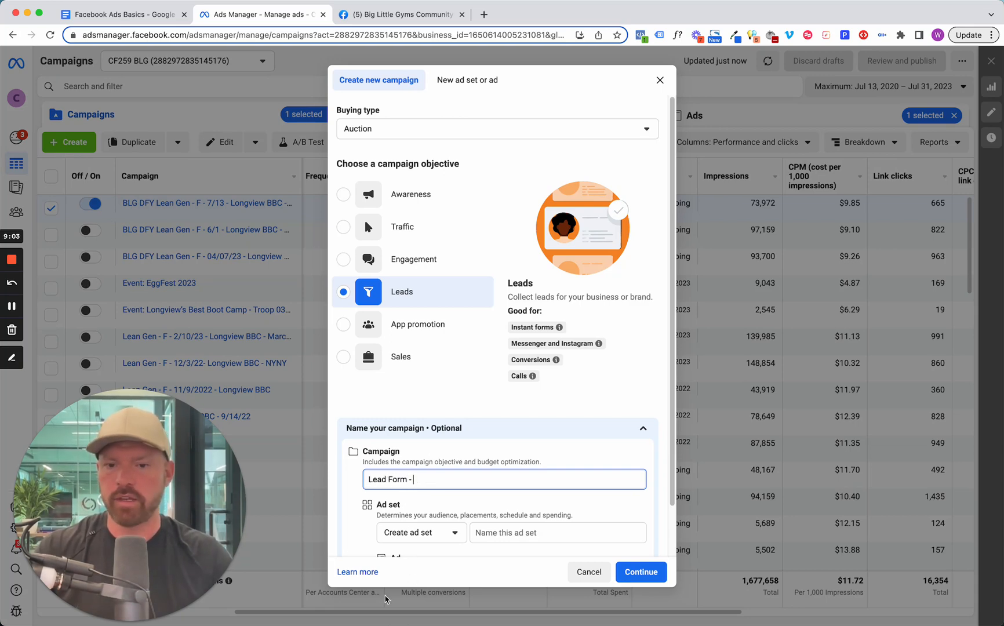
{"action": "type", "text": "orm - "}
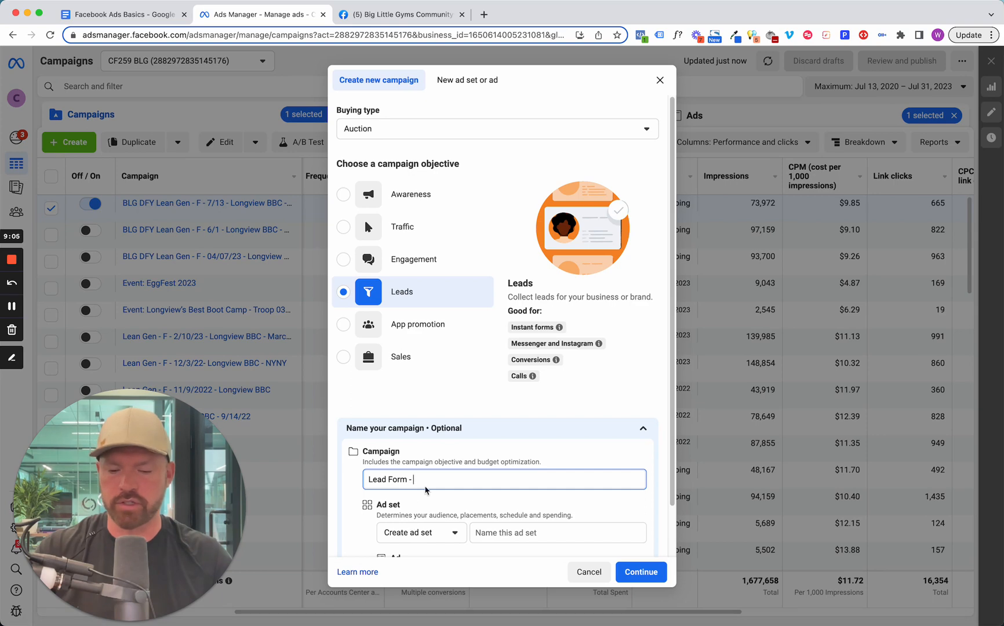
{"action": "type", "text": "7/31/23 - Kickstart - F"}
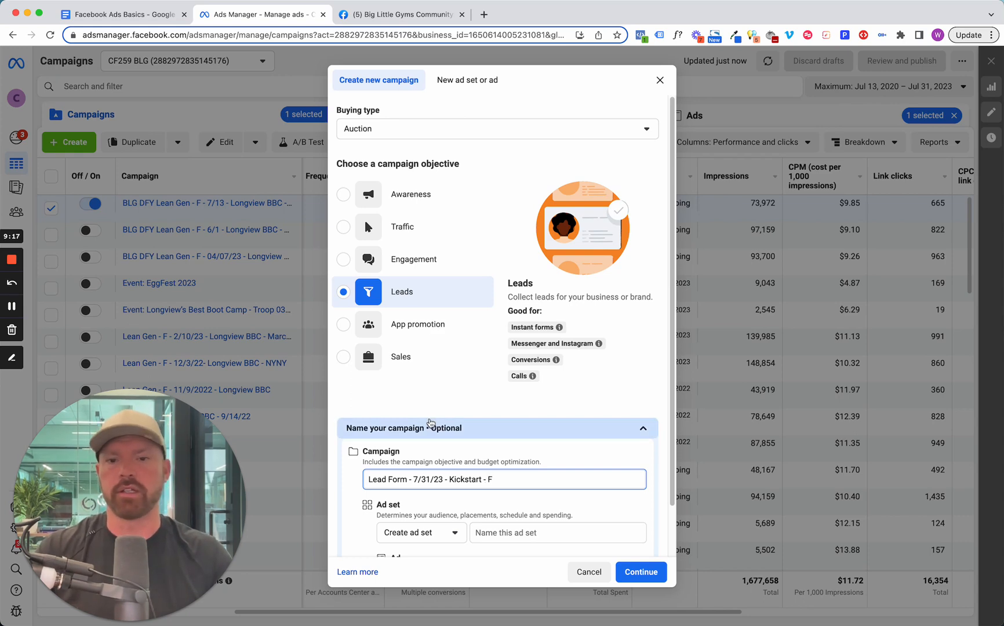
Name the new campaign's ad set "Ad Set 1" and its ad "Ad 1".
{"action": "scroll", "coordinate": [515, 477], "scroll_direction": "down", "scroll_amount": 2}
{"action": "left_click", "coordinate": [515, 477]}
{"action": "type", "text": "Ad"}
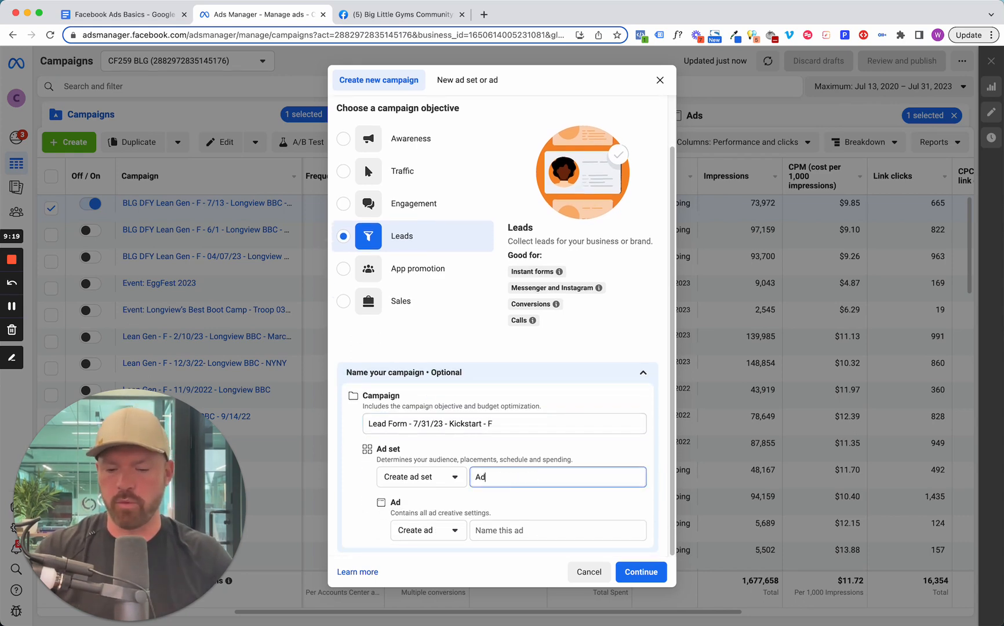
{"action": "type", "text": " Set 1"}
{"action": "left_click", "coordinate": [497, 530]}
{"action": "type", "text": "Ad 1"}
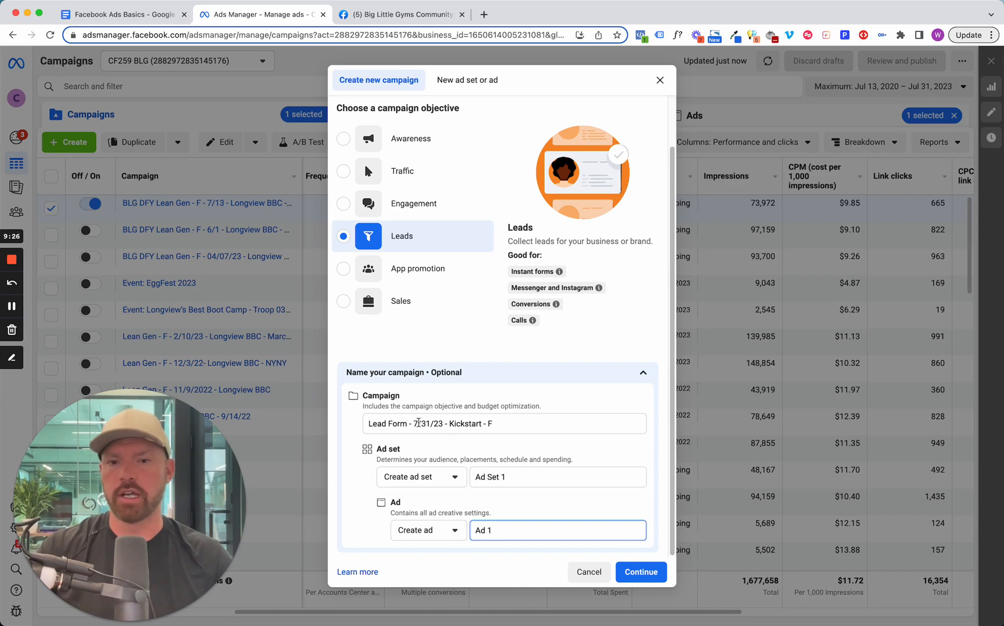
{"action": "left_click_drag", "start_coordinate": [505, 422], "coordinate": [376, 425]}
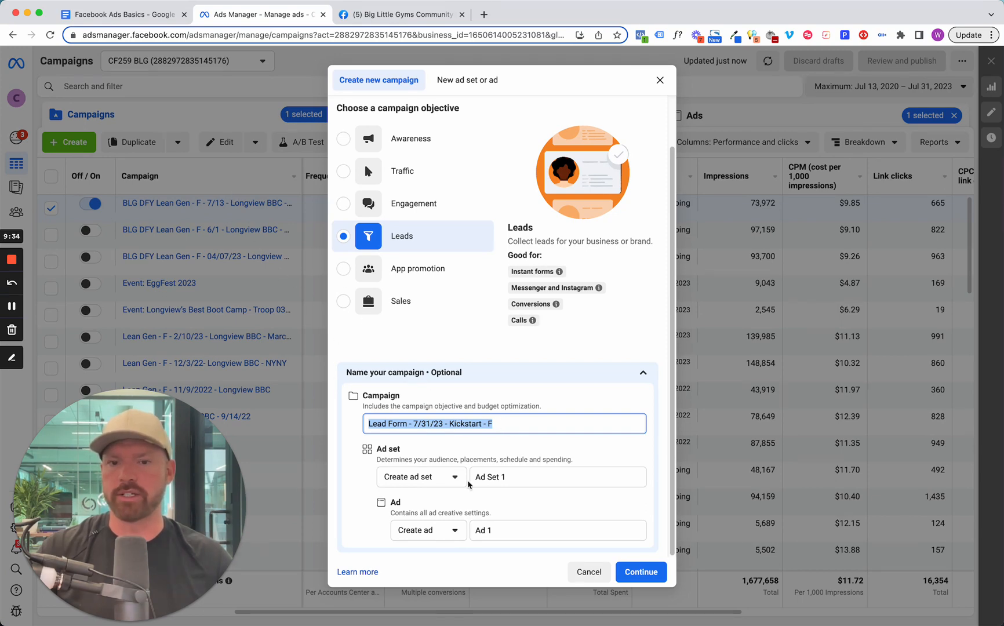
{"action": "left_click", "coordinate": [496, 477]}
{"action": "left_click", "coordinate": [518, 529]}
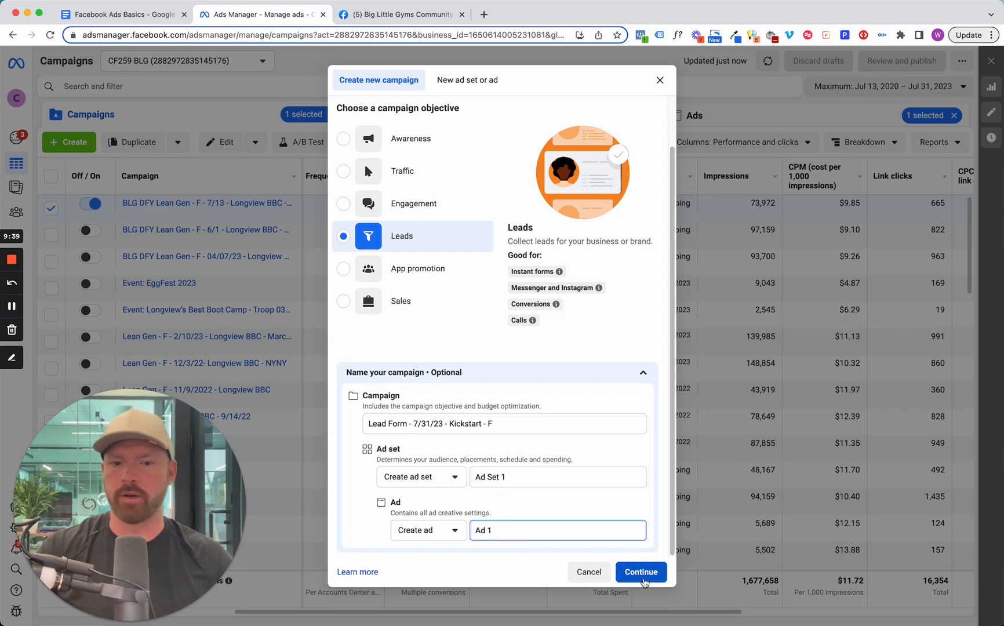
Proceed to the campaign setup choice and create the campaign as a Manual leads campaign.
{"action": "left_click", "coordinate": [641, 572]}
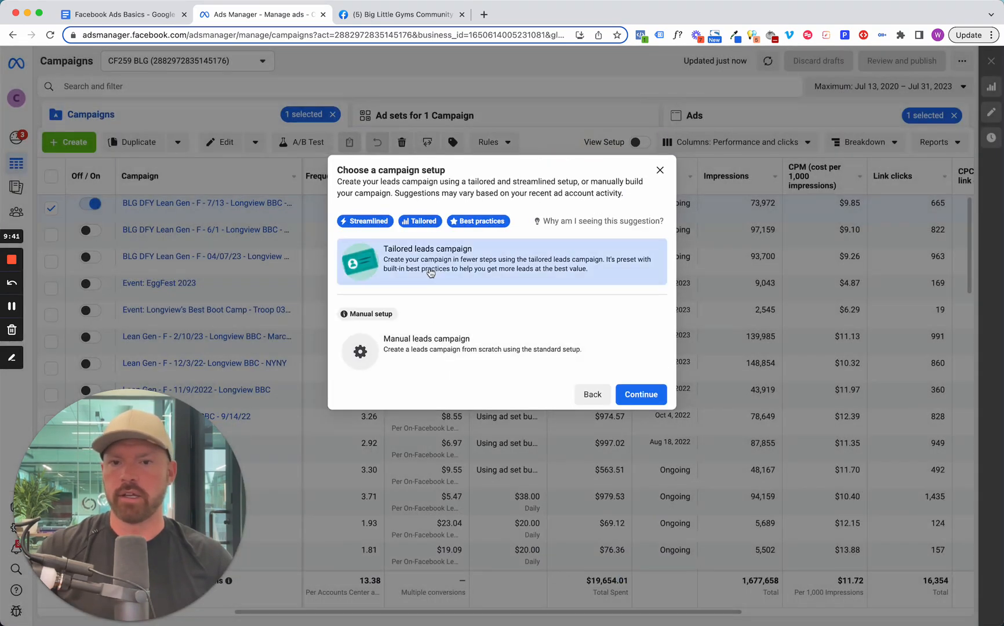
{"action": "left_click", "coordinate": [436, 352]}
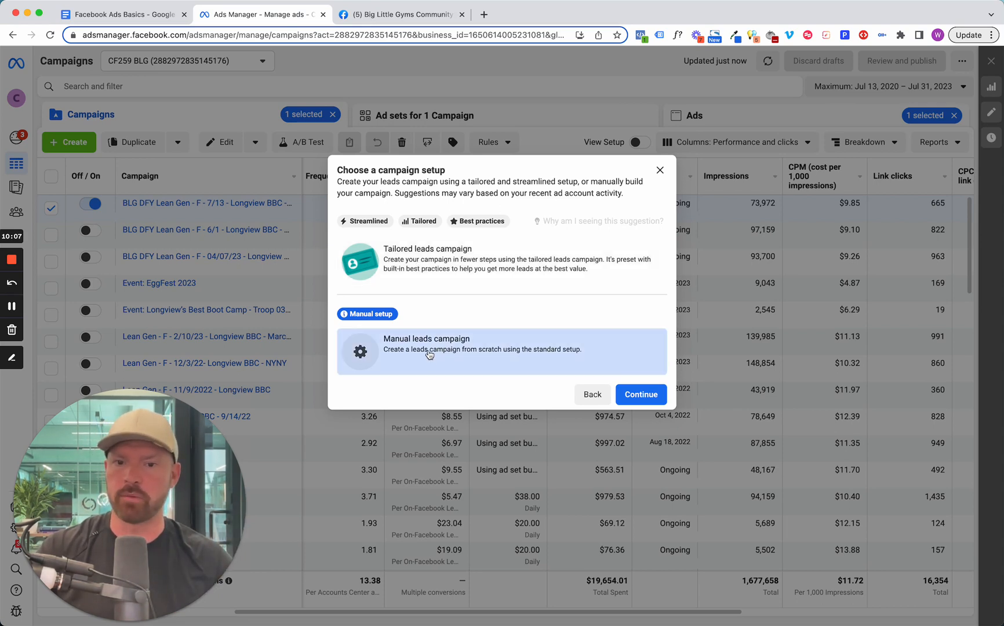
{"action": "left_click", "coordinate": [637, 395]}
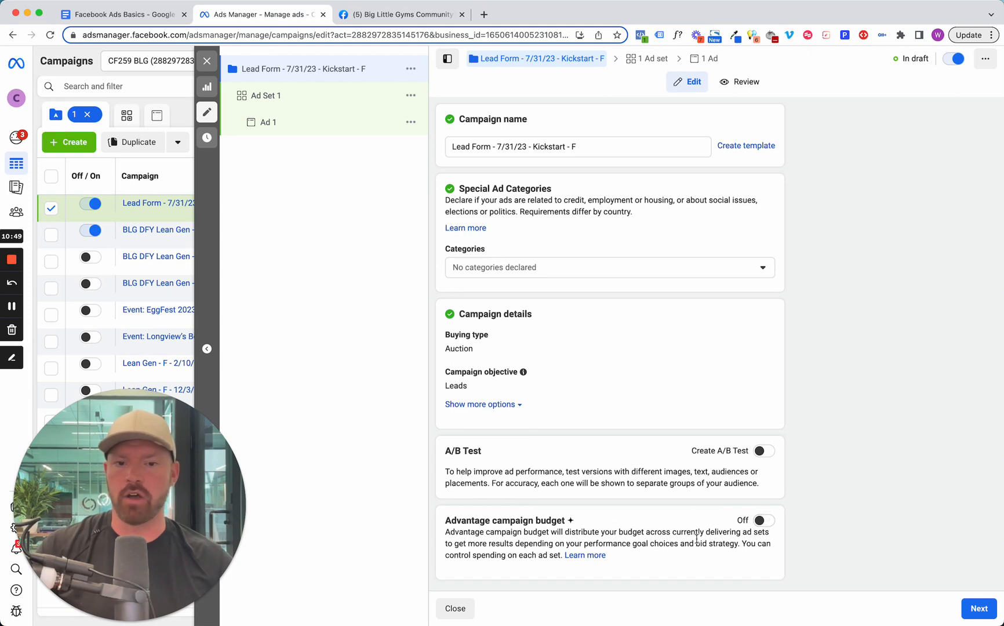
{"action": "left_click_drag", "start_coordinate": [565, 521], "coordinate": [450, 521]}
{"action": "left_click", "coordinate": [506, 543]}
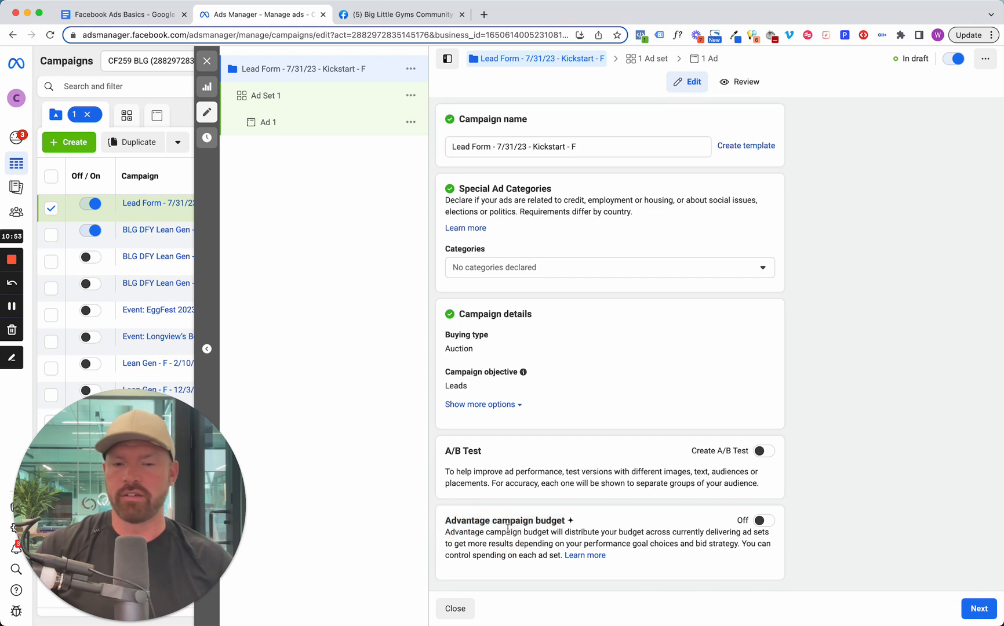
Open Ad Set 1 for editing and set its daily budget to 10 USD.
{"action": "left_click", "coordinate": [269, 97]}
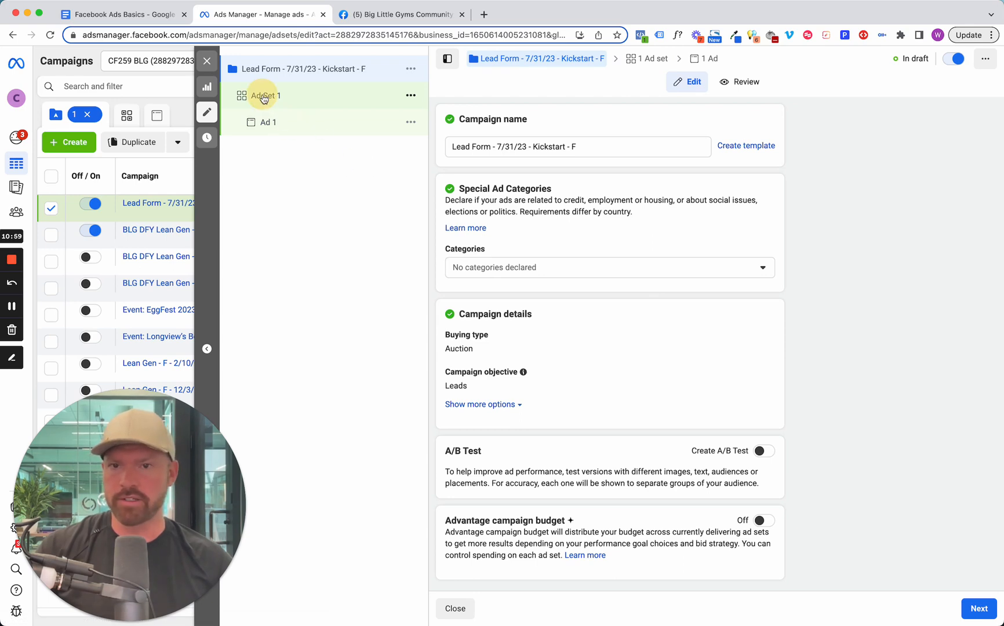
{"action": "left_click", "coordinate": [264, 97]}
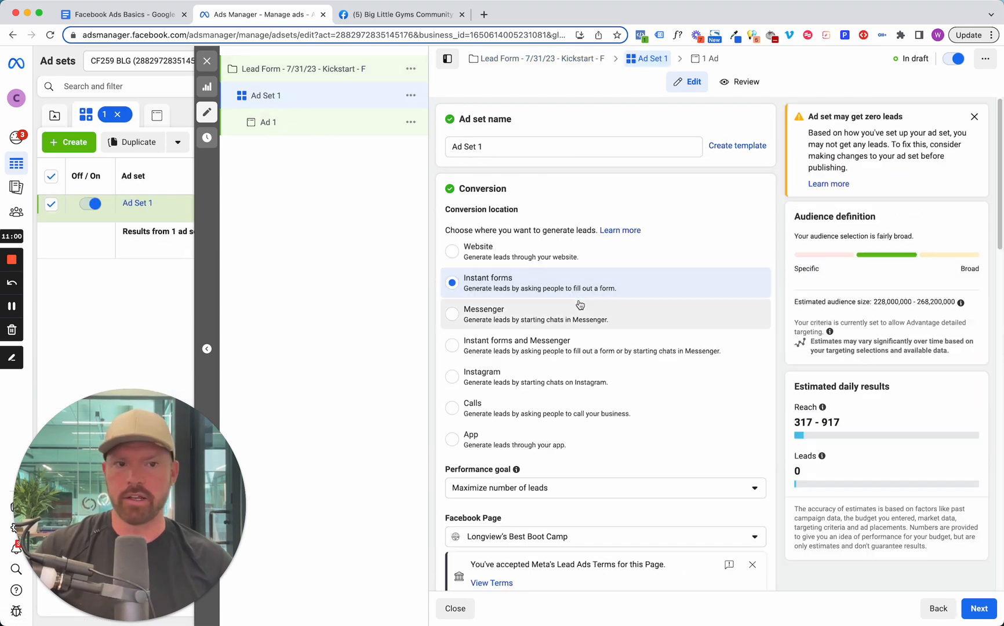
{"action": "scroll", "coordinate": [552, 338], "scroll_direction": "down", "scroll_amount": 5}
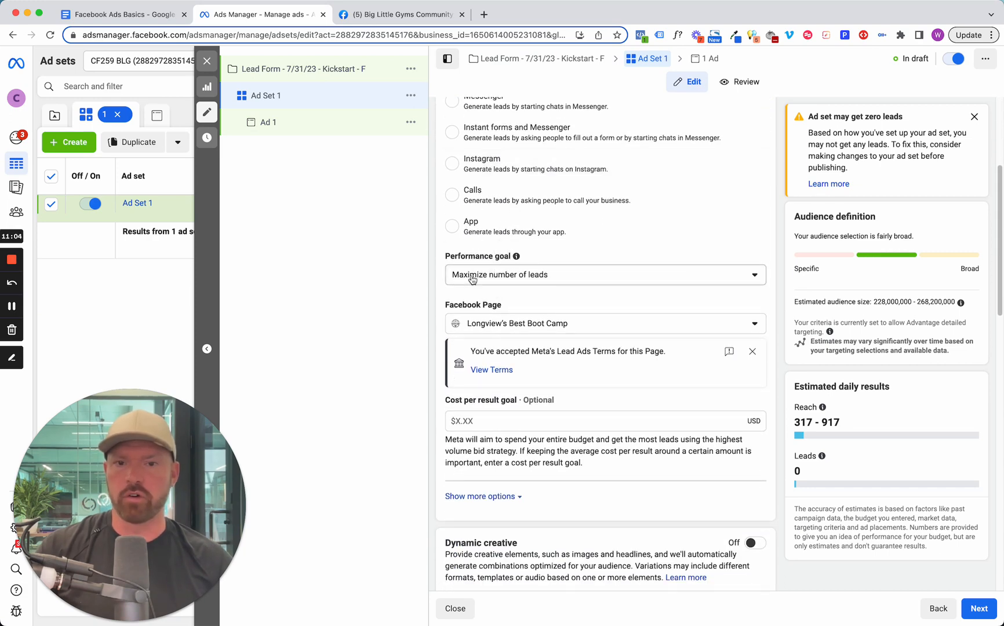
{"action": "scroll", "coordinate": [539, 304], "scroll_direction": "down", "scroll_amount": 3}
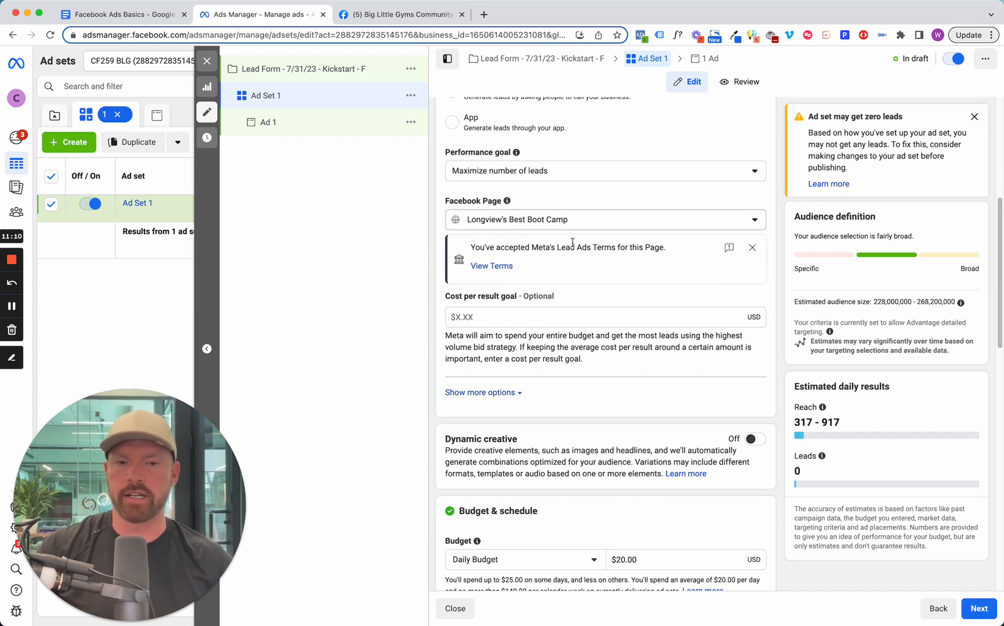
{"action": "scroll", "coordinate": [562, 282], "scroll_direction": "down", "scroll_amount": 3}
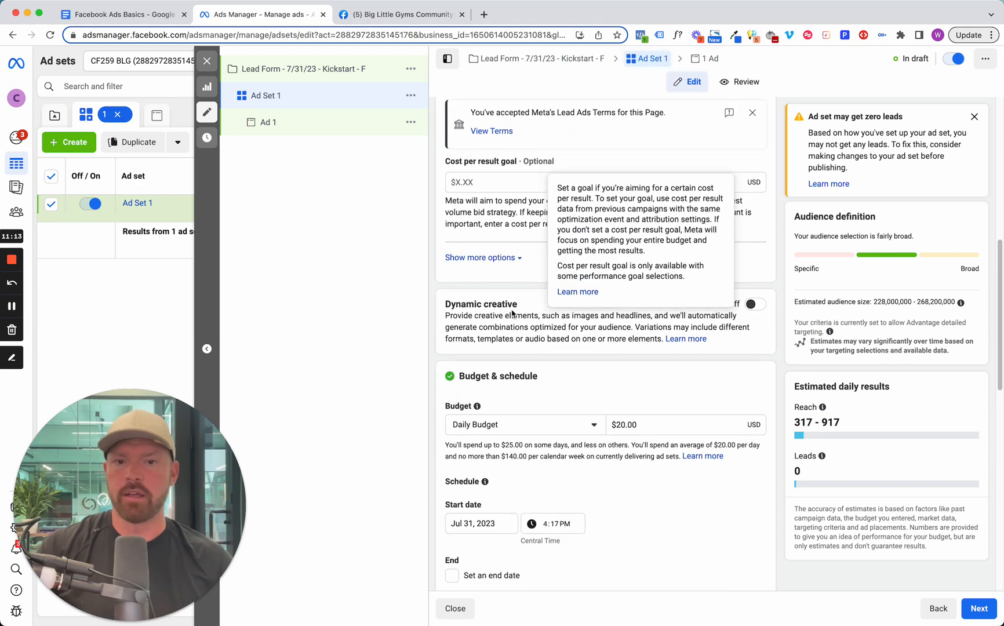
{"action": "scroll", "coordinate": [736, 305], "scroll_direction": "down", "scroll_amount": 5}
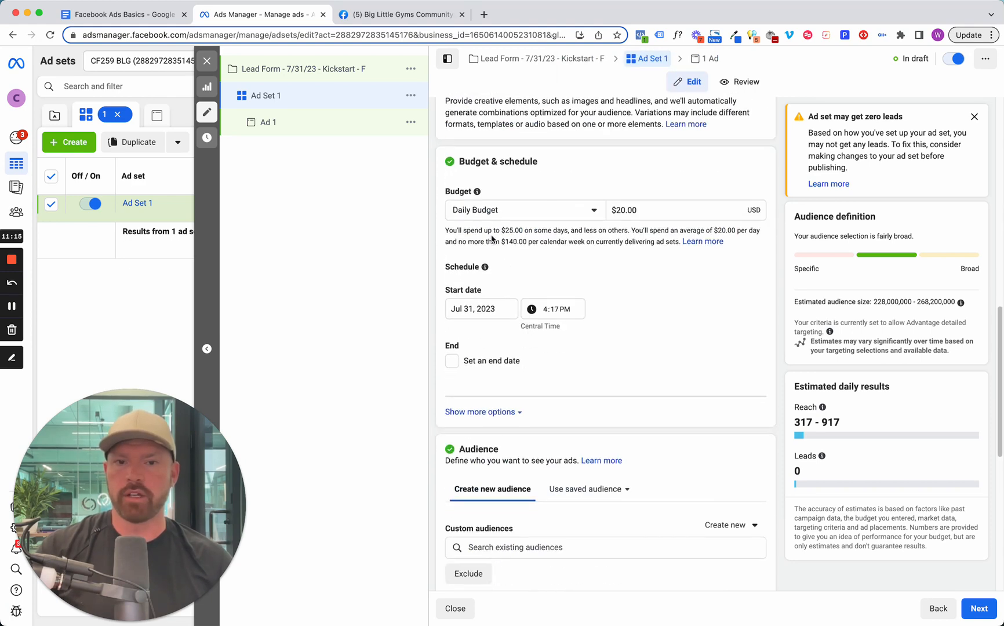
{"action": "left_click", "coordinate": [612, 212]}
{"action": "key", "text": "super+a"}
{"action": "type", "text": "10"}
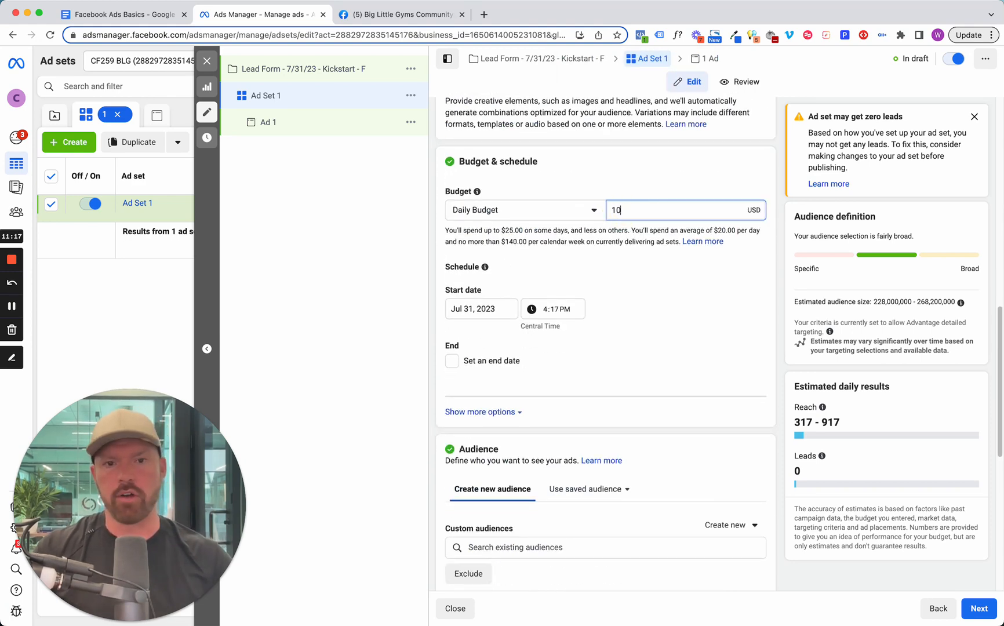
Apply the daily budget and schedule Ad Set 1 to start at 5:17 PM without an end date.
{"action": "left_click", "coordinate": [616, 240]}
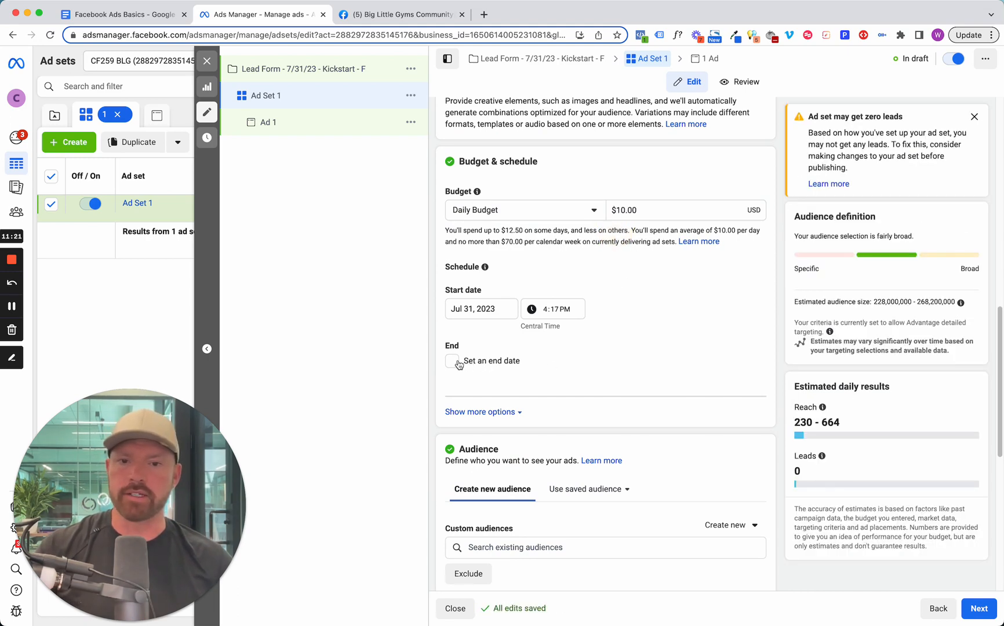
{"action": "left_click", "coordinate": [546, 310]}
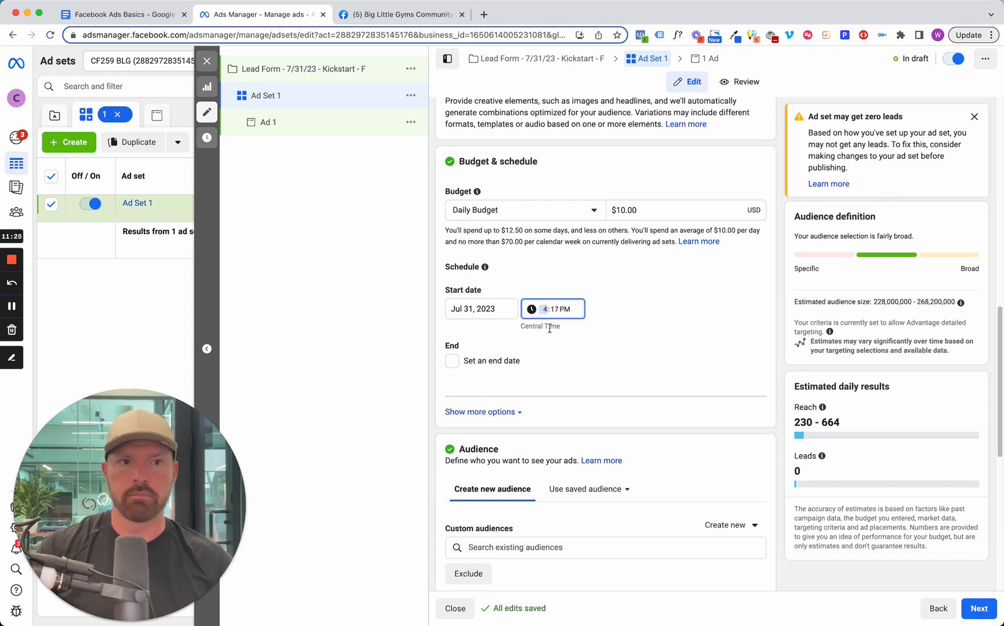
{"action": "left_click", "coordinate": [634, 366]}
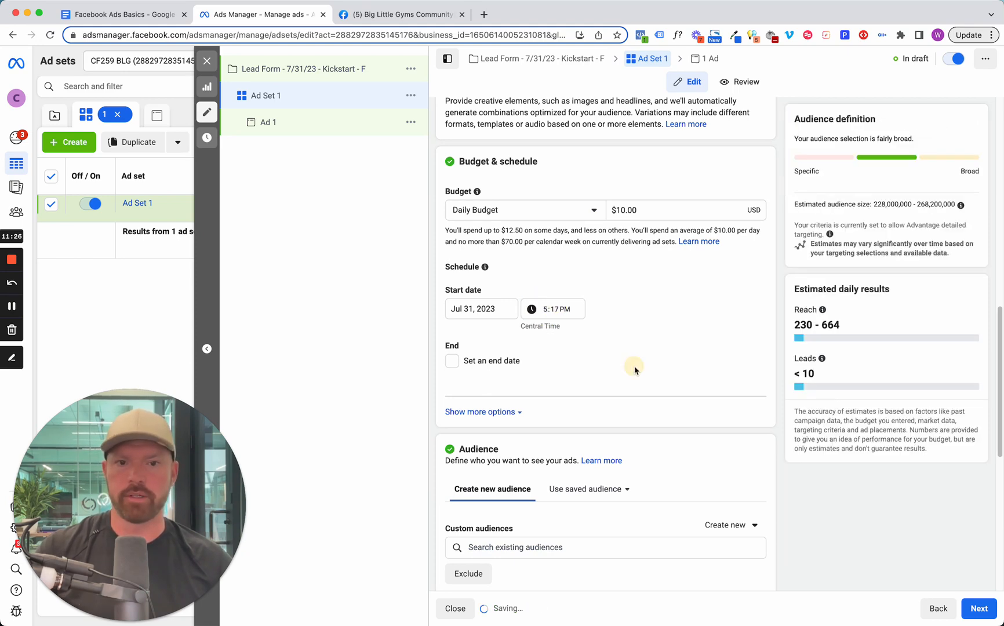
{"action": "left_click", "coordinate": [453, 362]}
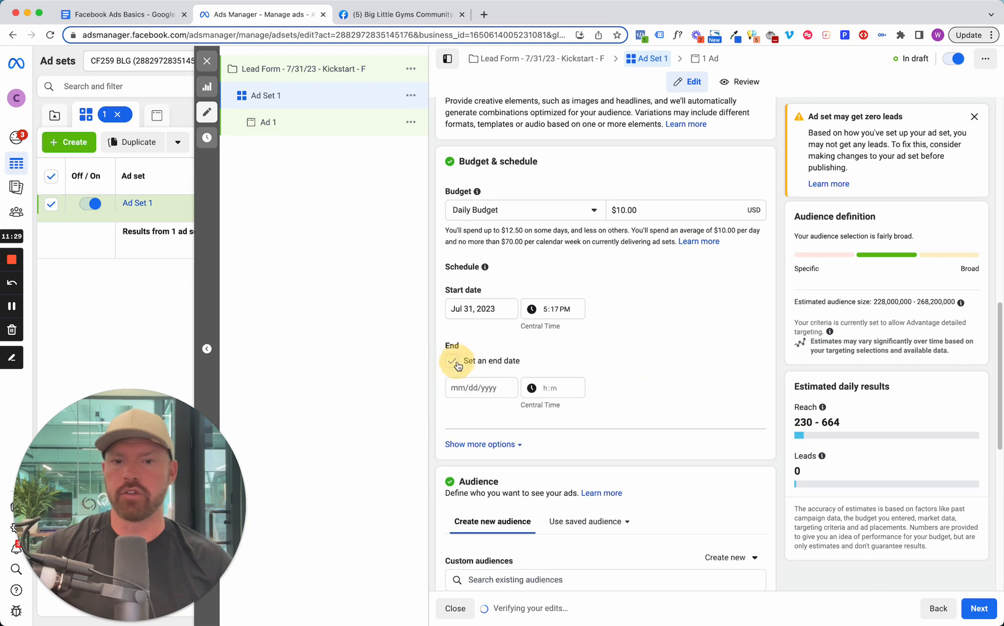
{"action": "left_click", "coordinate": [453, 363]}
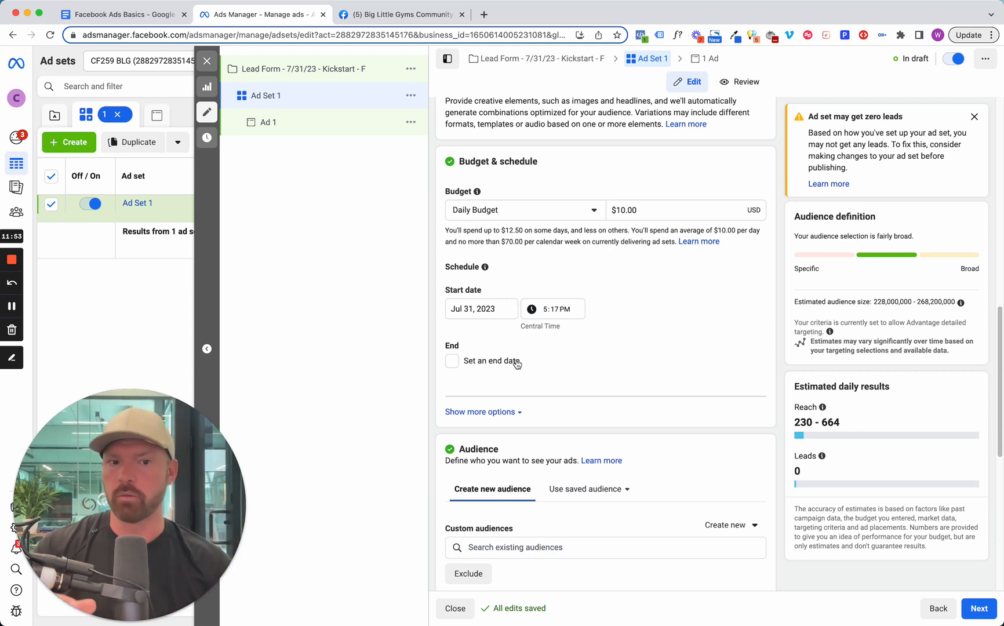
Open the audience's locations for editing and remove United States from the targeted locations.
{"action": "scroll", "coordinate": [516, 361], "scroll_direction": "down", "scroll_amount": 7}
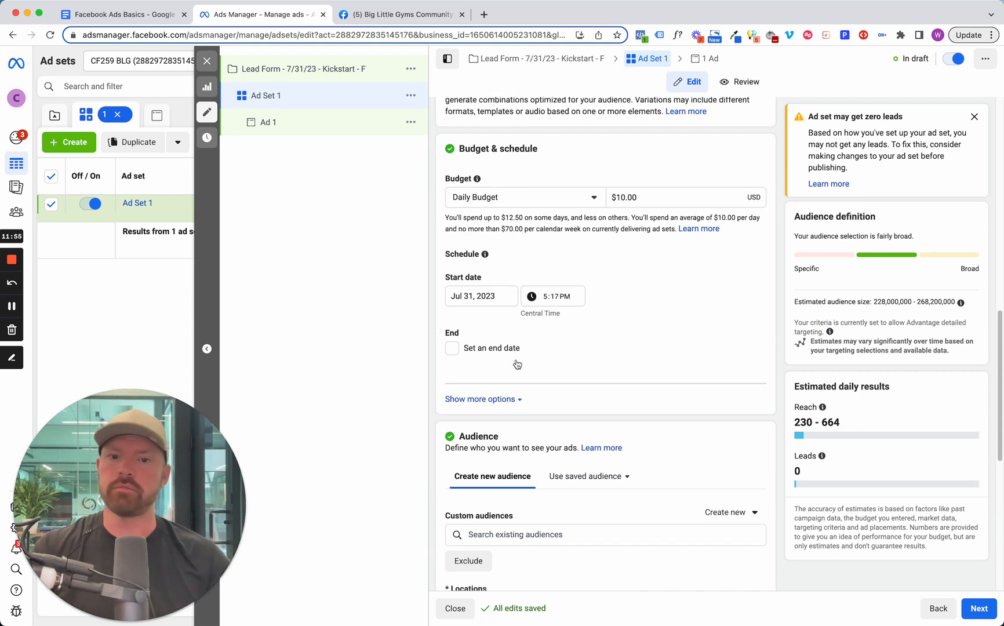
{"action": "scroll", "coordinate": [506, 356], "scroll_direction": "up", "scroll_amount": 2}
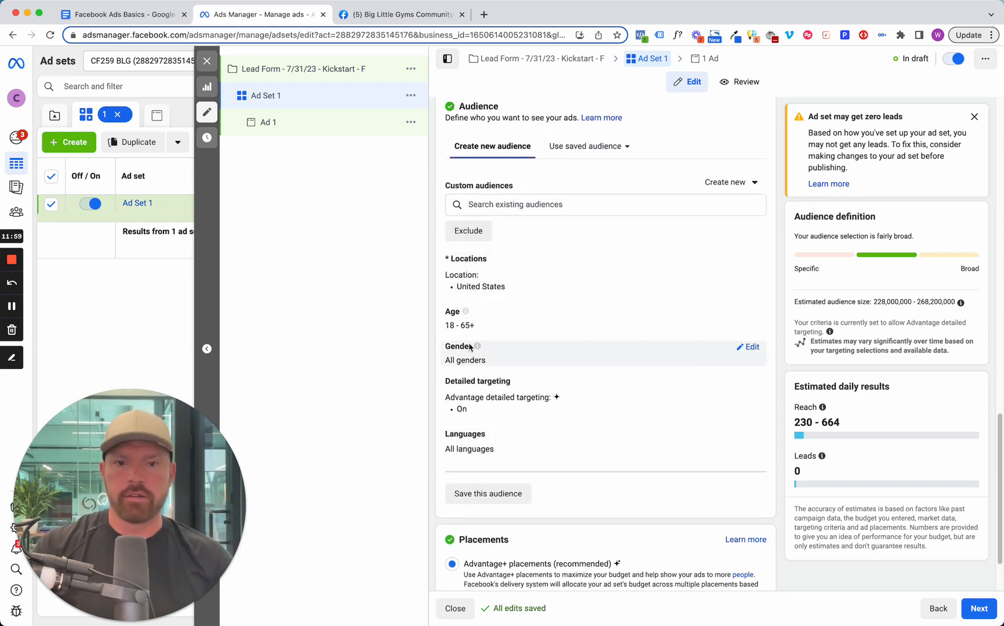
{"action": "left_click", "coordinate": [749, 261]}
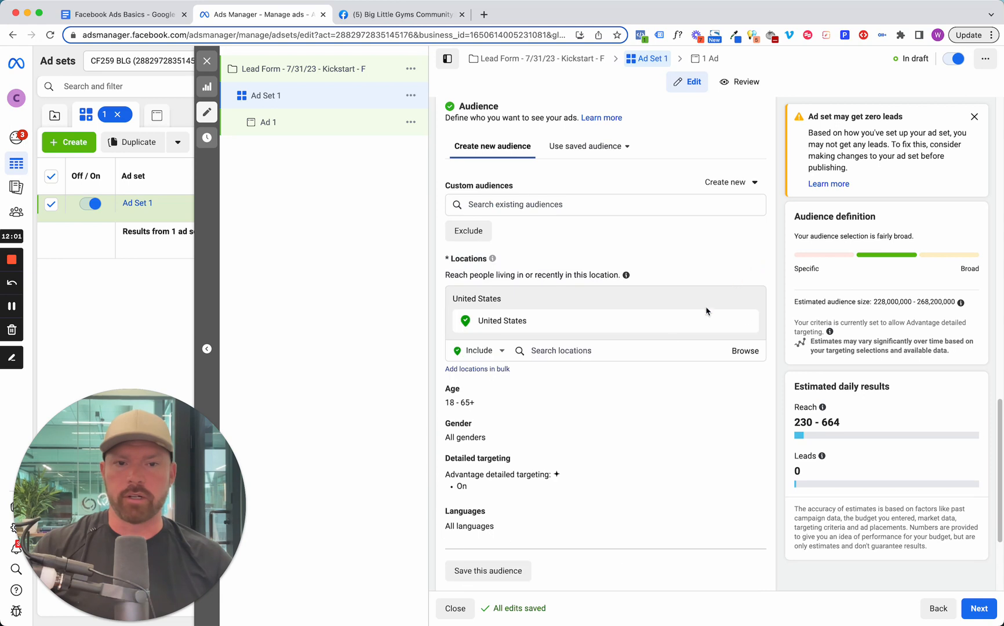
{"action": "left_click", "coordinate": [747, 320]}
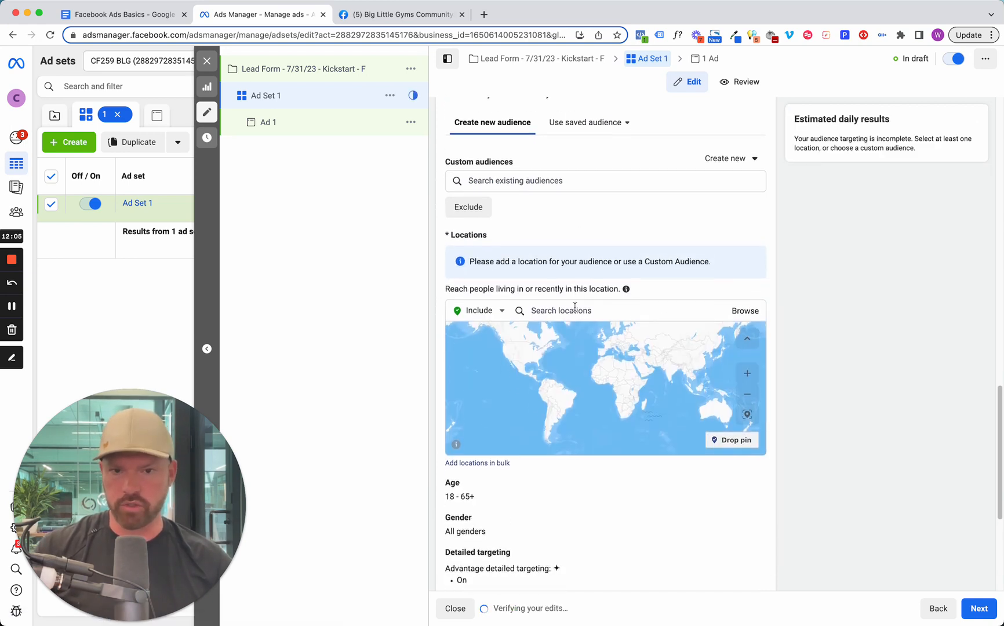
{"action": "scroll", "coordinate": [574, 312], "scroll_direction": "down", "scroll_amount": 1}
{"action": "left_click", "coordinate": [573, 313]}
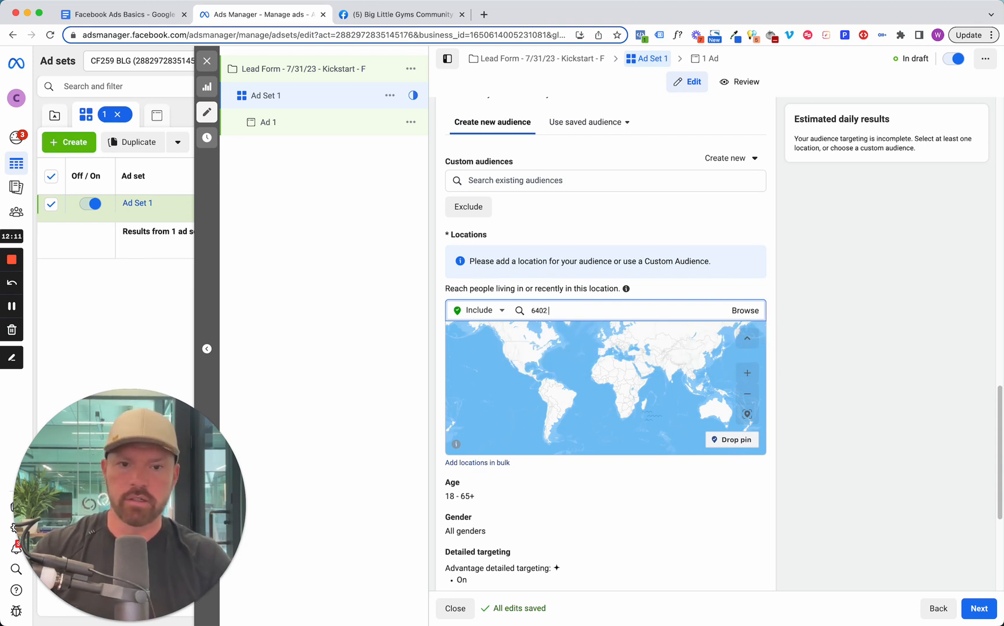
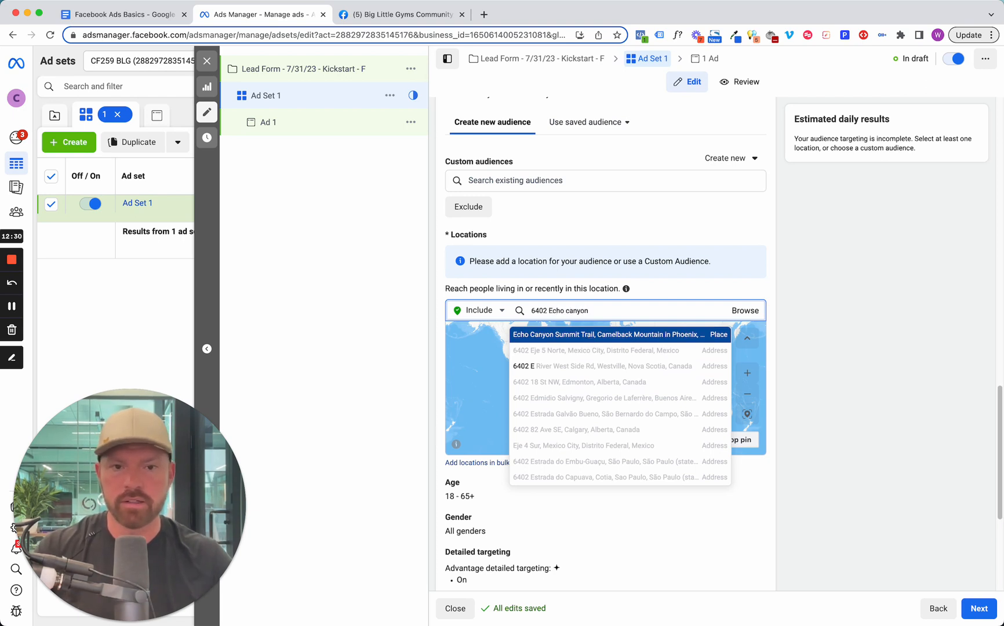
{"action": "triple_click", "coordinate": [575, 304]}
{"action": "key", "text": "BackSpace"}
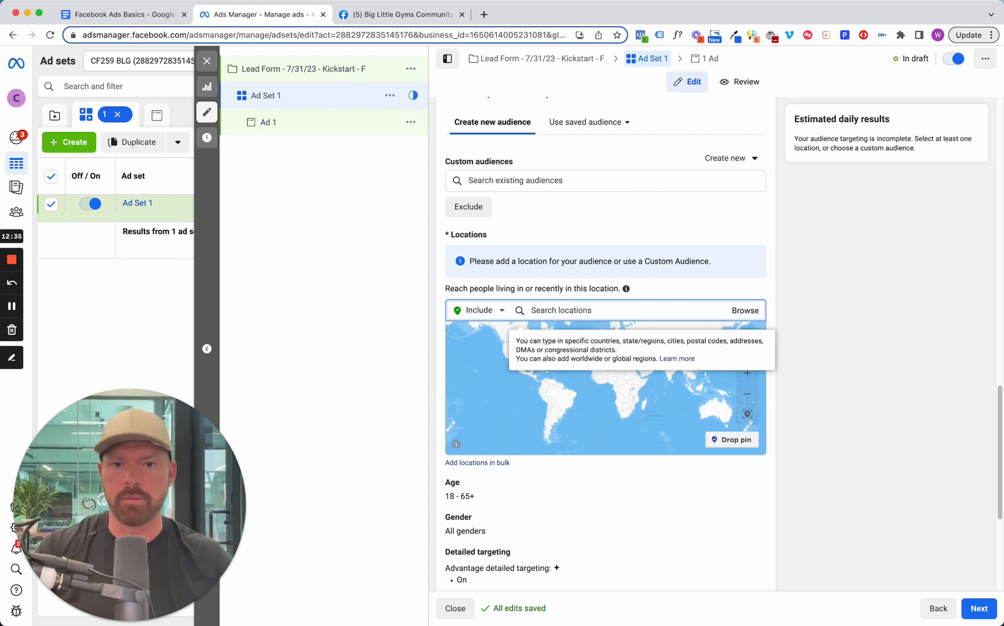
{"action": "double_click", "coordinate": [506, 395]}
{"action": "double_click", "coordinate": [547, 366]}
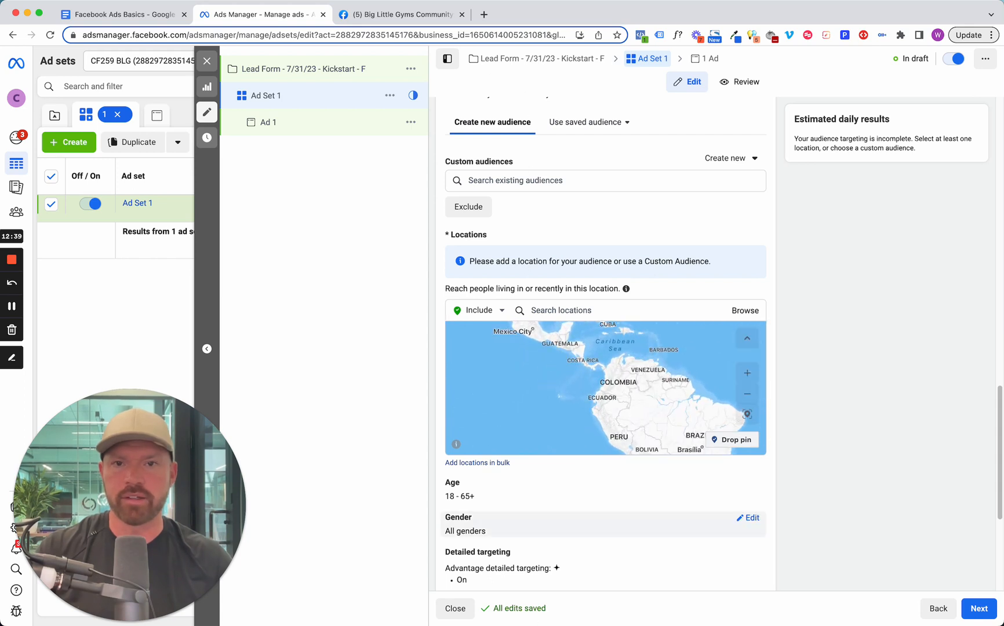
{"action": "left_click_drag", "start_coordinate": [549, 377], "coordinate": [577, 472]}
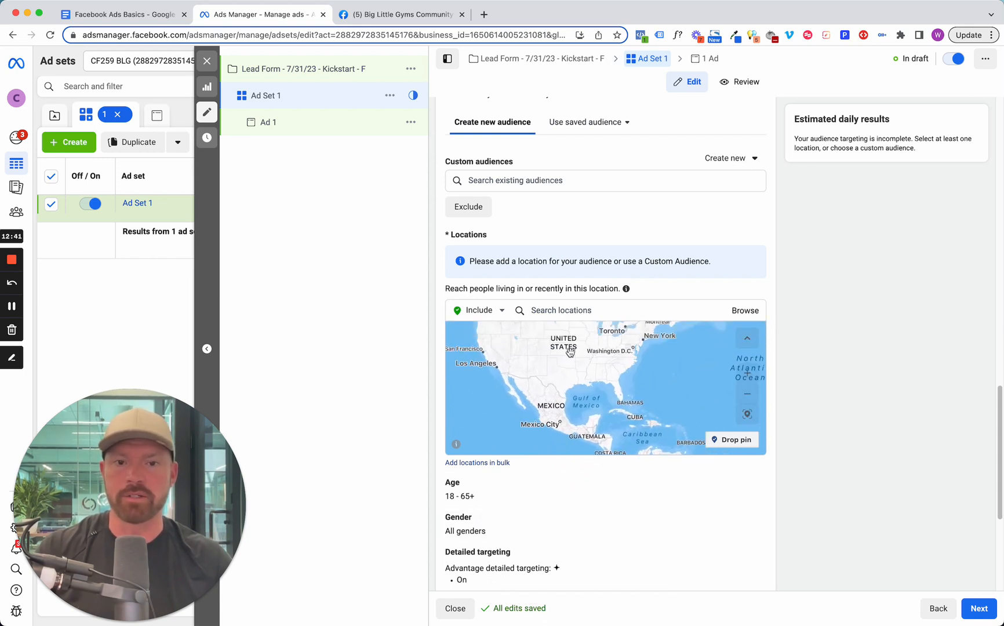
Search Google for "spark crossfit" in a new browser tab to look up the gym's street address.
{"action": "key", "text": "super+t"}
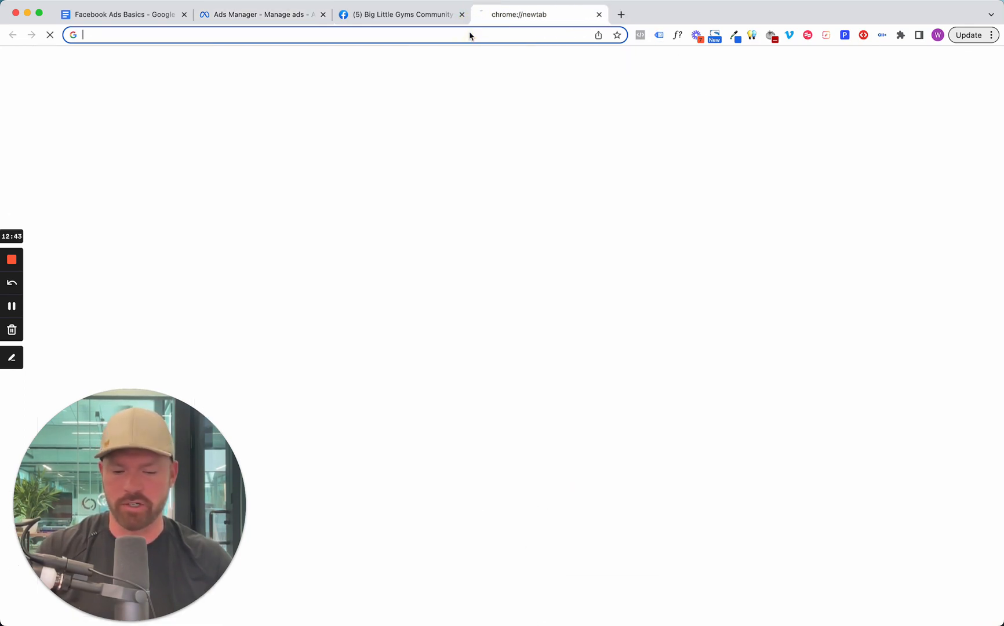
{"action": "type", "text": "spark crossfit"}
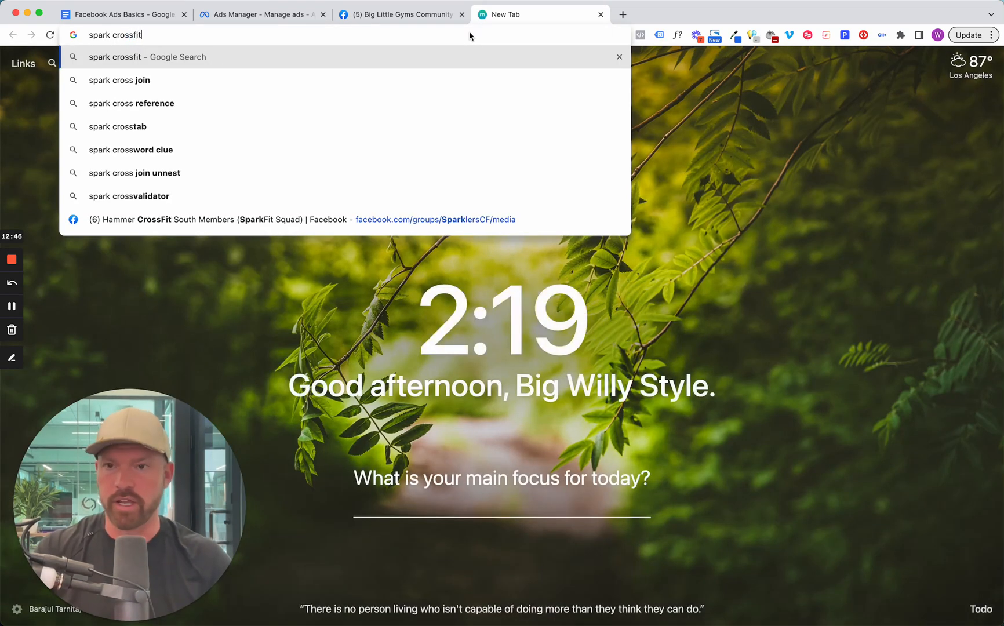
{"action": "key", "text": "Return"}
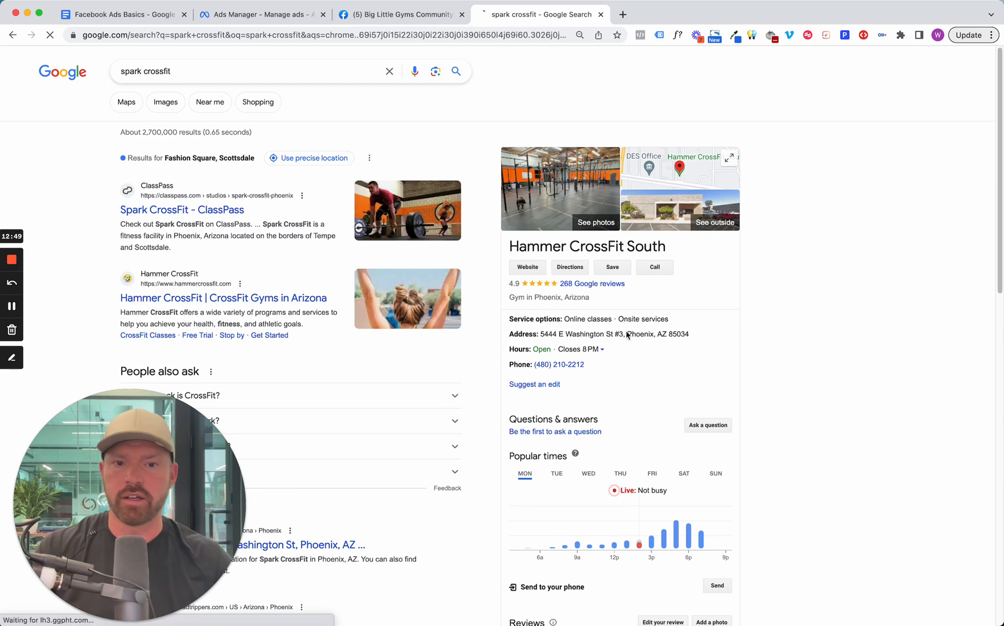
Return to Ads Manager, add the gym's street address in Phoenix as an included location and set its radius to 7 miles.
{"action": "left_click", "coordinate": [260, 15]}
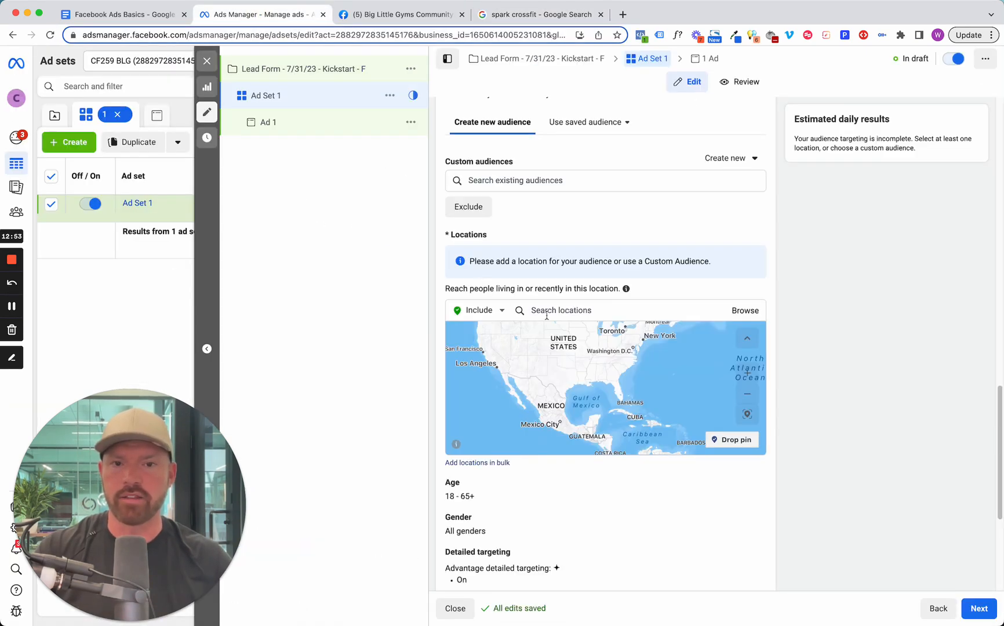
{"action": "left_click", "coordinate": [546, 311]}
{"action": "type", "text": "5444 E Washington"}
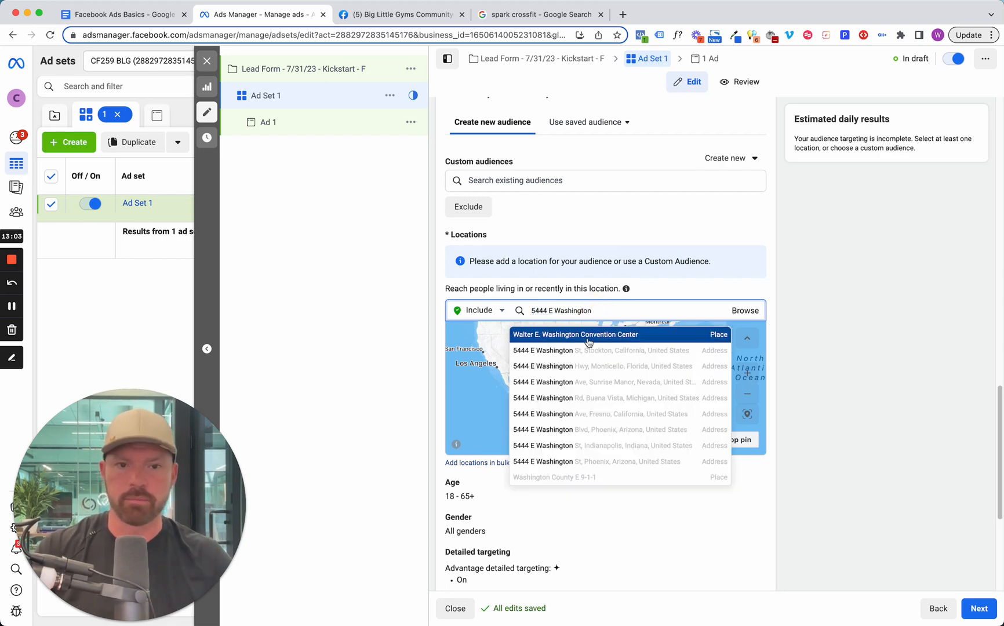
{"action": "left_click", "coordinate": [579, 433]}
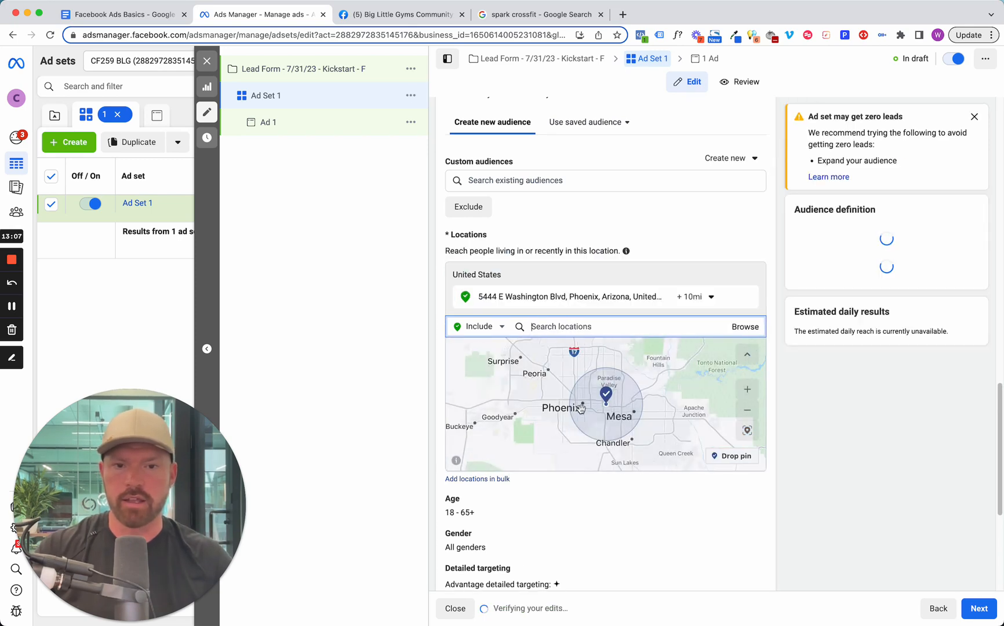
{"action": "left_click", "coordinate": [711, 298]}
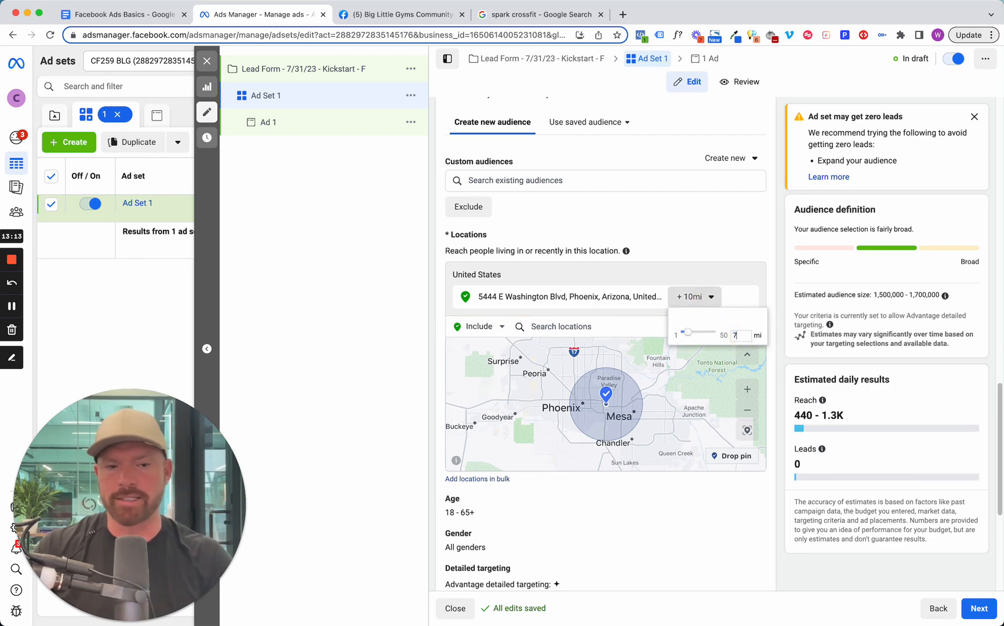
{"action": "key", "text": "Return"}
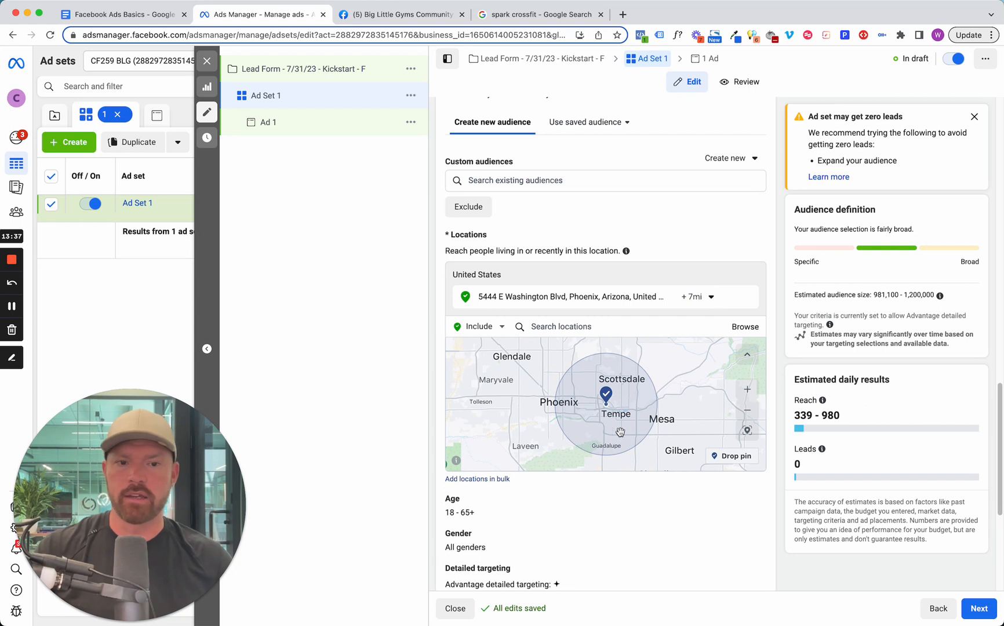
Switch the location mode to Exclude and drop an exclusion pin on Phoenix, west of the gym's pin.
{"action": "left_click", "coordinate": [493, 328]}
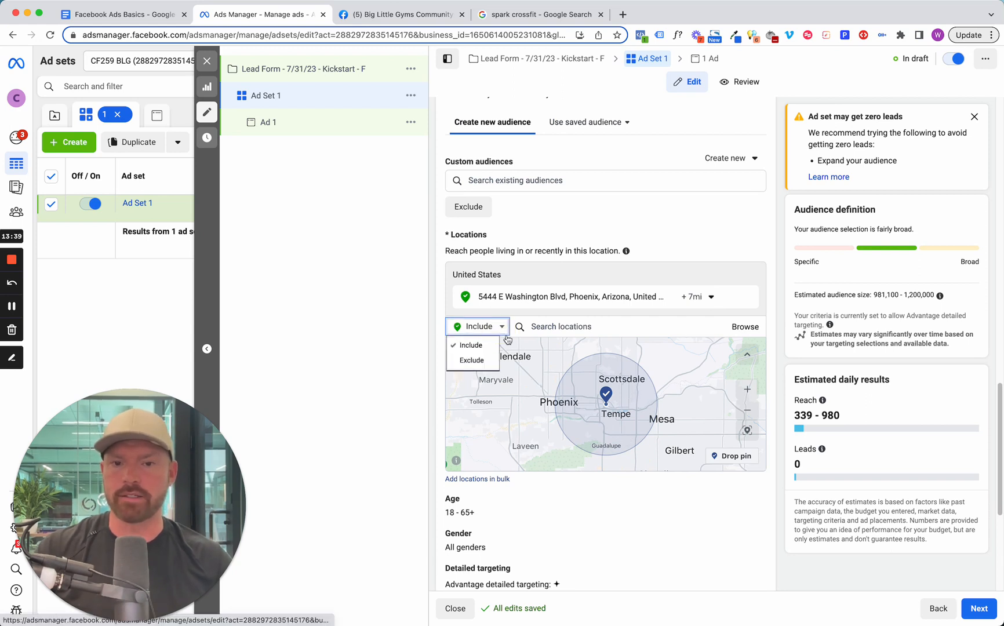
{"action": "left_click", "coordinate": [479, 358]}
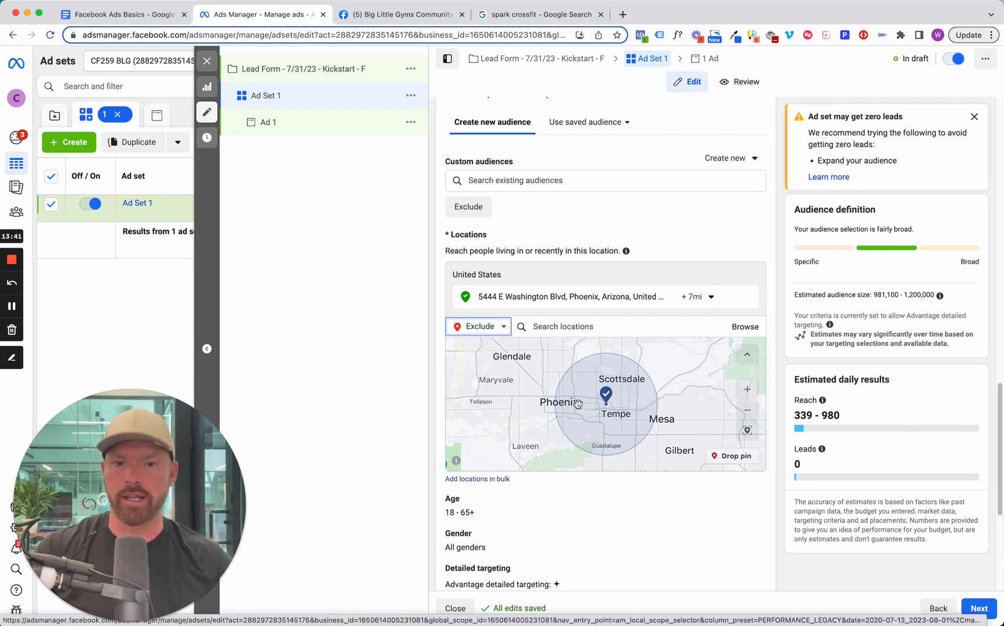
{"action": "left_click", "coordinate": [731, 455]}
{"action": "left_click", "coordinate": [563, 408]}
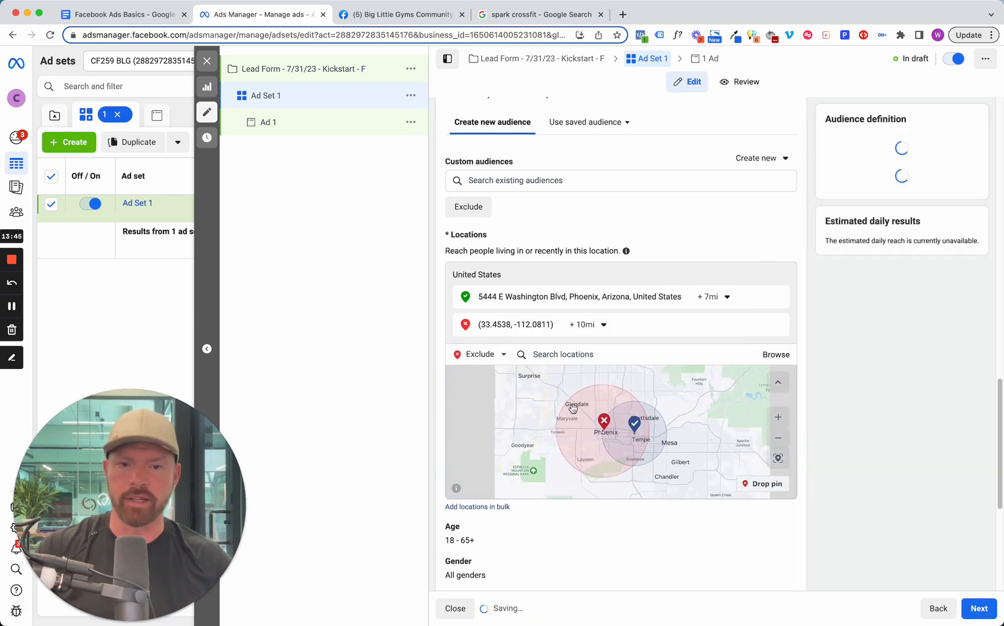
Set the excluded Phoenix pin's radius to 4 miles.
{"action": "left_click", "coordinate": [600, 325]}
{"action": "left_click", "coordinate": [627, 361]}
{"action": "key", "text": "BackSpace"}
{"action": "key", "text": "BackSpace"}
{"action": "type", "text": "4"}
{"action": "key", "text": "Return"}
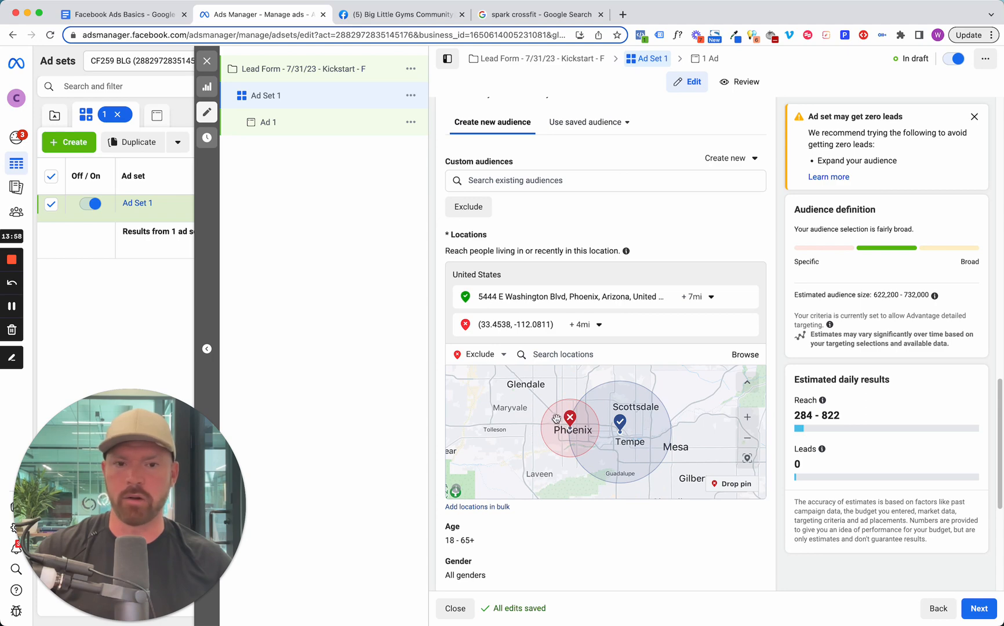
{"action": "scroll", "coordinate": [545, 431], "scroll_direction": "down", "scroll_amount": 5}
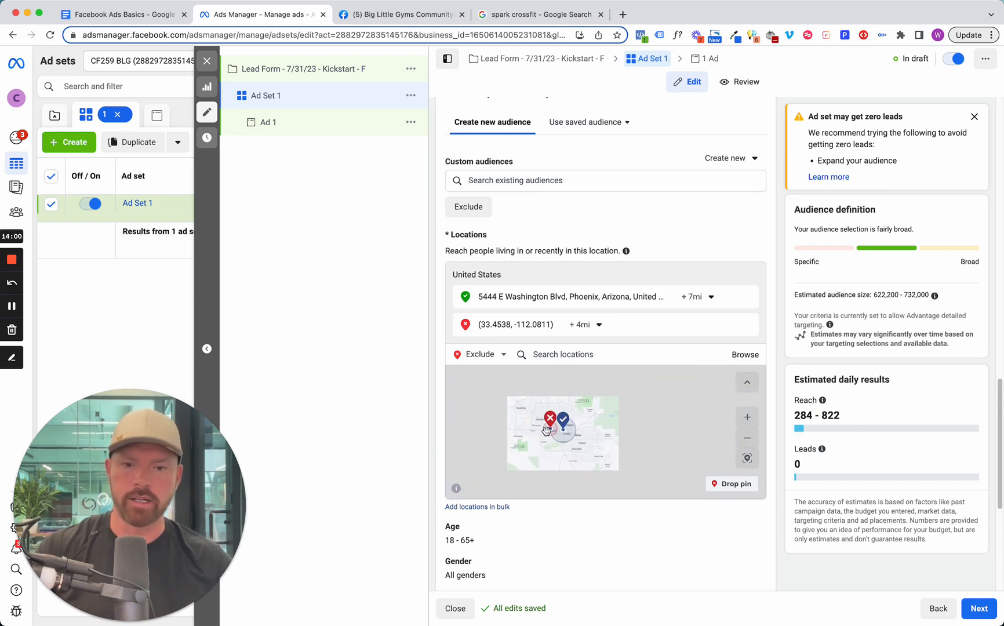
{"action": "scroll", "coordinate": [546, 430], "scroll_direction": "up", "scroll_amount": 5}
{"action": "scroll", "coordinate": [604, 555], "scroll_direction": "up", "scroll_amount": 1}
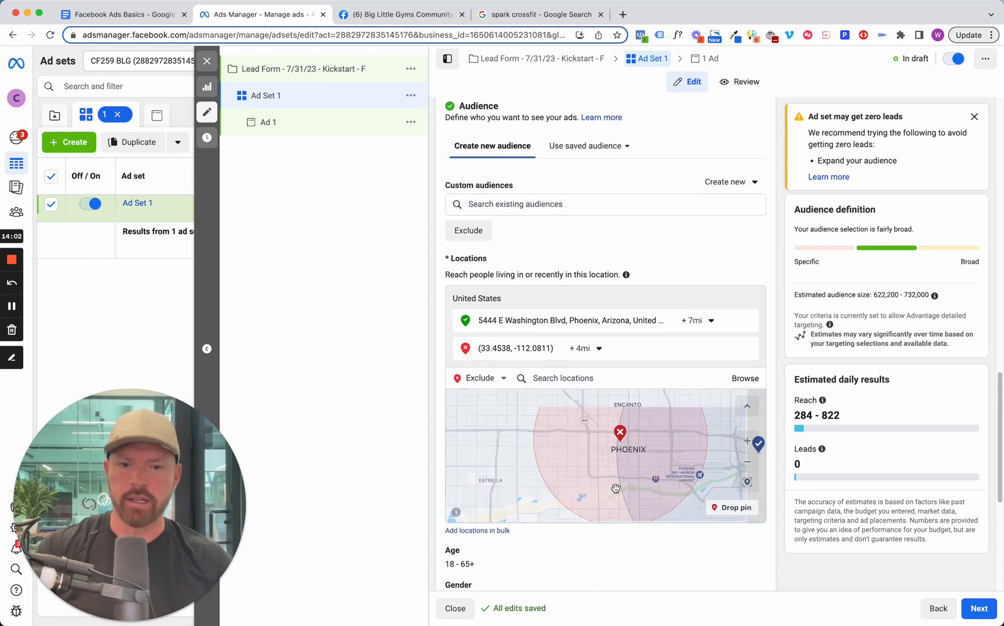
Edit the audience age range, setting the minimum age to 27 and the maximum age to 50.
{"action": "scroll", "coordinate": [606, 556], "scroll_direction": "down", "scroll_amount": 3}
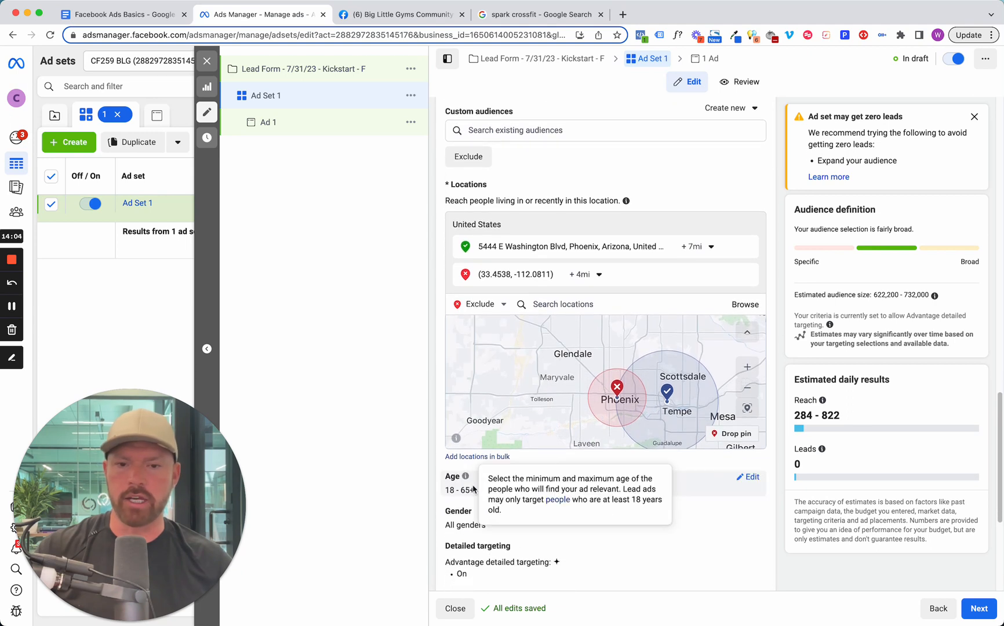
{"action": "left_click", "coordinate": [749, 477]}
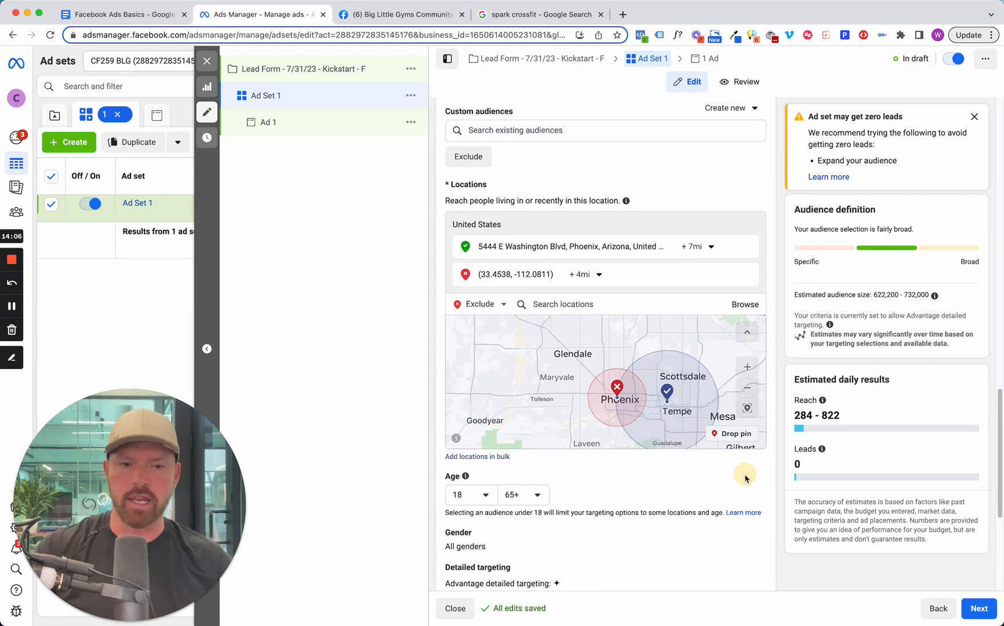
{"action": "left_click", "coordinate": [478, 499]}
{"action": "scroll", "coordinate": [472, 449], "scroll_direction": "down", "scroll_amount": 3}
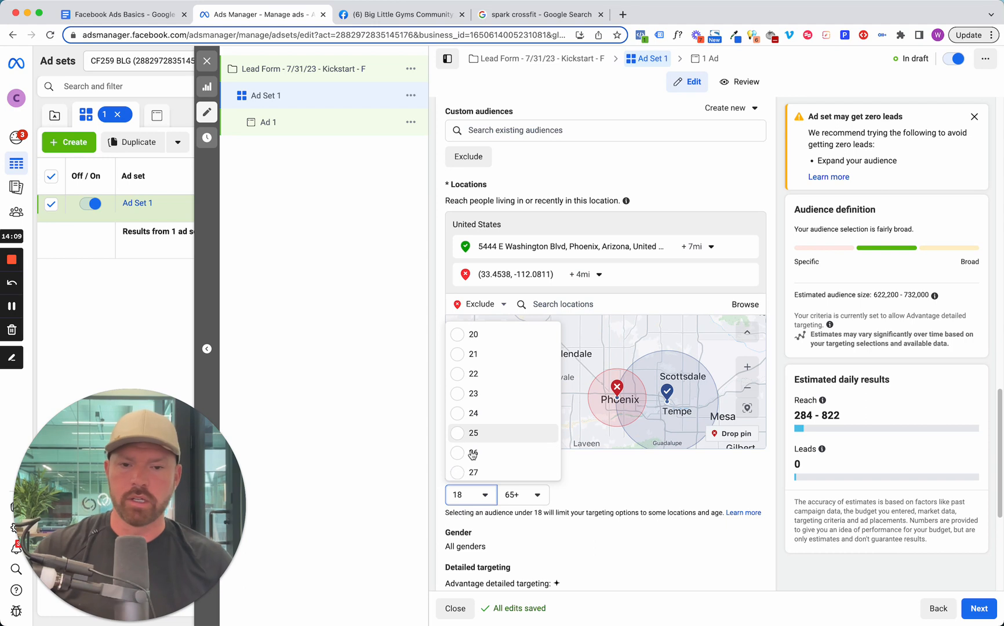
{"action": "scroll", "coordinate": [471, 435], "scroll_direction": "down", "scroll_amount": 1}
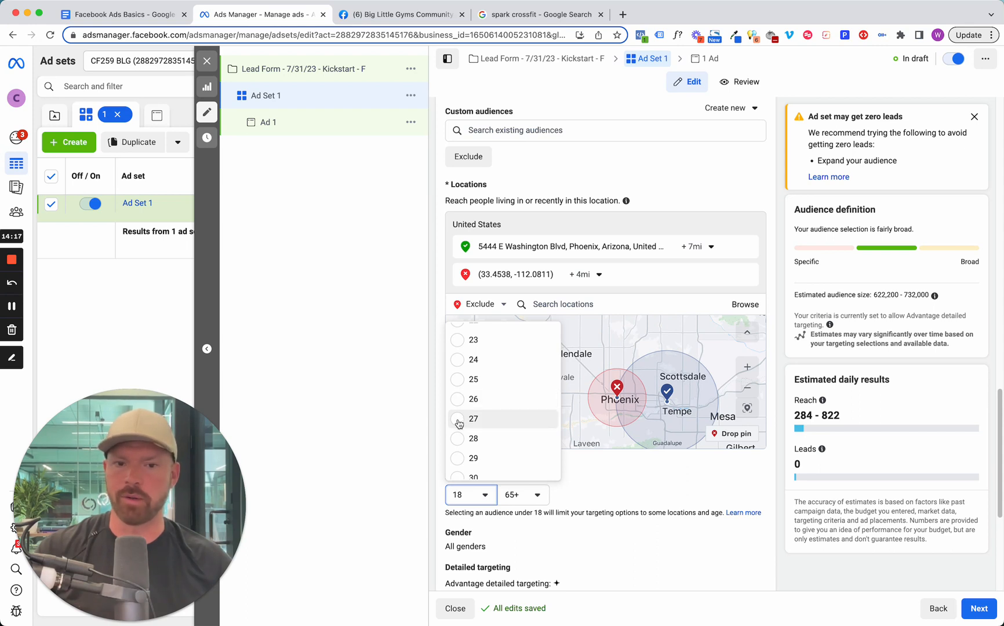
{"action": "left_click", "coordinate": [458, 419]}
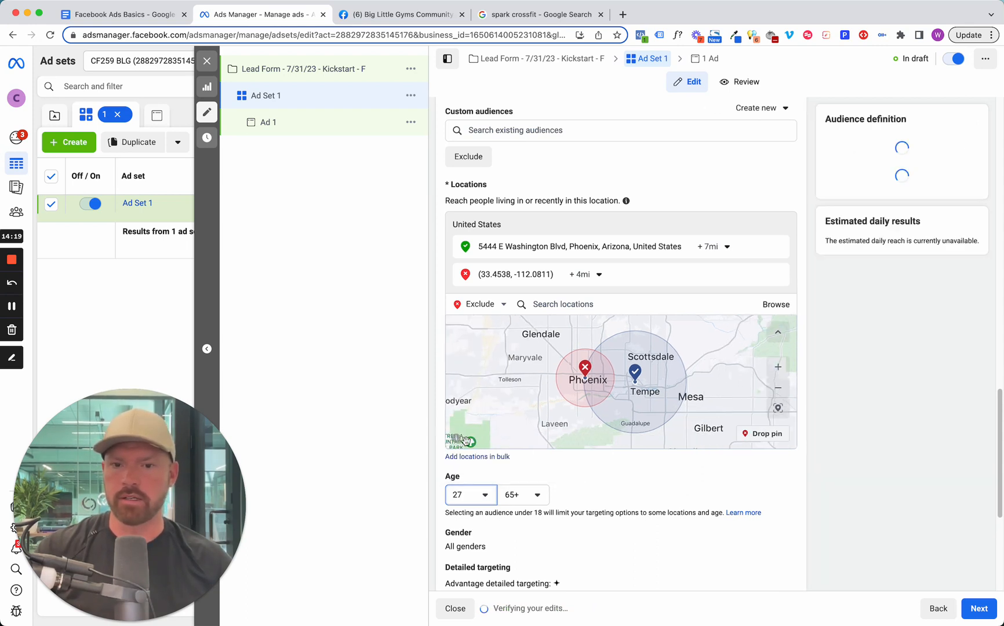
{"action": "left_click", "coordinate": [536, 500]}
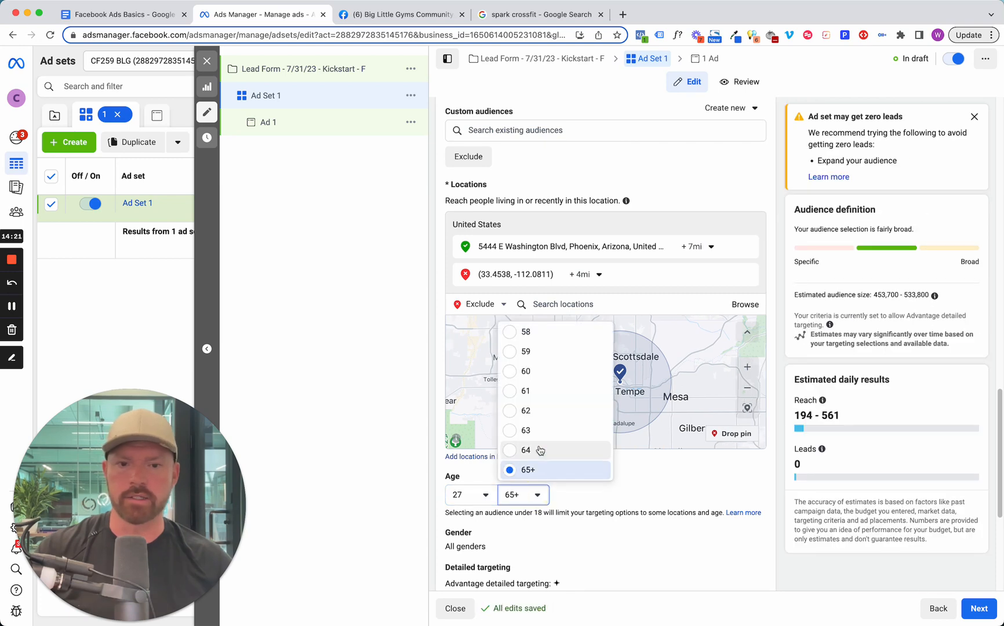
{"action": "scroll", "coordinate": [537, 450], "scroll_direction": "up", "scroll_amount": 3}
{"action": "scroll", "coordinate": [539, 449], "scroll_direction": "up", "scroll_amount": 3}
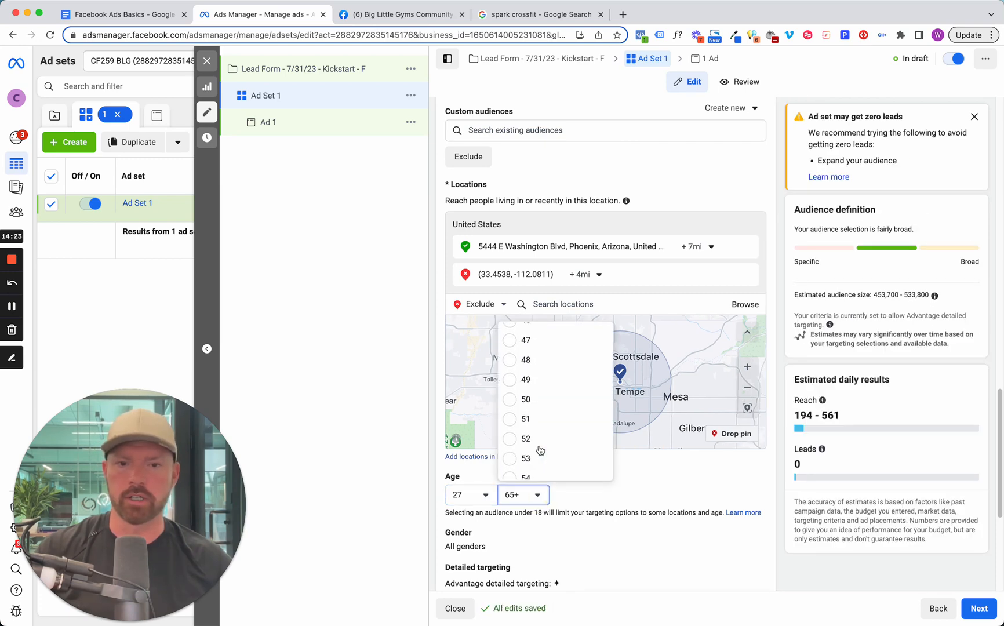
{"action": "left_click", "coordinate": [548, 409]}
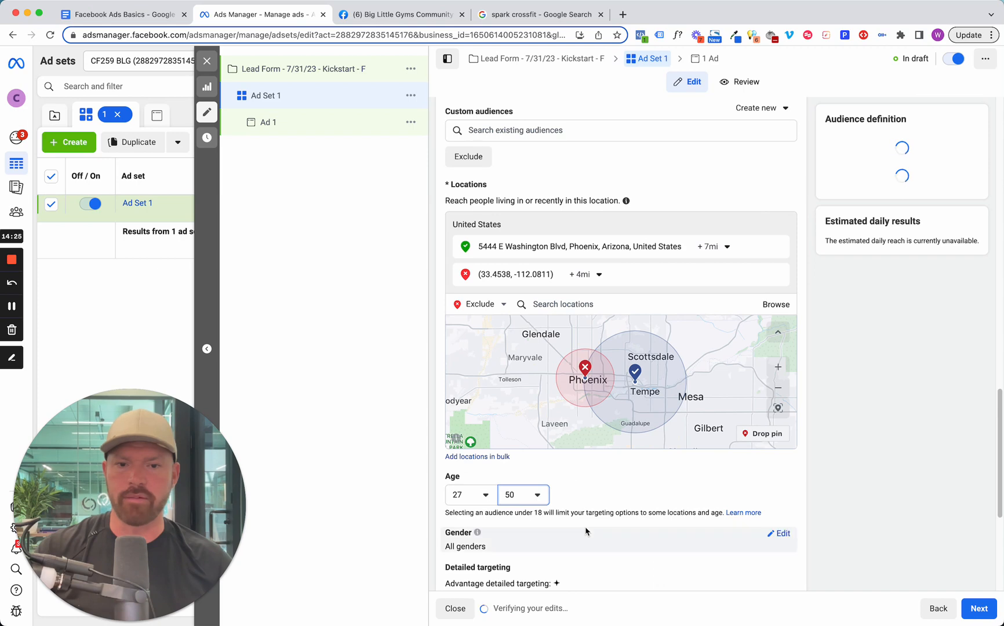
Edit the audience gender so the ad set targets only Women.
{"action": "scroll", "coordinate": [561, 544], "scroll_direction": "down", "scroll_amount": 1}
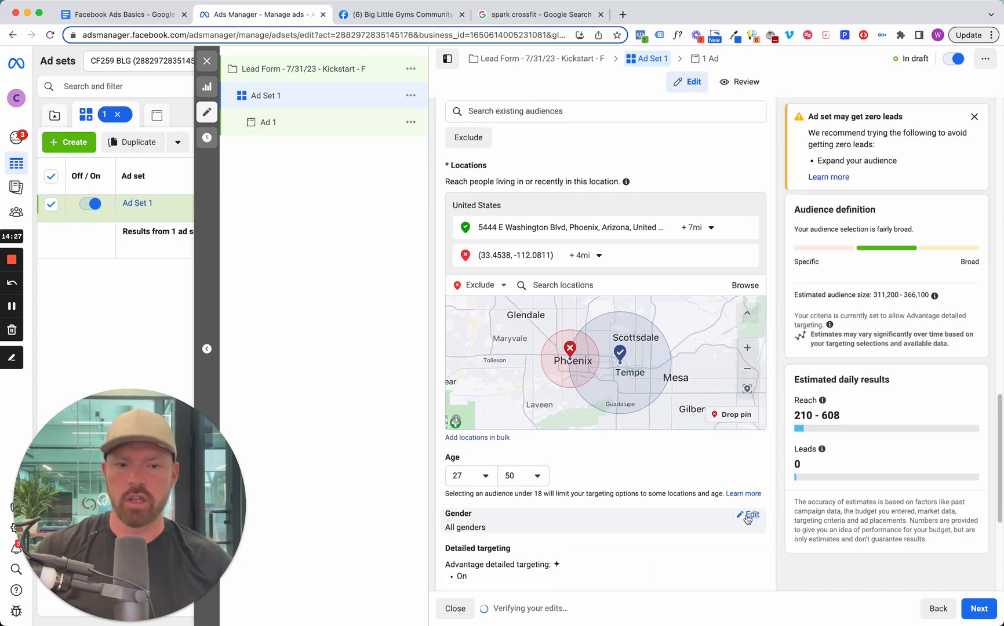
{"action": "left_click", "coordinate": [747, 515]}
{"action": "left_click", "coordinate": [534, 529]}
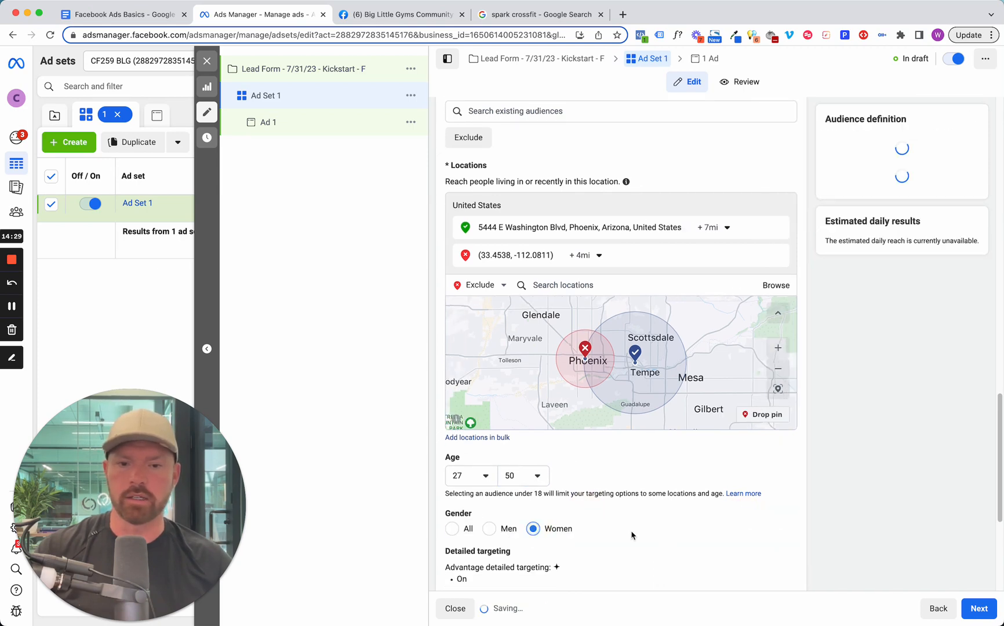
Open detailed targeting for editing and turn off Advantage detailed targeting, which reaches people beyond the detailed targeting selections.
{"action": "scroll", "coordinate": [630, 534], "scroll_direction": "down", "scroll_amount": 2}
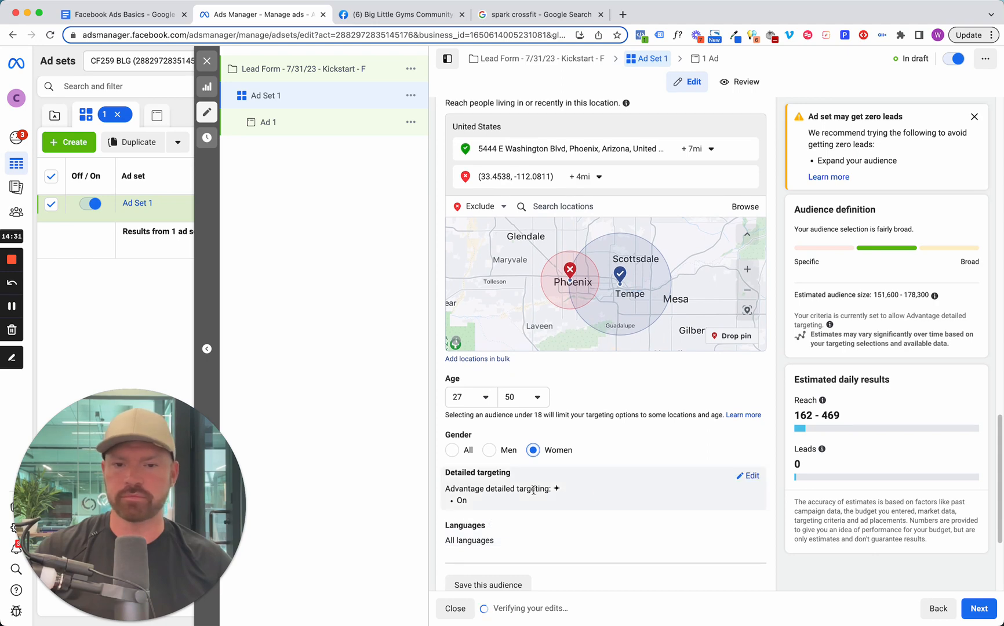
{"action": "left_click", "coordinate": [750, 476]}
{"action": "scroll", "coordinate": [569, 552], "scroll_direction": "down", "scroll_amount": 1}
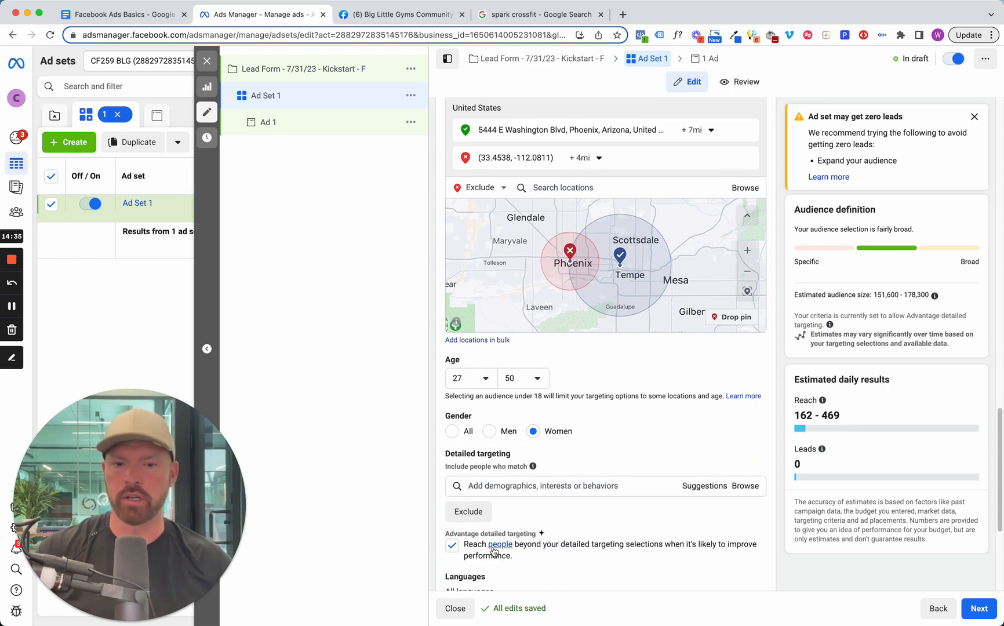
{"action": "left_click", "coordinate": [453, 545]}
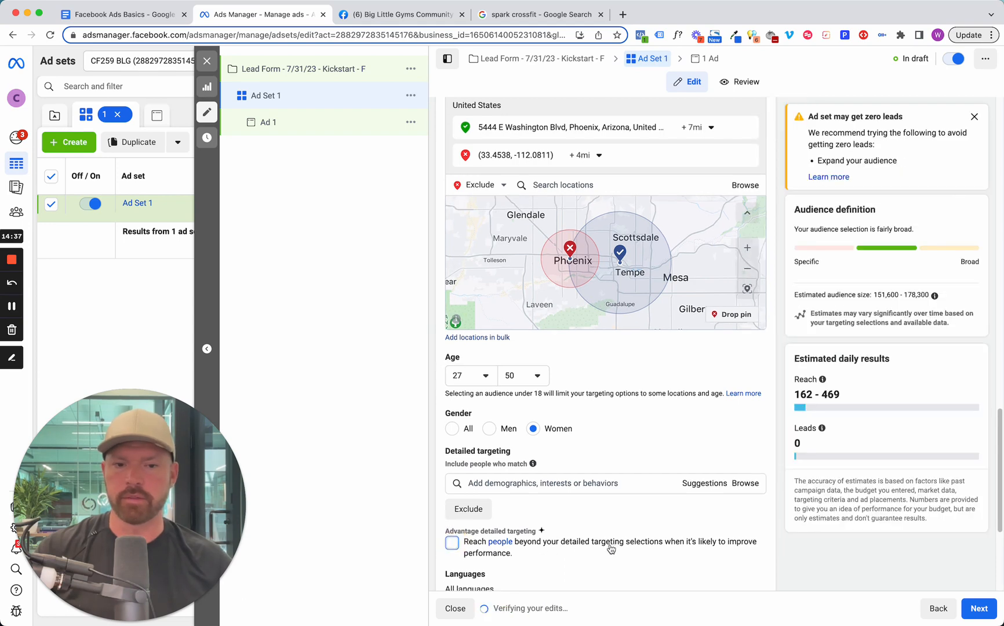
{"action": "scroll", "coordinate": [638, 524], "scroll_direction": "down", "scroll_amount": 2}
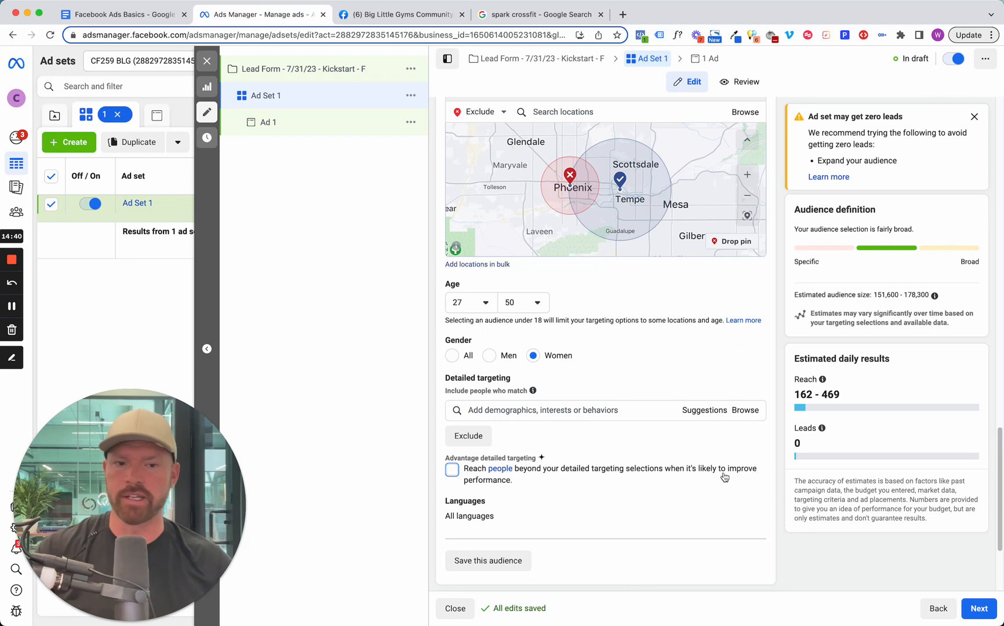
{"action": "left_click_drag", "start_coordinate": [696, 474], "coordinate": [718, 474]}
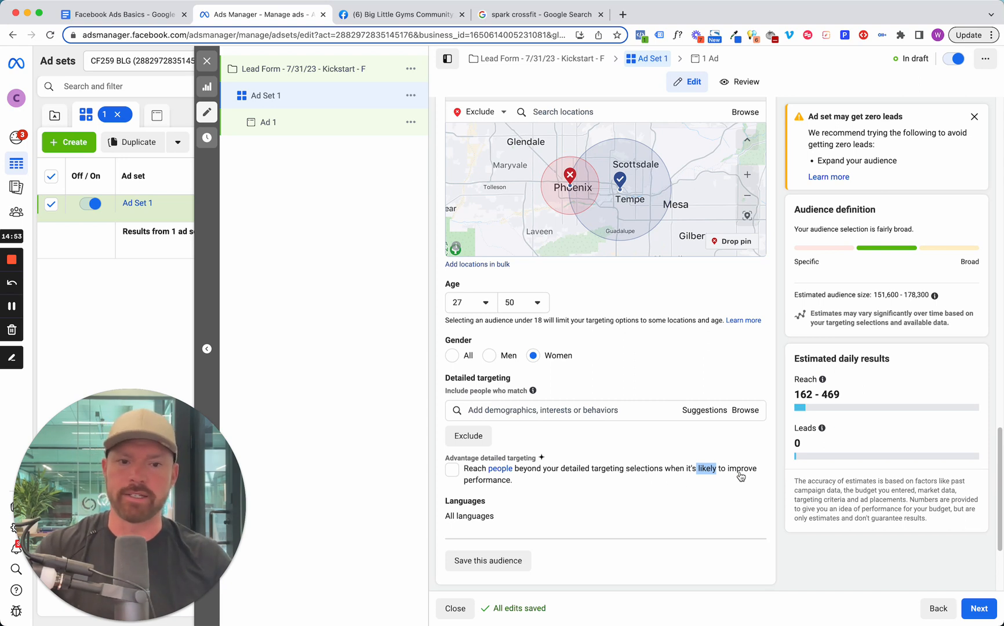
{"action": "left_click", "coordinate": [663, 473]}
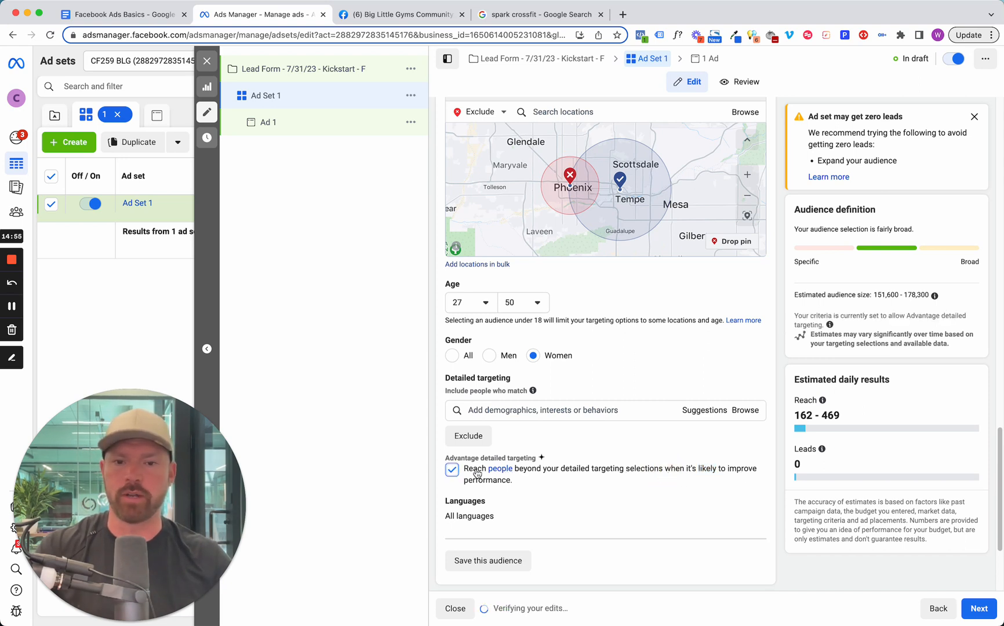
{"action": "left_click", "coordinate": [453, 469]}
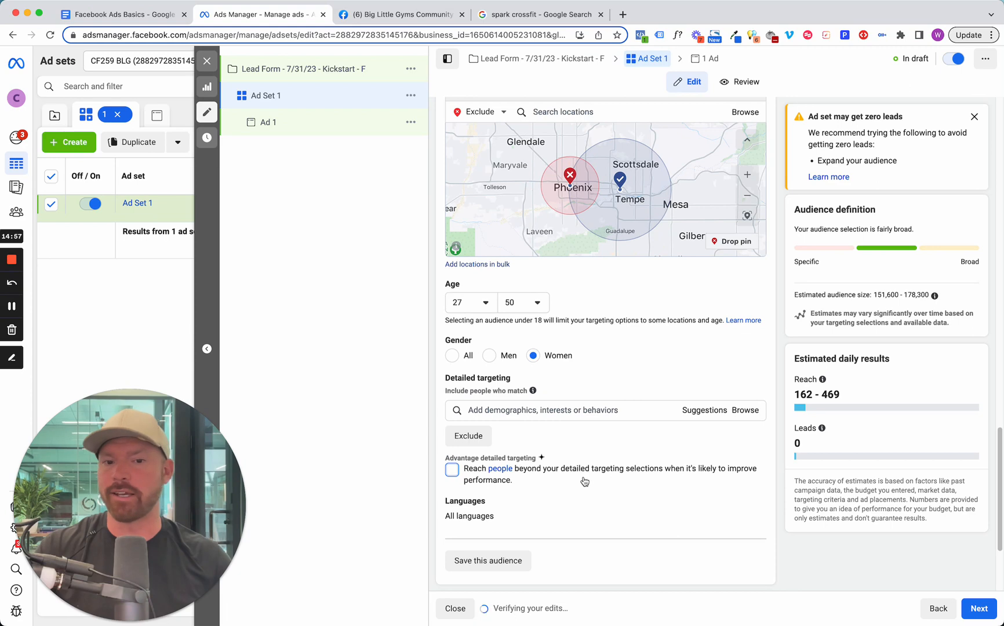
Switch the ad set from Advantage+ placements to Manual placements.
{"action": "scroll", "coordinate": [584, 481], "scroll_direction": "down", "scroll_amount": 2}
{"action": "scroll", "coordinate": [584, 481], "scroll_direction": "up", "scroll_amount": 4}
{"action": "scroll", "coordinate": [579, 476], "scroll_direction": "down", "scroll_amount": 1}
{"action": "scroll", "coordinate": [544, 551], "scroll_direction": "down", "scroll_amount": 5}
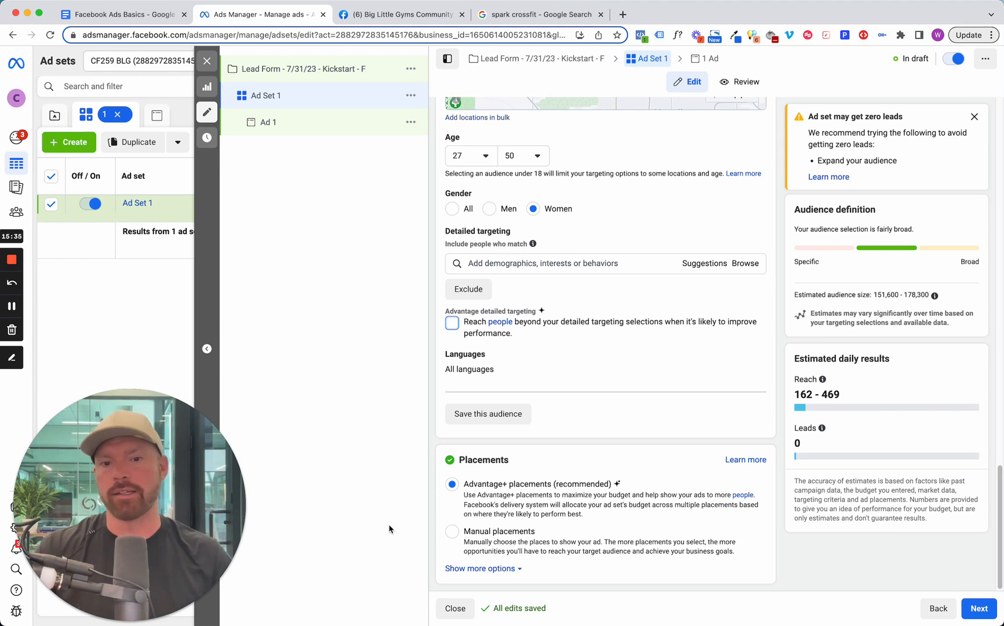
{"action": "left_click", "coordinate": [459, 534]}
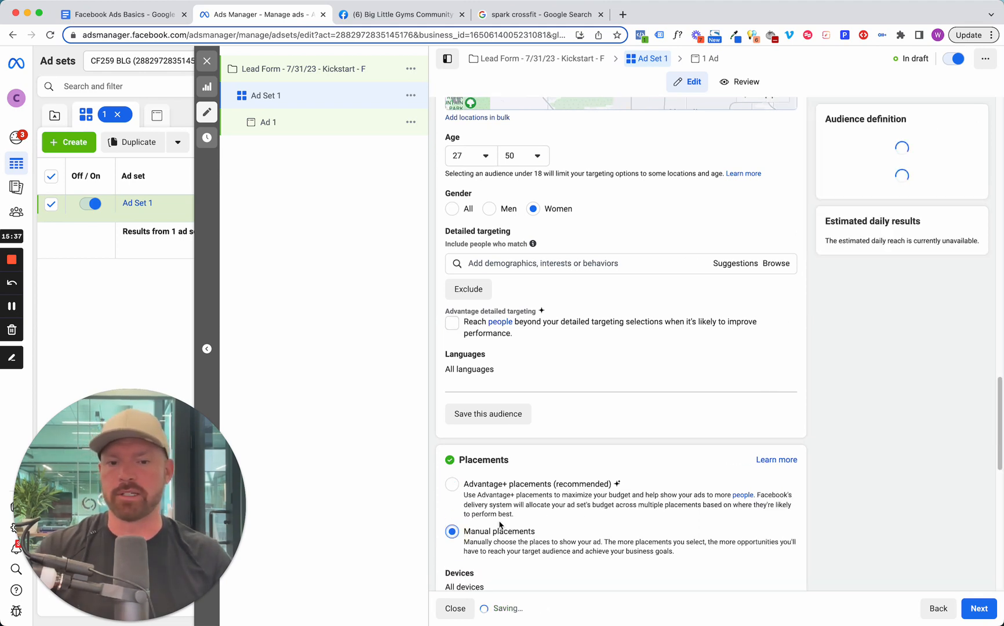
Exclude the Audience network and Instagram platforms from the manual placements.
{"action": "scroll", "coordinate": [464, 529], "scroll_direction": "down", "scroll_amount": 2}
{"action": "scroll", "coordinate": [499, 524], "scroll_direction": "down", "scroll_amount": 2}
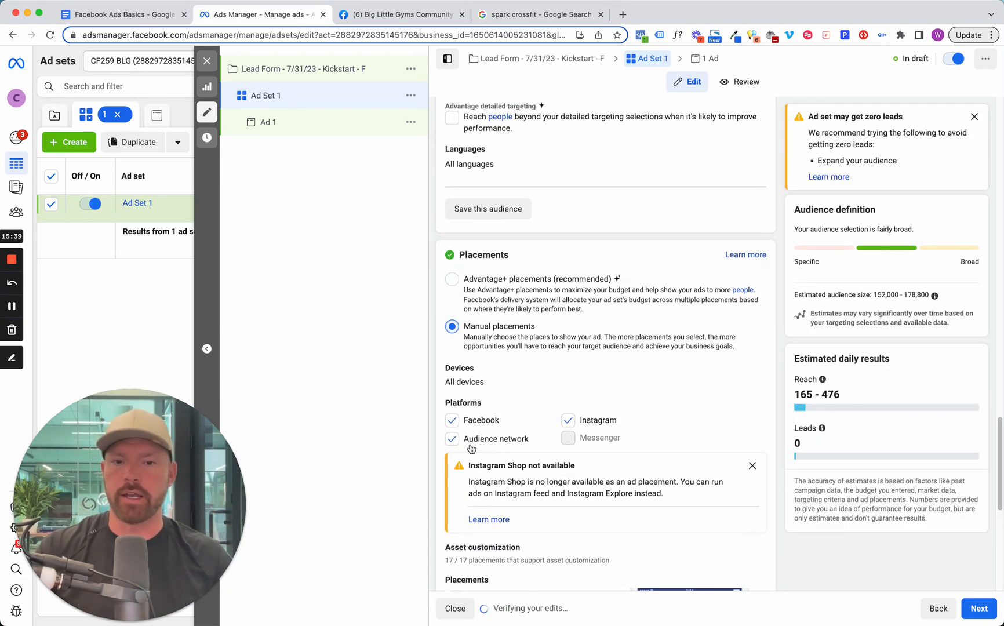
{"action": "left_click", "coordinate": [451, 438]}
{"action": "left_click", "coordinate": [568, 420]}
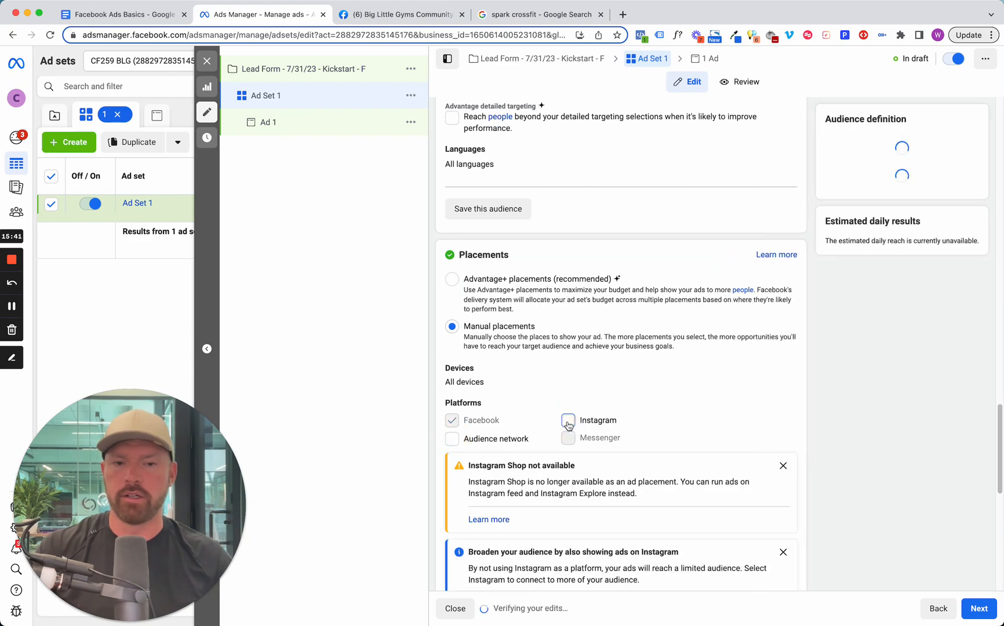
Expand the Feeds placements and deselect Facebook Marketplace and Facebook video feeds.
{"action": "scroll", "coordinate": [528, 426], "scroll_direction": "down", "scroll_amount": 5}
{"action": "scroll", "coordinate": [528, 428], "scroll_direction": "up", "scroll_amount": 8}
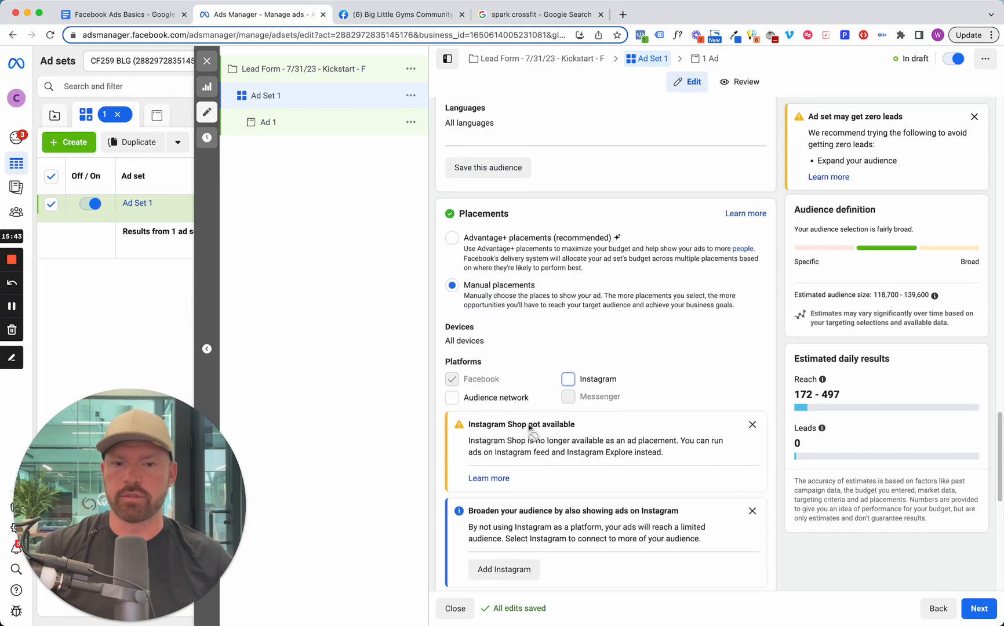
{"action": "scroll", "coordinate": [496, 385], "scroll_direction": "down", "scroll_amount": 5}
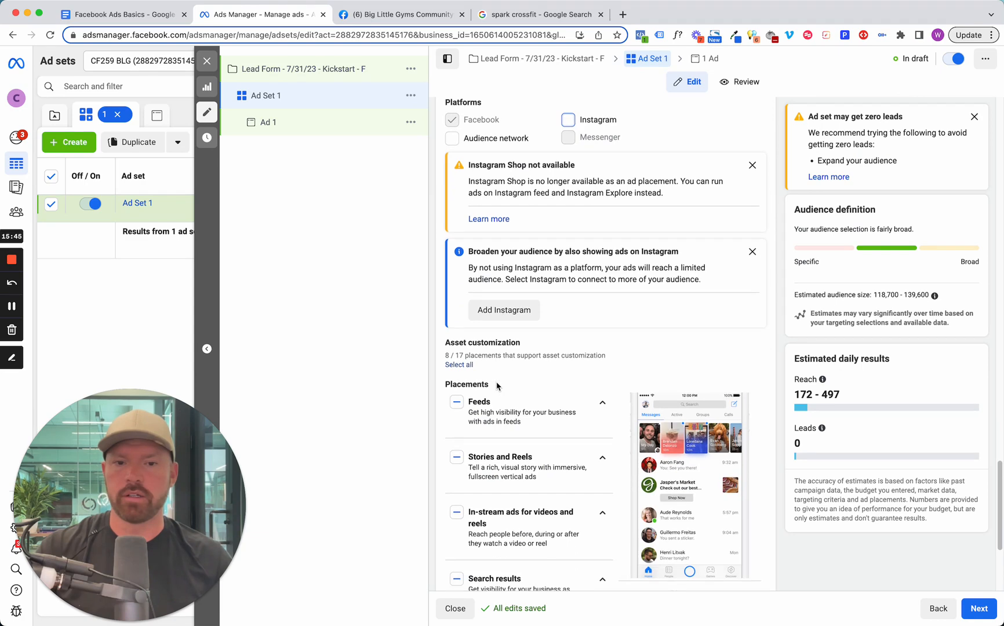
{"action": "left_click", "coordinate": [598, 410]}
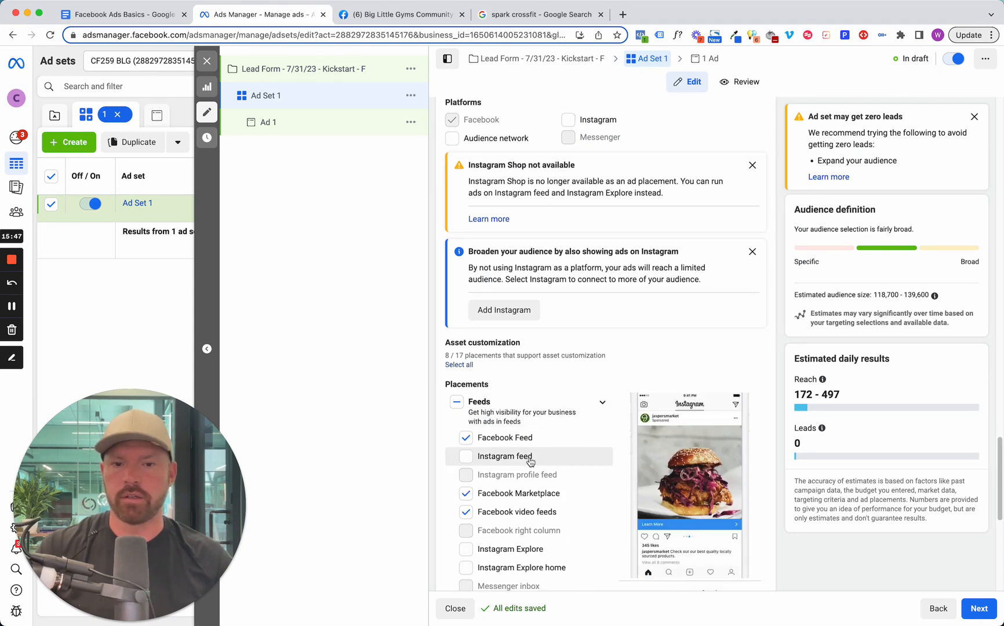
{"action": "left_click", "coordinate": [465, 493]}
{"action": "left_click", "coordinate": [465, 512]}
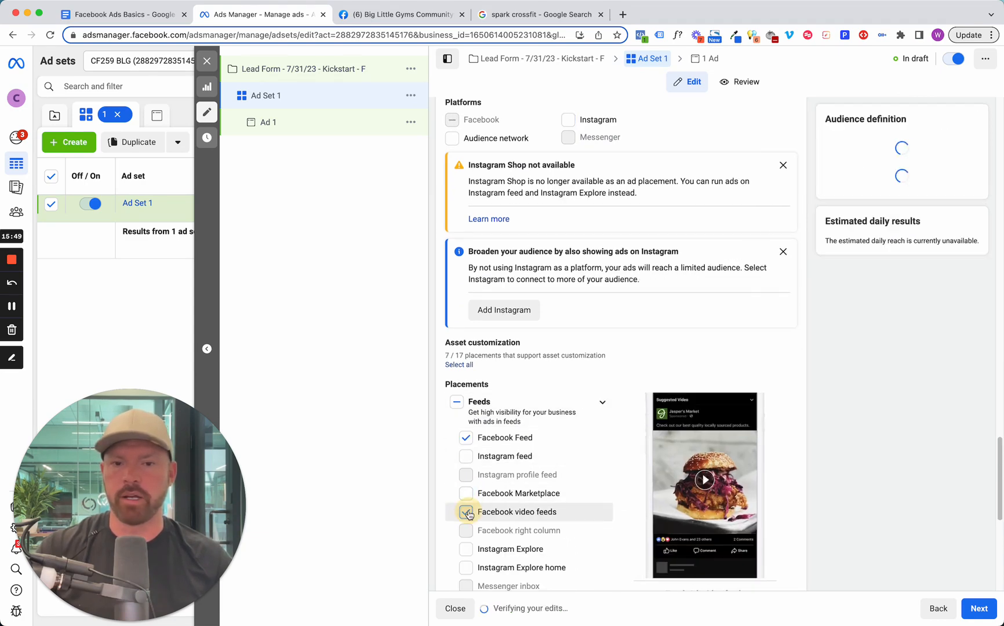
Expand the Stories and Reels placements and deselect Facebook Stories and Facebook Reels.
{"action": "scroll", "coordinate": [471, 510], "scroll_direction": "down", "scroll_amount": 3}
{"action": "left_click", "coordinate": [473, 504]}
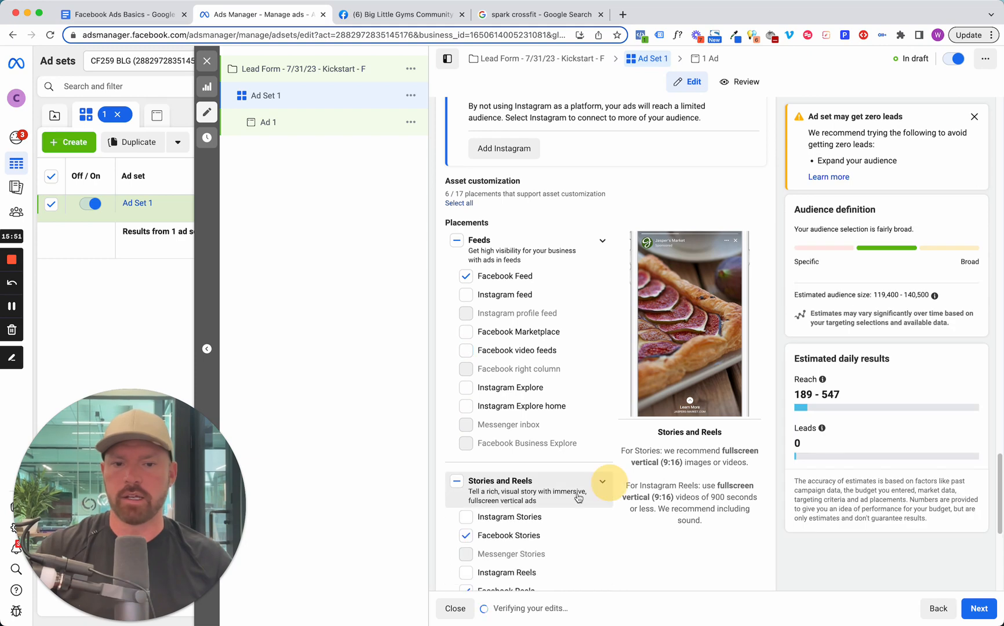
{"action": "scroll", "coordinate": [469, 493], "scroll_direction": "down", "scroll_amount": 2}
{"action": "left_click", "coordinate": [465, 450]}
{"action": "left_click", "coordinate": [466, 504]}
Expand the in-stream ads placements and deselect Facebook in-stream videos, Ads on Facebook Reels and Ads on Instagram Reels.
{"action": "scroll", "coordinate": [521, 510], "scroll_direction": "down", "scroll_amount": 3}
{"action": "left_click", "coordinate": [587, 364]}
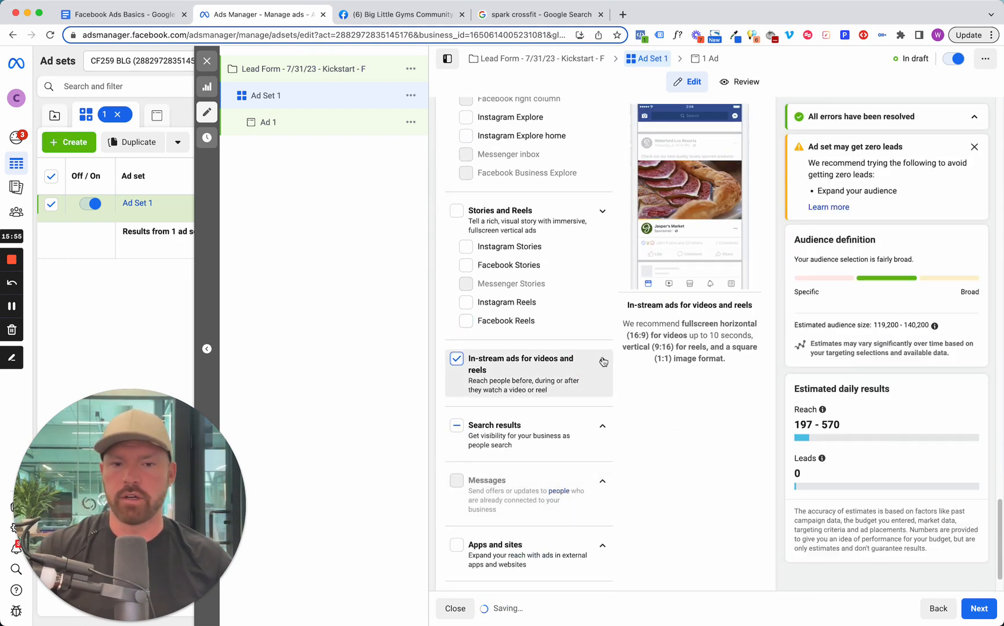
{"action": "left_click", "coordinate": [474, 408]}
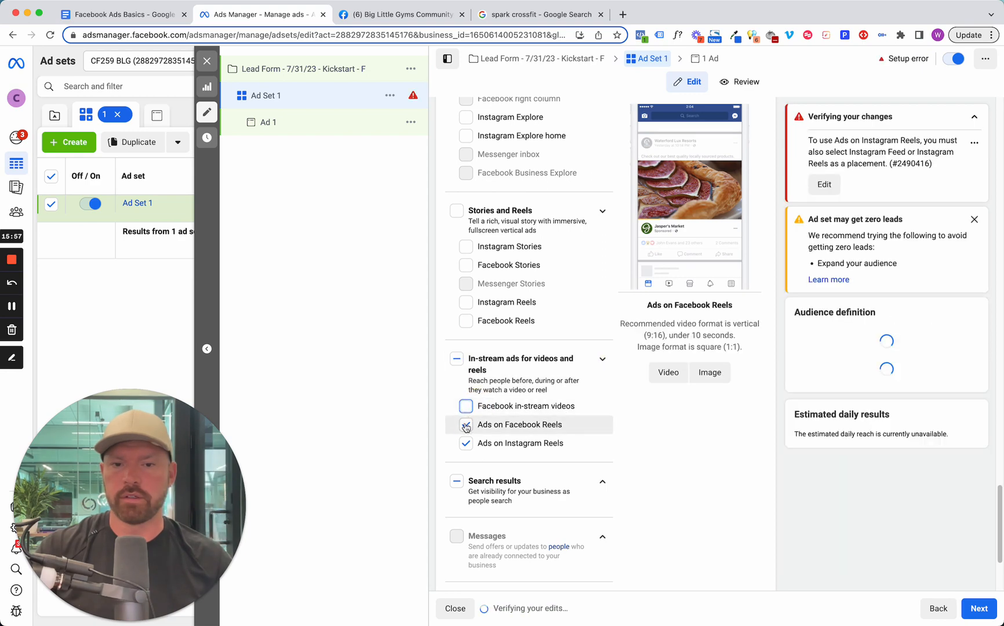
{"action": "left_click", "coordinate": [473, 425]}
{"action": "left_click", "coordinate": [472, 443]}
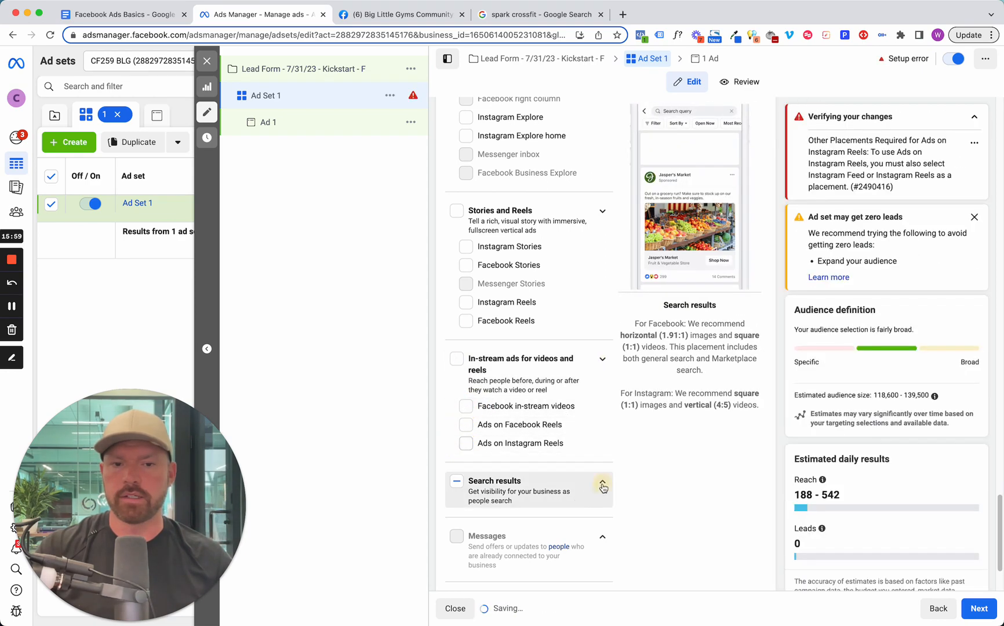
Expand the Search results placements and deselect Facebook search results.
{"action": "left_click", "coordinate": [602, 481]}
{"action": "left_click", "coordinate": [480, 520]}
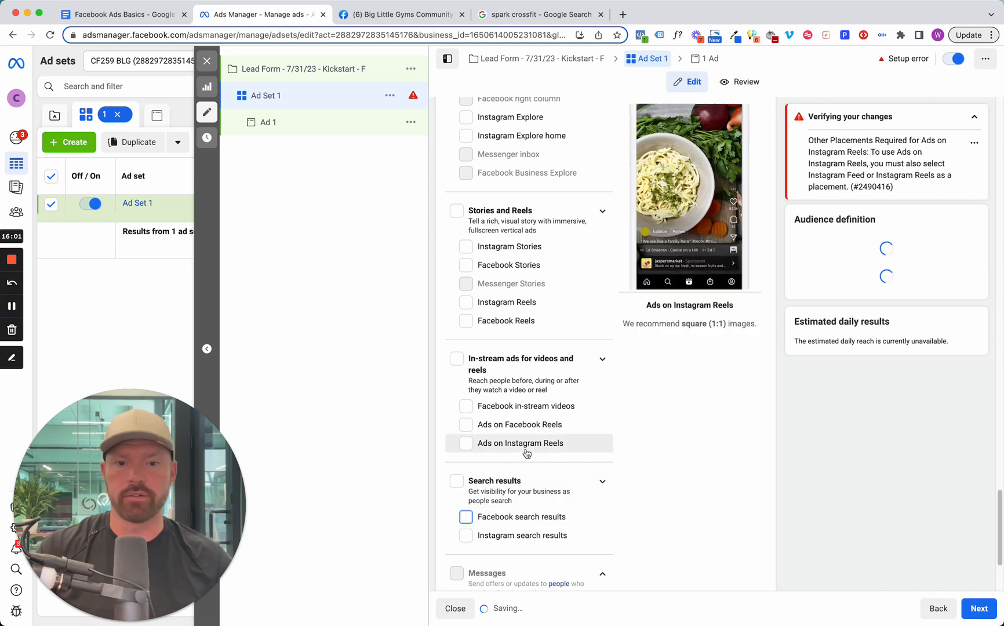
{"action": "scroll", "coordinate": [538, 481], "scroll_direction": "down", "scroll_amount": 2}
{"action": "scroll", "coordinate": [563, 502], "scroll_direction": "down", "scroll_amount": 2}
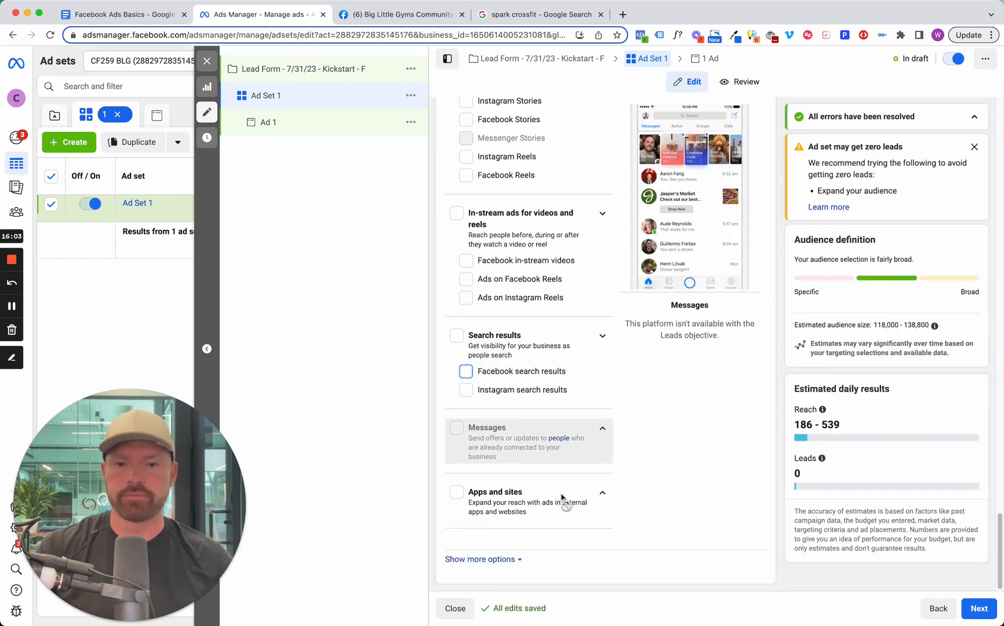
{"action": "scroll", "coordinate": [562, 500], "scroll_direction": "up", "scroll_amount": 15}
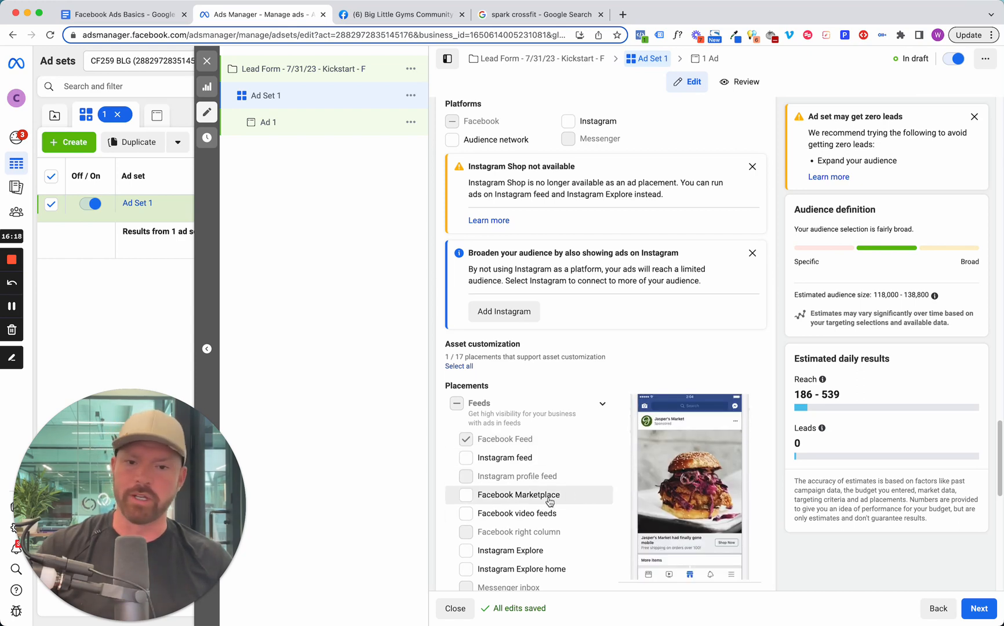
{"action": "scroll", "coordinate": [515, 544], "scroll_direction": "down", "scroll_amount": 1}
{"action": "scroll", "coordinate": [516, 545], "scroll_direction": "down", "scroll_amount": 2}
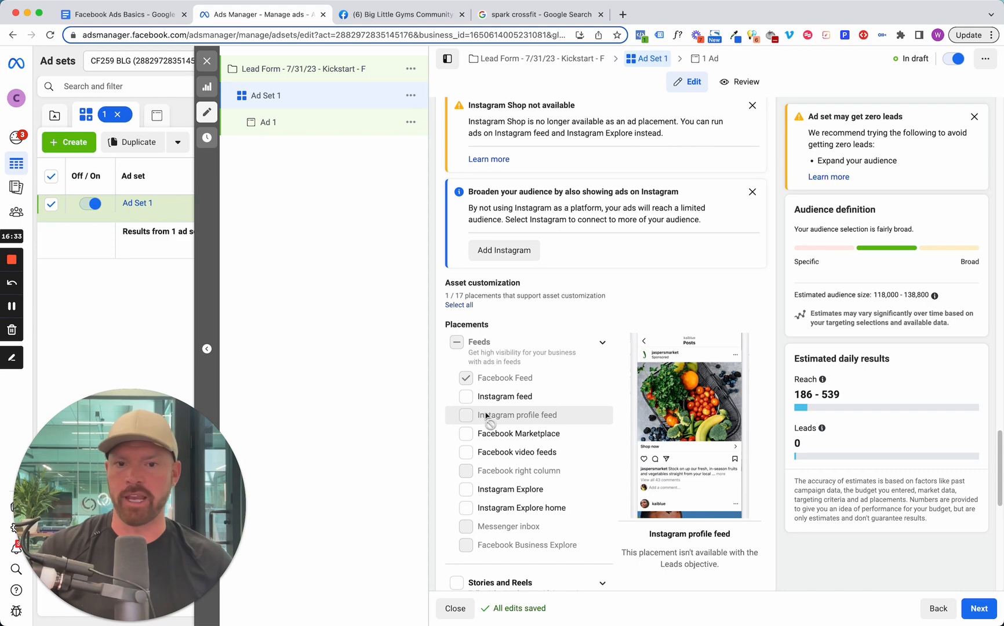
Reveal the additional placement options and open the specific mobile devices and operating systems setting for editing.
{"action": "scroll", "coordinate": [516, 386], "scroll_direction": "down", "scroll_amount": 10}
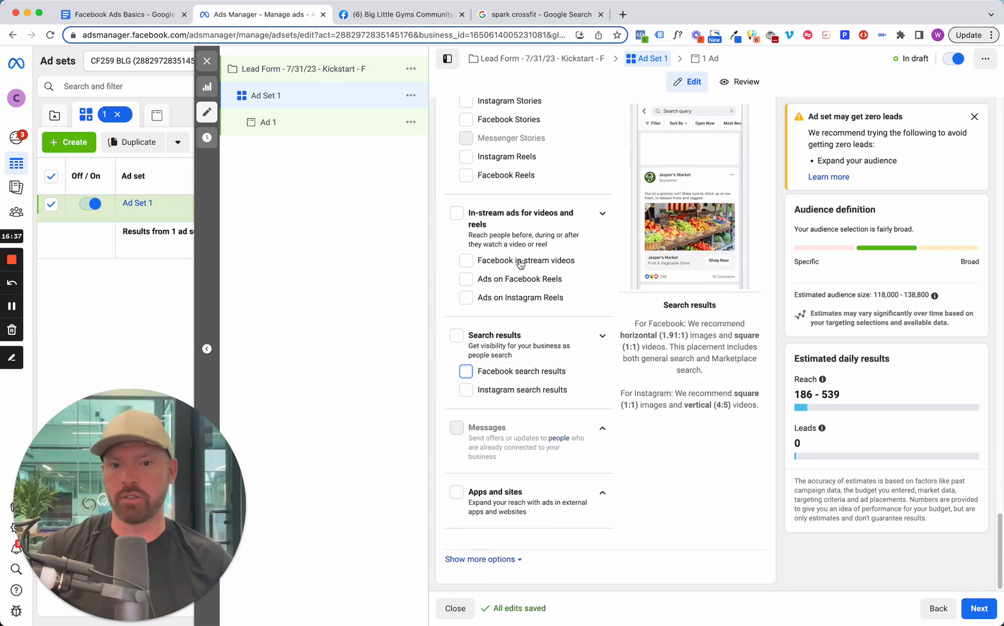
{"action": "scroll", "coordinate": [525, 294], "scroll_direction": "up", "scroll_amount": 2}
{"action": "scroll", "coordinate": [531, 250], "scroll_direction": "down", "scroll_amount": 2}
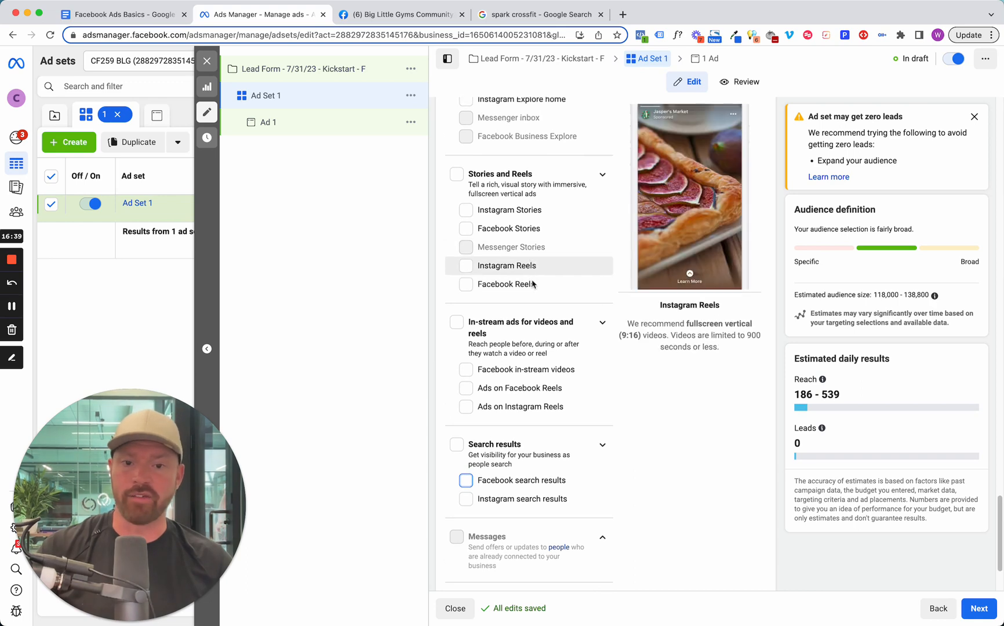
{"action": "scroll", "coordinate": [562, 318], "scroll_direction": "up", "scroll_amount": 1}
{"action": "scroll", "coordinate": [562, 318], "scroll_direction": "up", "scroll_amount": 5}
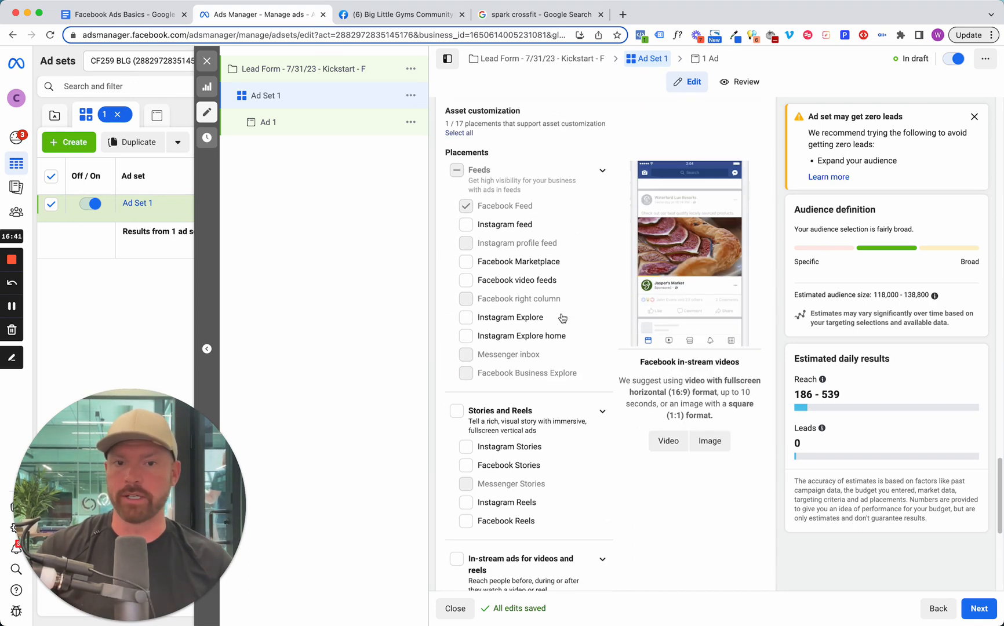
{"action": "scroll", "coordinate": [520, 376], "scroll_direction": "down", "scroll_amount": 6}
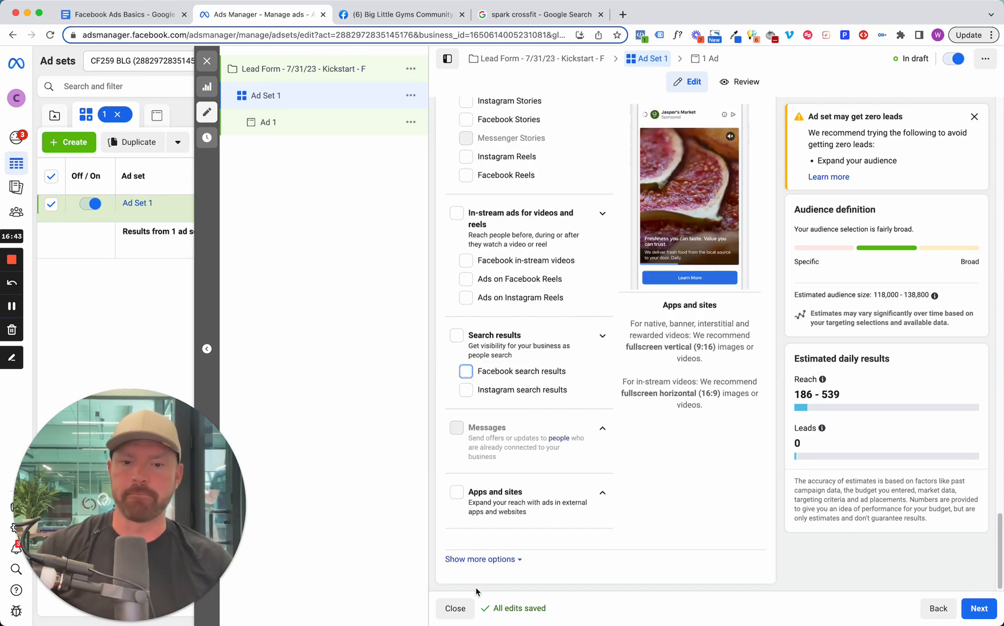
{"action": "left_click", "coordinate": [502, 560]}
{"action": "scroll", "coordinate": [632, 408], "scroll_direction": "down", "scroll_amount": 5}
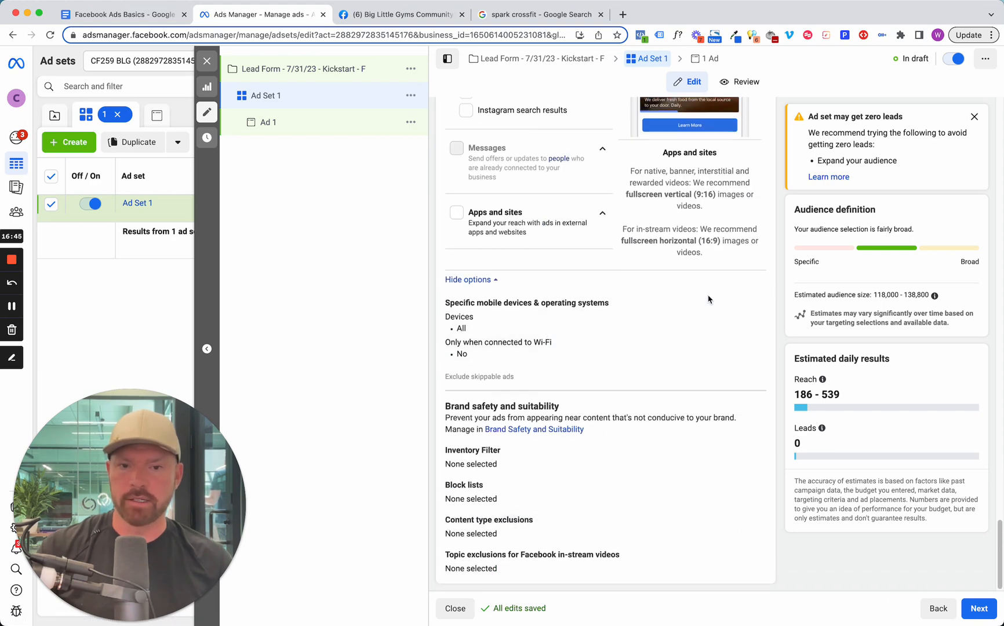
{"action": "left_click", "coordinate": [754, 303]}
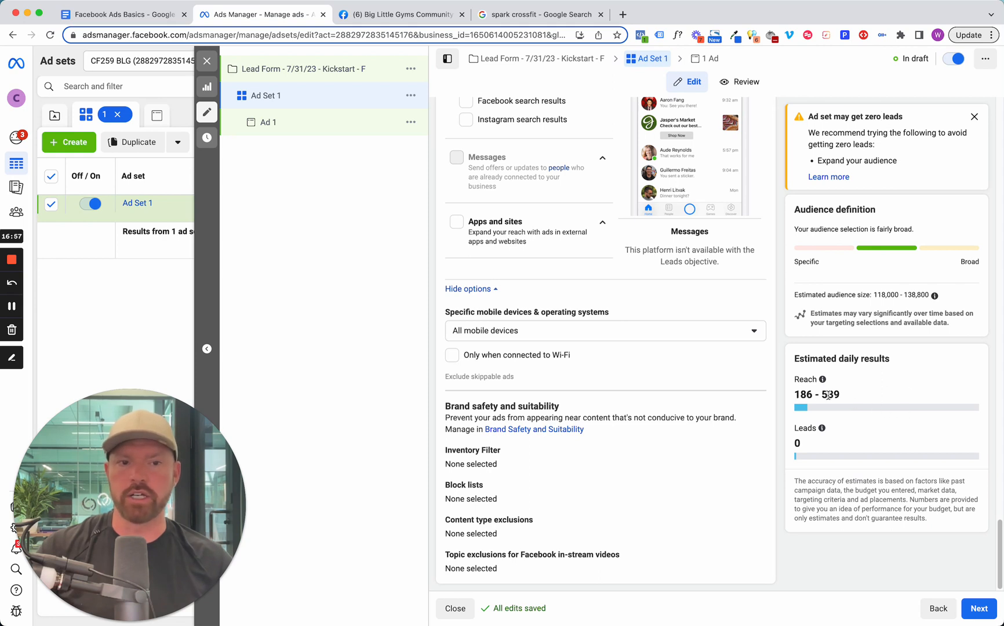
Examine the ad set's estimated daily reach and continue to the ad level.
{"action": "left_click_drag", "start_coordinate": [848, 400], "coordinate": [783, 394]}
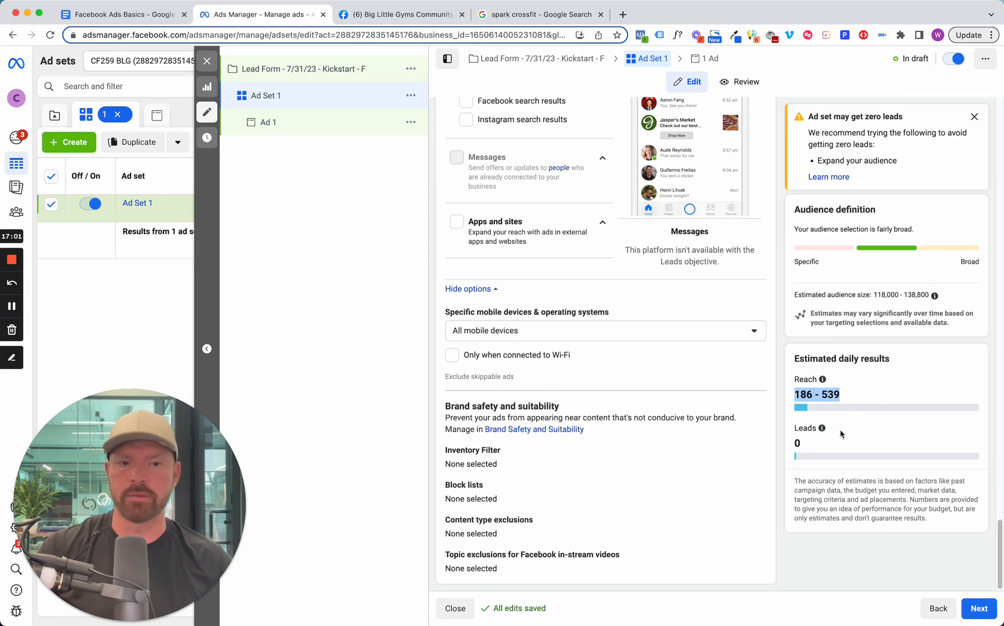
{"action": "left_click", "coordinate": [807, 432]}
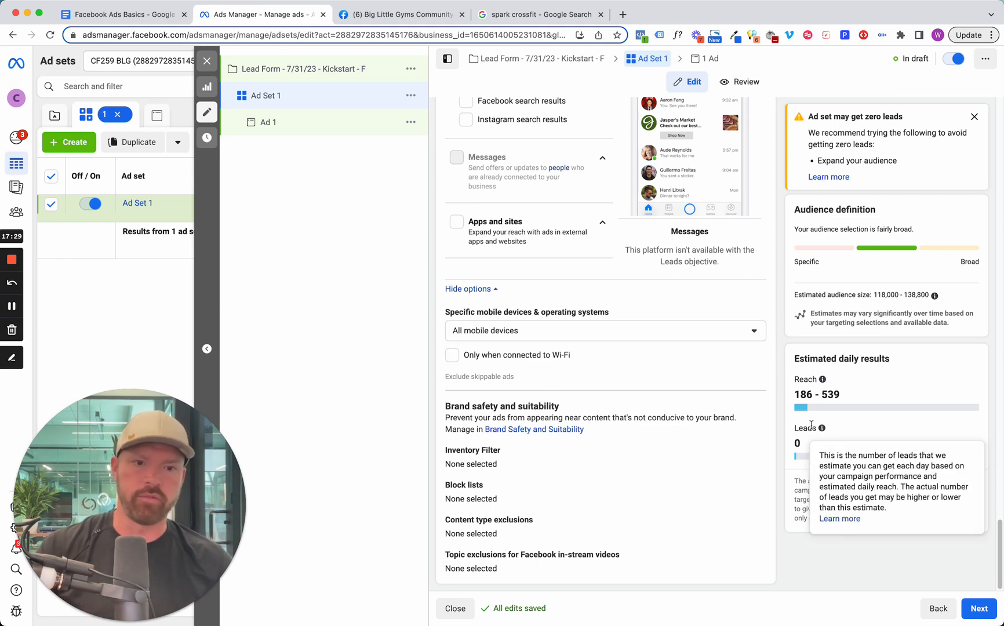
{"action": "left_click", "coordinate": [978, 608]}
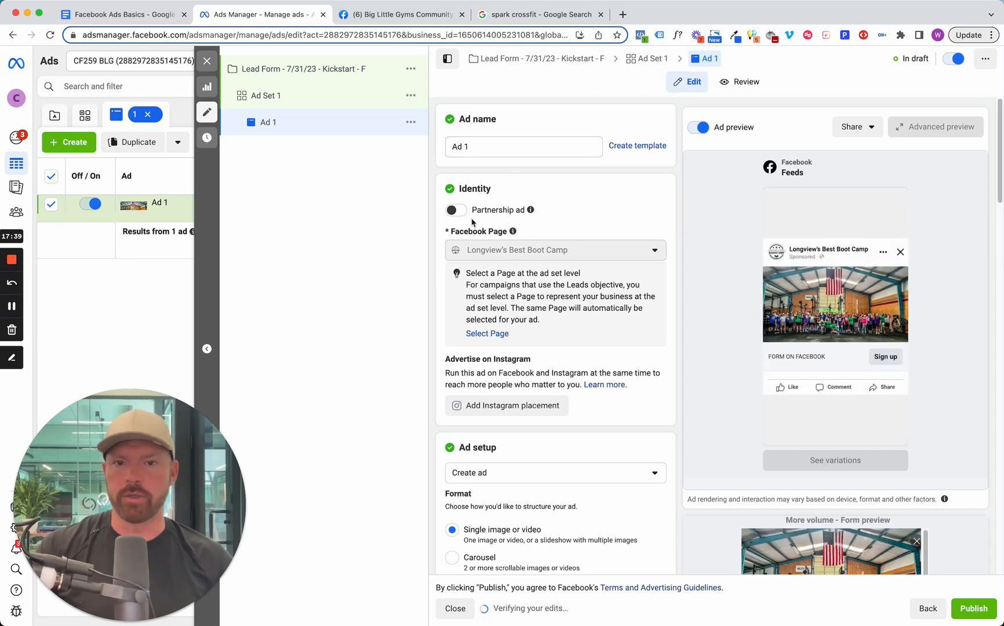
Keep Create ad as the ad setup option and deselect Multi-advertiser ads.
{"action": "scroll", "coordinate": [493, 208], "scroll_direction": "down", "scroll_amount": 6}
{"action": "scroll", "coordinate": [475, 229], "scroll_direction": "down", "scroll_amount": 5}
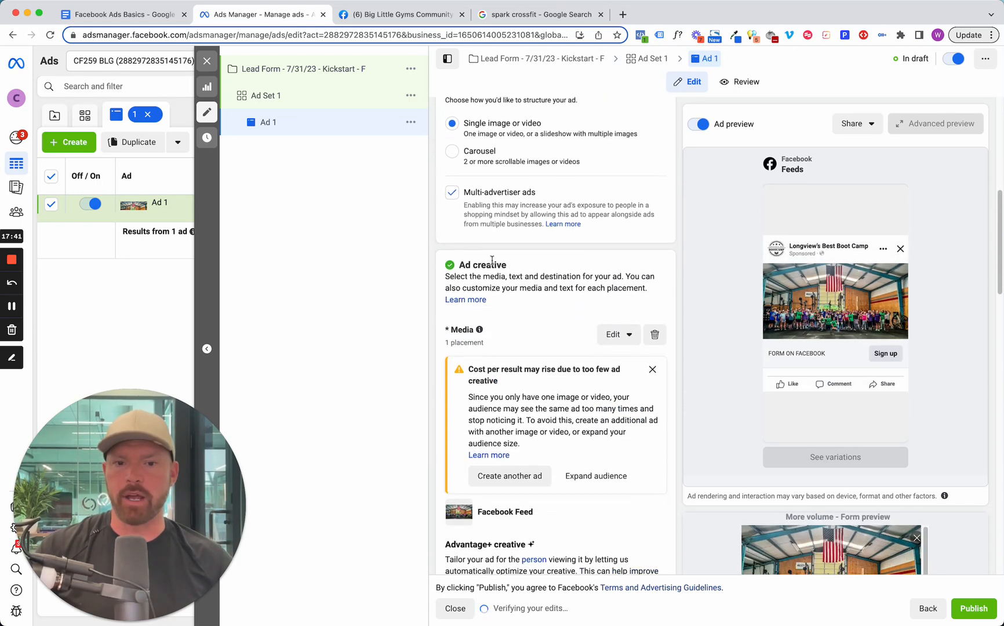
{"action": "scroll", "coordinate": [492, 261], "scroll_direction": "up", "scroll_amount": 10}
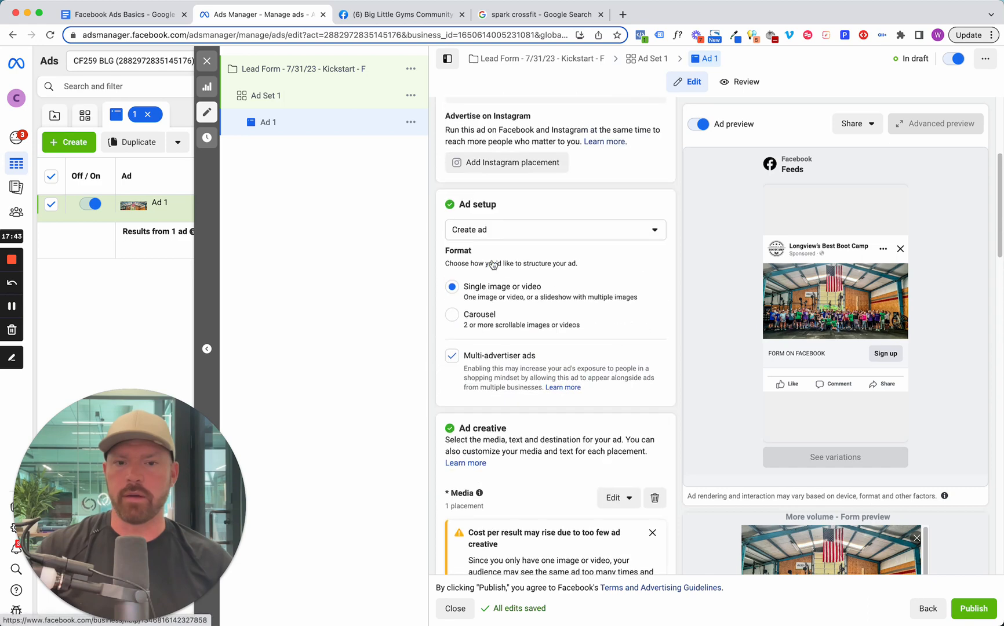
{"action": "scroll", "coordinate": [516, 340], "scroll_direction": "down", "scroll_amount": 3}
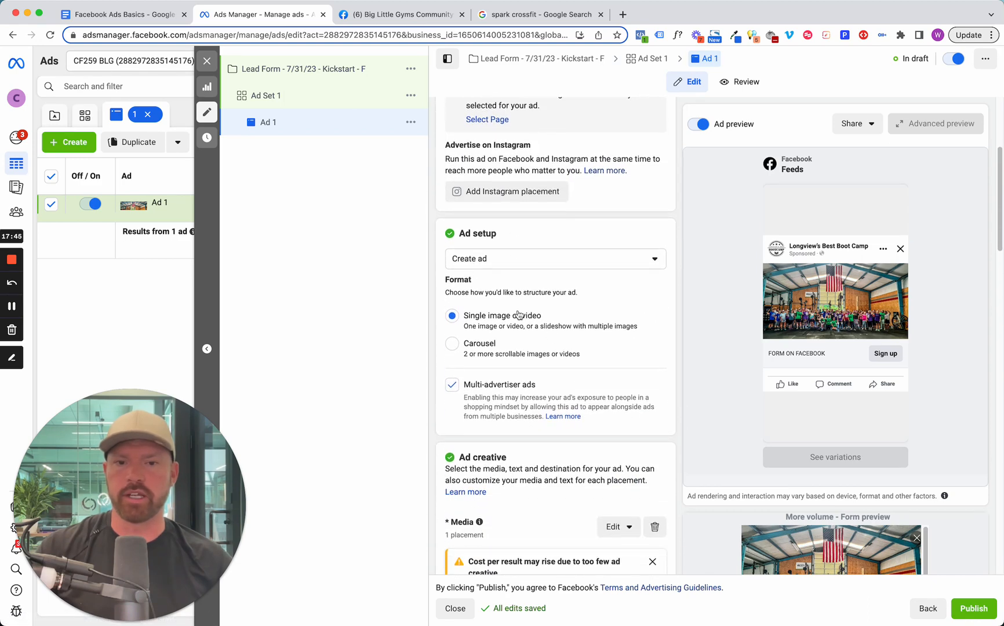
{"action": "scroll", "coordinate": [502, 290], "scroll_direction": "up", "scroll_amount": 1}
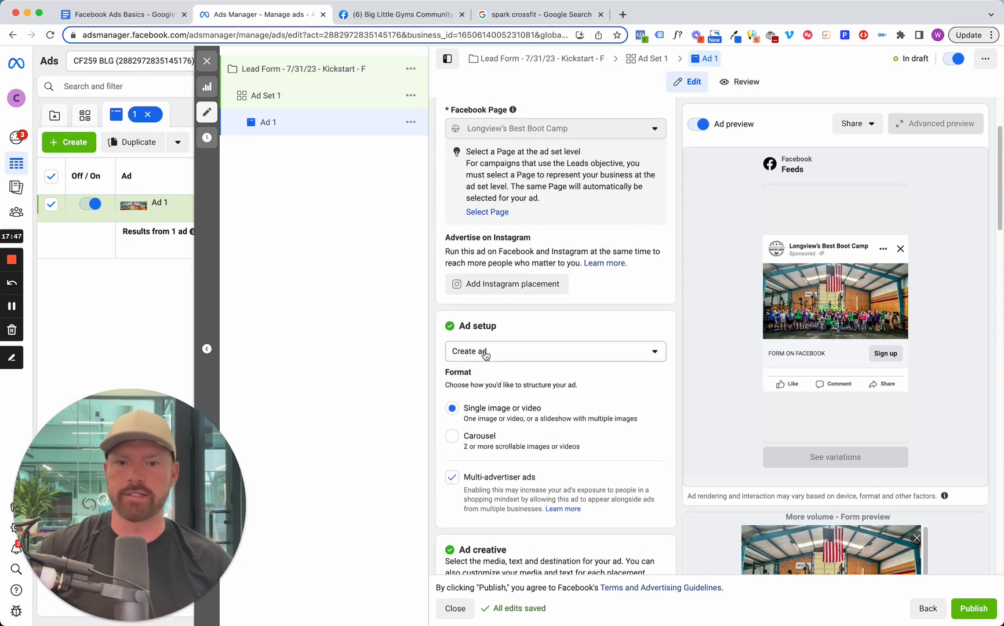
{"action": "left_click", "coordinate": [486, 353]}
{"action": "left_click", "coordinate": [485, 379]}
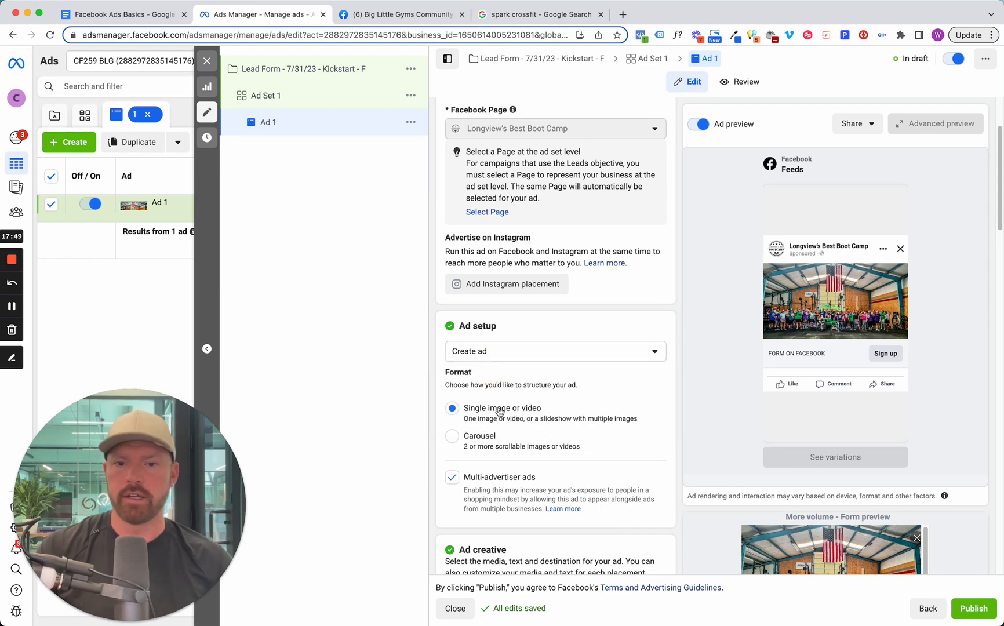
{"action": "scroll", "coordinate": [489, 400], "scroll_direction": "down", "scroll_amount": 3}
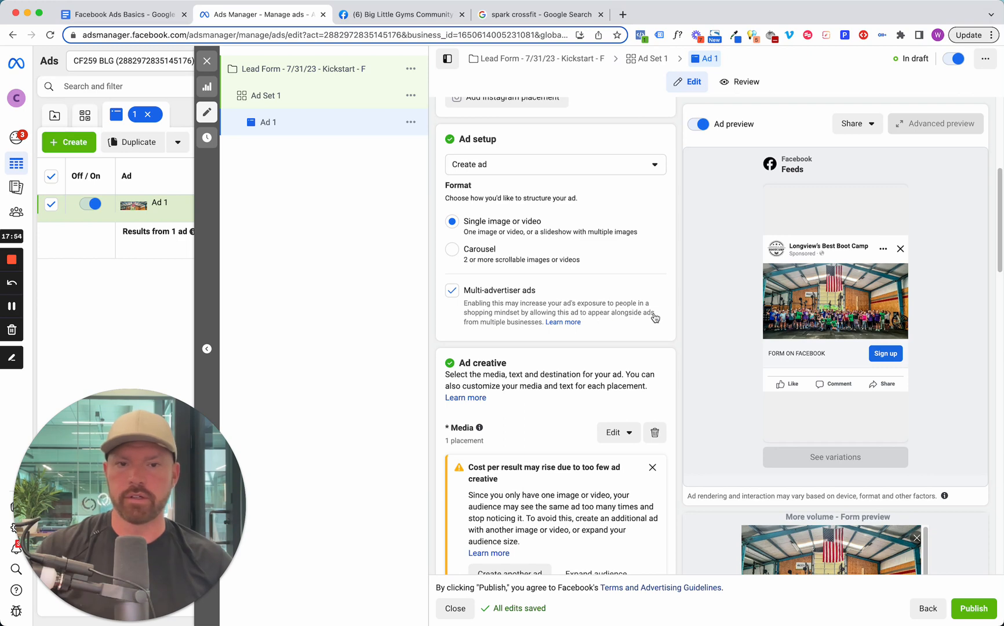
{"action": "left_click", "coordinate": [452, 296]}
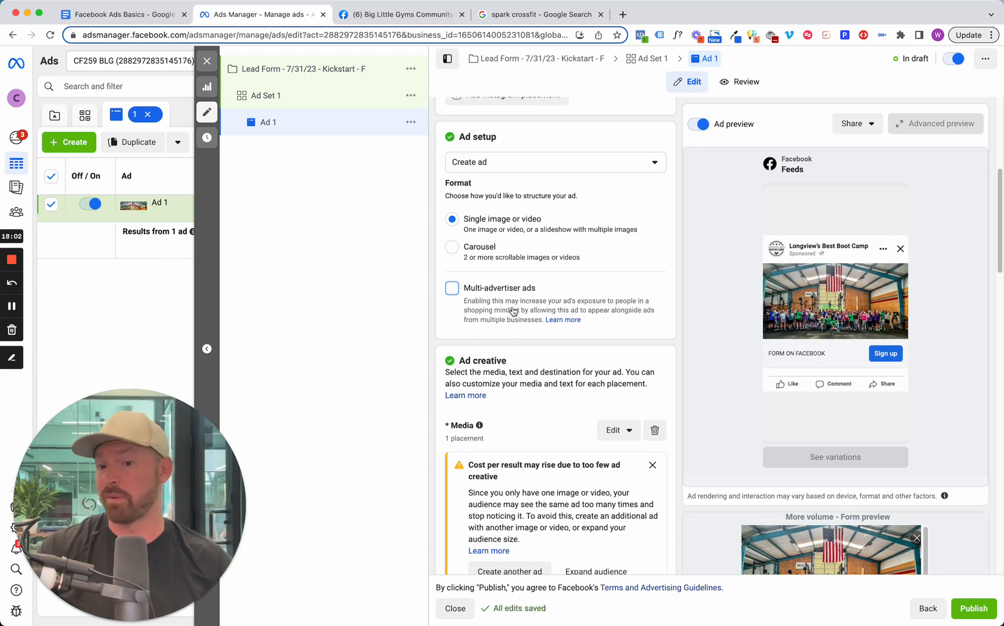
Dismiss the warning about too few ad creatives in the Media section of the ad creative.
{"action": "scroll", "coordinate": [522, 310], "scroll_direction": "down", "scroll_amount": 1}
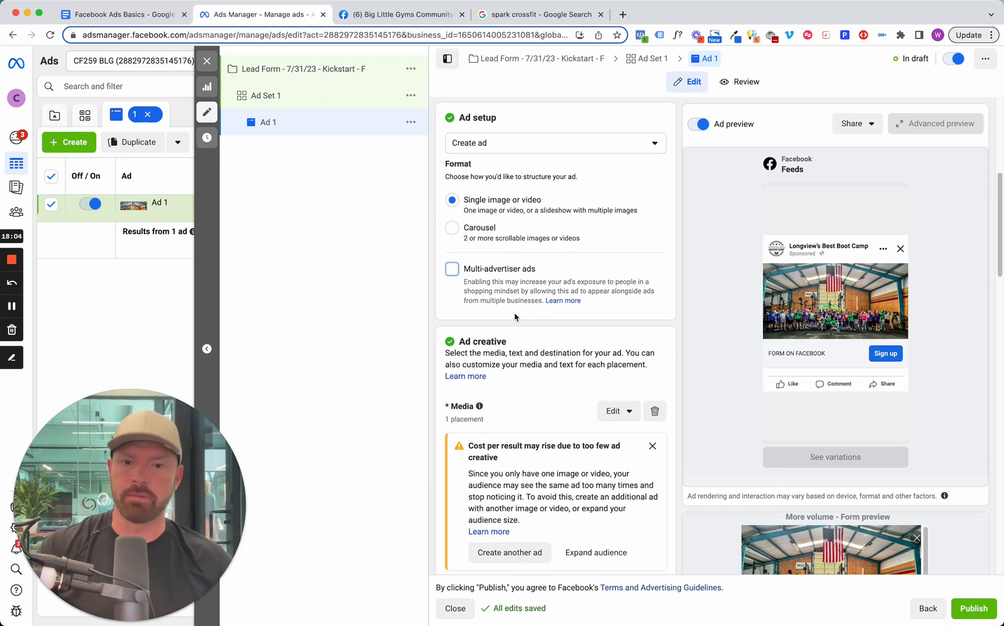
{"action": "scroll", "coordinate": [524, 313], "scroll_direction": "down", "scroll_amount": 3}
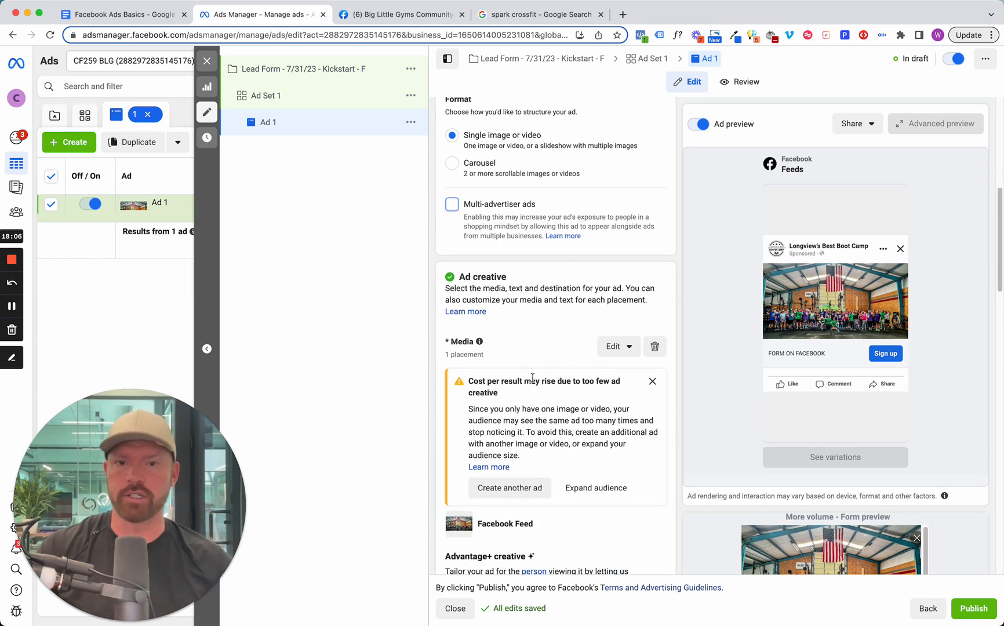
{"action": "scroll", "coordinate": [532, 378], "scroll_direction": "down", "scroll_amount": 4}
{"action": "scroll", "coordinate": [533, 365], "scroll_direction": "up", "scroll_amount": 10}
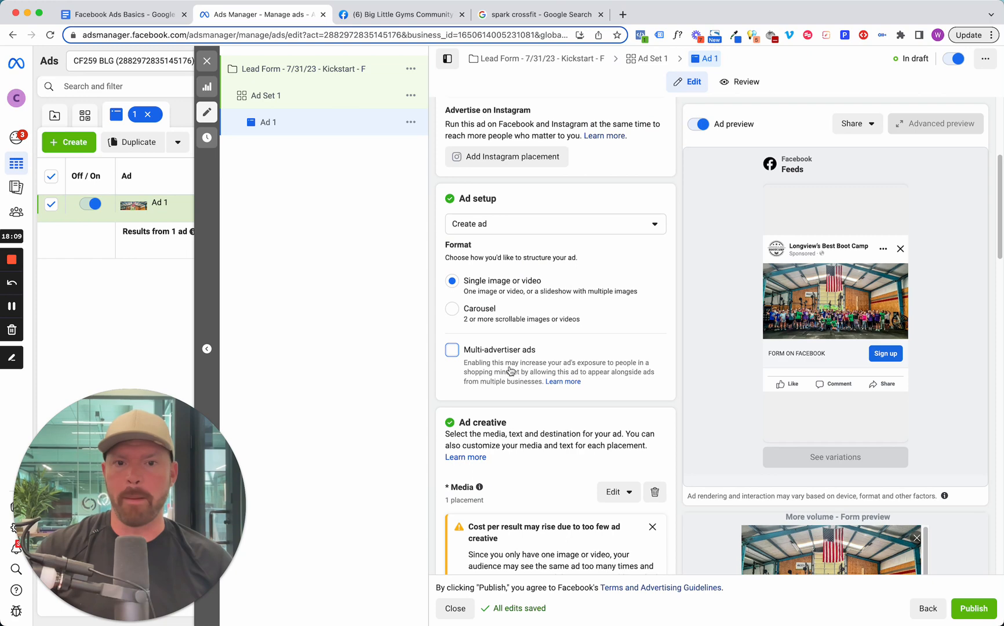
{"action": "scroll", "coordinate": [509, 394], "scroll_direction": "down", "scroll_amount": 2}
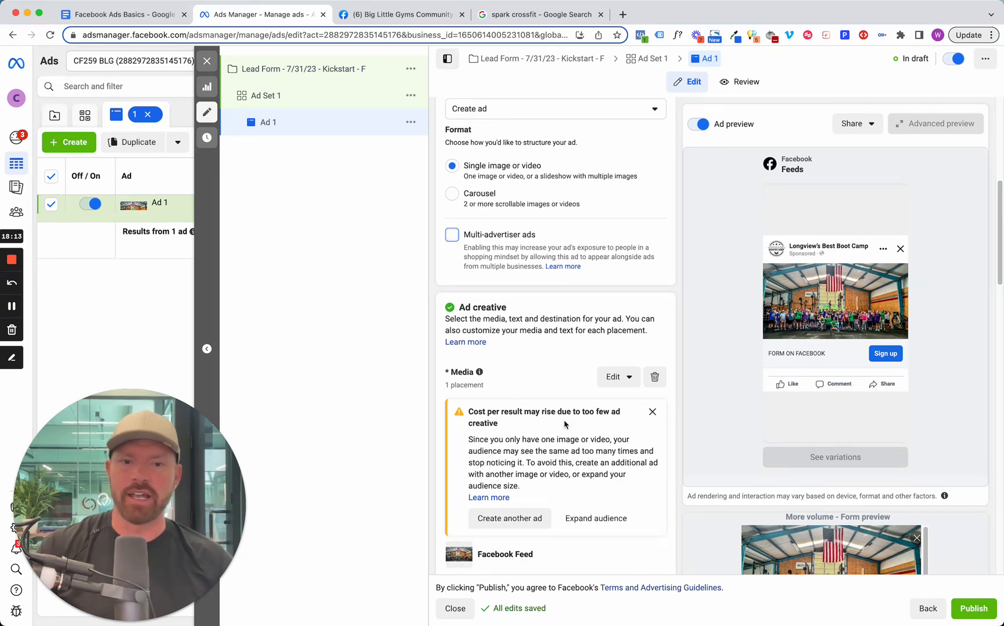
{"action": "scroll", "coordinate": [549, 426], "scroll_direction": "down", "scroll_amount": 1}
{"action": "left_click", "coordinate": [652, 353]}
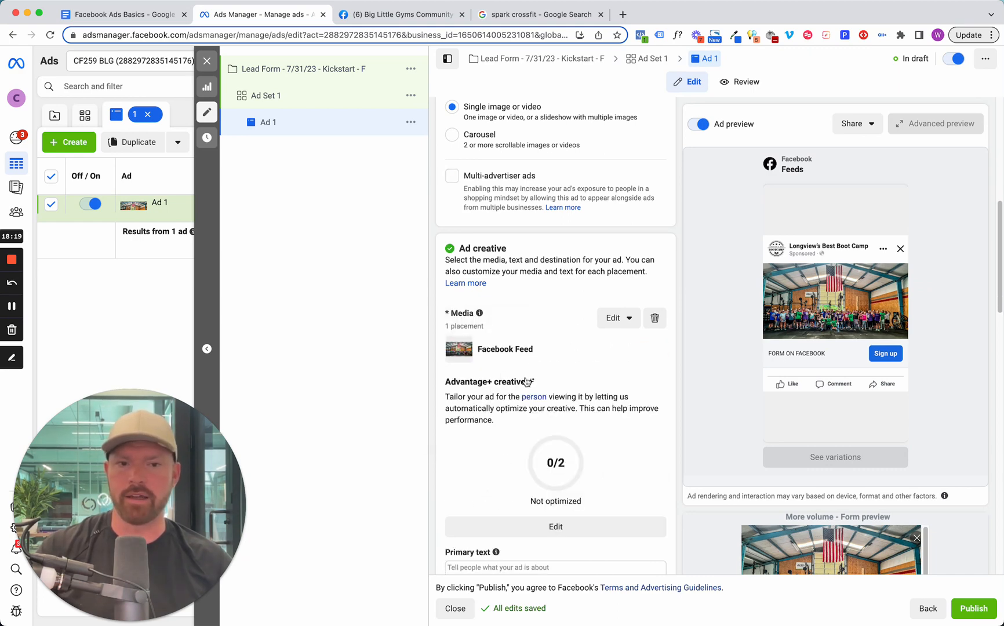
{"action": "left_click", "coordinate": [628, 319]}
{"action": "left_click", "coordinate": [633, 346]}
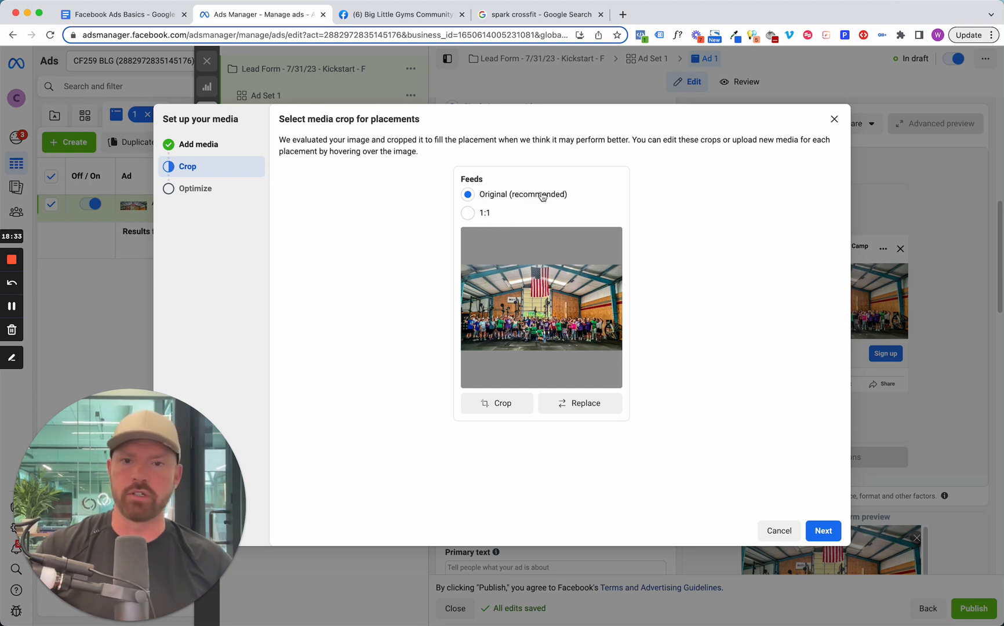
{"action": "left_click", "coordinate": [823, 530]}
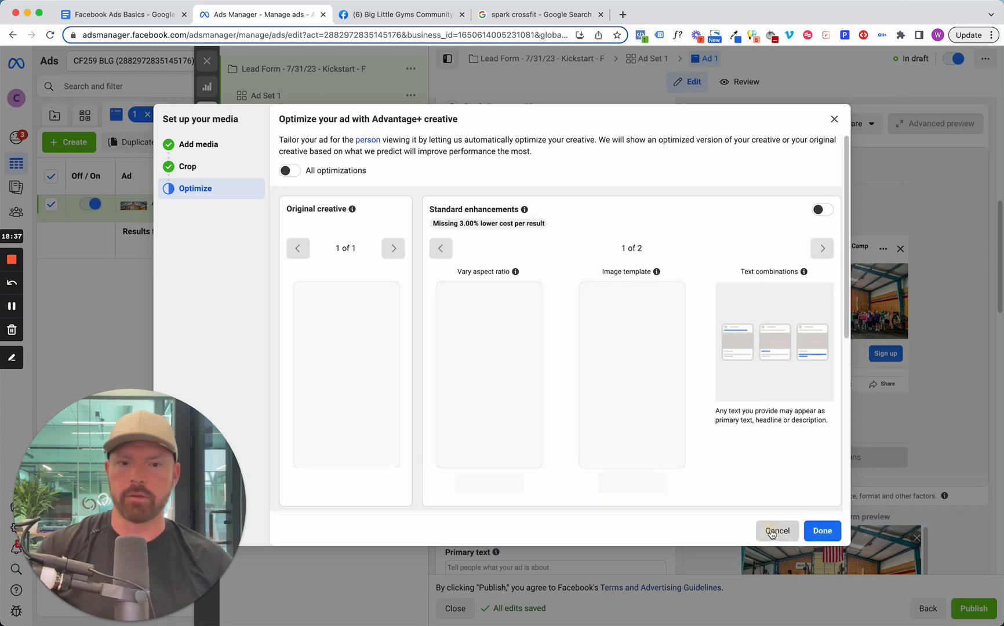
{"action": "left_click", "coordinate": [777, 530]}
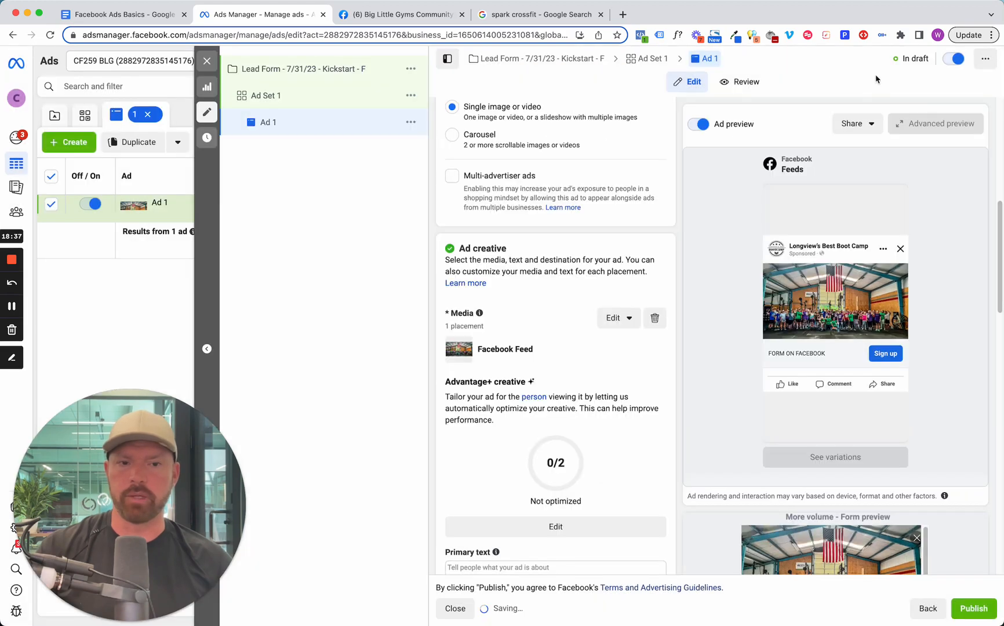
Open the ad's media setup at the Add media stage and show all account images.
{"action": "left_click", "coordinate": [632, 319]}
{"action": "left_click", "coordinate": [624, 347]}
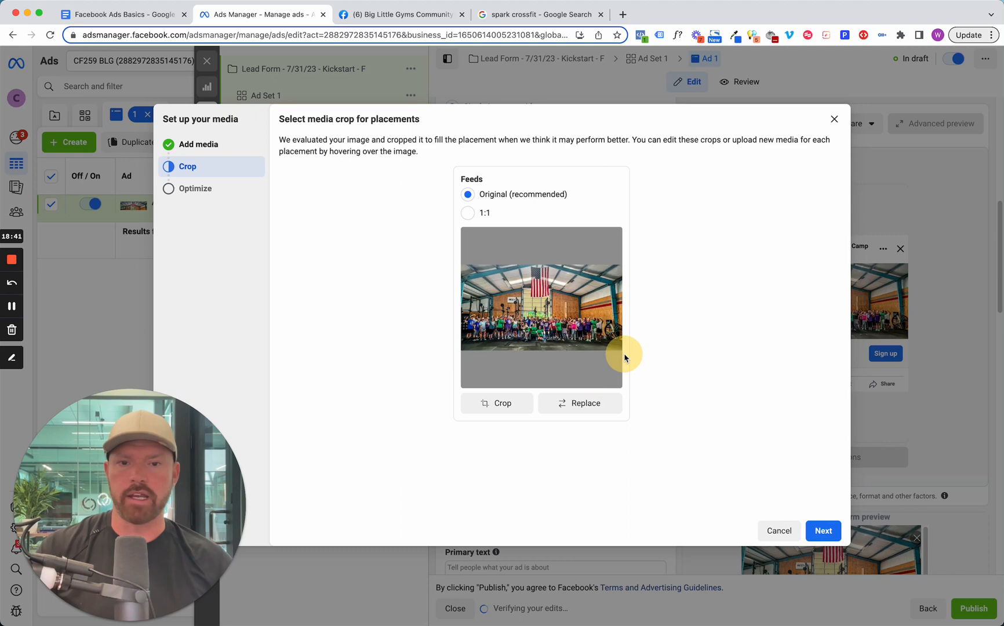
{"action": "left_click", "coordinate": [187, 146]}
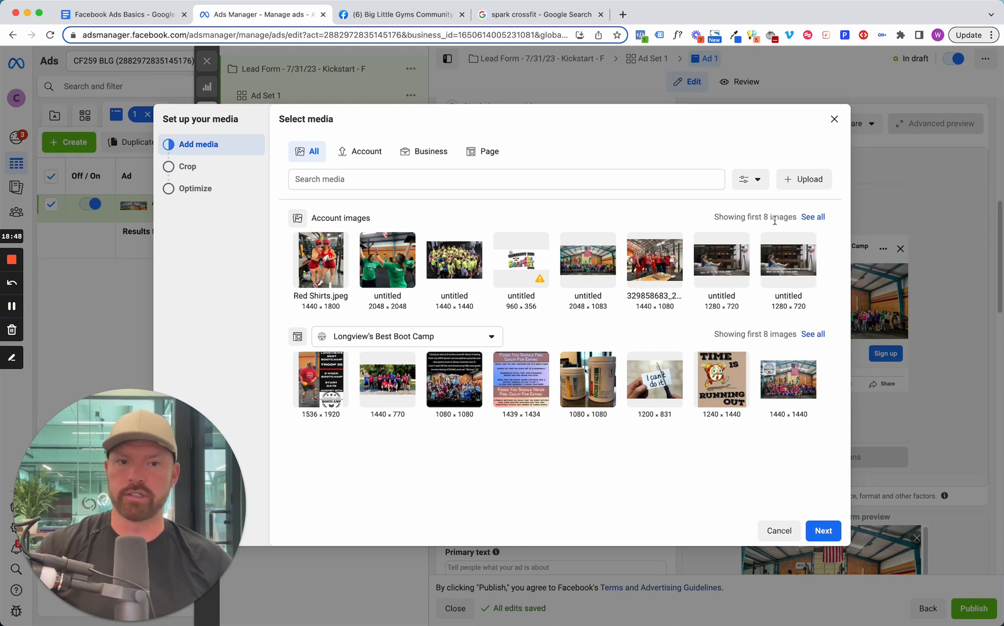
{"action": "left_click", "coordinate": [812, 216]}
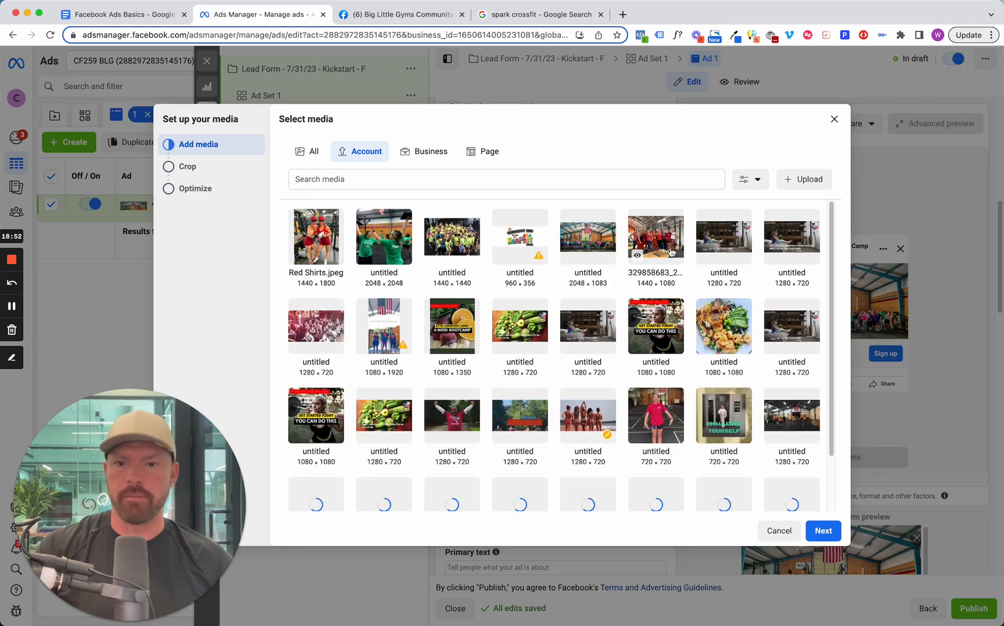
Select the 1440 × 1080 group photo in red shirts as the ad image and set its Feeds crop to Original.
{"action": "left_click", "coordinate": [635, 253]}
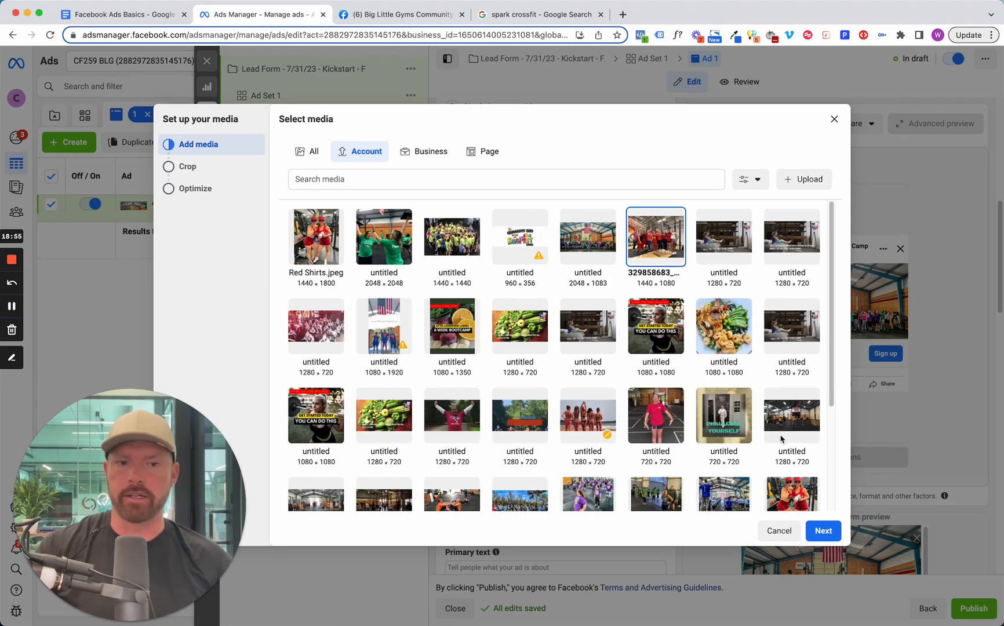
{"action": "left_click", "coordinate": [824, 530]}
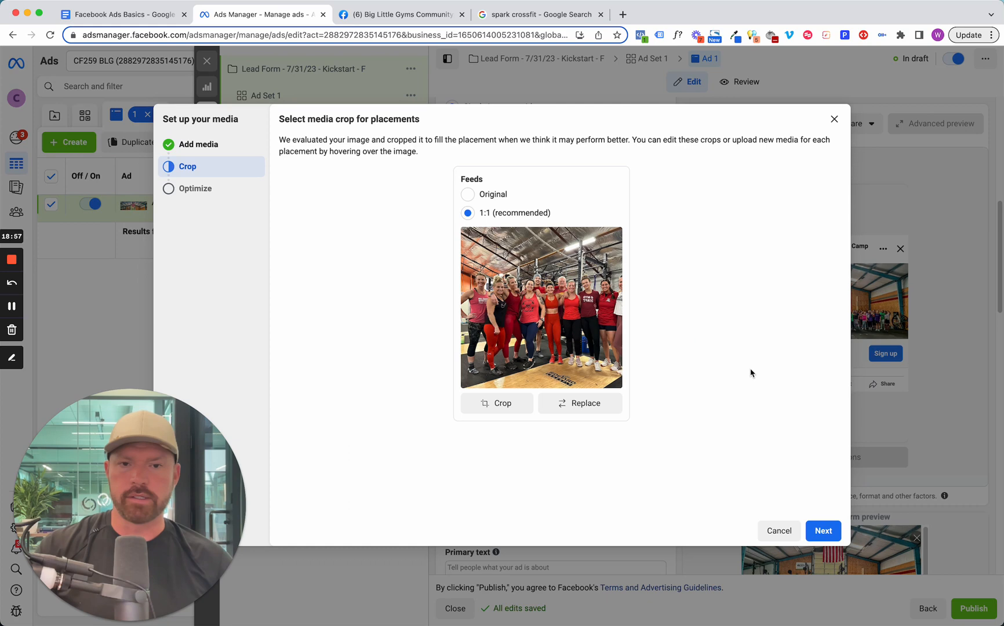
{"action": "left_click", "coordinate": [469, 196]}
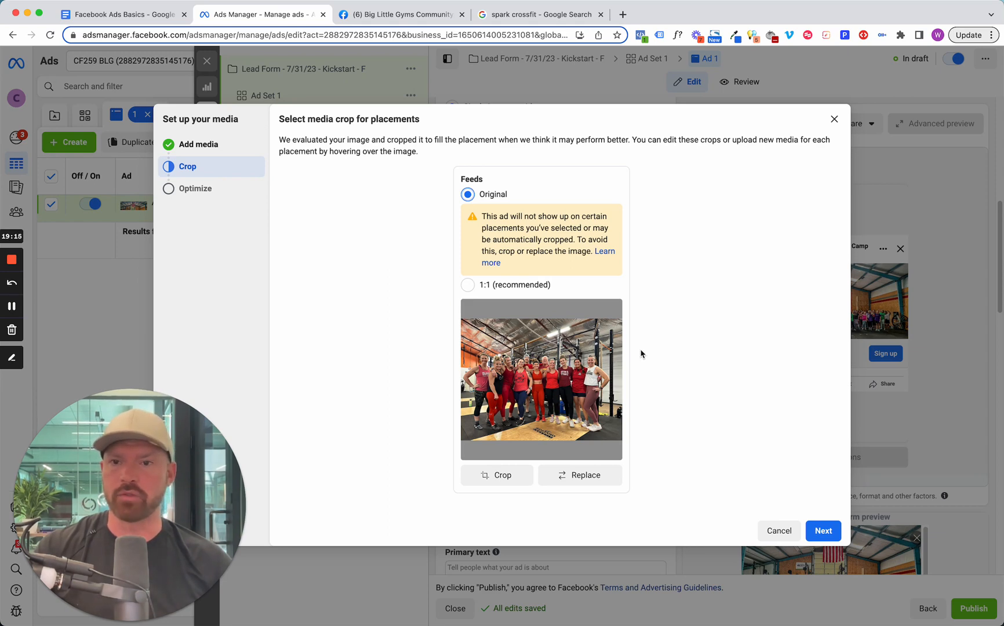
Return to the Add media stage and try the 1080 × 1080 "Get Started Today You Can Do This" image.
{"action": "left_click", "coordinate": [198, 144]}
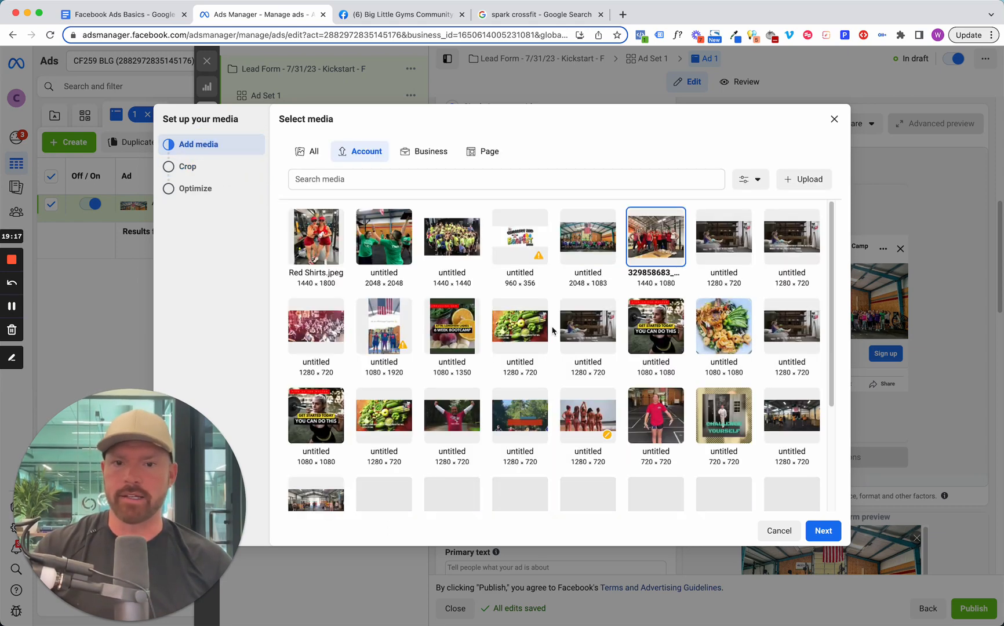
{"action": "scroll", "coordinate": [579, 348], "scroll_direction": "down", "scroll_amount": 2}
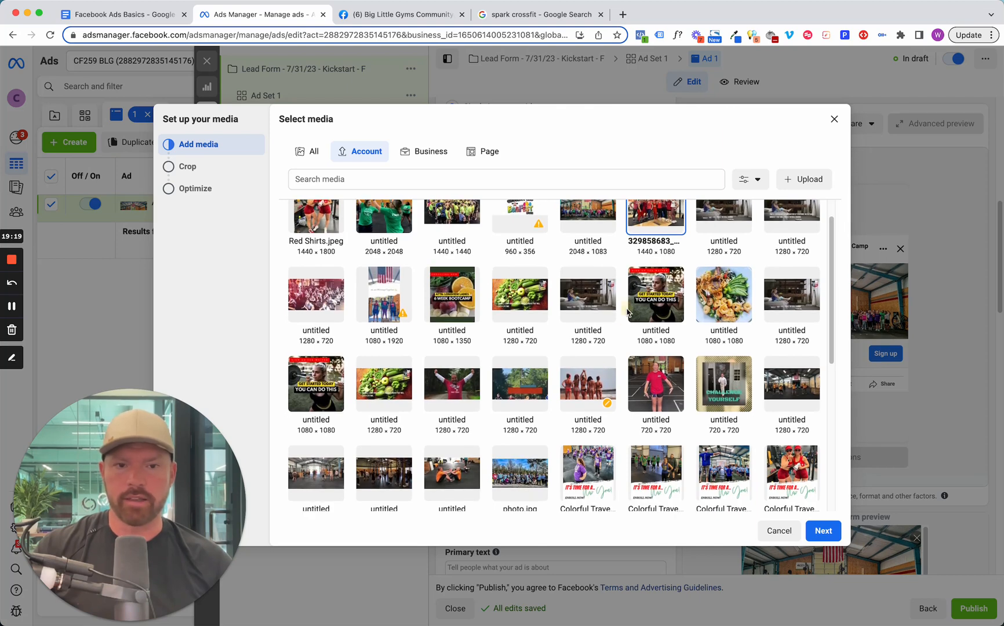
{"action": "left_click", "coordinate": [648, 308]}
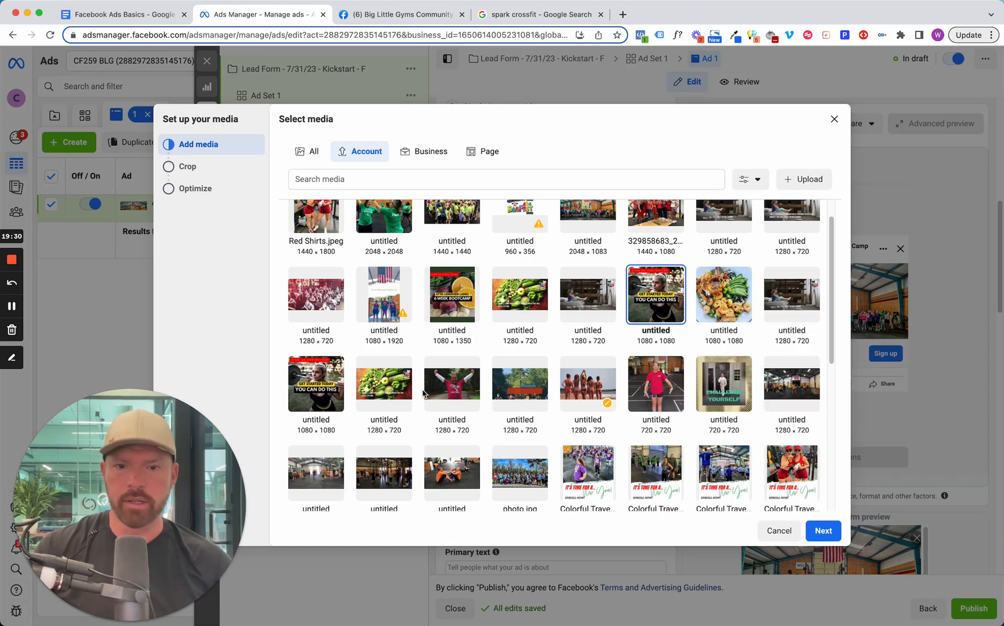
Browse the account's image library for other photos and graphics that could serve as the ad image.
{"action": "scroll", "coordinate": [423, 394], "scroll_direction": "down", "scroll_amount": 1}
{"action": "mouse_move", "coordinate": [607, 369]}
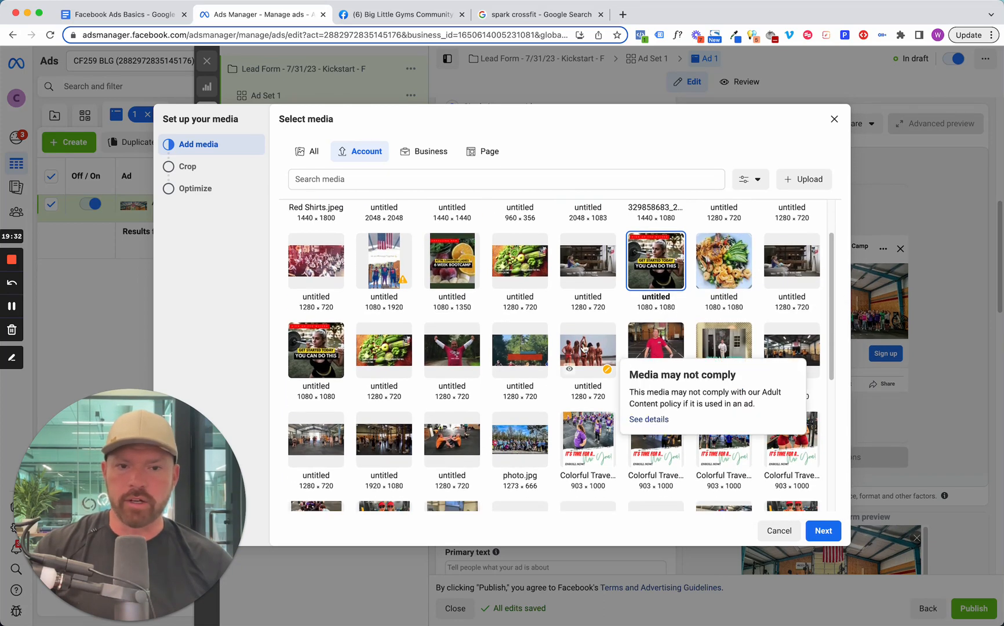
{"action": "scroll", "coordinate": [446, 382], "scroll_direction": "down", "scroll_amount": 2}
{"action": "scroll", "coordinate": [446, 382], "scroll_direction": "down", "scroll_amount": 8}
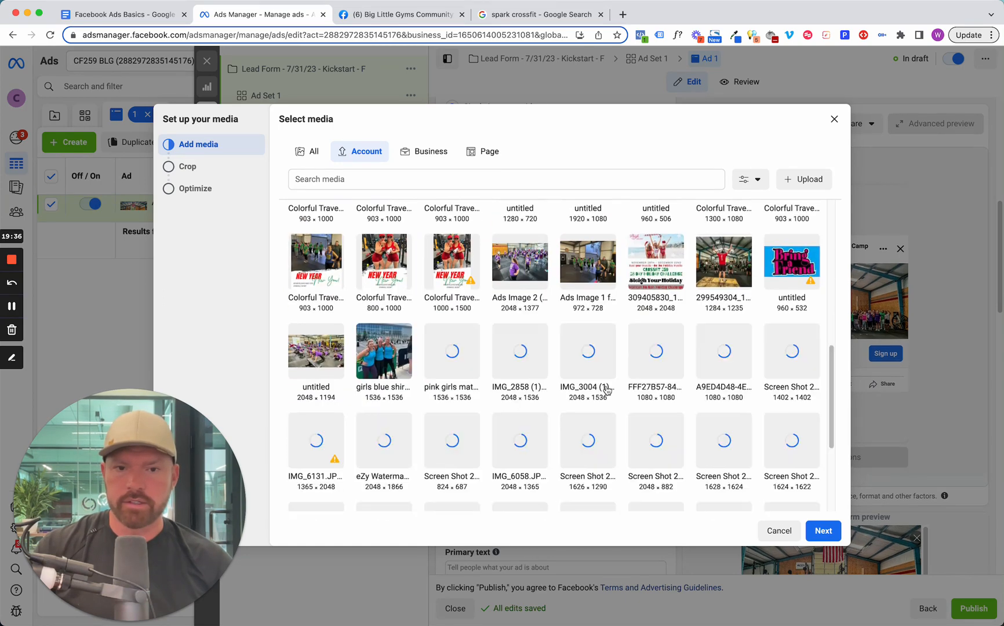
{"action": "scroll", "coordinate": [541, 385], "scroll_direction": "down", "scroll_amount": 1}
{"action": "scroll", "coordinate": [541, 385], "scroll_direction": "down", "scroll_amount": 4}
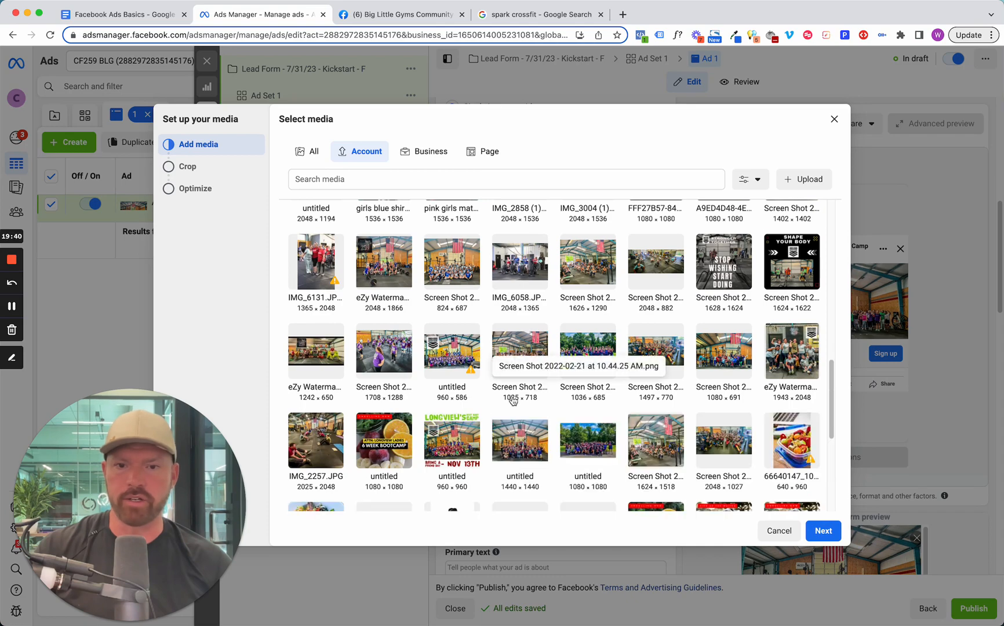
{"action": "scroll", "coordinate": [516, 409], "scroll_direction": "down", "scroll_amount": 5}
{"action": "scroll", "coordinate": [515, 409], "scroll_direction": "down", "scroll_amount": 1}
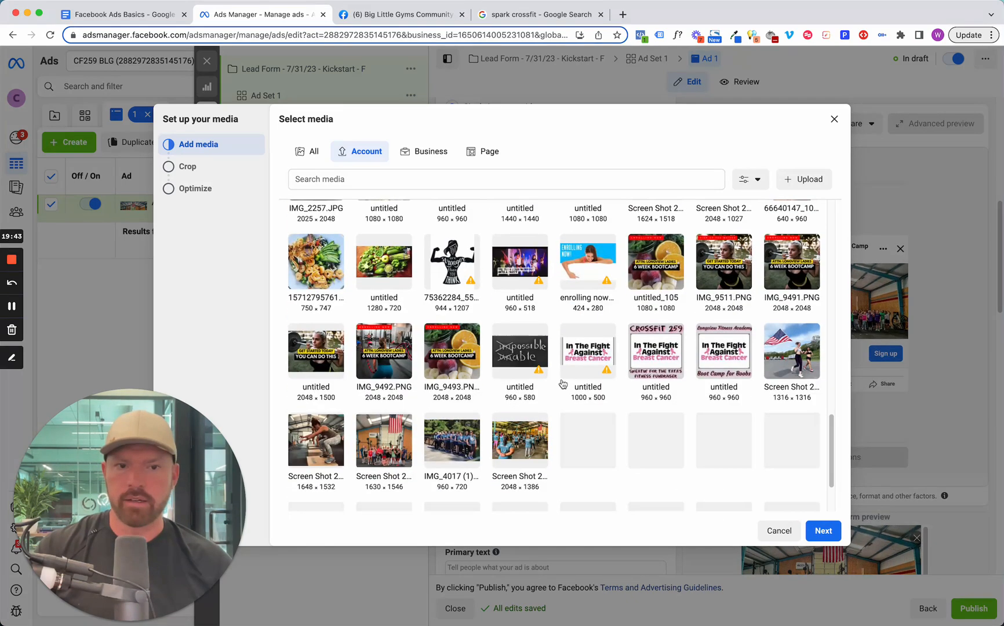
{"action": "scroll", "coordinate": [429, 395], "scroll_direction": "down", "scroll_amount": 3}
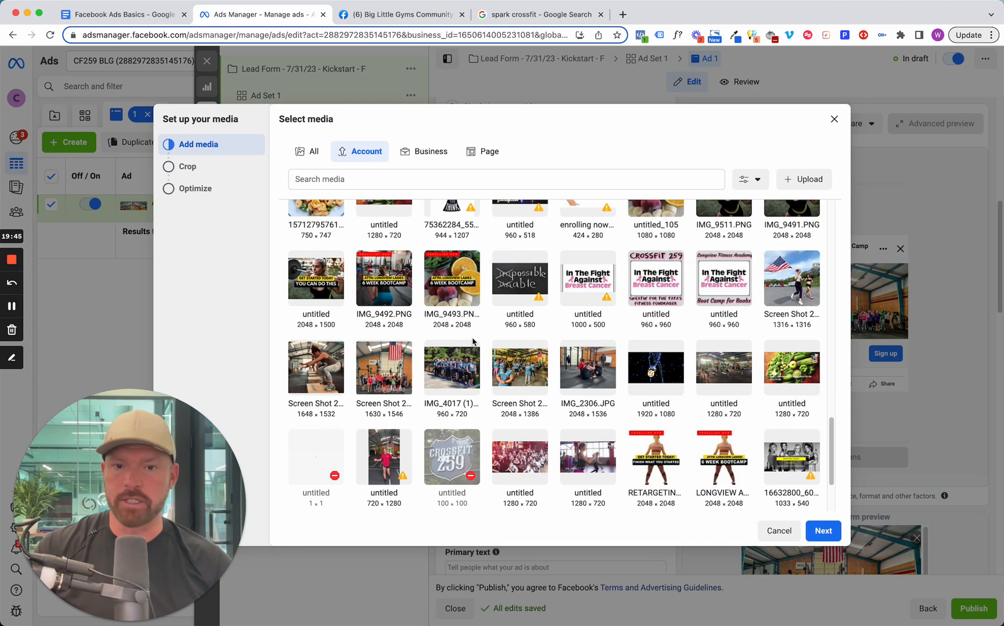
{"action": "scroll", "coordinate": [429, 394], "scroll_direction": "up", "scroll_amount": 1}
Try IMG_9511.PNG, the 1648 × 1532 box jump photo, the 1280 × 720 vegetable image and the 2048 × 2048 "6 Week Bootcamp" graphic in turn.
{"action": "left_click", "coordinate": [704, 267]}
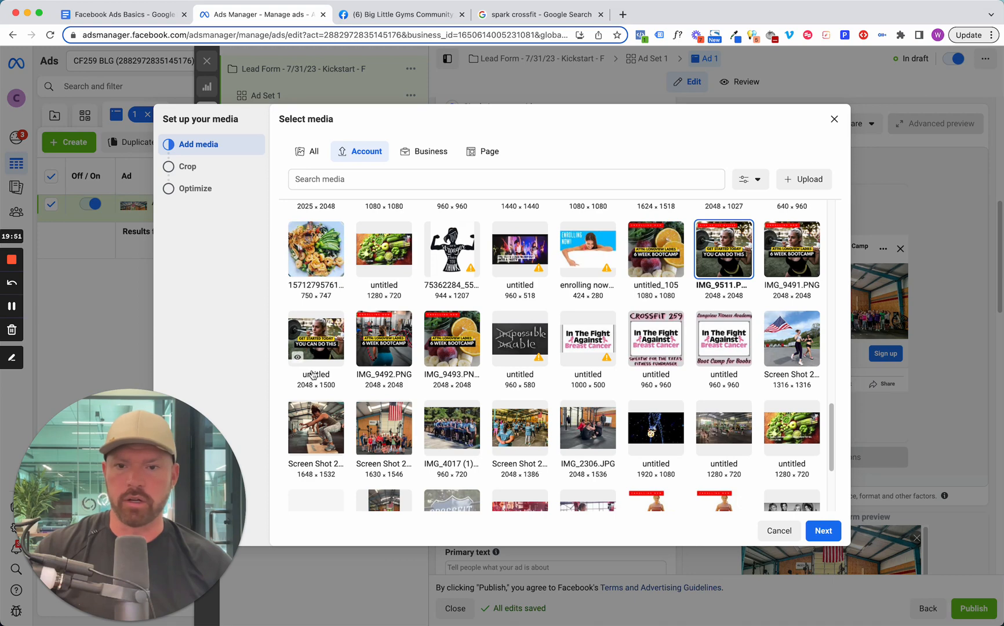
{"action": "left_click", "coordinate": [332, 432]}
{"action": "scroll", "coordinate": [345, 425], "scroll_direction": "down", "scroll_amount": 3}
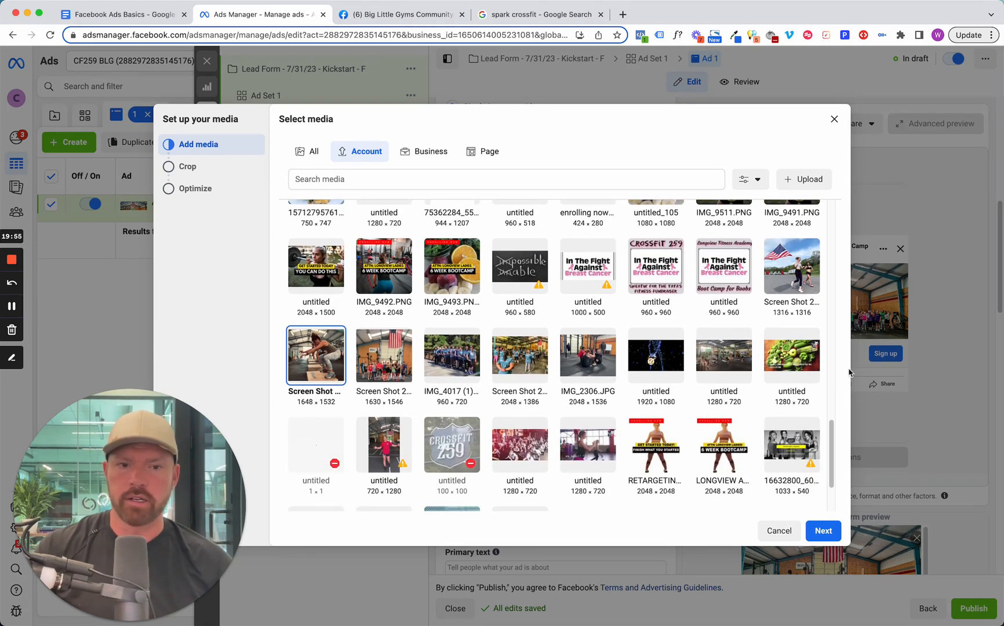
{"action": "left_click", "coordinate": [809, 369]}
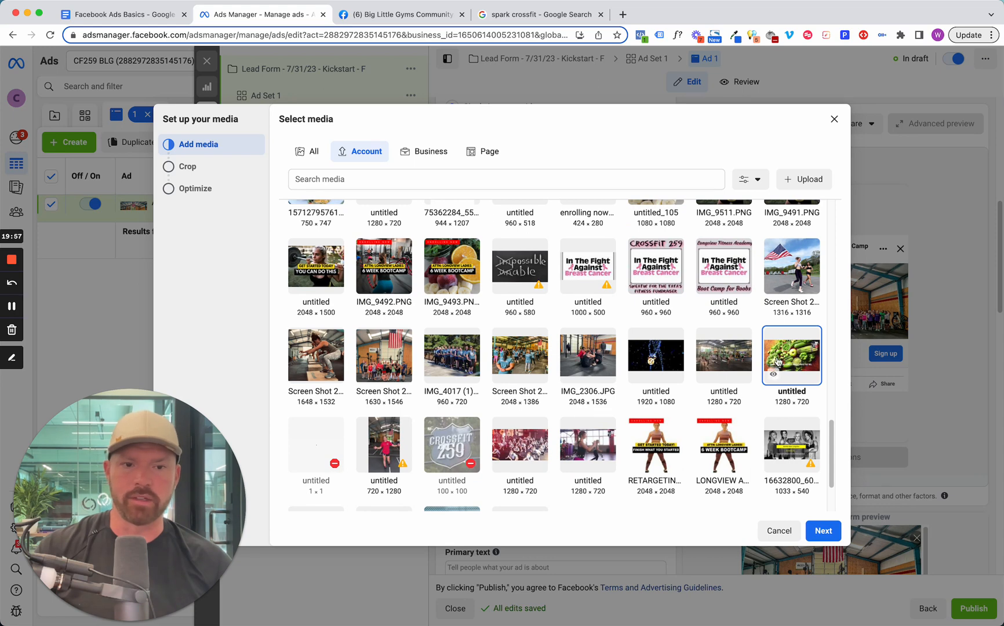
{"action": "left_click", "coordinate": [731, 434]}
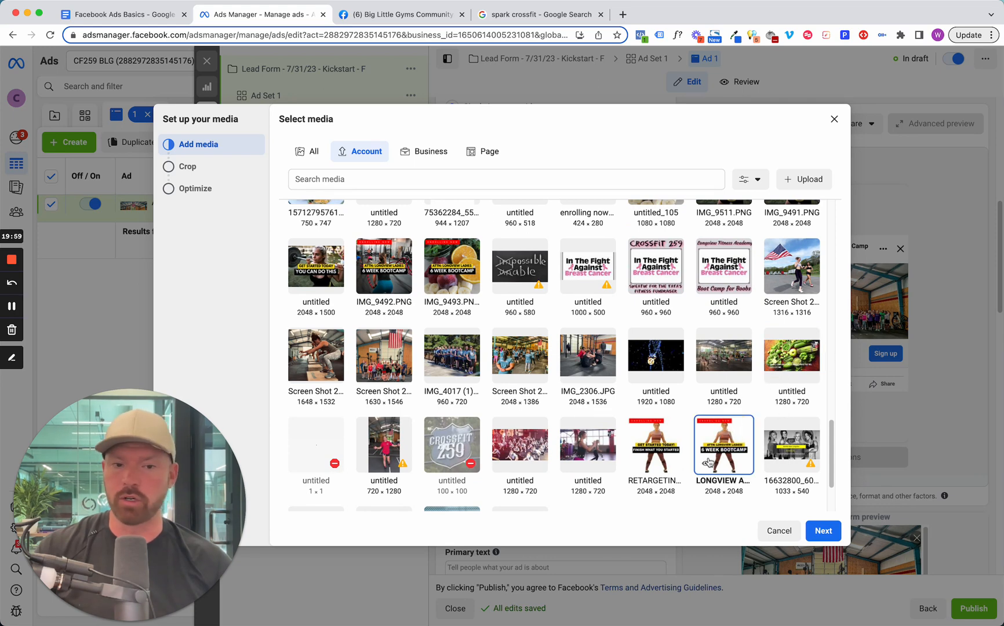
Try the 1280 × 720 photo of the green-shirt group workout as the ad image and preview its Feeds crop.
{"action": "scroll", "coordinate": [638, 458], "scroll_direction": "up", "scroll_amount": 10}
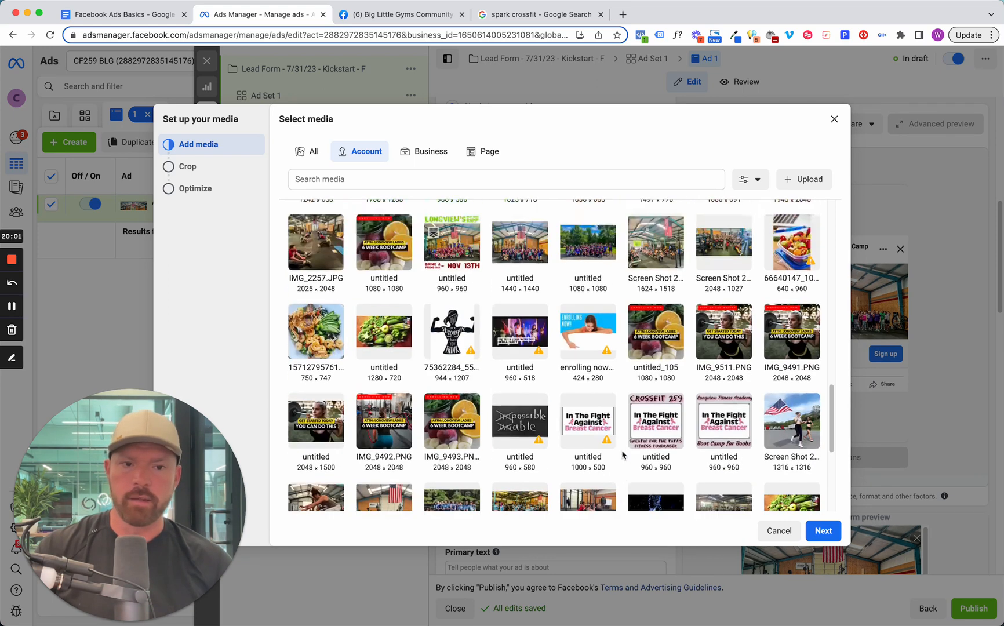
{"action": "scroll", "coordinate": [622, 455], "scroll_direction": "up", "scroll_amount": 10}
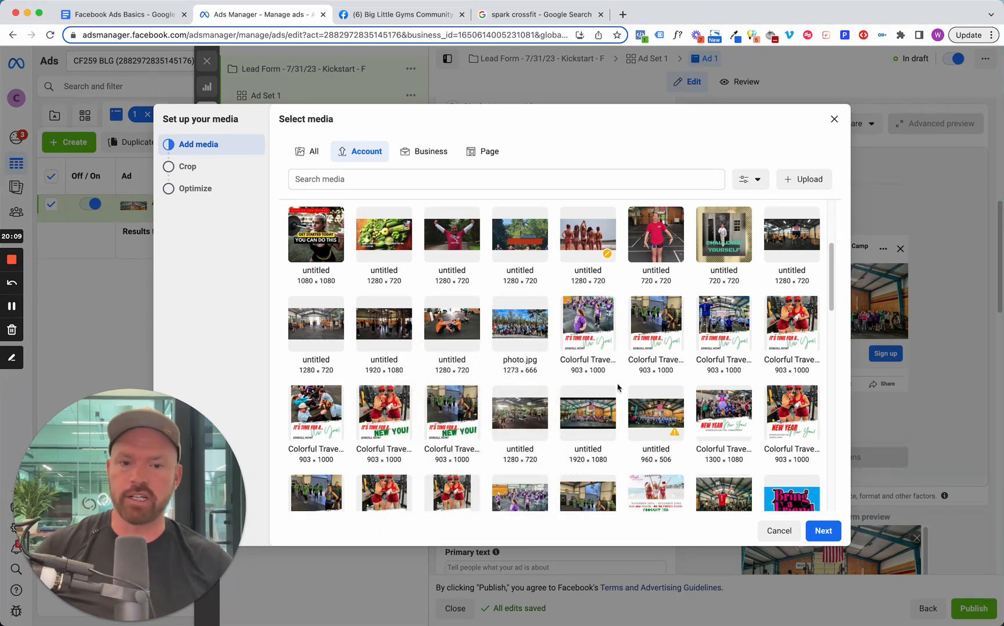
{"action": "mouse_move", "coordinate": [708, 429]}
{"action": "left_click", "coordinate": [513, 420]}
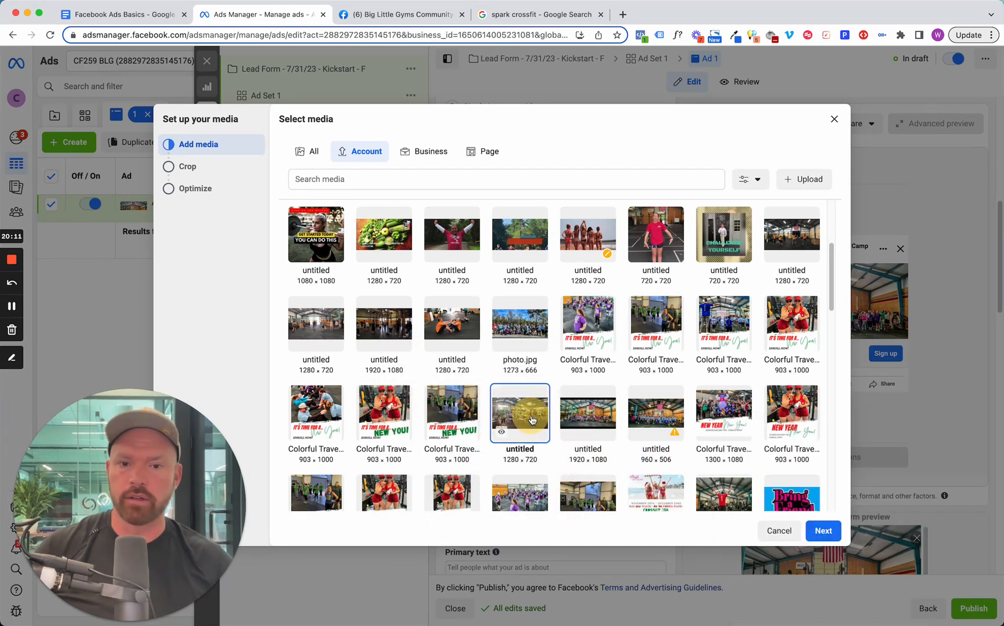
{"action": "left_click", "coordinate": [822, 531]}
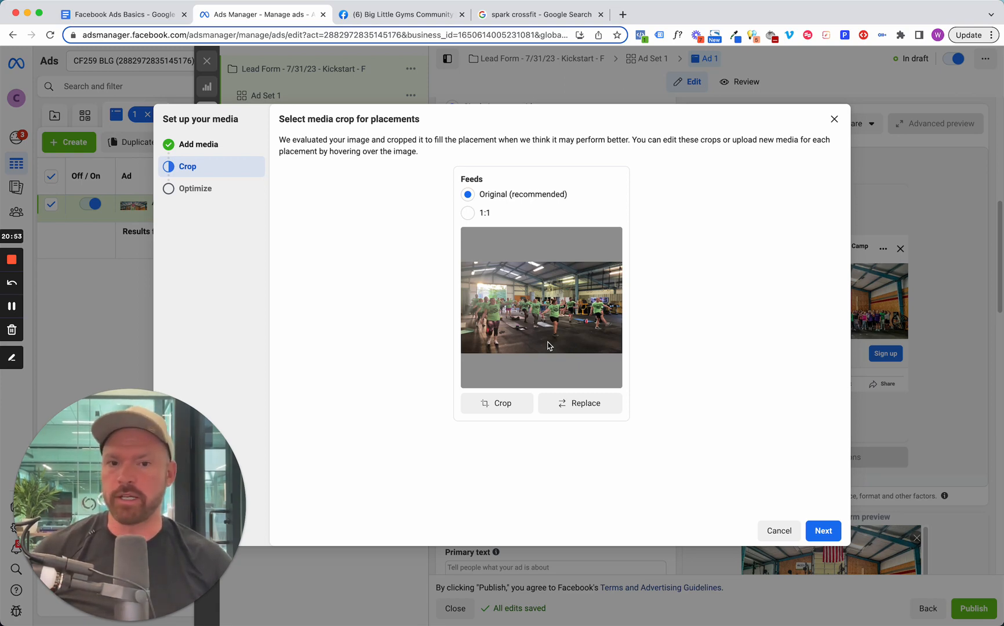
Go back to Add media, compare several account images, and try Red Shirts.jpeg with its Feeds crop preview.
{"action": "left_click", "coordinate": [226, 149]}
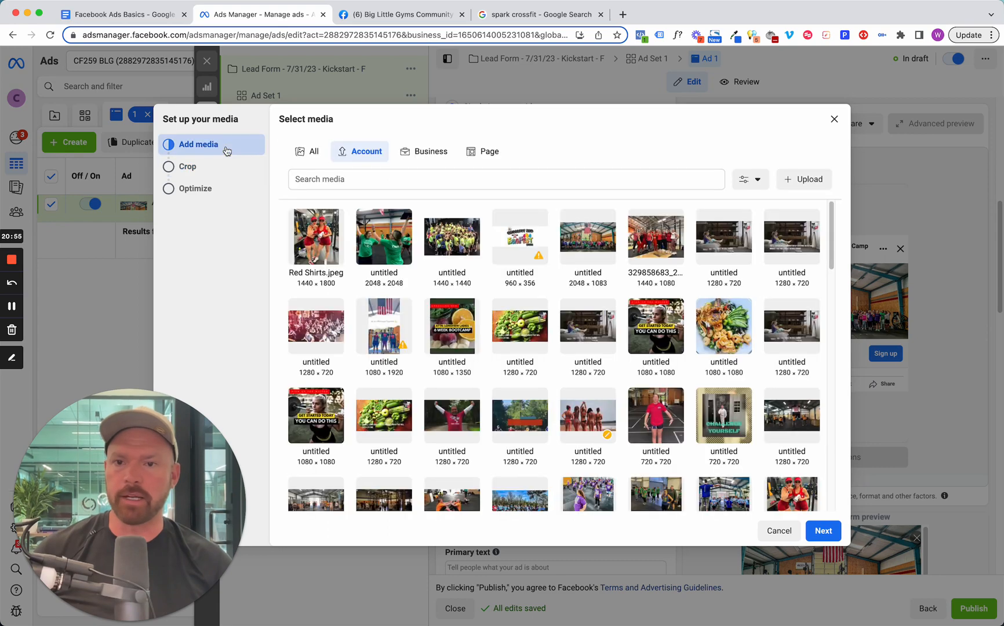
{"action": "left_click", "coordinate": [664, 317]}
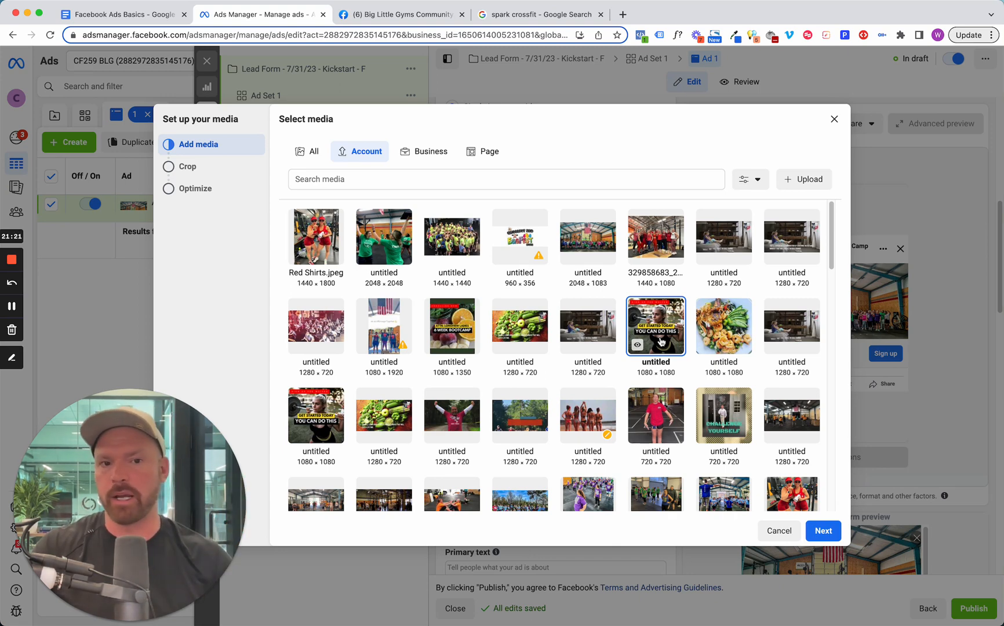
{"action": "left_click", "coordinate": [645, 241]}
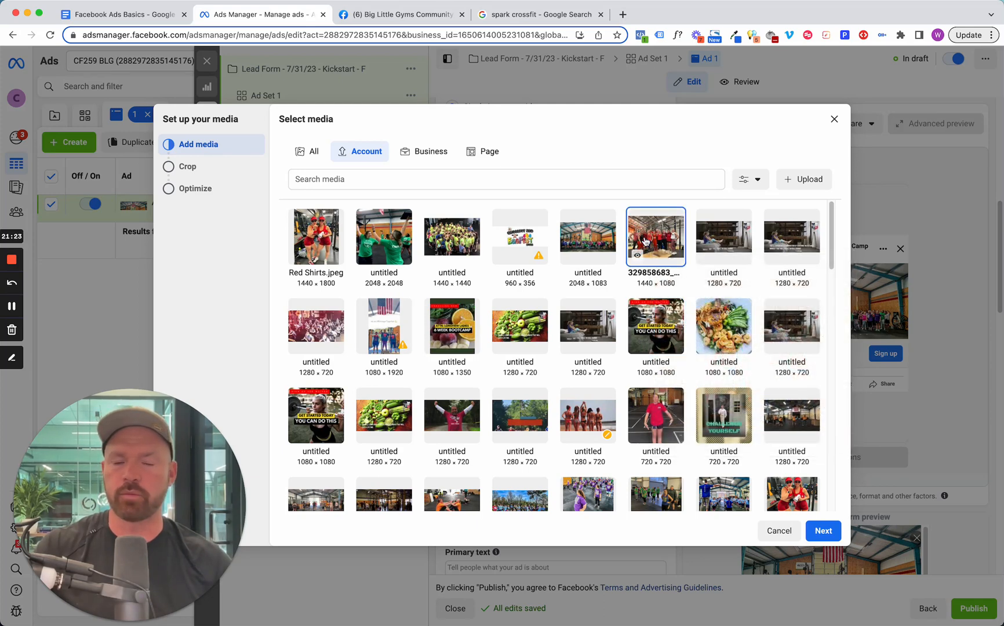
{"action": "left_click", "coordinate": [374, 236]}
{"action": "left_click", "coordinate": [326, 237]}
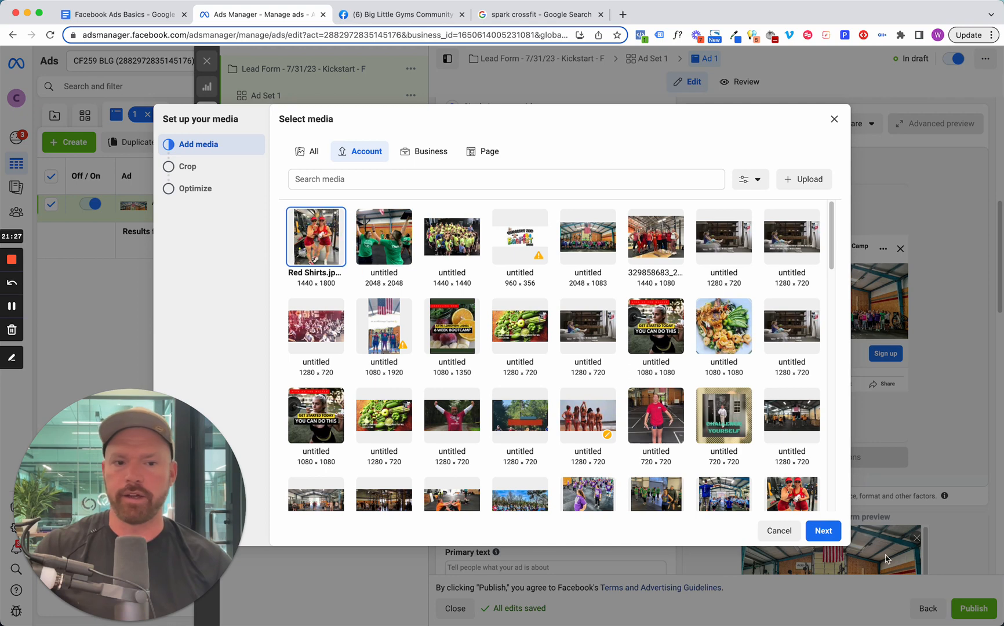
{"action": "left_click", "coordinate": [823, 530]}
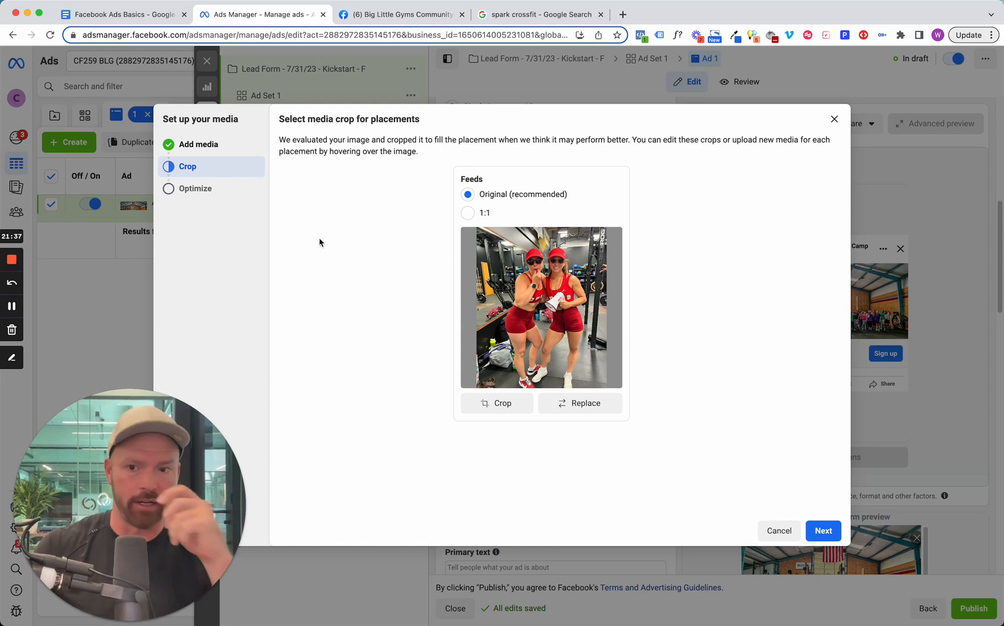
Return to Add media and try the 960 × 506 group photo with the American flag, previewing its Feeds crop.
{"action": "left_click", "coordinate": [208, 143]}
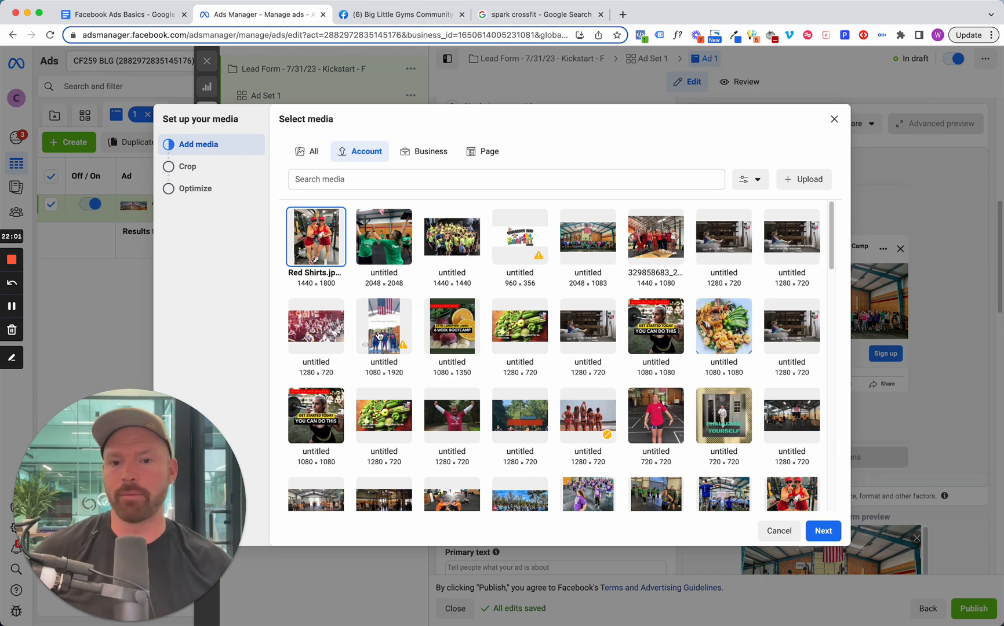
{"action": "left_click", "coordinate": [660, 253]}
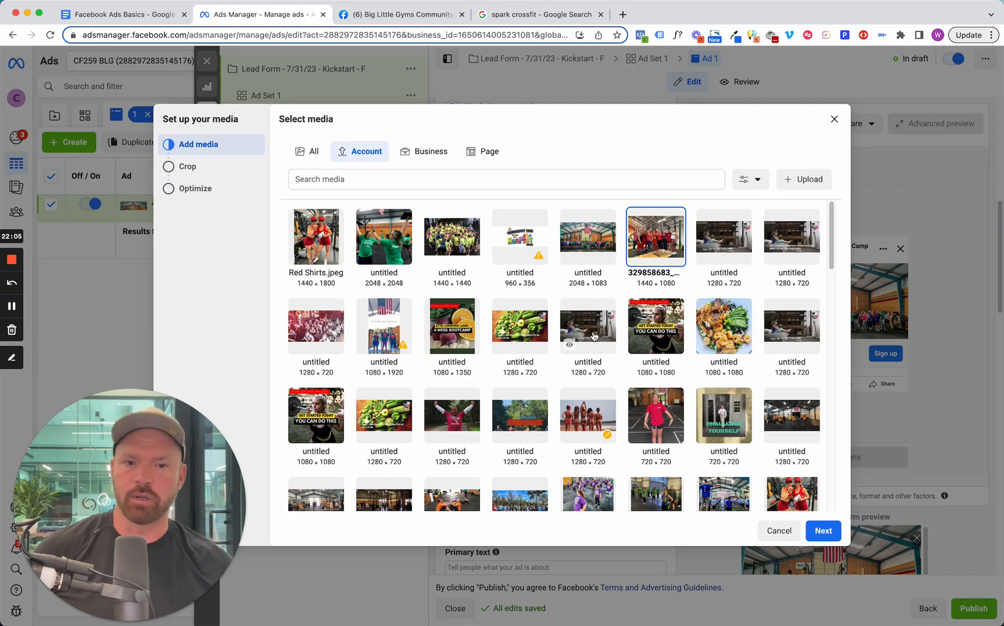
{"action": "scroll", "coordinate": [594, 337], "scroll_direction": "down", "scroll_amount": 3}
{"action": "scroll", "coordinate": [422, 450], "scroll_direction": "down", "scroll_amount": 4}
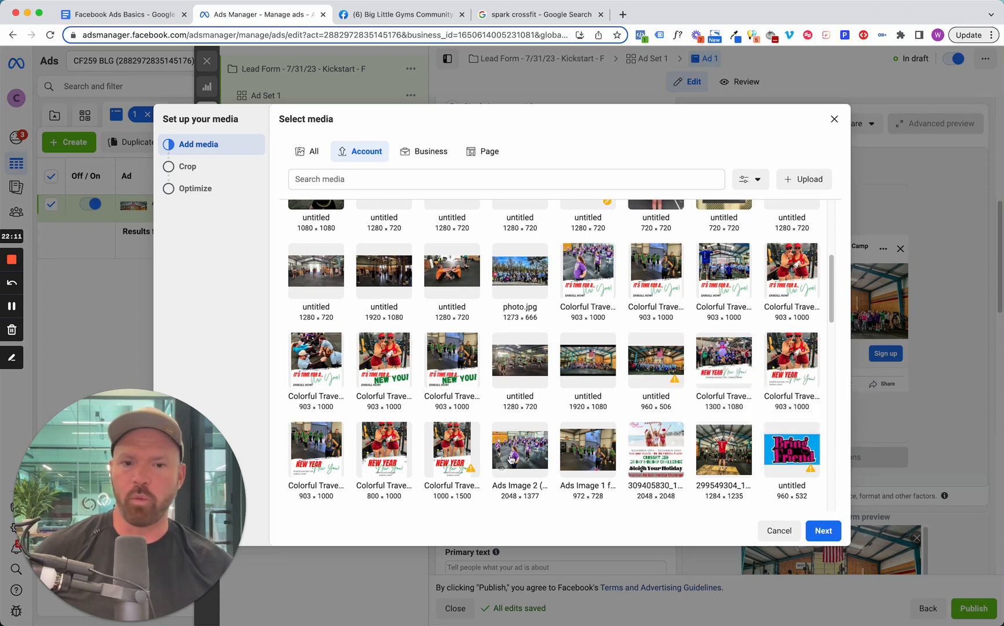
{"action": "mouse_move", "coordinate": [514, 461]}
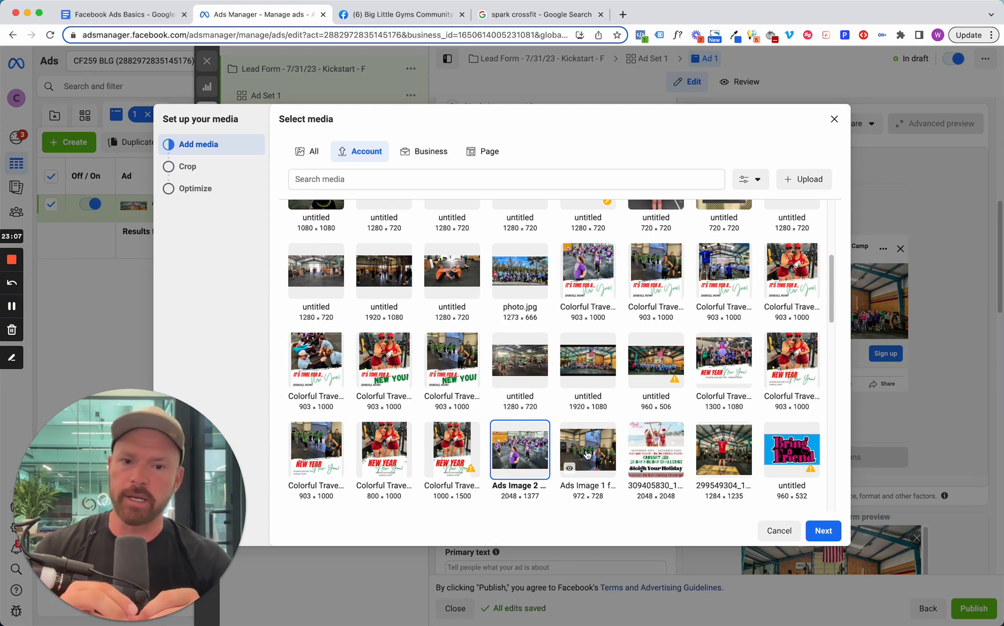
{"action": "left_click", "coordinate": [668, 358]}
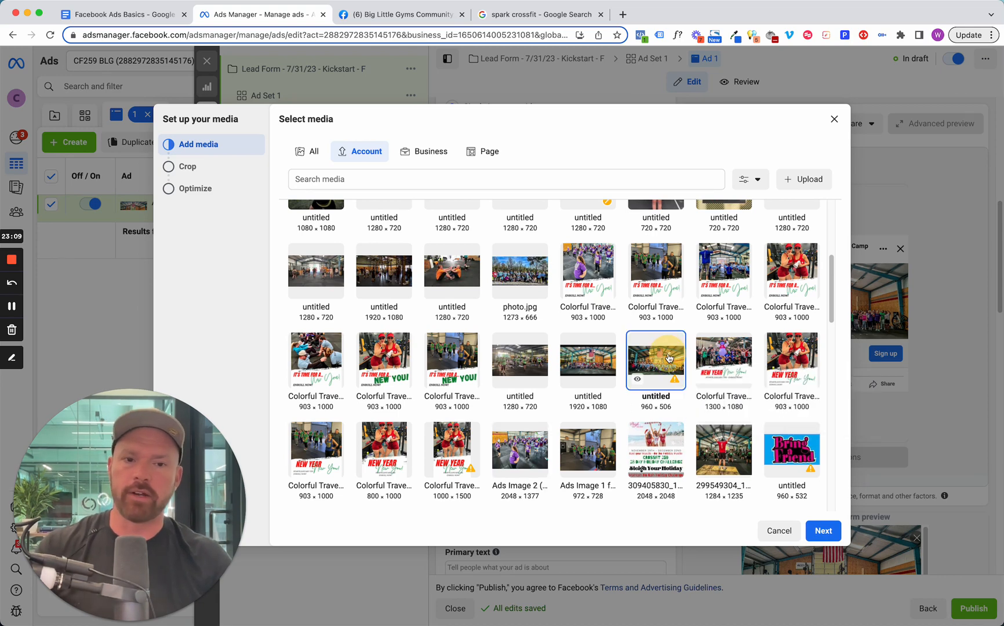
{"action": "left_click", "coordinate": [823, 530]}
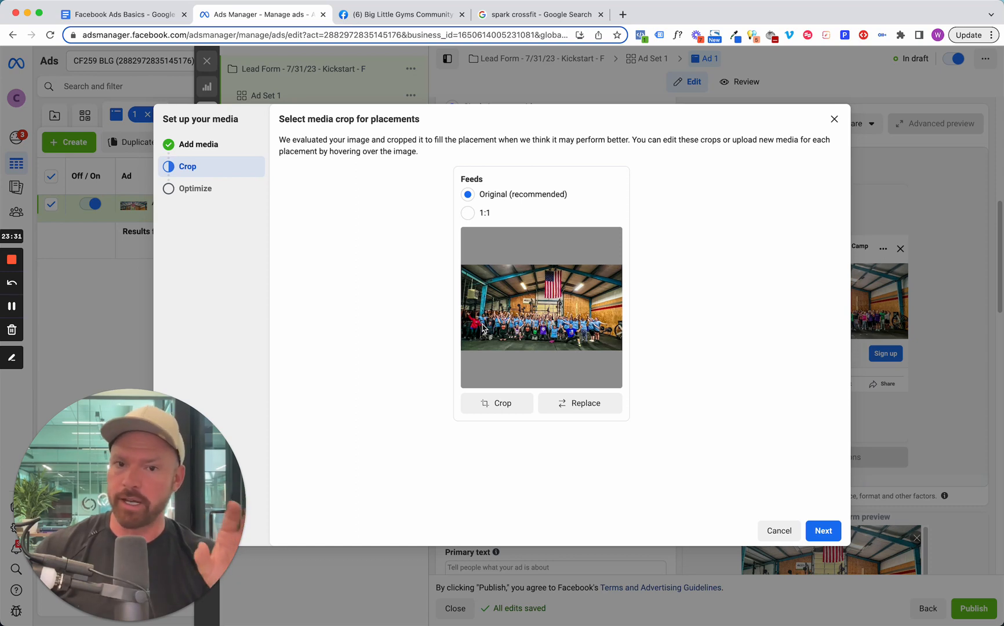
Replace the ad image with the 2048 × 1377 Ads Image 2 photo of the purple-shirt group and set its Feeds crop to Original.
{"action": "left_click", "coordinate": [164, 137]}
{"action": "scroll", "coordinate": [513, 375], "scroll_direction": "down", "scroll_amount": 10}
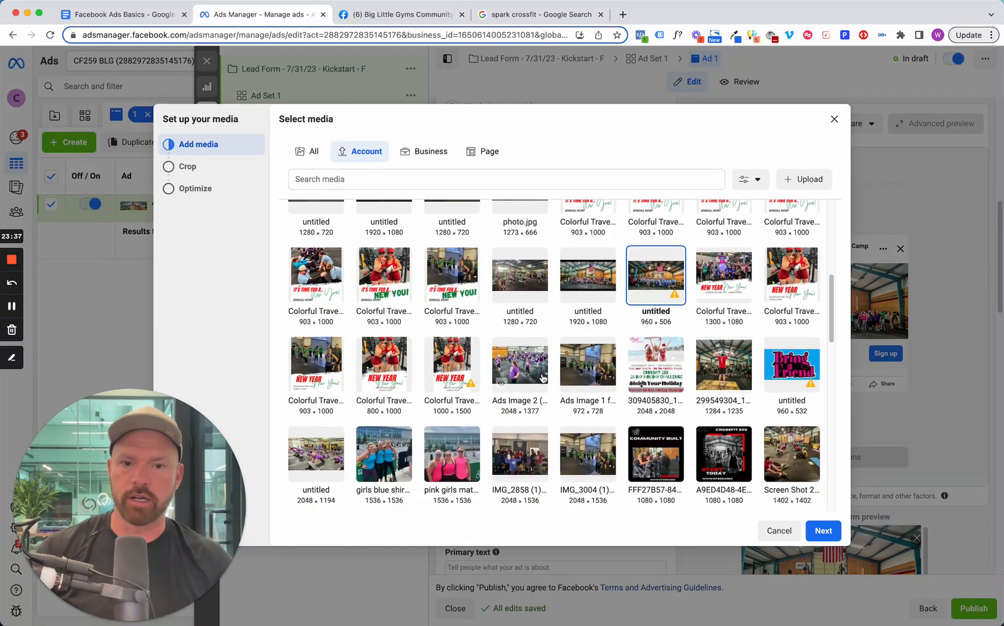
{"action": "left_click", "coordinate": [503, 380]}
{"action": "left_click", "coordinate": [826, 534]}
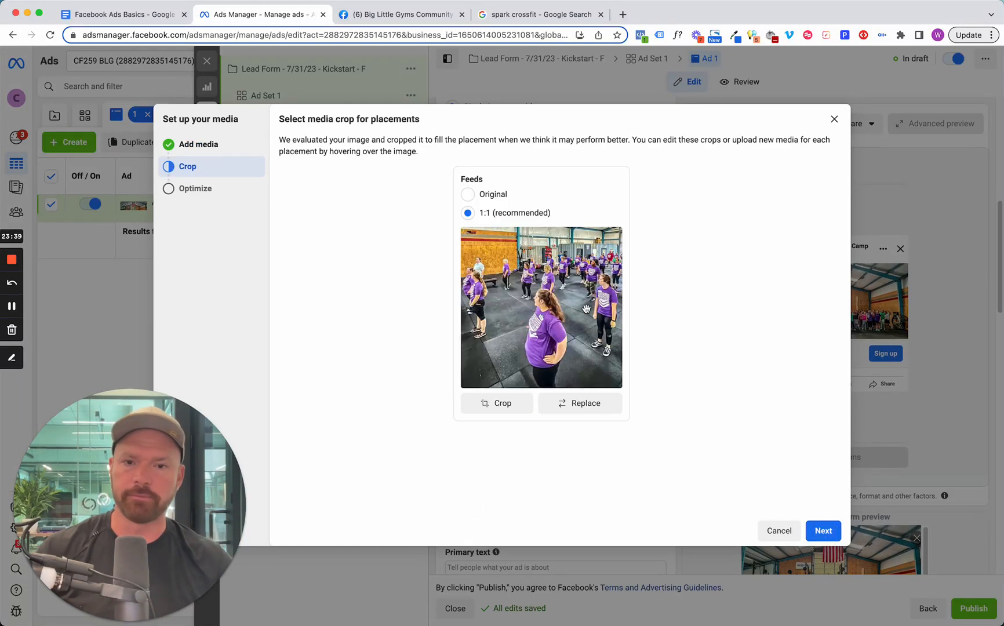
{"action": "left_click", "coordinate": [467, 194]}
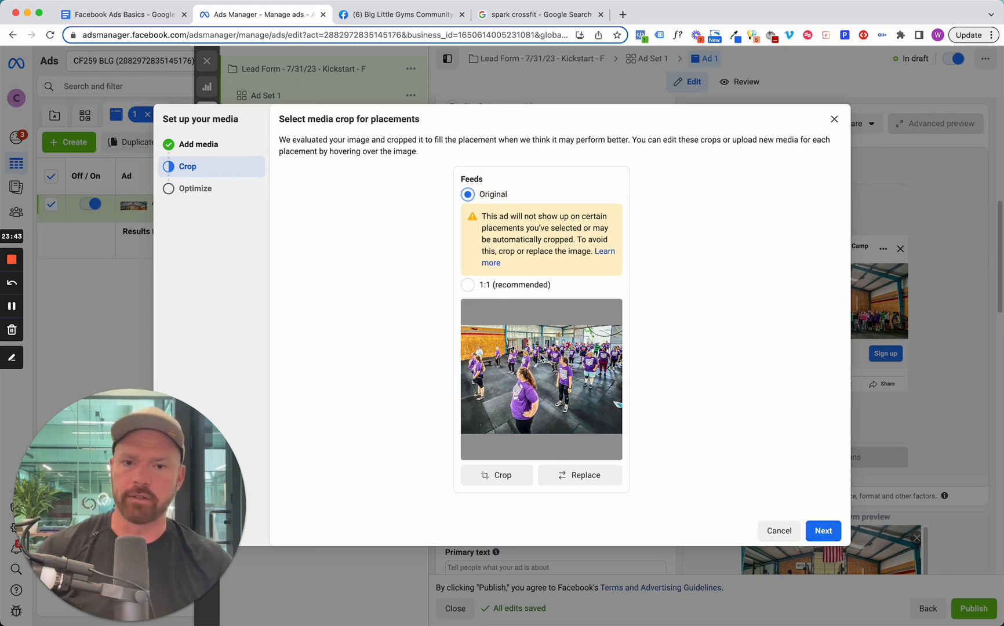
Review the Advantage+ creative optimizations, leave them all off, and complete the ad's media setup.
{"action": "left_click", "coordinate": [820, 528]}
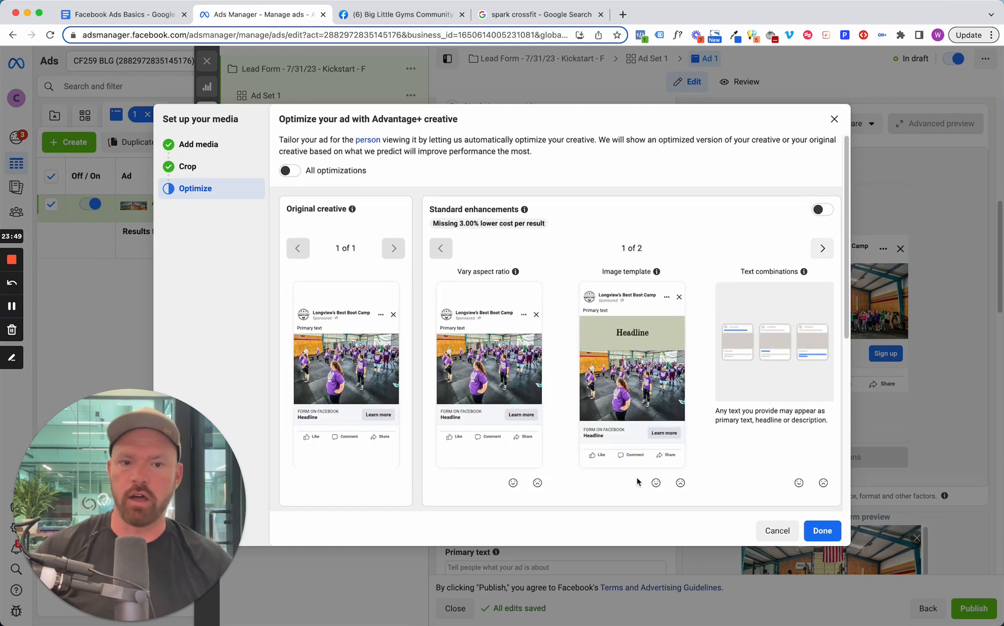
{"action": "scroll", "coordinate": [494, 381], "scroll_direction": "down", "scroll_amount": 2}
{"action": "scroll", "coordinate": [486, 377], "scroll_direction": "down", "scroll_amount": 3}
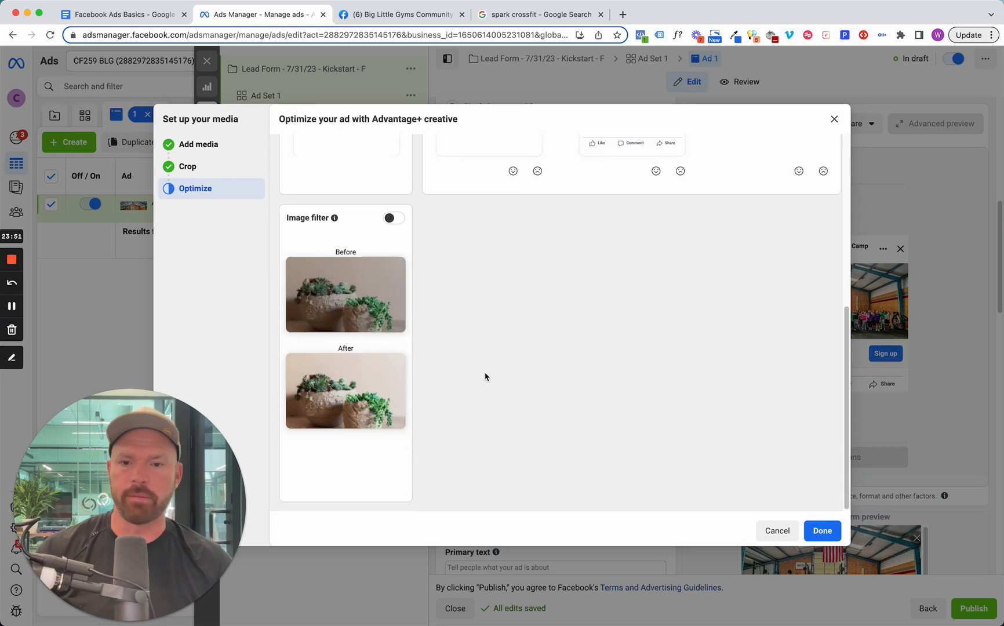
{"action": "scroll", "coordinate": [486, 377], "scroll_direction": "up", "scroll_amount": 5}
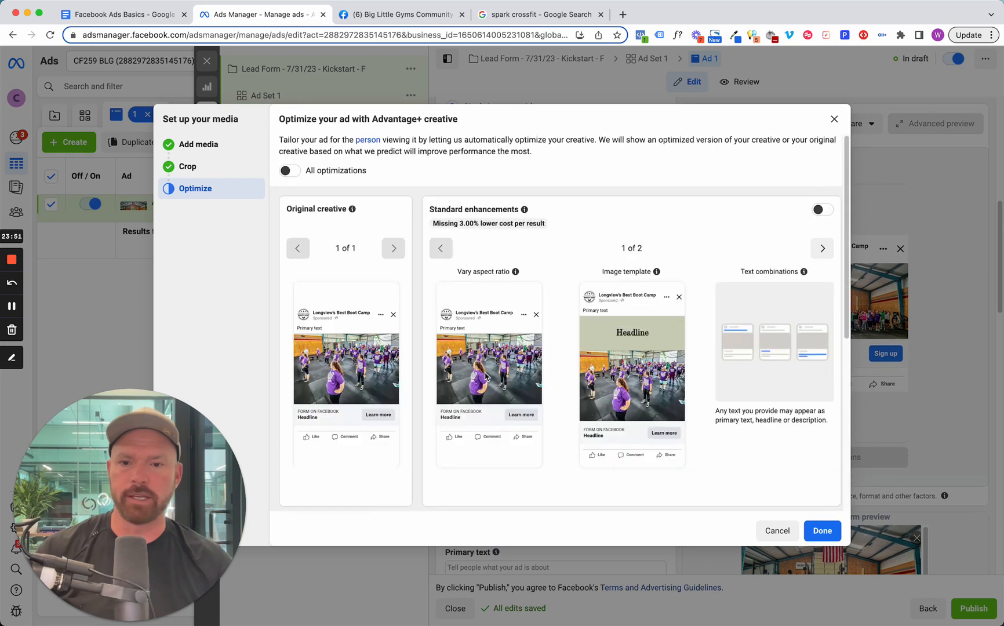
{"action": "left_click", "coordinate": [822, 531]}
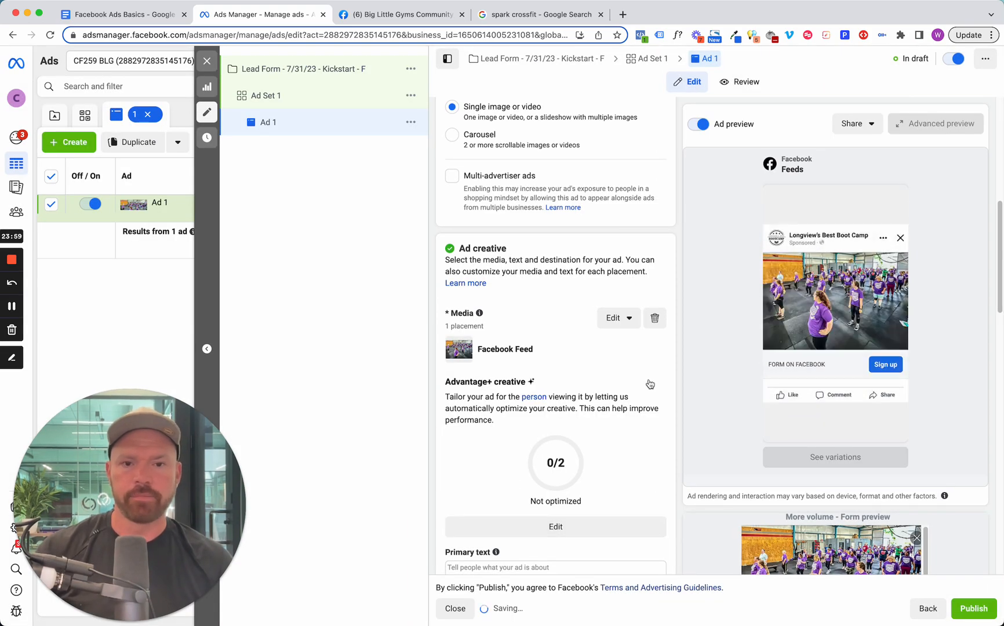
{"action": "mouse_move", "coordinate": [750, 311]}
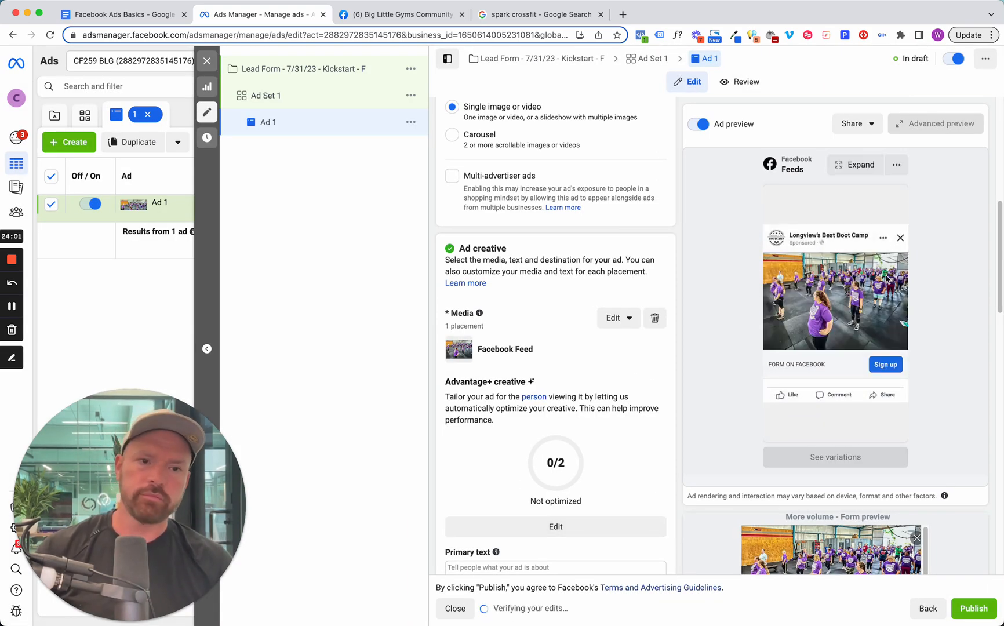
Look over the ad's primary text, headline, description, call to action and instant form sections, and return to the empty primary text.
{"action": "scroll", "coordinate": [583, 363], "scroll_direction": "down", "scroll_amount": 5}
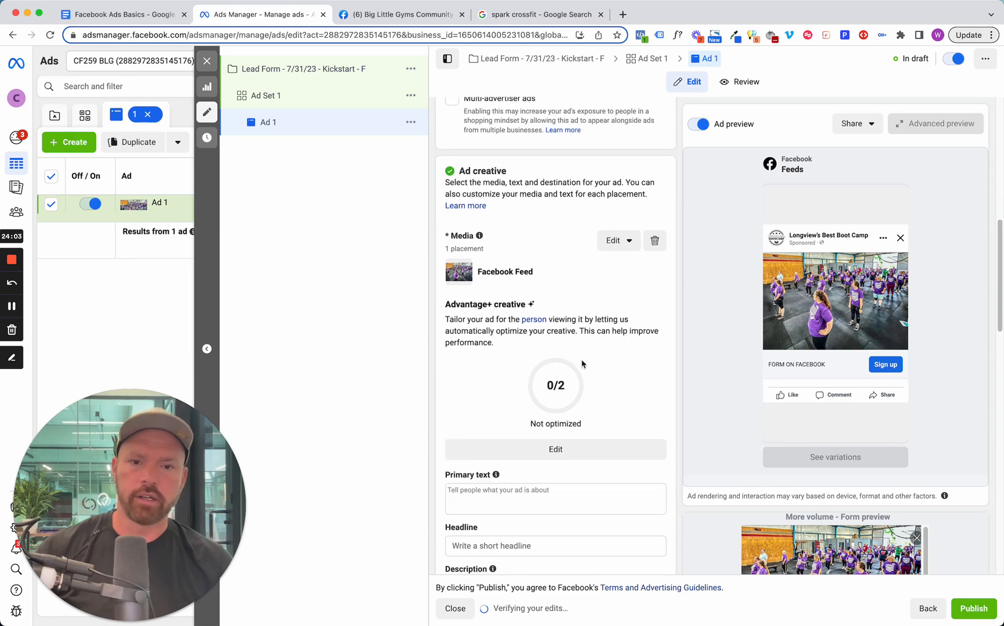
{"action": "left_click", "coordinate": [488, 333]}
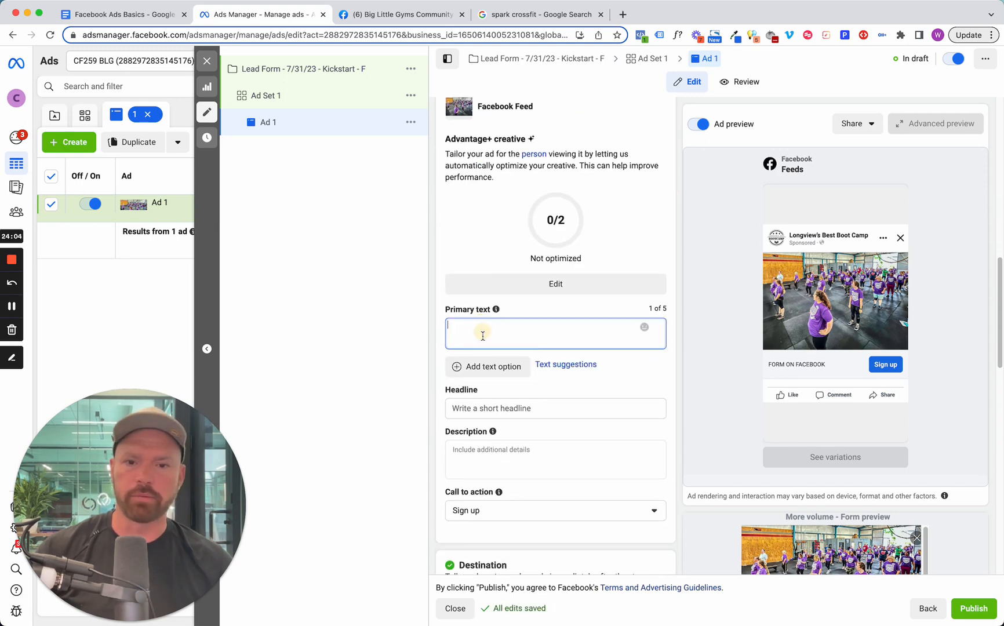
{"action": "left_click", "coordinate": [487, 409]}
{"action": "left_click", "coordinate": [490, 476]}
{"action": "scroll", "coordinate": [504, 418], "scroll_direction": "down", "scroll_amount": 8}
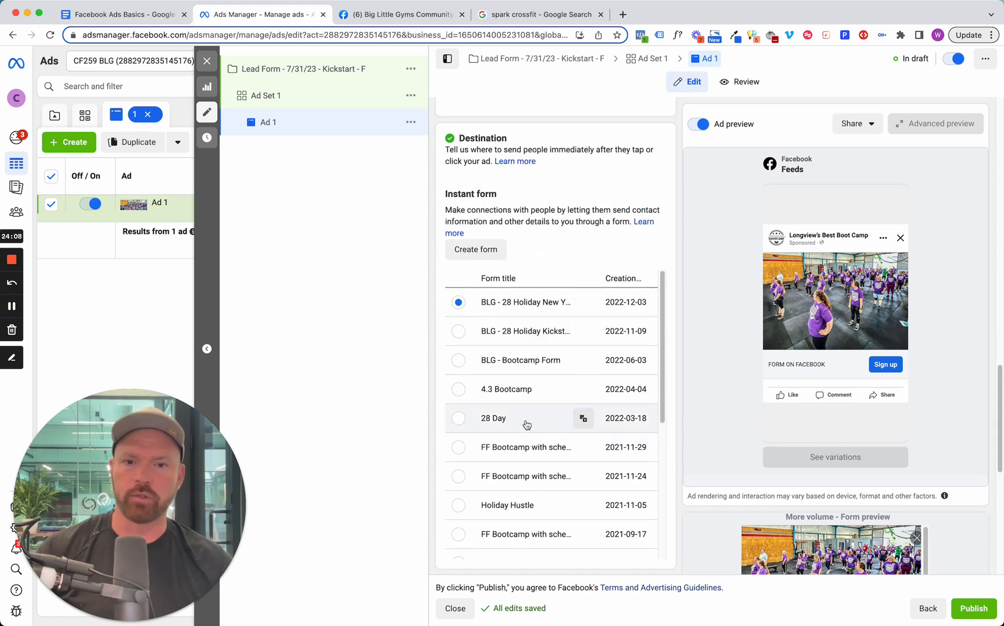
{"action": "scroll", "coordinate": [577, 276], "scroll_direction": "up", "scroll_amount": 4}
{"action": "scroll", "coordinate": [578, 320], "scroll_direction": "up", "scroll_amount": 5}
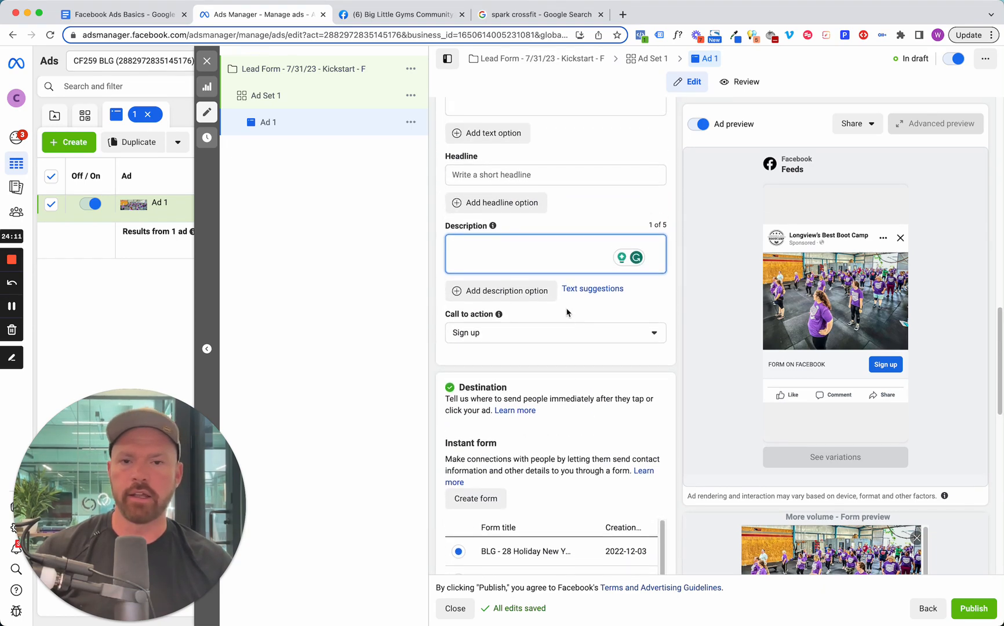
{"action": "left_click", "coordinate": [511, 328]}
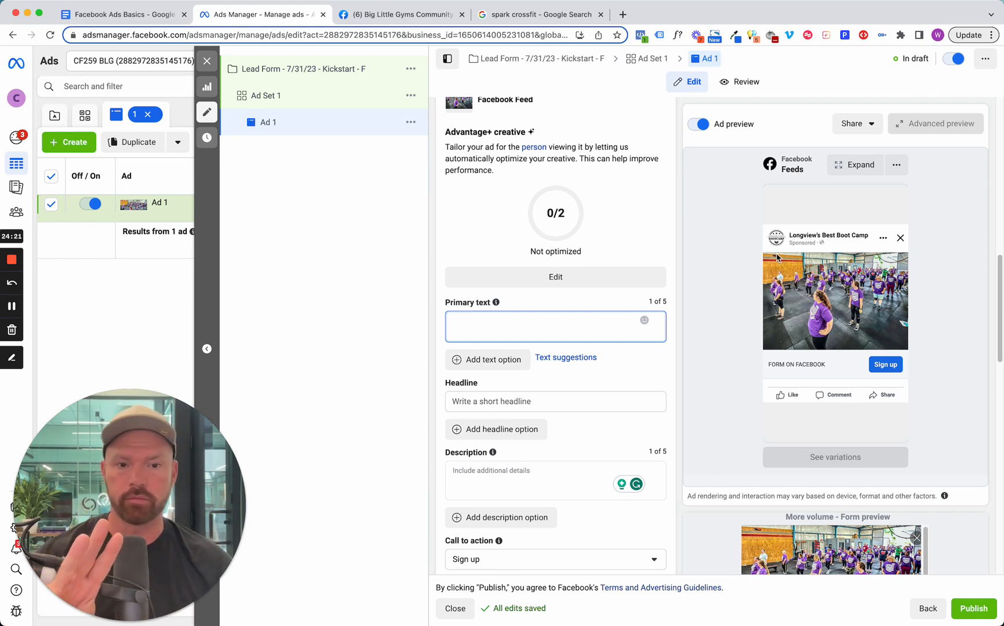
Switch to the Facebook Ads Basics document in Google Docs and remove the highlight colour from the text under COPY EXAMPLE.
{"action": "left_click", "coordinate": [132, 18]}
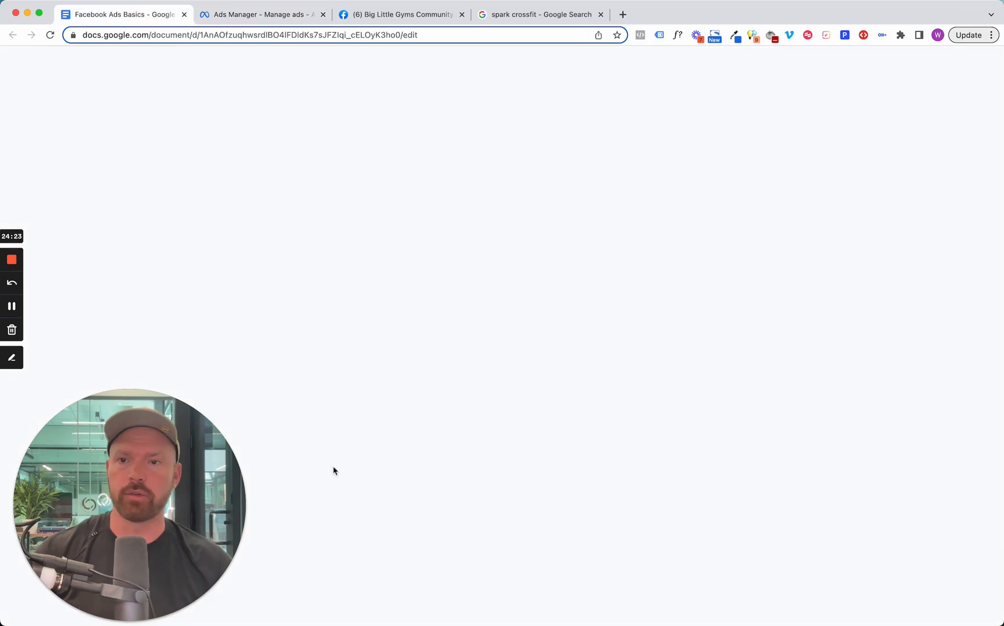
{"action": "left_click_drag", "start_coordinate": [627, 479], "coordinate": [277, 417]}
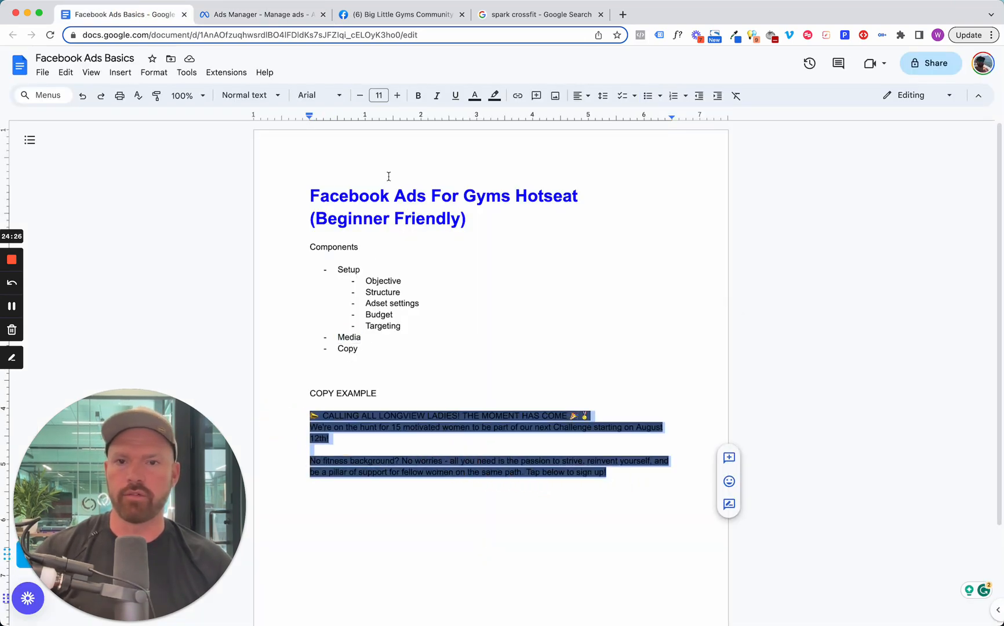
{"action": "left_click", "coordinate": [494, 95]}
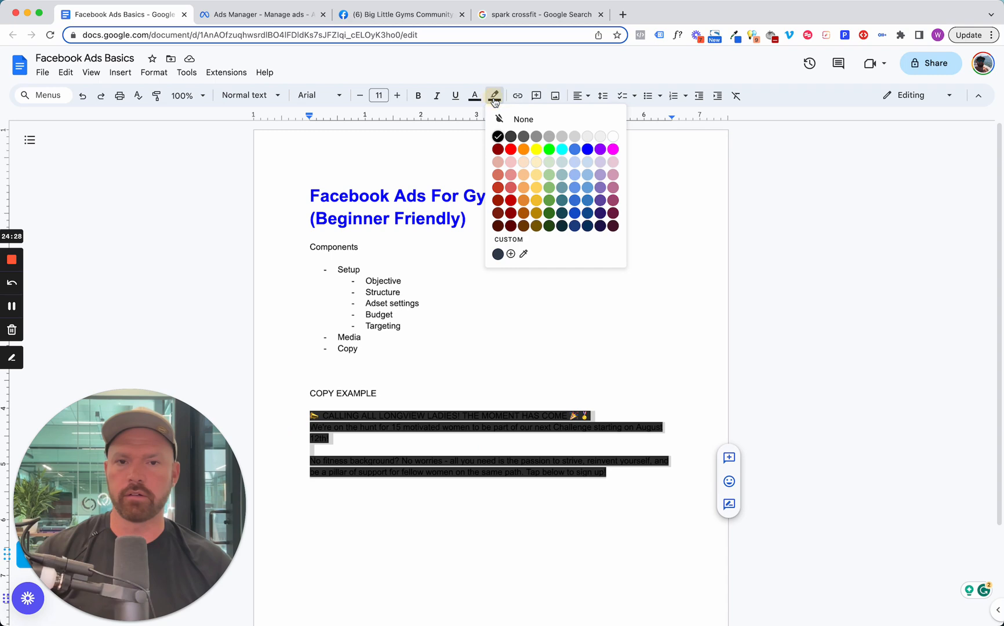
{"action": "left_click", "coordinate": [514, 121]}
{"action": "left_click", "coordinate": [500, 444]}
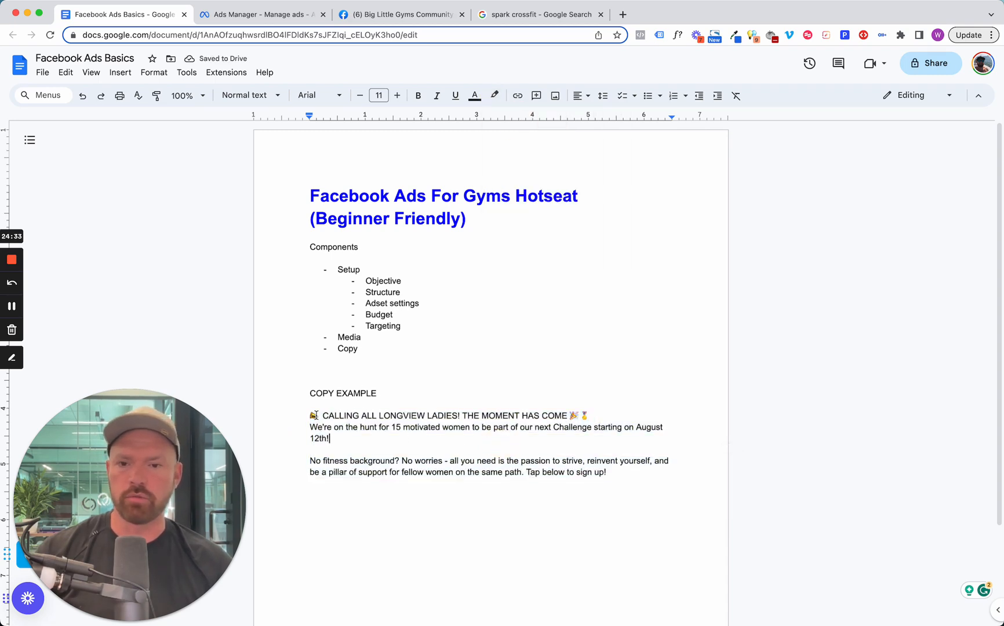
Examine the copy example, especially the location and audience wording in its opening line, and compare it with the ad preview in Ads Manager.
{"action": "left_click_drag", "start_coordinate": [312, 414], "coordinate": [651, 477]}
{"action": "left_click", "coordinate": [640, 483]}
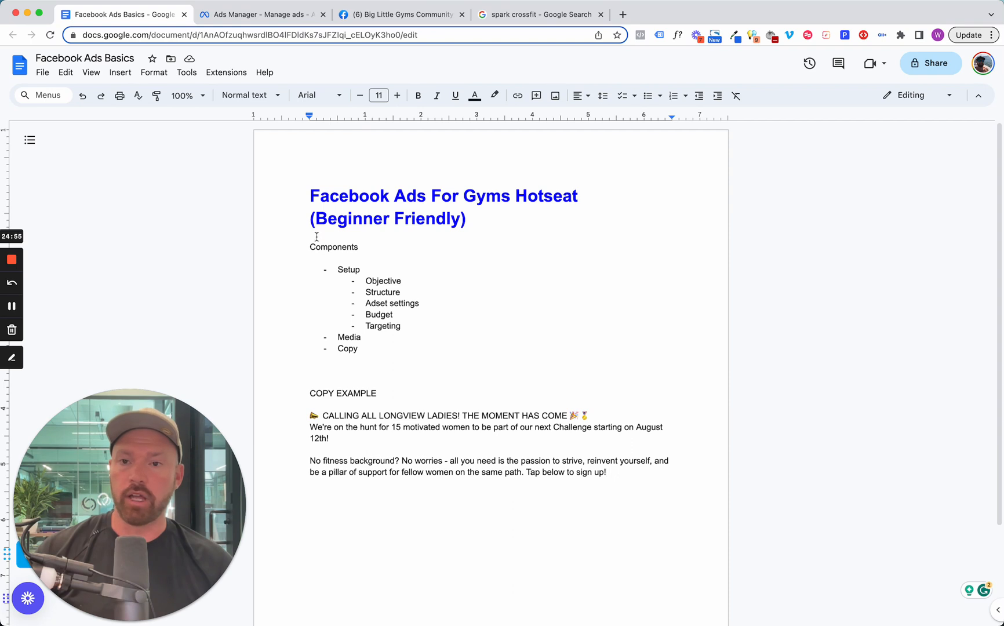
{"action": "left_click_drag", "start_coordinate": [635, 477], "coordinate": [368, 424]}
{"action": "left_click", "coordinate": [428, 440]}
{"action": "left_click", "coordinate": [627, 477]}
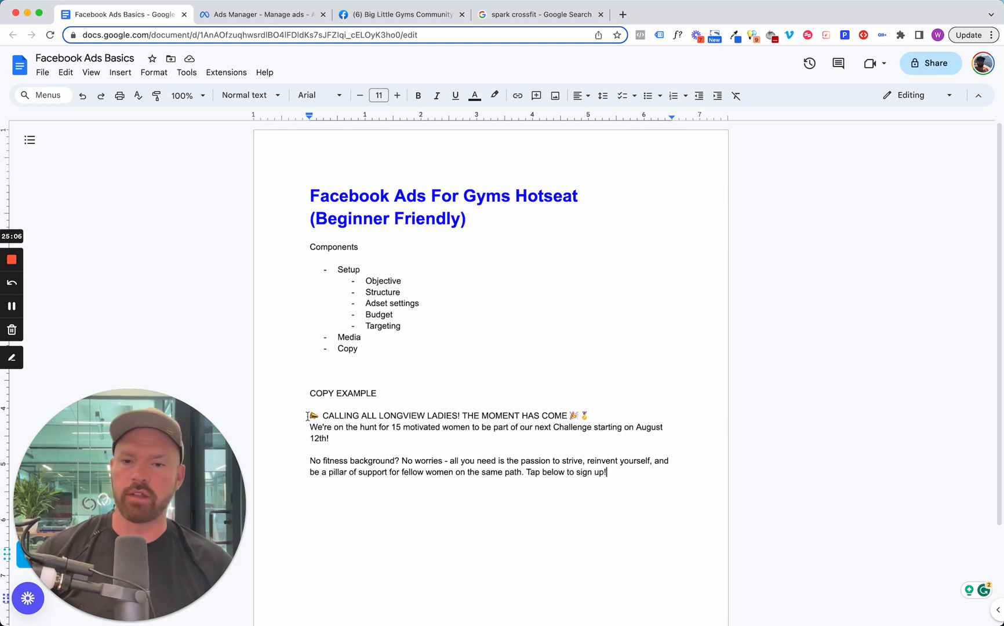
{"action": "left_click_drag", "start_coordinate": [588, 415], "coordinate": [325, 412]}
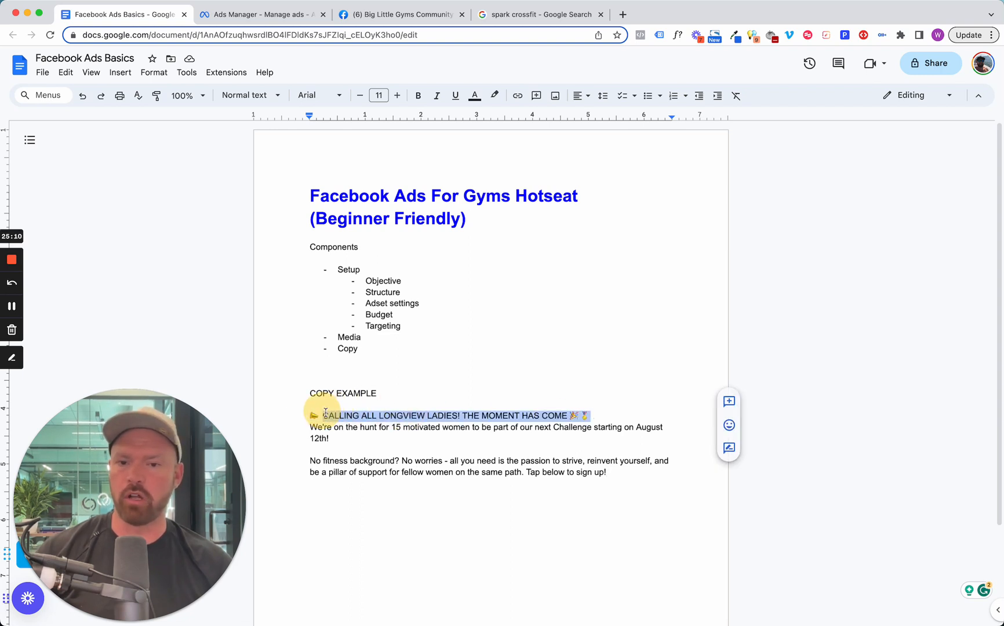
{"action": "left_click", "coordinate": [443, 415]}
{"action": "double_click", "coordinate": [402, 416]}
{"action": "double_click", "coordinate": [446, 416]}
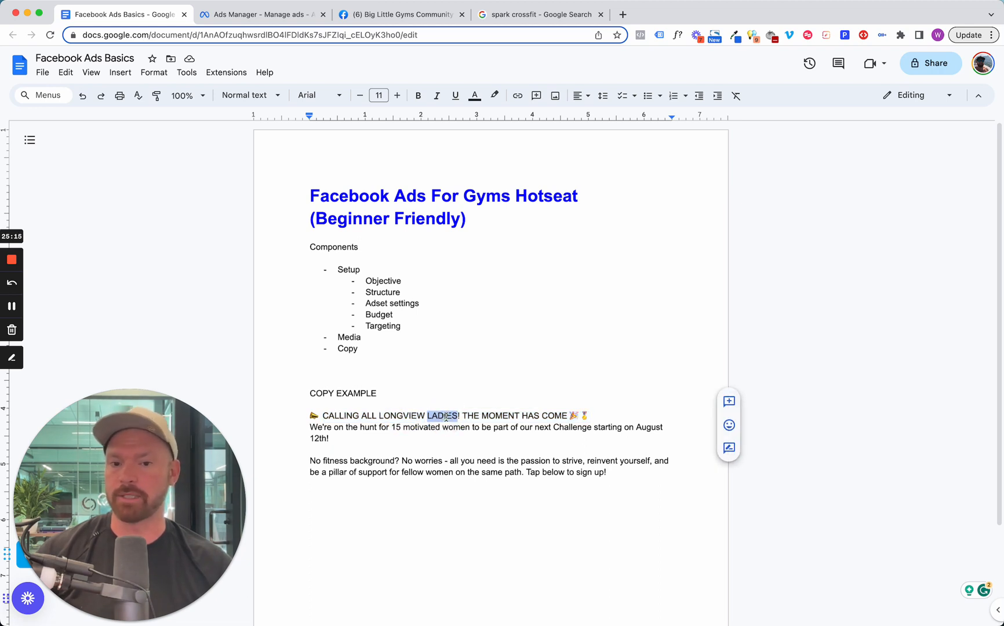
{"action": "left_click", "coordinate": [254, 16]}
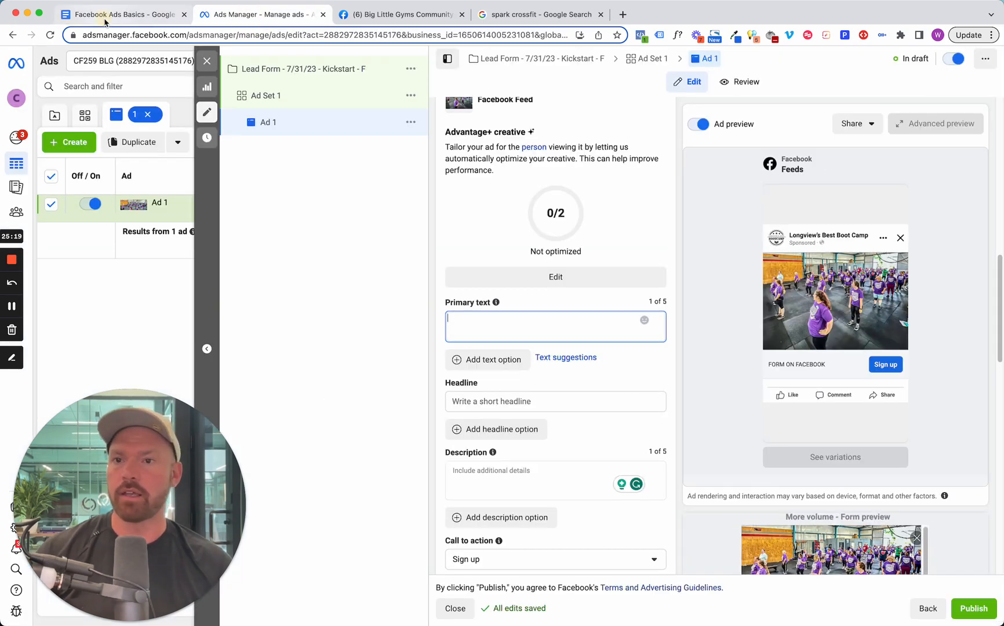
{"action": "left_click", "coordinate": [106, 22]}
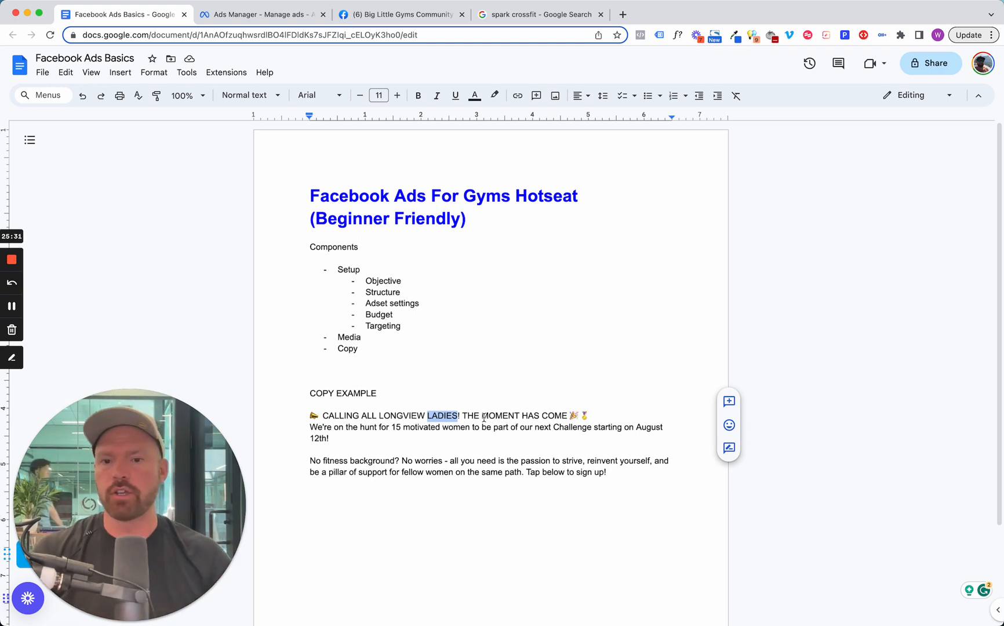
Examine the copy example line by line: the "CALLING ALL" opener, the 15 motivated women offer with its start date, and the closing paragraph.
{"action": "triple_click", "coordinate": [410, 410]}
{"action": "triple_click", "coordinate": [409, 418]}
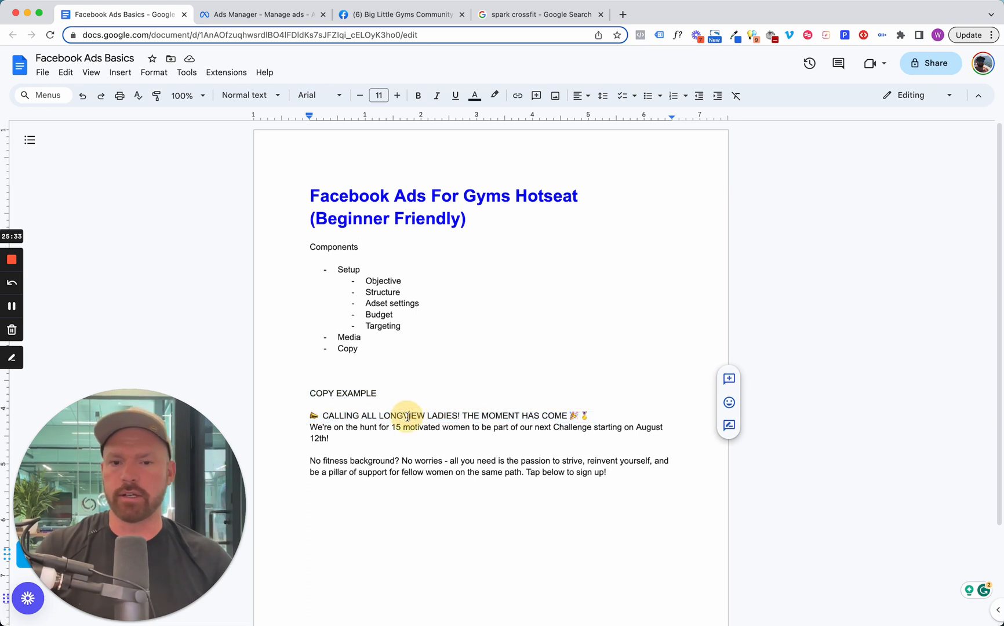
{"action": "left_click", "coordinate": [397, 431]}
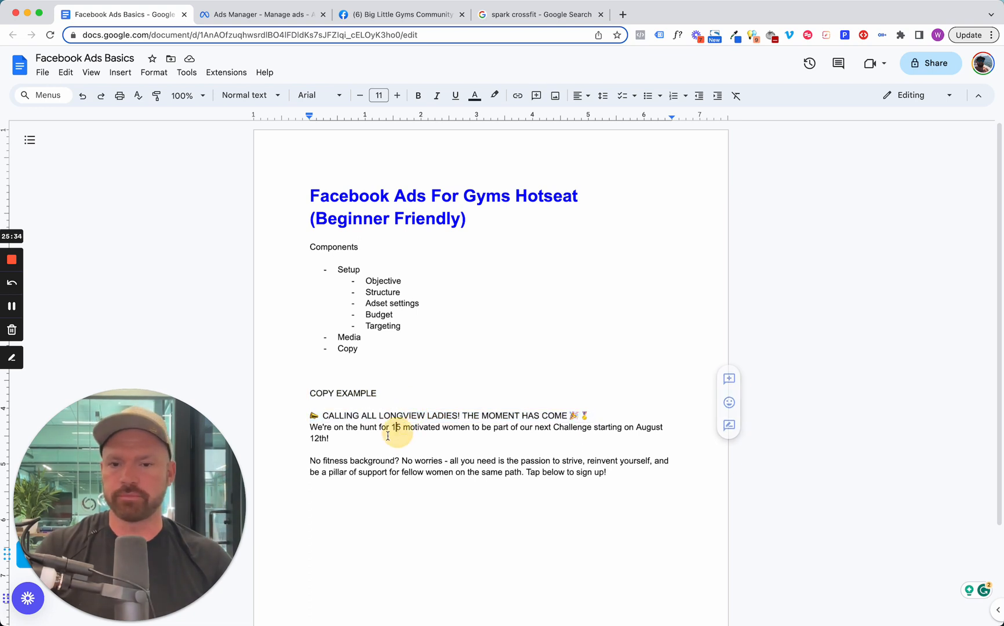
{"action": "triple_click", "coordinate": [319, 436]}
{"action": "left_click", "coordinate": [341, 436]}
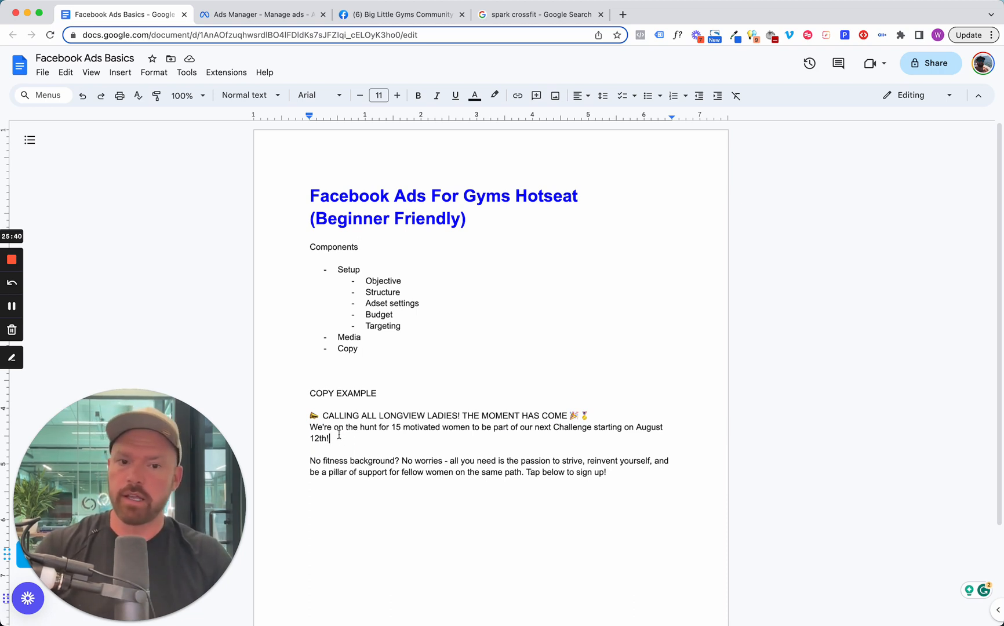
{"action": "left_click_drag", "start_coordinate": [339, 435], "coordinate": [312, 430]}
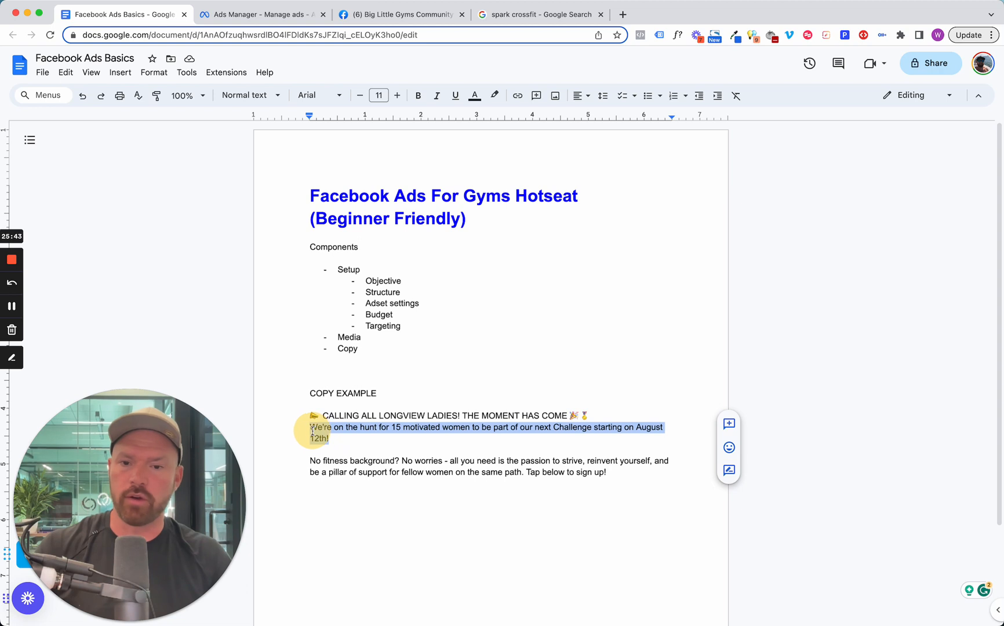
{"action": "left_click", "coordinate": [356, 436]}
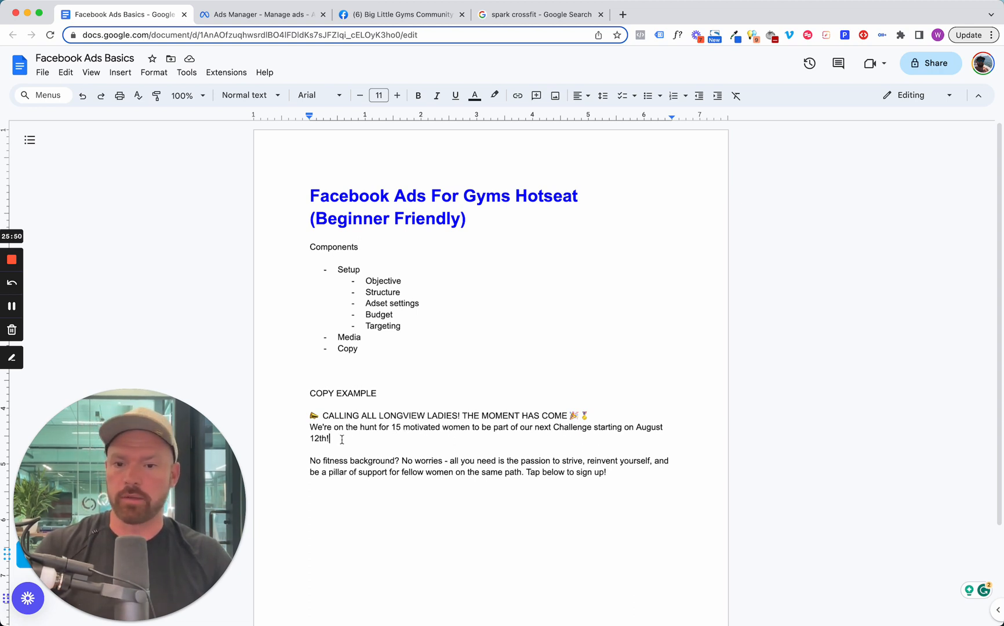
{"action": "triple_click", "coordinate": [314, 429]}
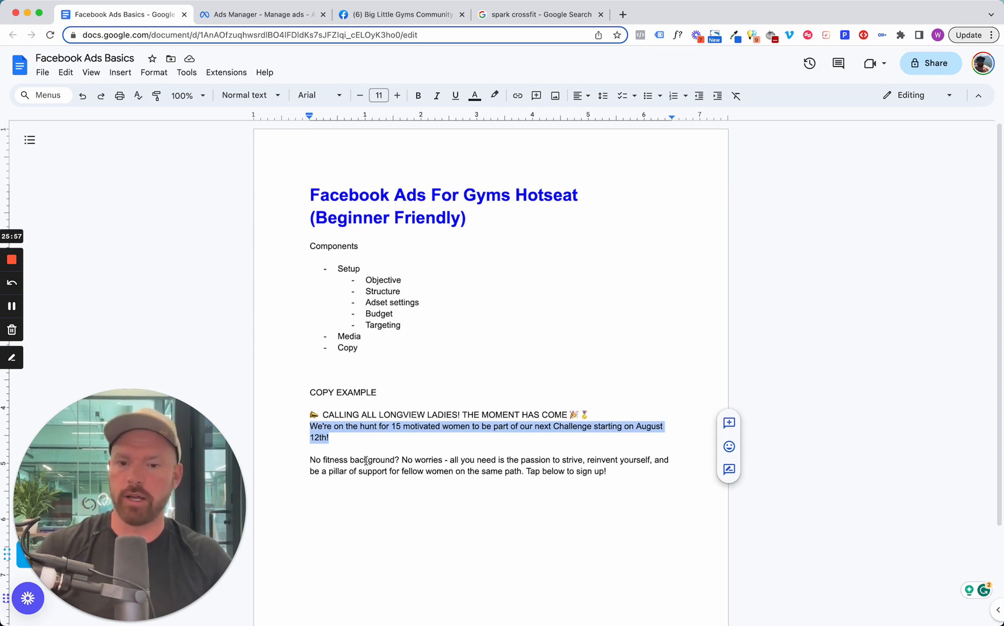
{"action": "scroll", "coordinate": [406, 452], "scroll_direction": "down", "scroll_amount": 1}
{"action": "triple_click", "coordinate": [363, 415]}
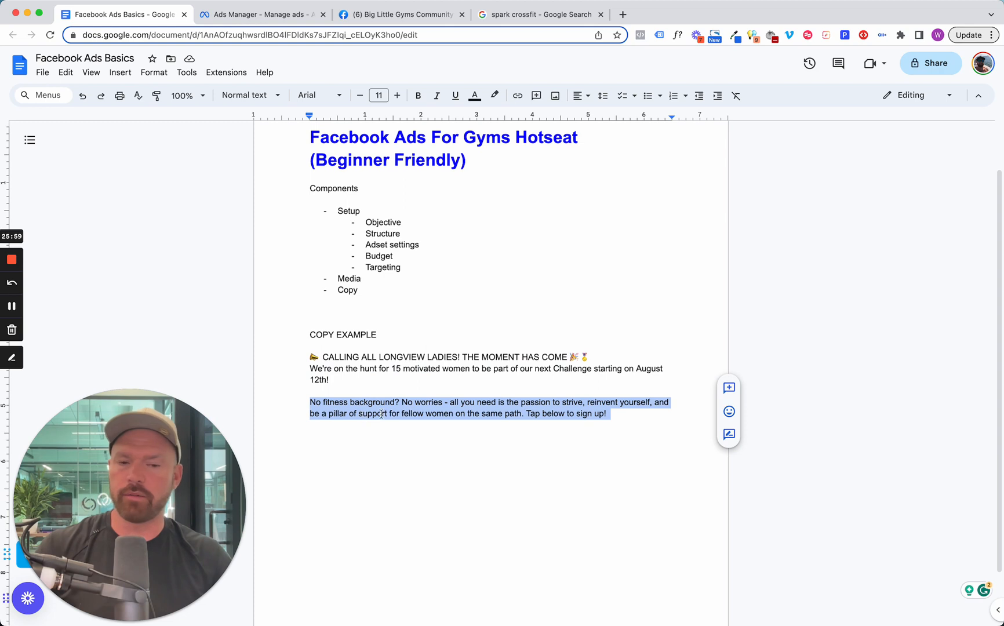
{"action": "left_click", "coordinate": [387, 378]}
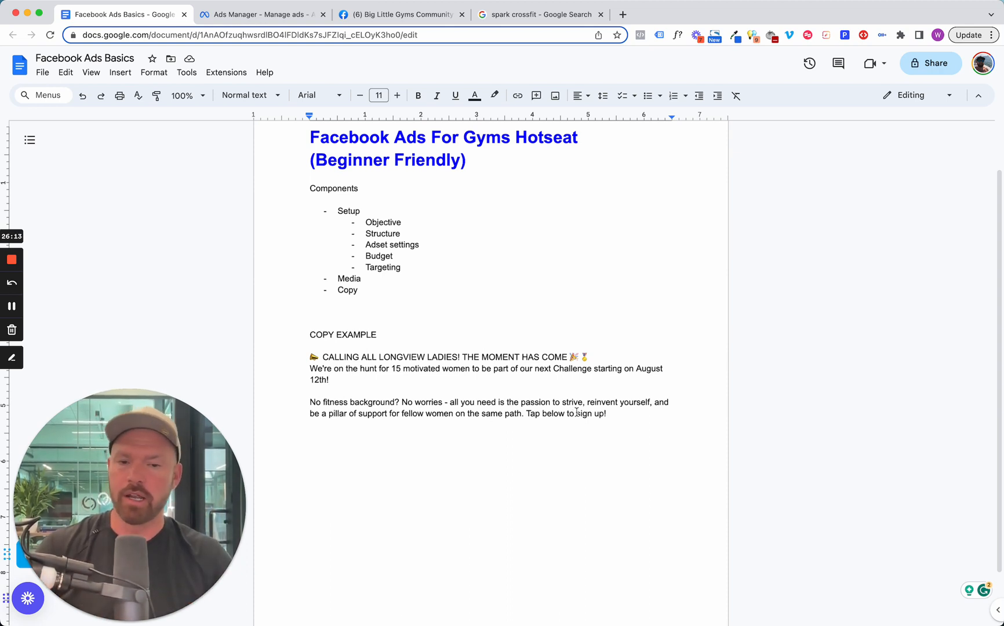
Copy the whole ad text under COPY EXAMPLE and paste it into the ad's primary text in Ads Manager.
{"action": "left_click_drag", "start_coordinate": [627, 415], "coordinate": [313, 357]}
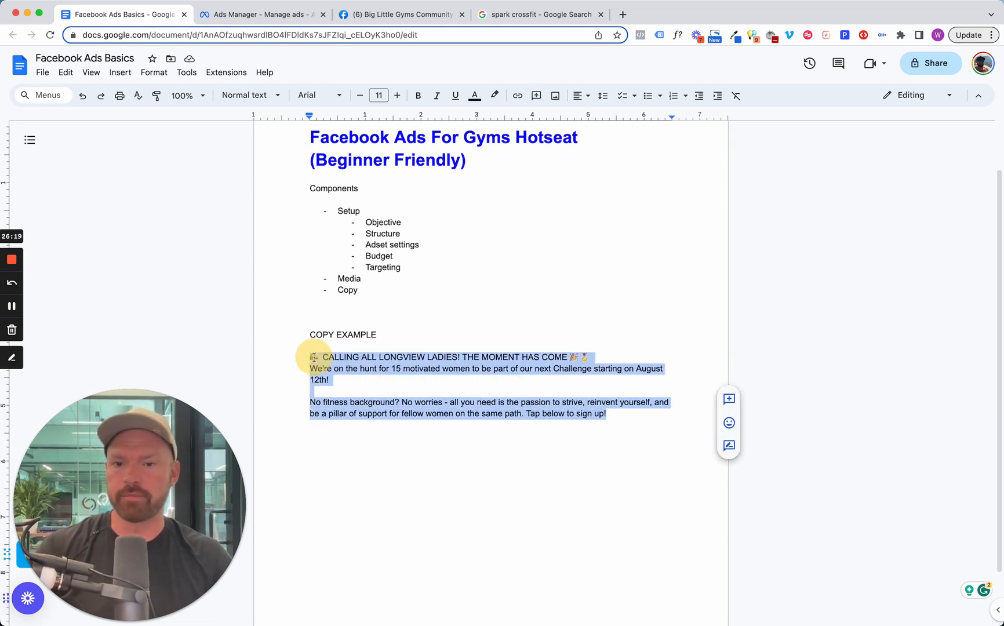
{"action": "right_click", "coordinate": [313, 357]}
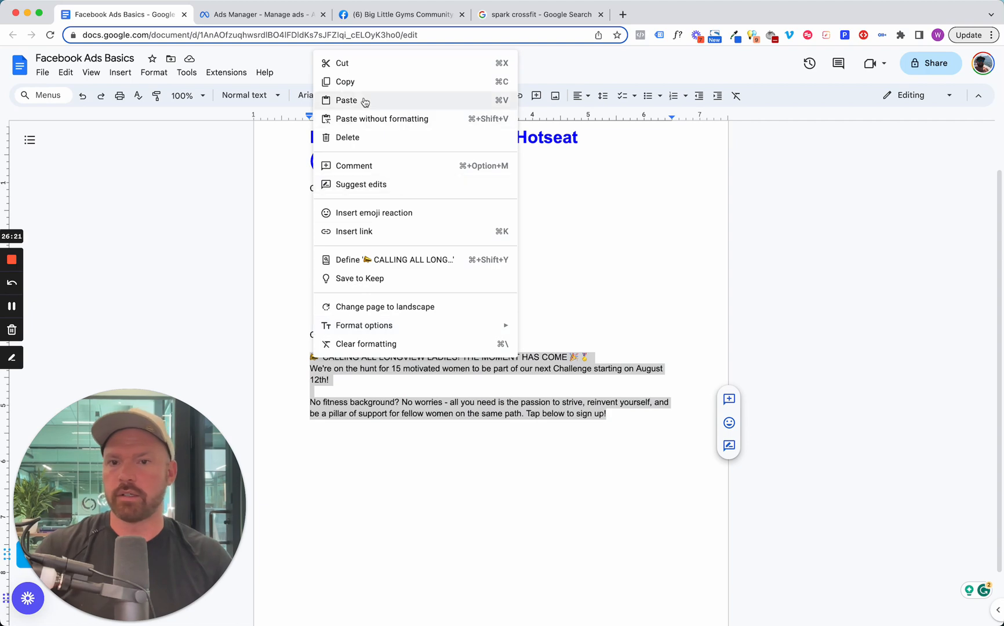
{"action": "left_click", "coordinate": [368, 80]}
{"action": "left_click", "coordinate": [261, 14]}
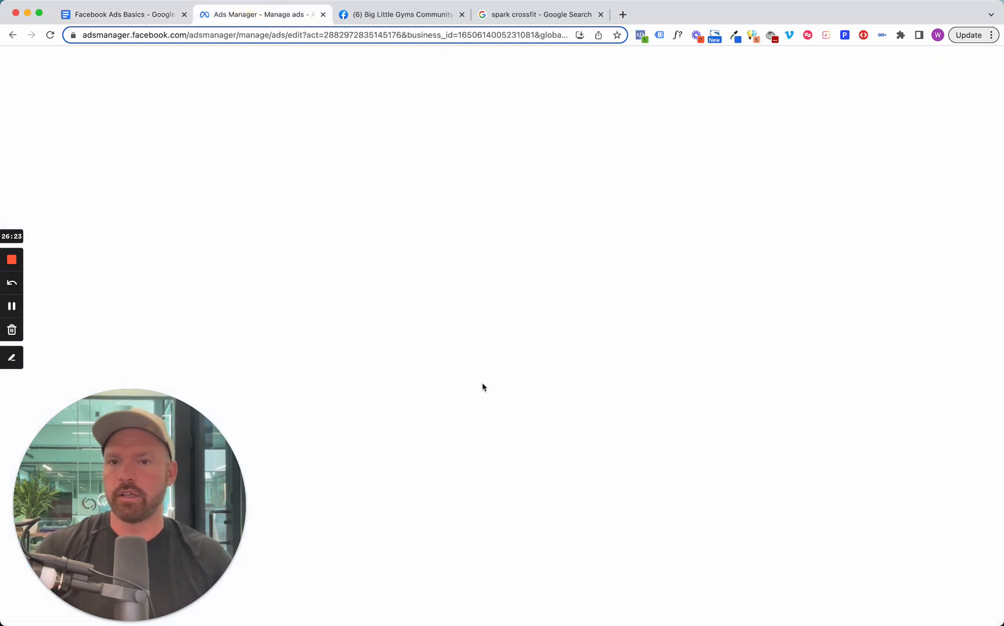
{"action": "key", "text": "super+v"}
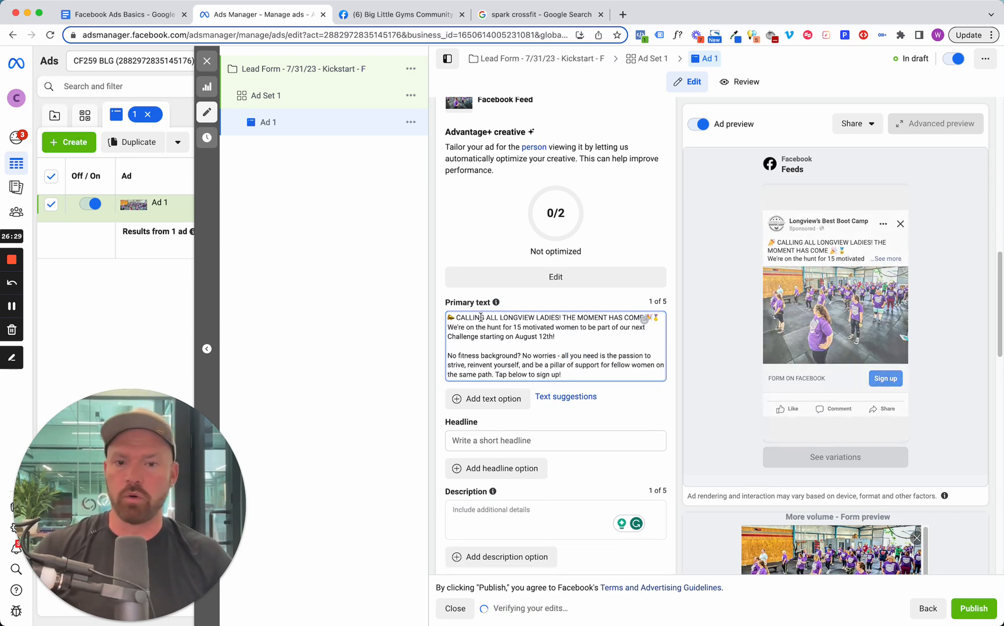
Open yaytext.com in a new browser tab.
{"action": "left_click", "coordinate": [623, 14]}
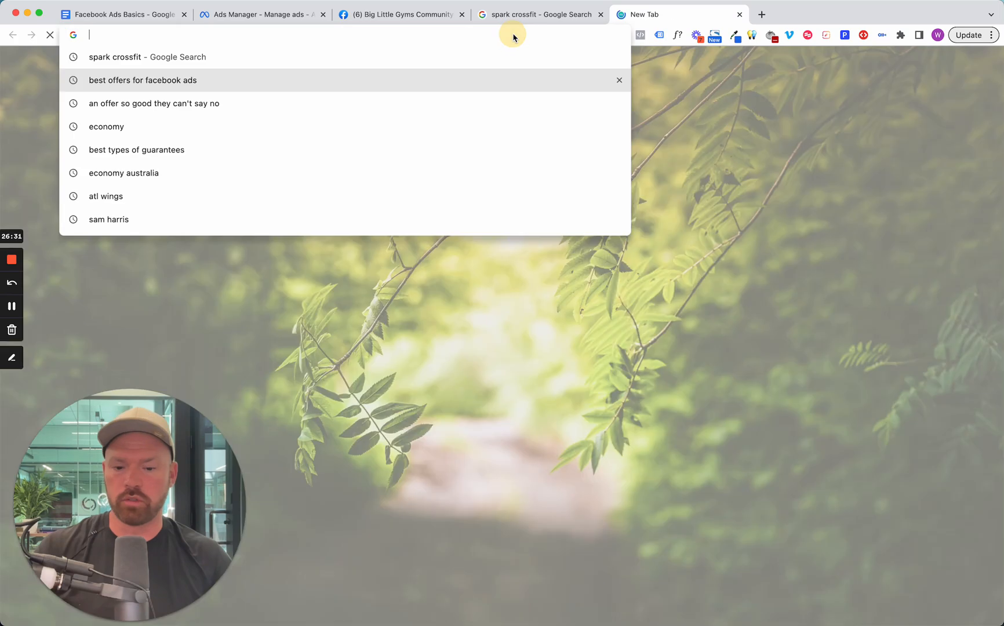
{"action": "type", "text": "yayext"}
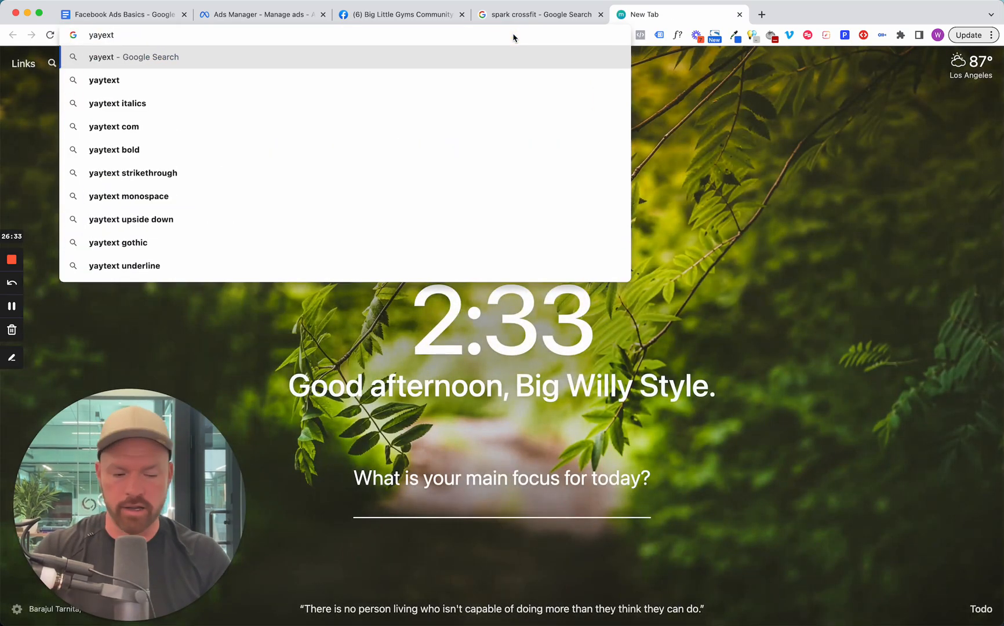
{"action": "key", "text": "BackSpace"}
{"action": "key", "text": "BackSpace"}
{"action": "key", "text": "BackSpace"}
{"action": "type", "text": "text.com"}
{"action": "key", "text": "Return"}
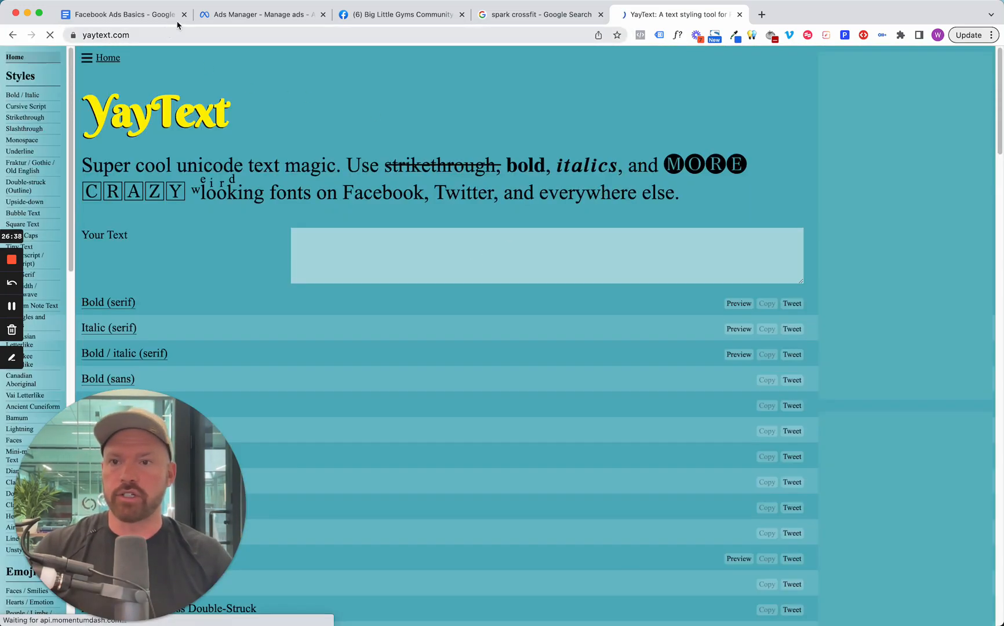
Copy the "CALLING ALL LONGVIEW LADIES! THE MOMENT HAS COME" line from the ad's primary text and paste it into YayText's text box.
{"action": "left_click", "coordinate": [220, 15]}
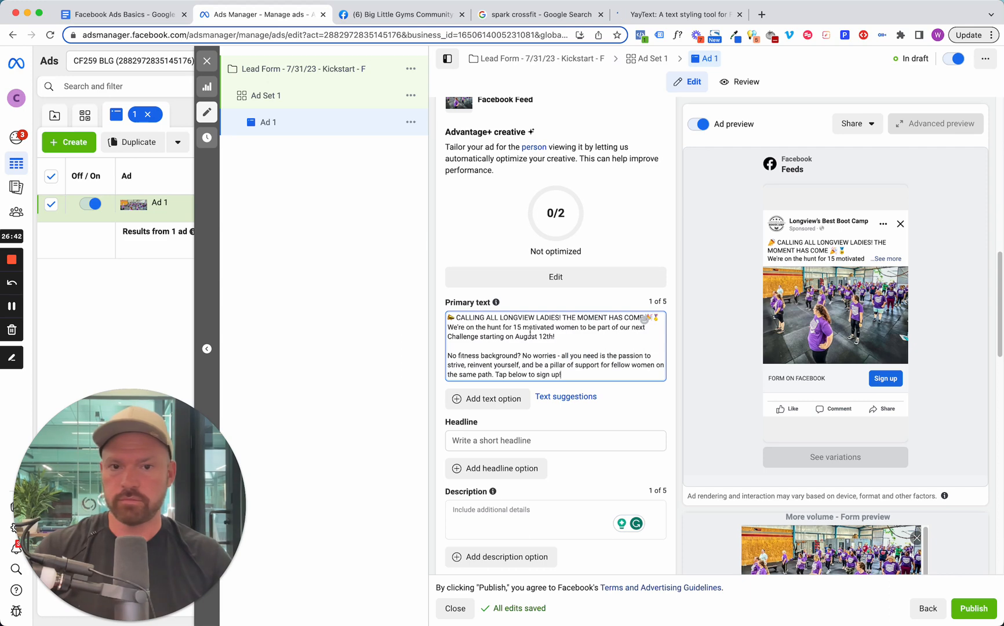
{"action": "triple_click", "coordinate": [525, 317]}
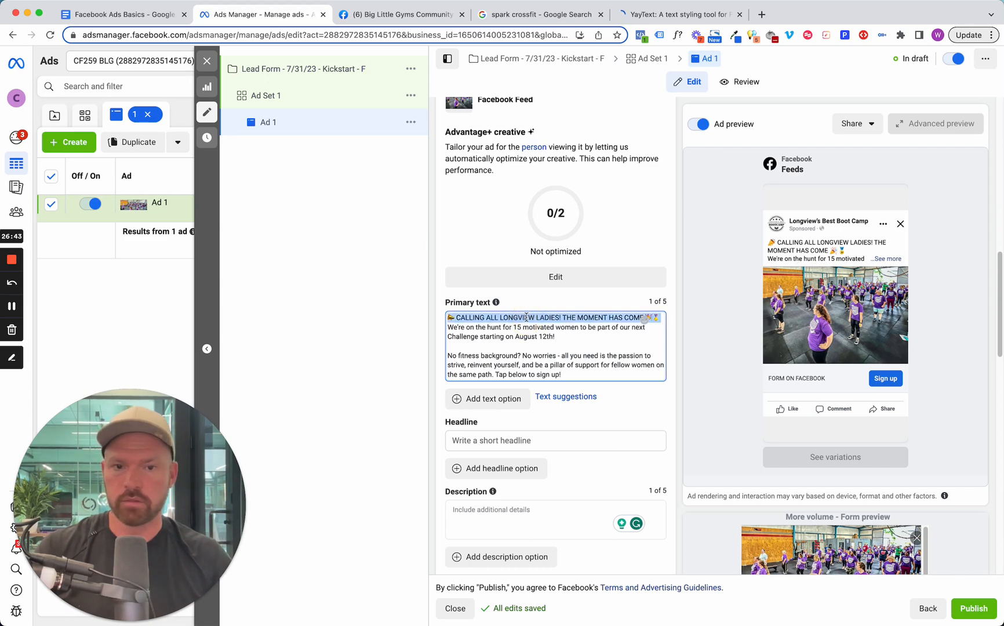
{"action": "left_click", "coordinate": [661, 15]}
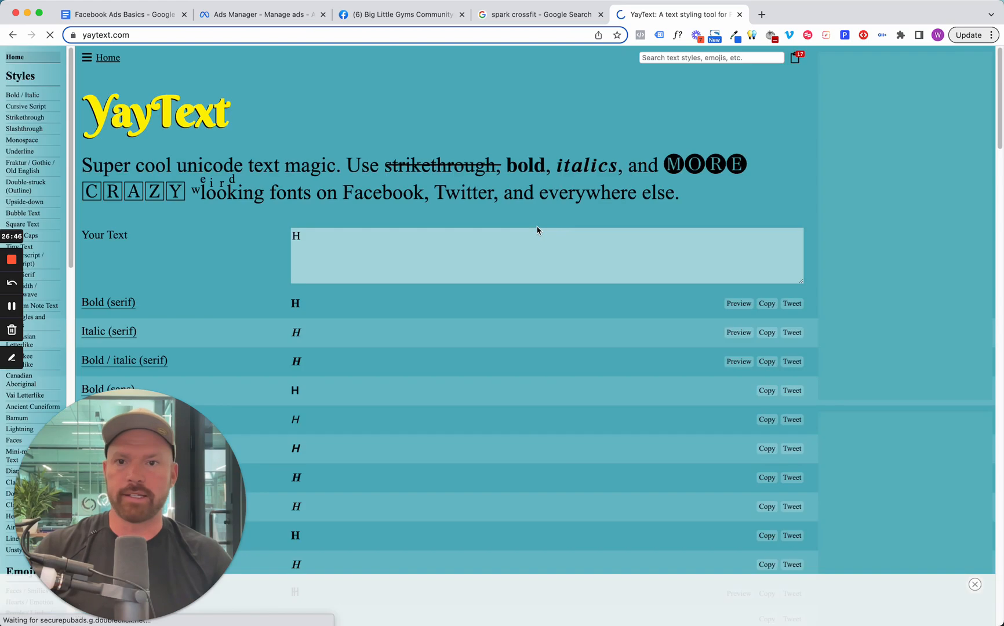
{"action": "left_click", "coordinate": [480, 244]}
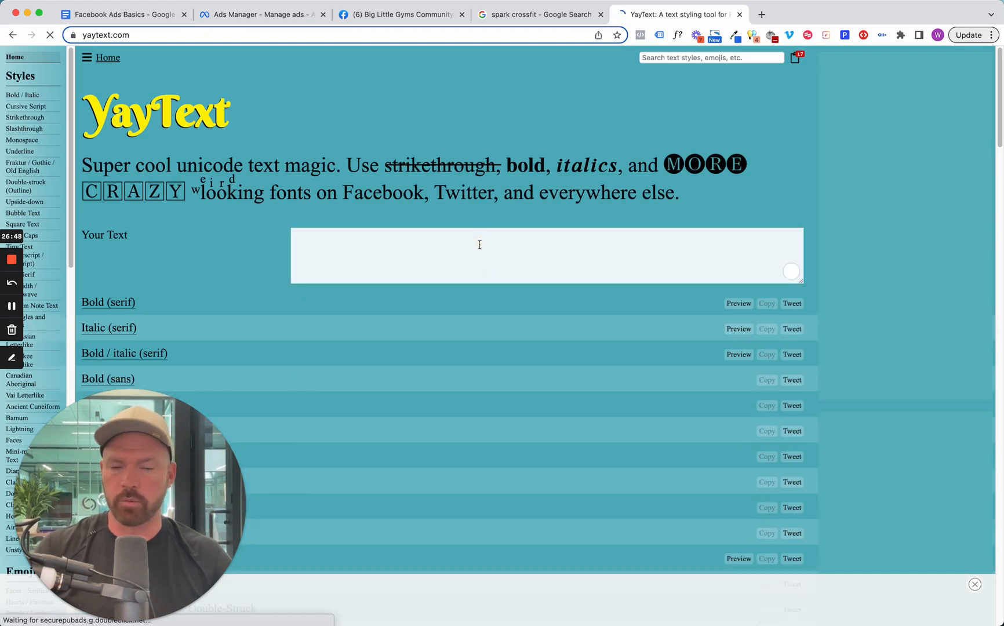
{"action": "key", "text": "super+v"}
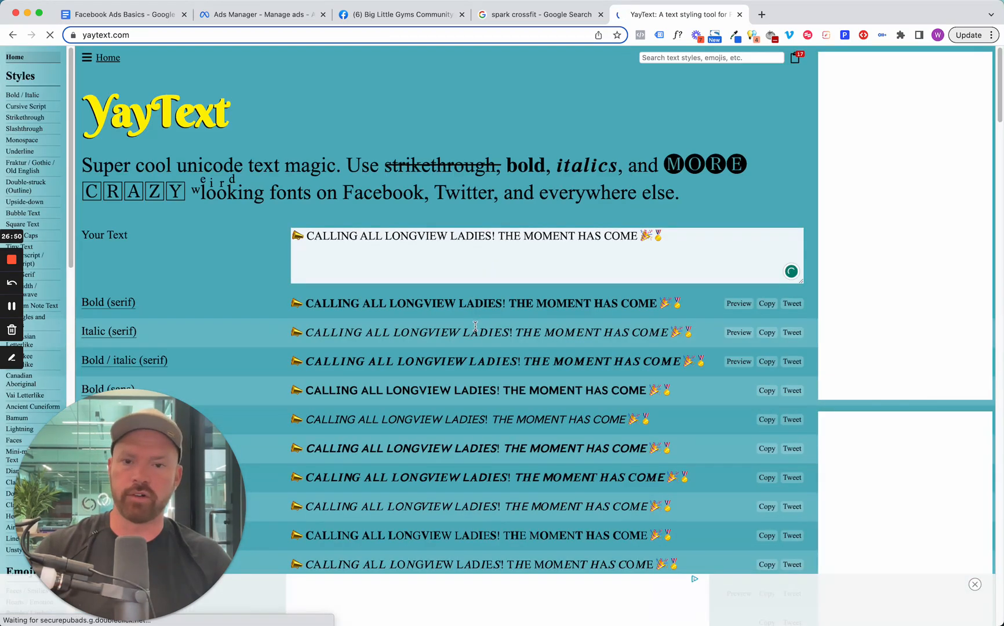
Copy YayText's Bold (sans) version of the "CALLING ALL LONGVIEW LADIES!" line and replace the plain opener in the Ads Manager primary text with it.
{"action": "scroll", "coordinate": [478, 322], "scroll_direction": "down", "scroll_amount": 4}
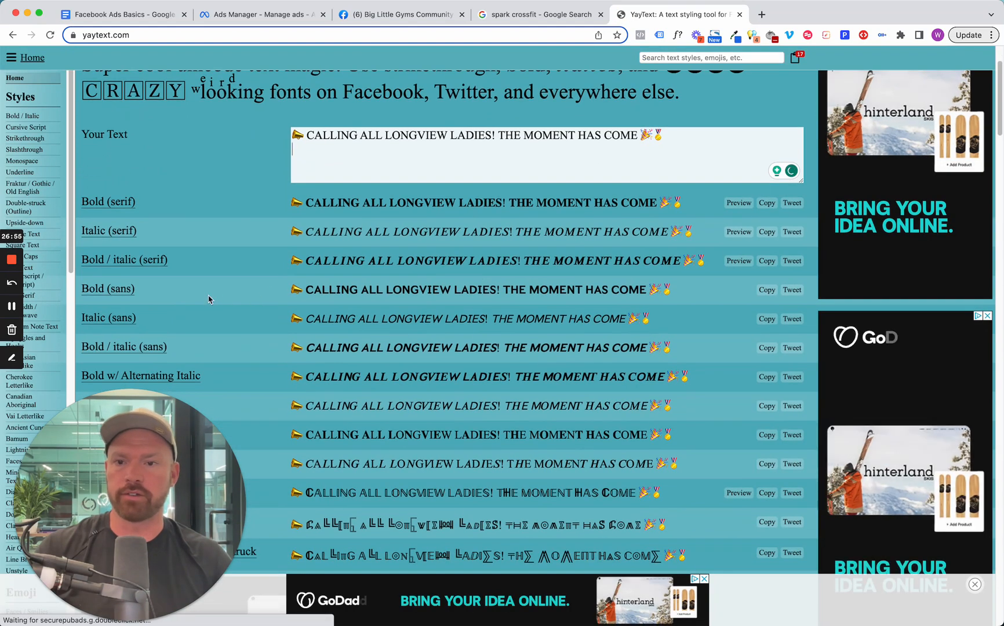
{"action": "left_click", "coordinate": [387, 290]}
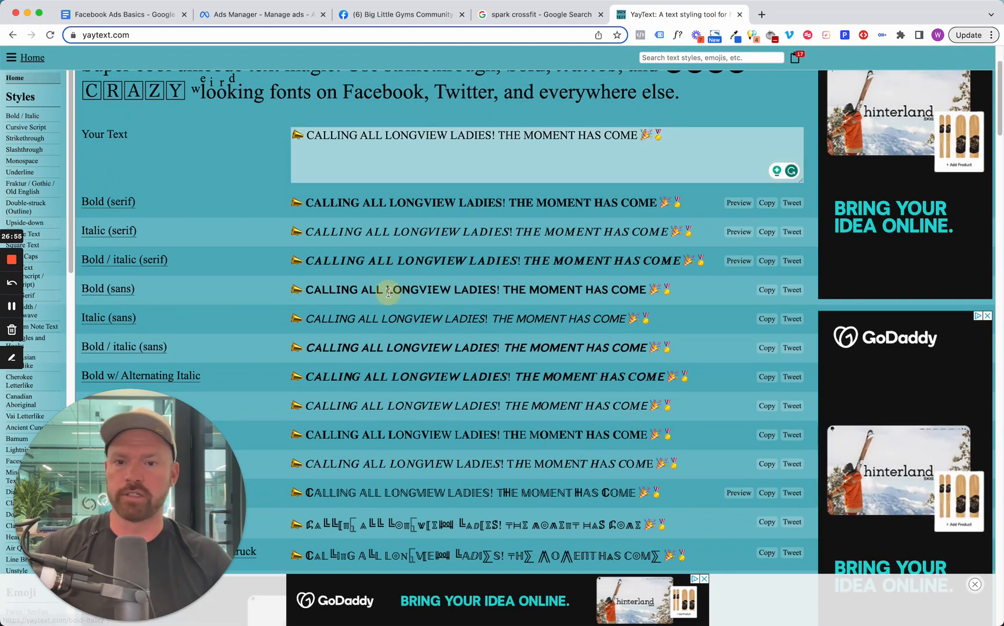
{"action": "left_click", "coordinate": [766, 290]}
{"action": "left_click", "coordinate": [255, 14]}
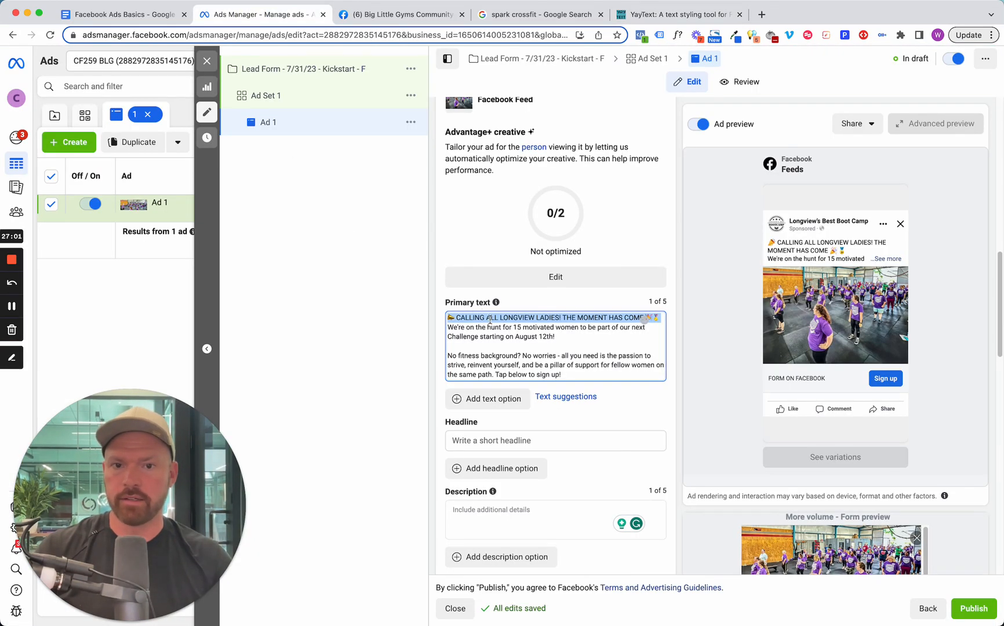
{"action": "key", "text": "BackSpace"}
{"action": "right_click", "coordinate": [447, 316]}
{"action": "left_click", "coordinate": [489, 417]}
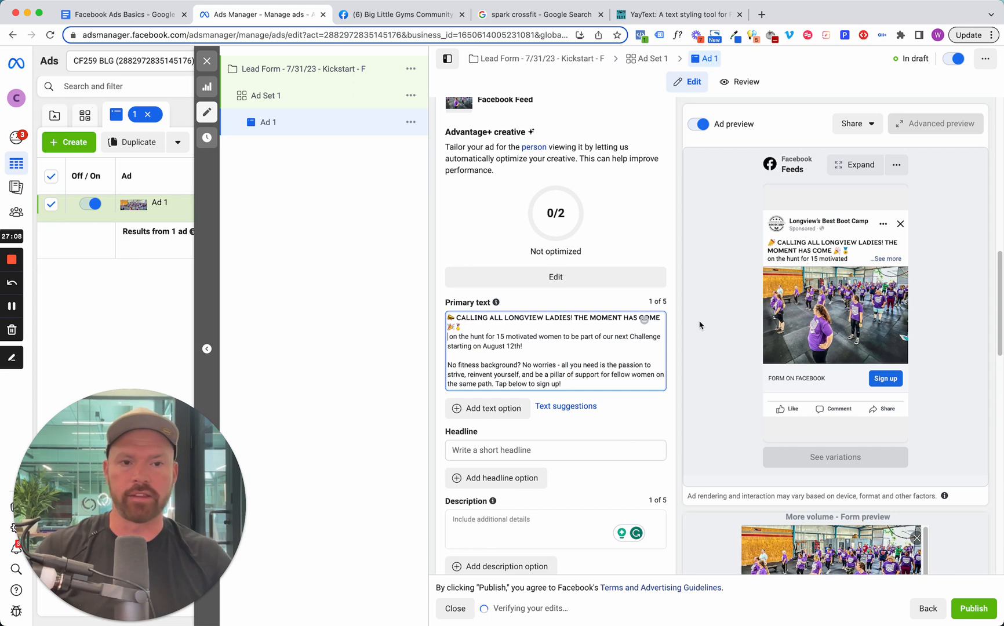
Enter "6 Week Challenge Starts August 12th" as the ad's headline.
{"action": "scroll", "coordinate": [520, 328], "scroll_direction": "down", "scroll_amount": 1}
{"action": "left_click", "coordinate": [520, 418]}
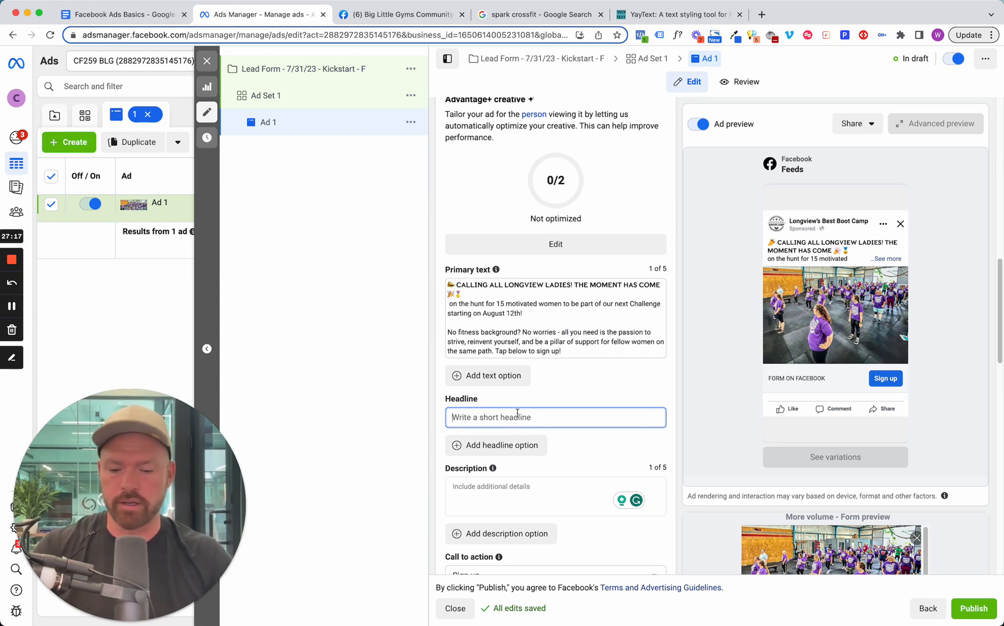
{"action": "type", "text": "6 Week Challenge Starts August"}
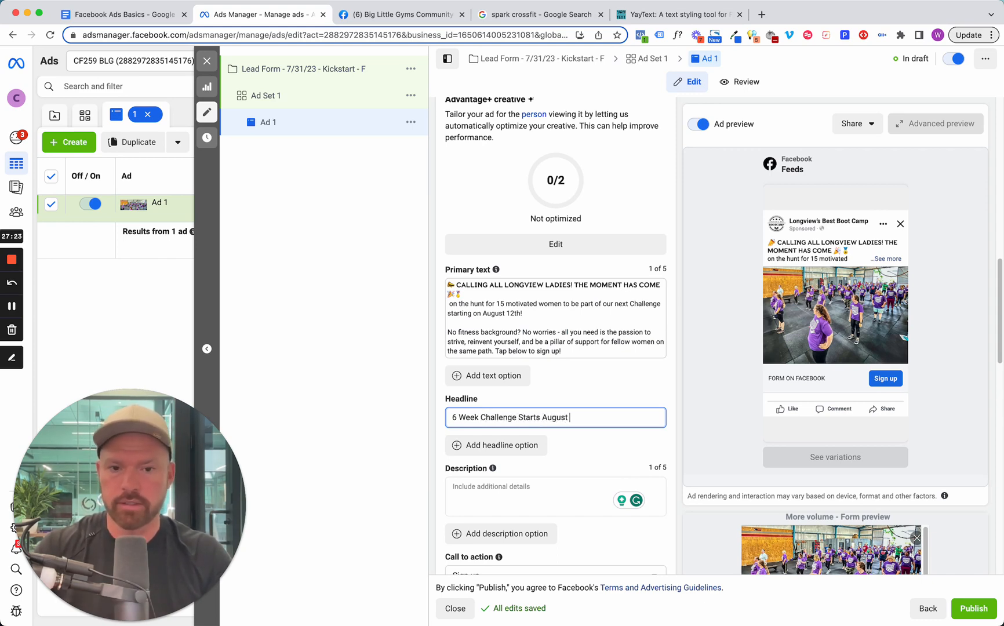
{"action": "type", "text": "12th"}
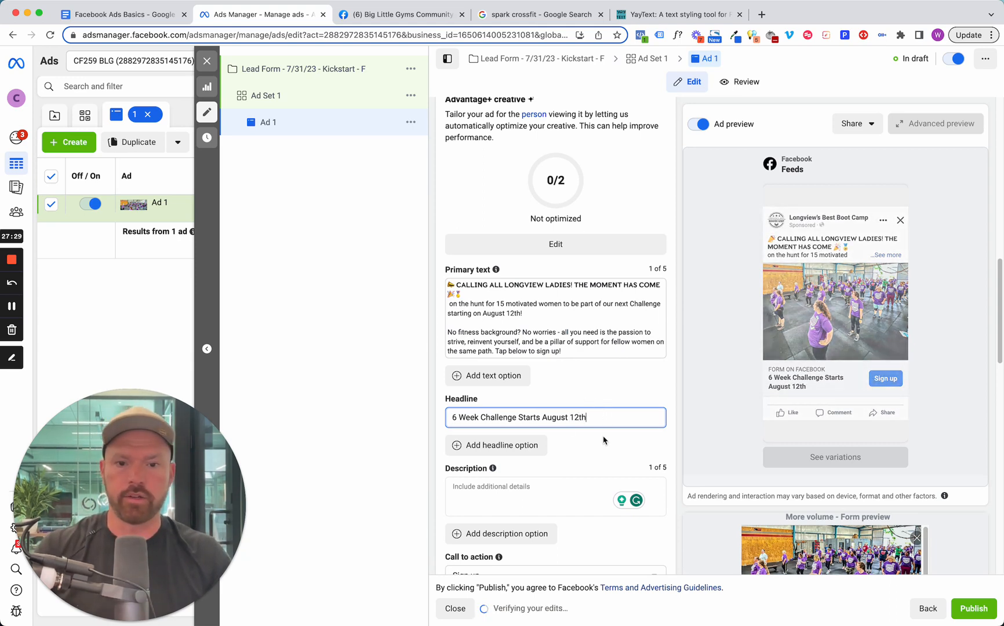
{"action": "left_click", "coordinate": [519, 496]}
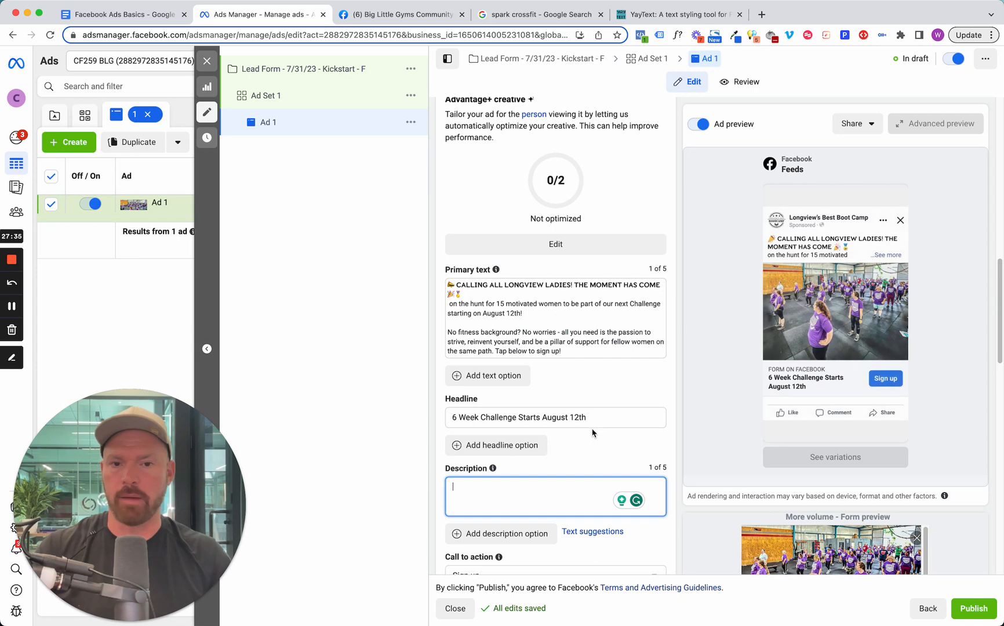
{"action": "left_click", "coordinate": [506, 378]}
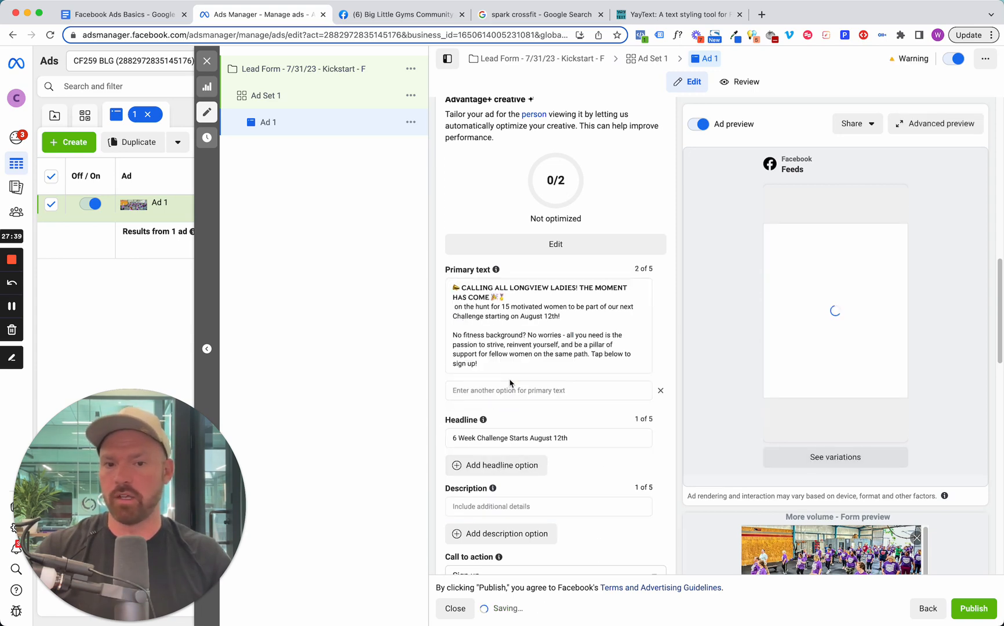
{"action": "left_click", "coordinate": [660, 390]}
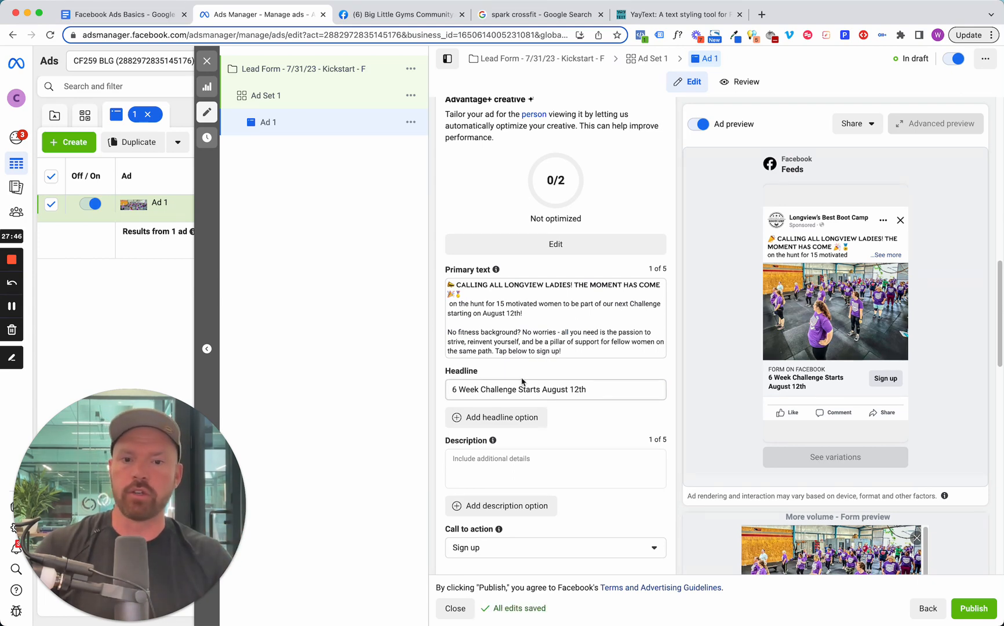
Change the ad's call to action to "Learn more".
{"action": "scroll", "coordinate": [520, 386], "scroll_direction": "down", "scroll_amount": 3}
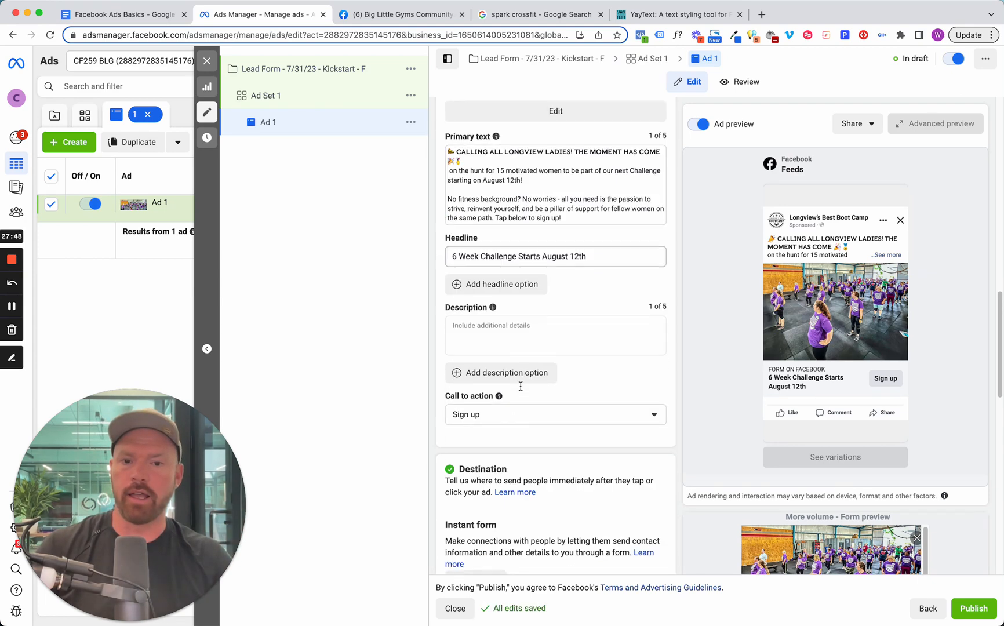
{"action": "left_click", "coordinate": [496, 414]}
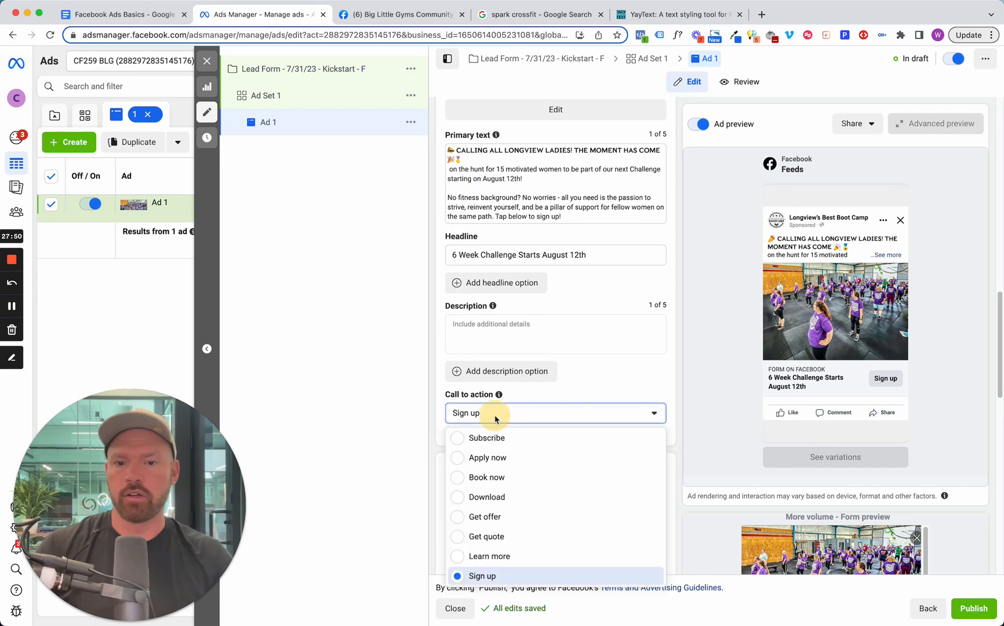
{"action": "left_click", "coordinate": [516, 557]}
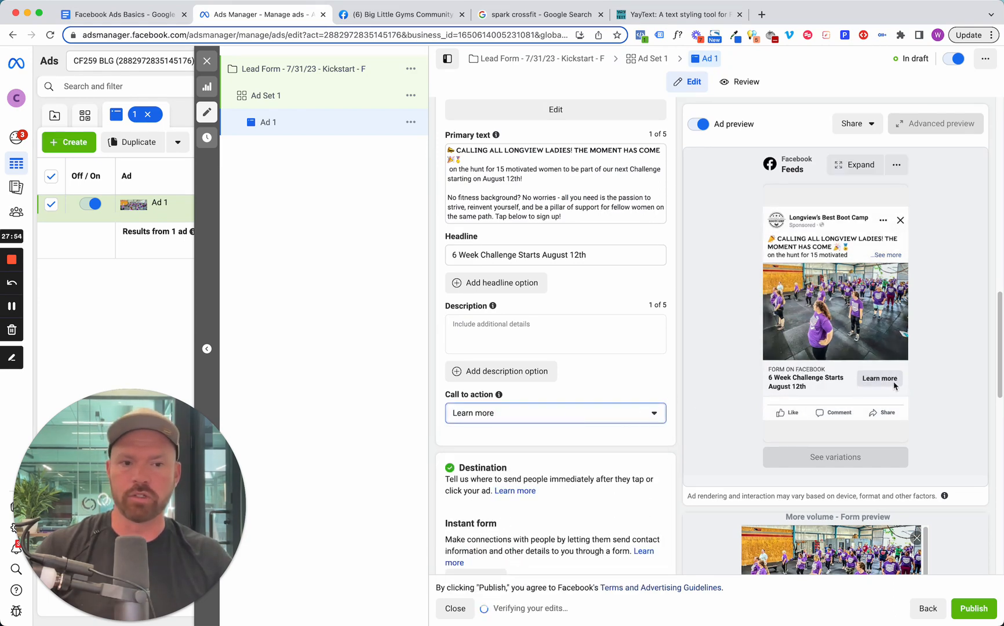
{"action": "left_click", "coordinate": [650, 413]}
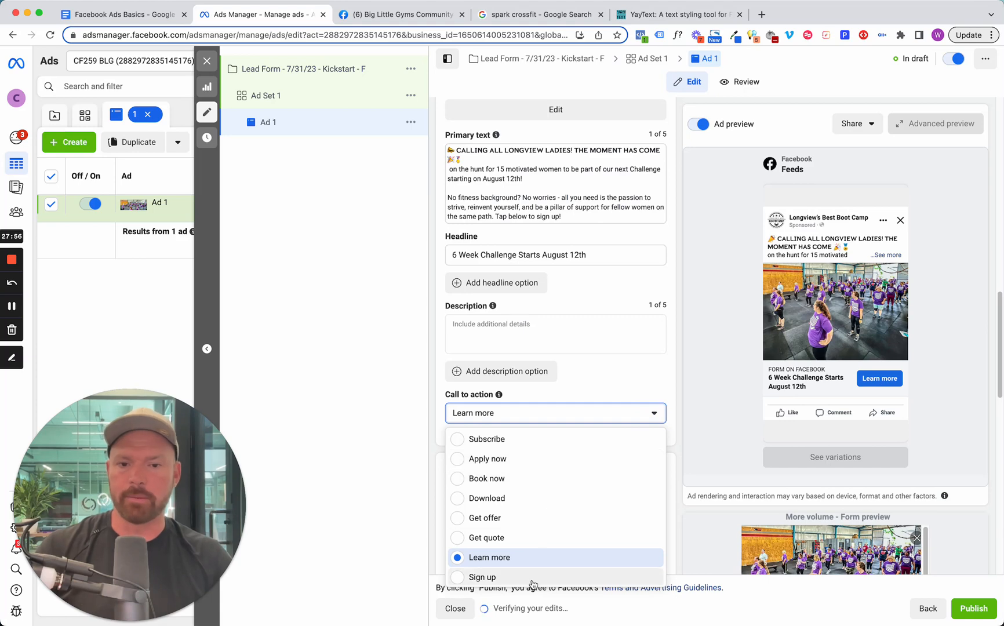
{"action": "left_click", "coordinate": [654, 389]}
Create a new instant form for the ad and name it "Challenge Test Form 7/31/23".
{"action": "scroll", "coordinate": [654, 388], "scroll_direction": "down", "scroll_amount": 4}
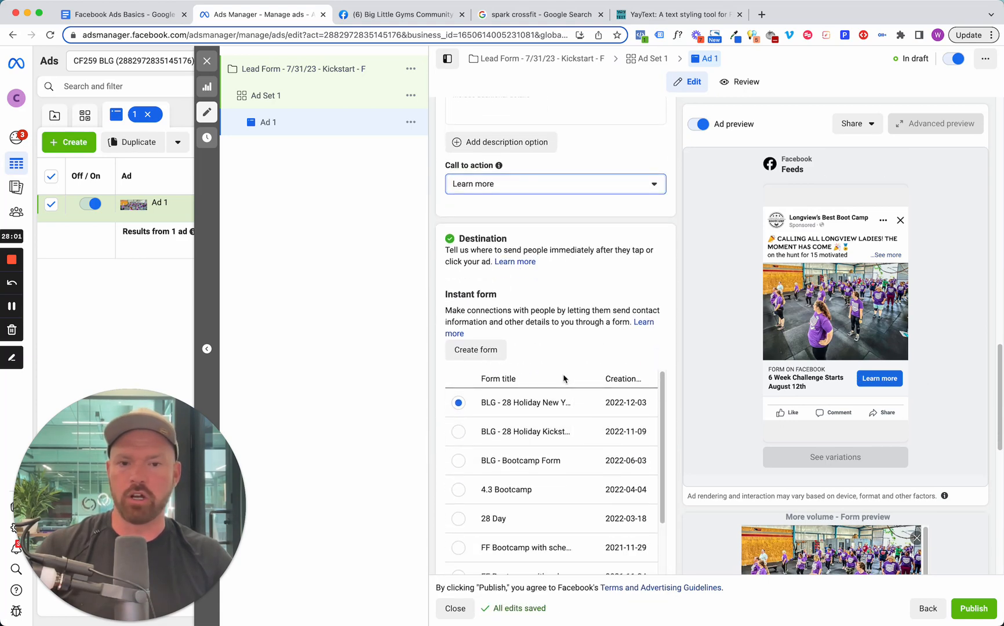
{"action": "left_click", "coordinate": [484, 355]}
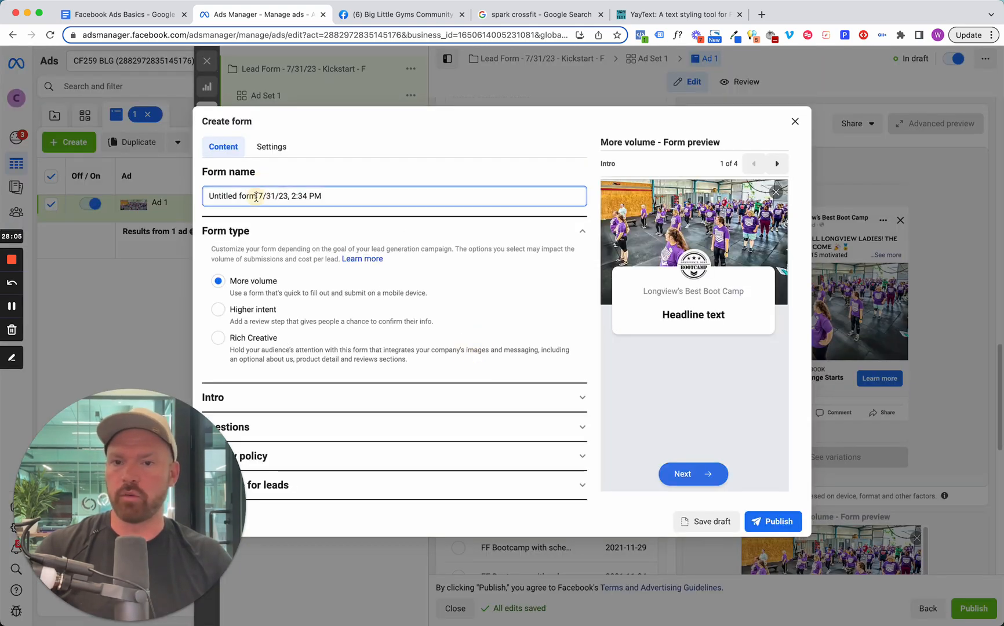
{"action": "left_click_drag", "start_coordinate": [259, 195], "coordinate": [168, 197]}
{"action": "type", "text": "Challenge"}
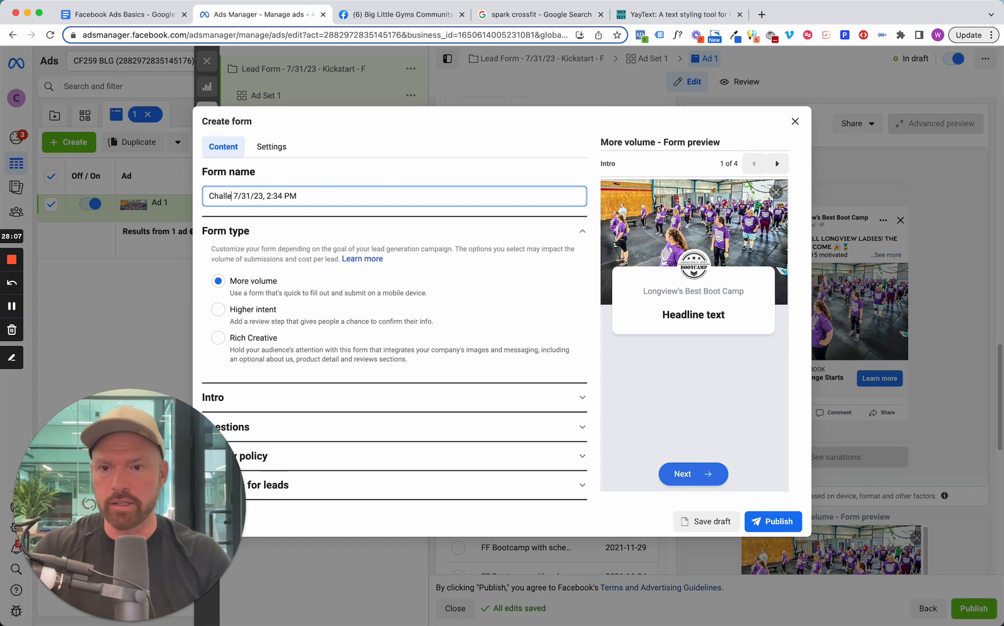
{"action": "type", "text": " Texs"}
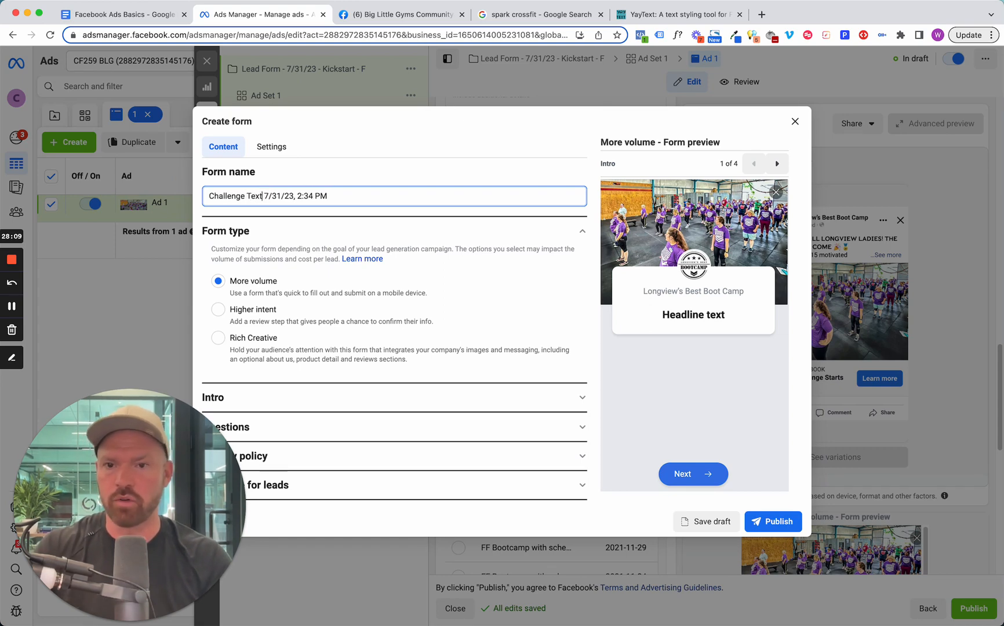
{"action": "key", "text": "BackSpace"}
{"action": "type", "text": "t Form"}
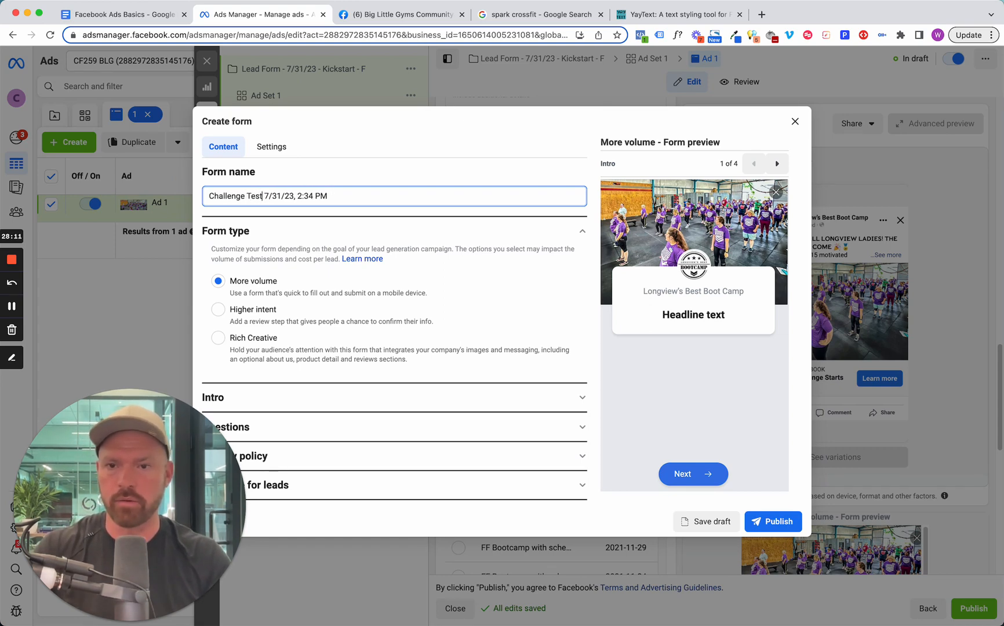
{"action": "left_click_drag", "start_coordinate": [351, 195], "coordinate": [320, 194]}
{"action": "key", "text": "BackSpace"}
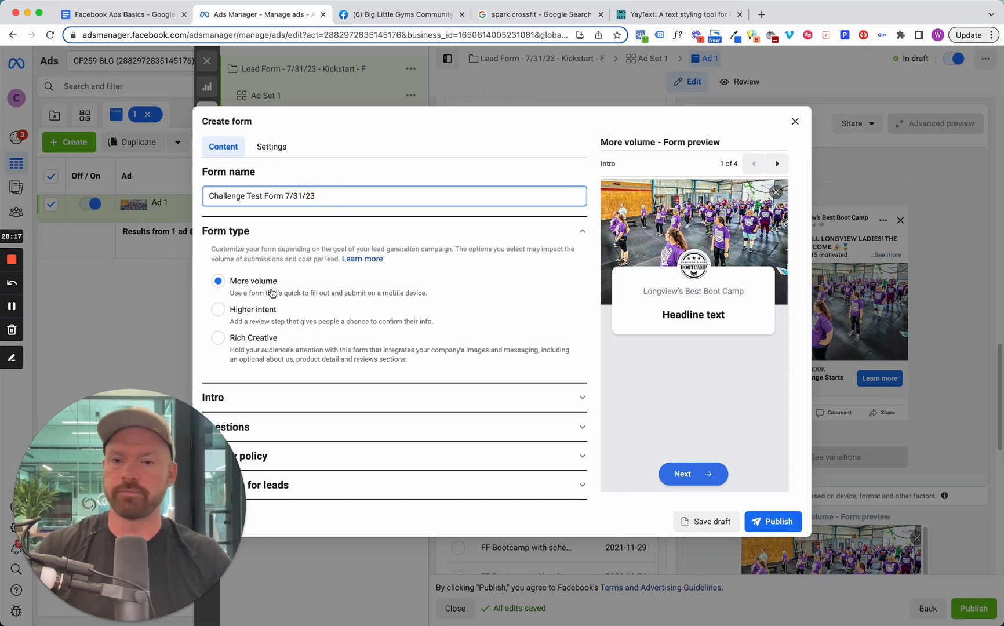
Enter "6 Week Challenge Starts August 12th" as the greeting headline in the form's intro.
{"action": "left_click", "coordinate": [313, 404]}
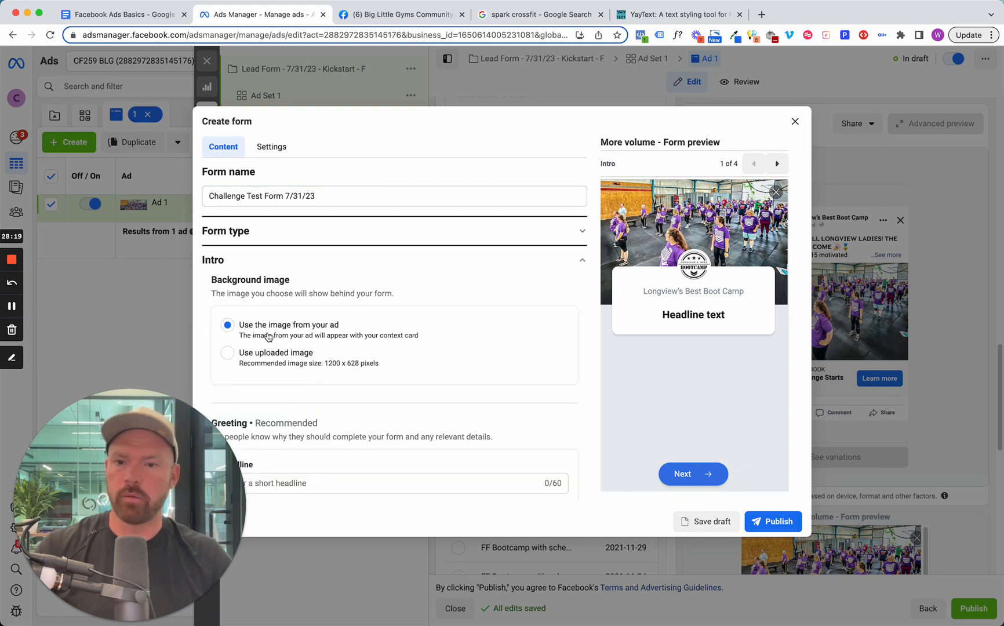
{"action": "scroll", "coordinate": [407, 470], "scroll_direction": "down", "scroll_amount": 4}
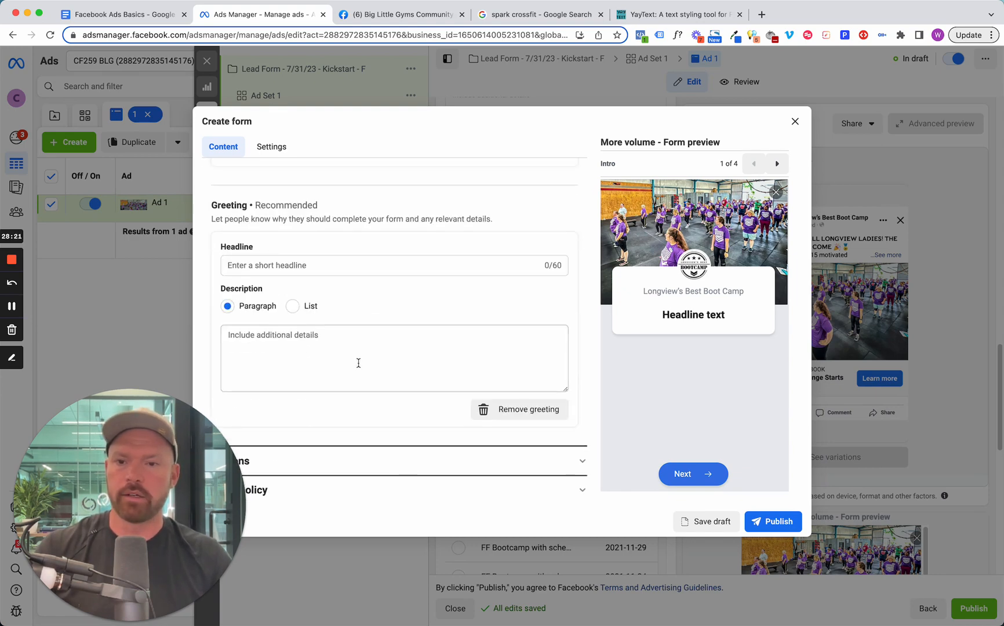
{"action": "left_click", "coordinate": [322, 265]}
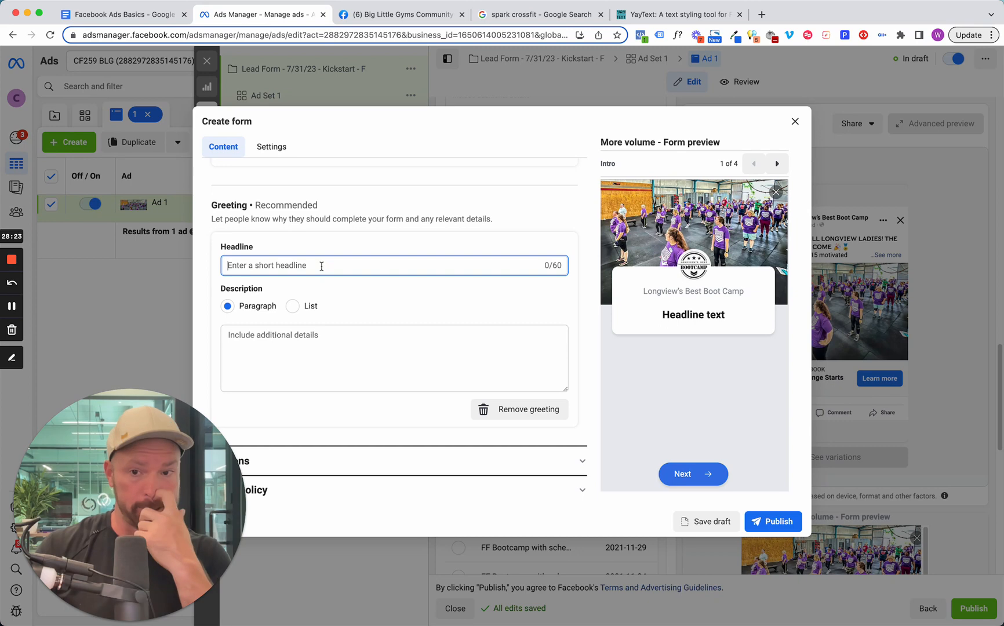
{"action": "type", "text": "6 Week Challenge Start"}
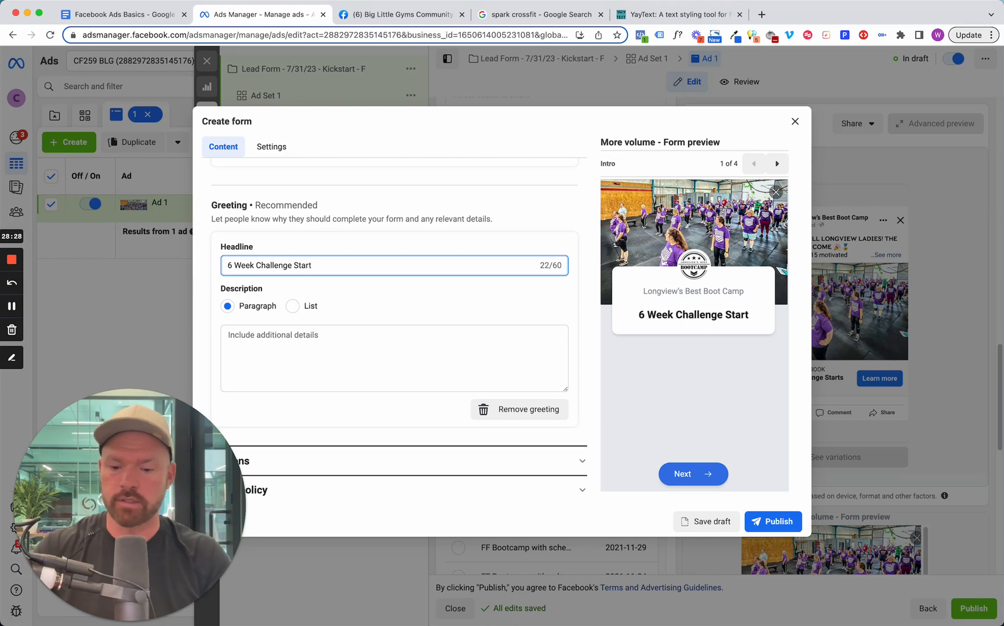
{"action": "type", "text": "s August"}
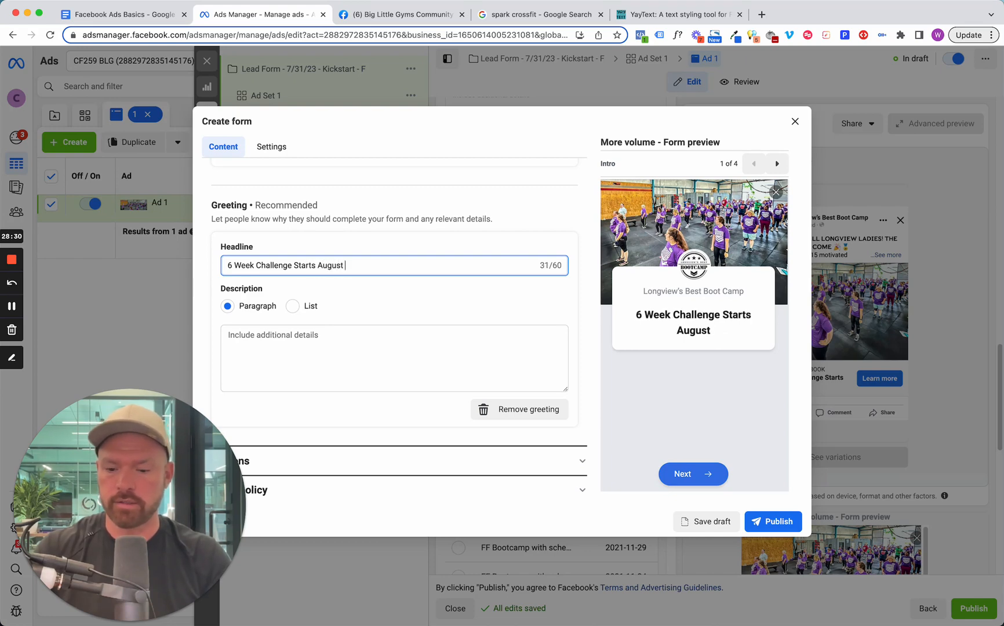
{"action": "type", "text": " 12th"}
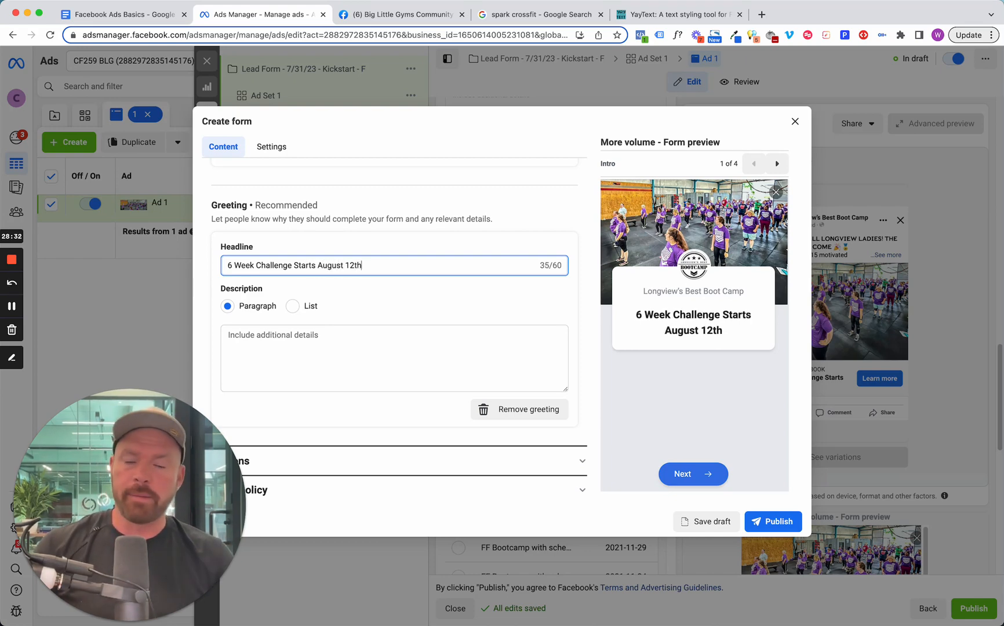
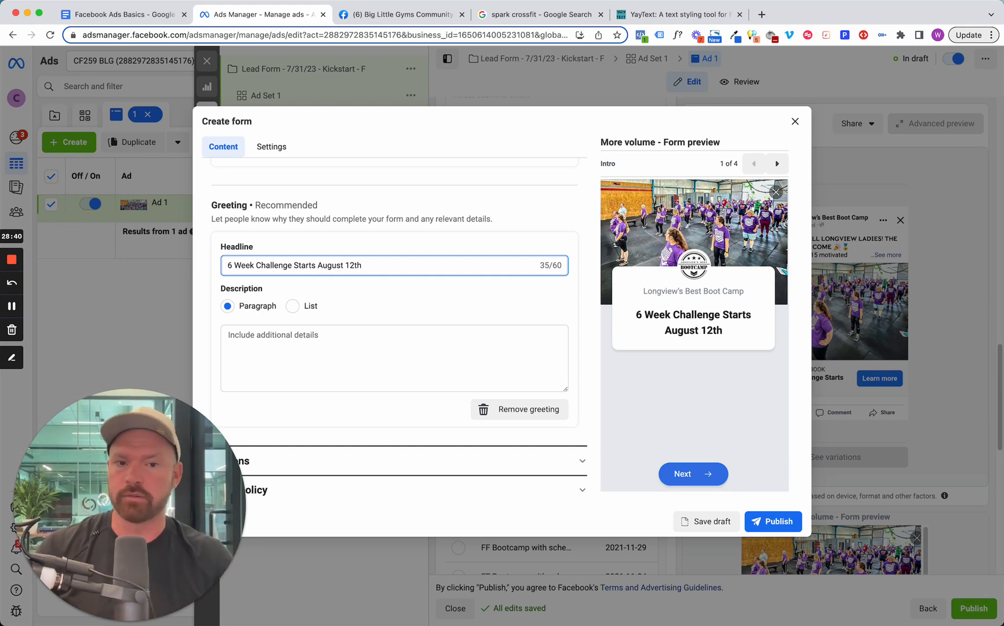
Add an exclamation mark to the end of the greeting headline.
{"action": "left_click", "coordinate": [359, 359]}
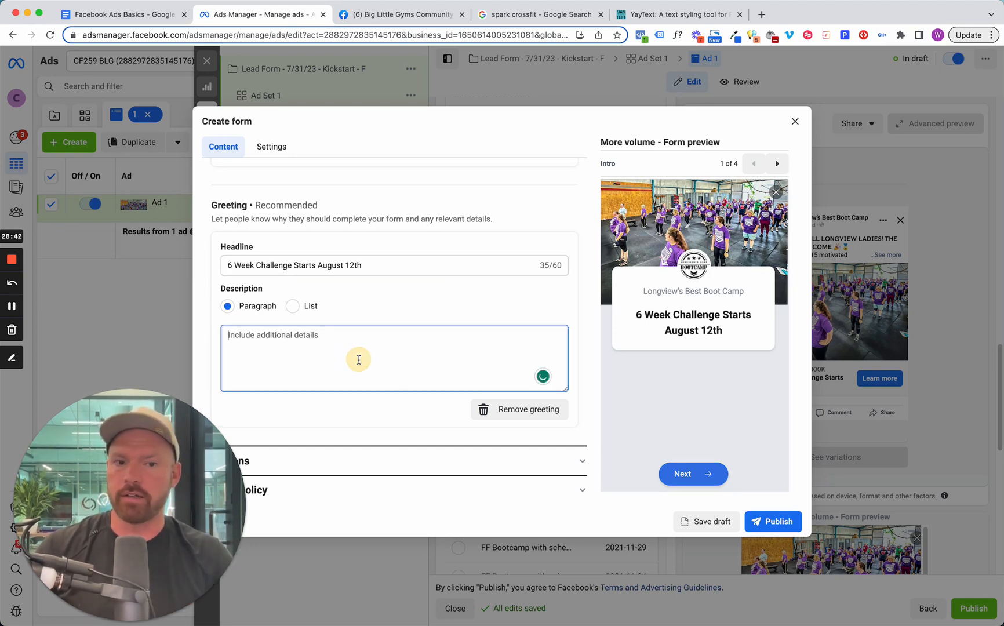
{"action": "left_click", "coordinate": [399, 268]}
{"action": "type", "text": "!"}
{"action": "left_click", "coordinate": [385, 359]}
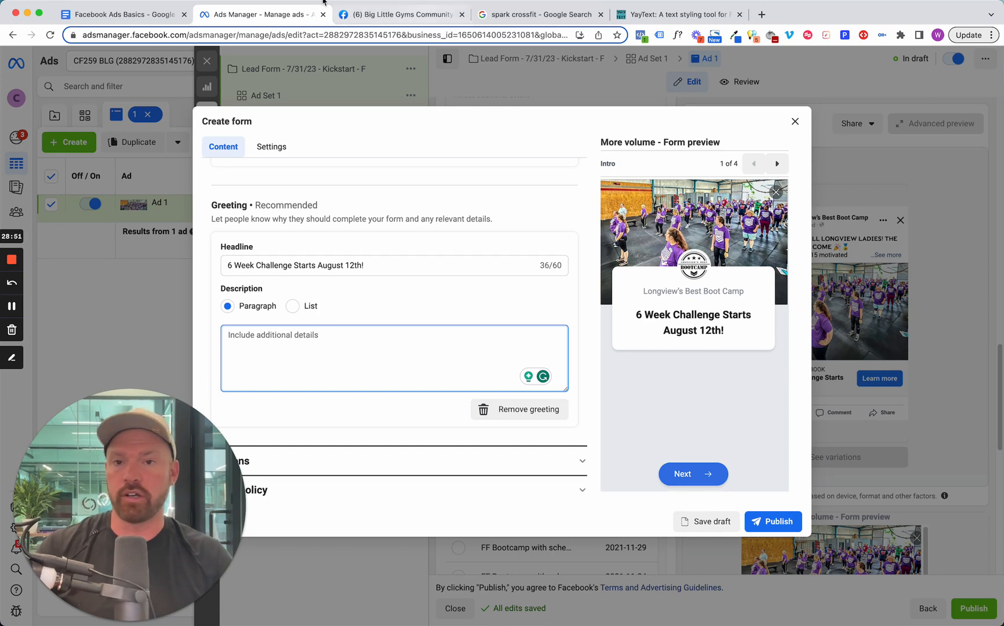
In the Facebook Ads Basics document, copy the example ad copy from "We're on the hunt" through "Tap below to sign up!".
{"action": "left_click", "coordinate": [145, 14]}
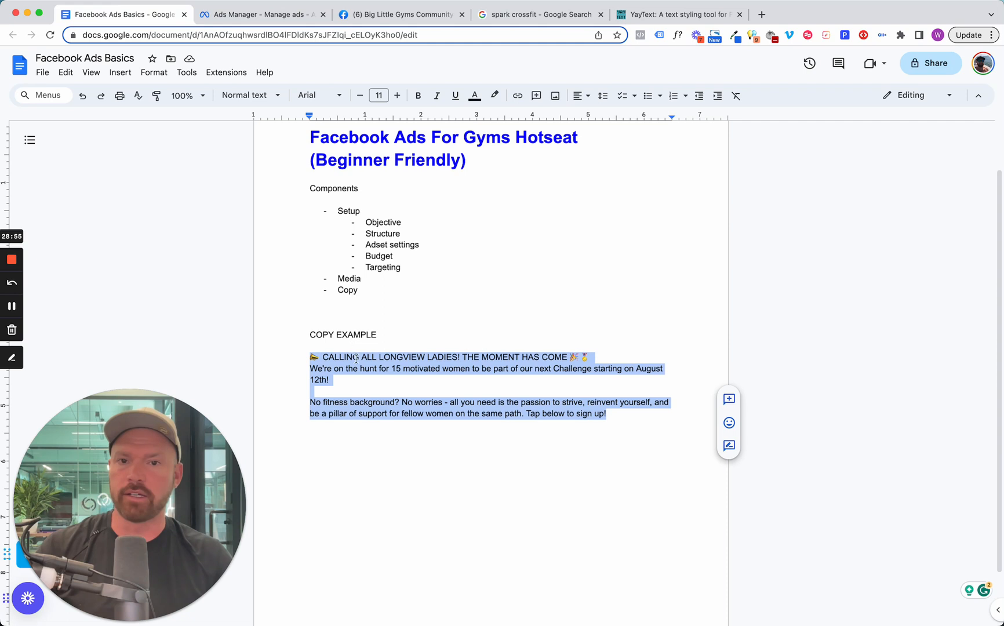
{"action": "left_click", "coordinate": [343, 374]}
{"action": "left_click_drag", "start_coordinate": [606, 415], "coordinate": [320, 371]}
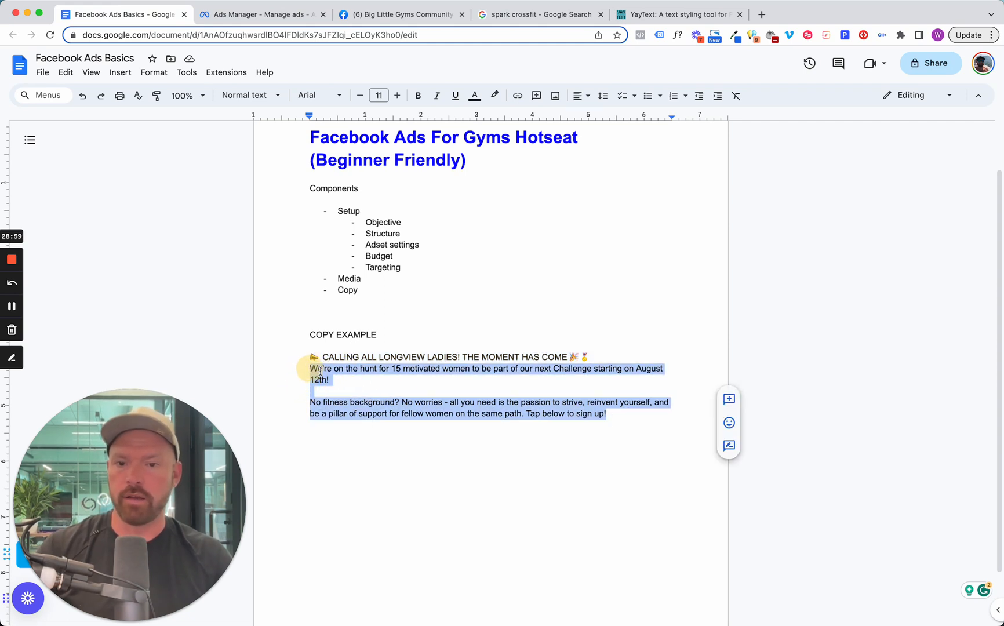
{"action": "right_click", "coordinate": [320, 371]}
{"action": "left_click", "coordinate": [392, 95]}
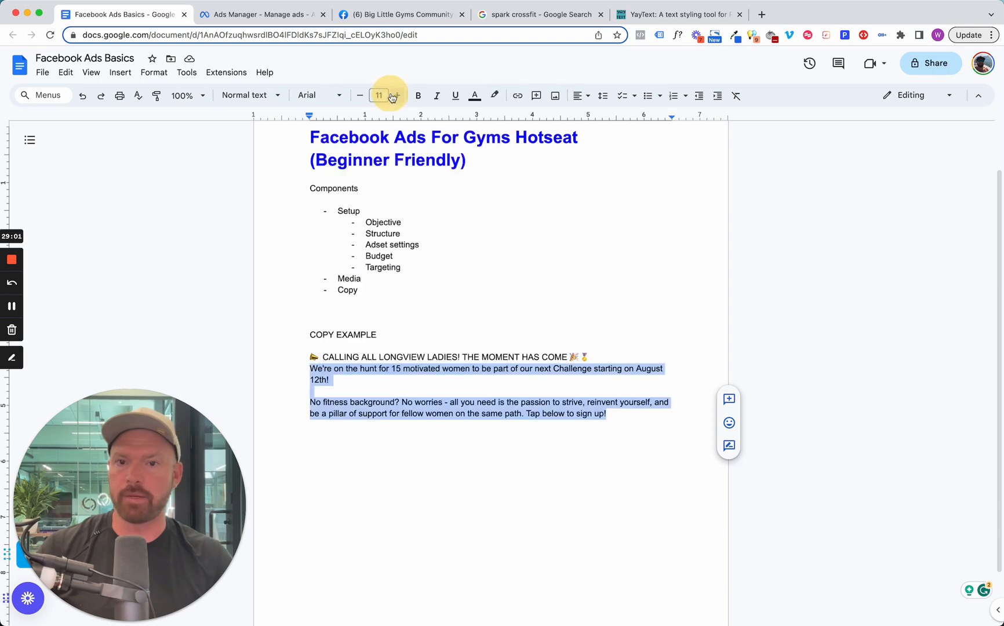
Open ChatGPT in a new browser tab and start a new chat.
{"action": "left_click", "coordinate": [761, 14]}
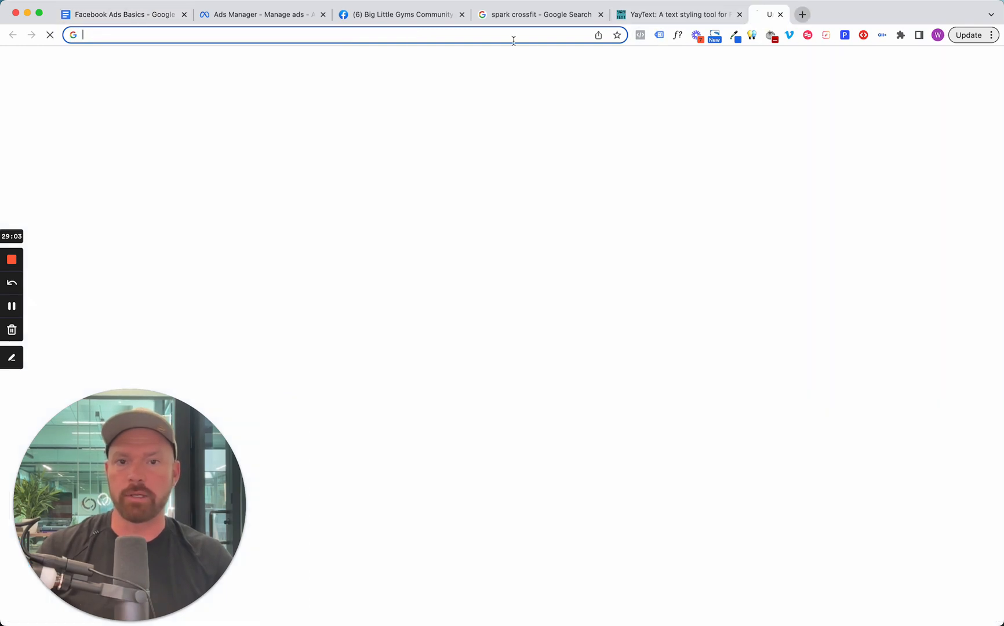
{"action": "type", "text": "open"}
{"action": "key", "text": "Return"}
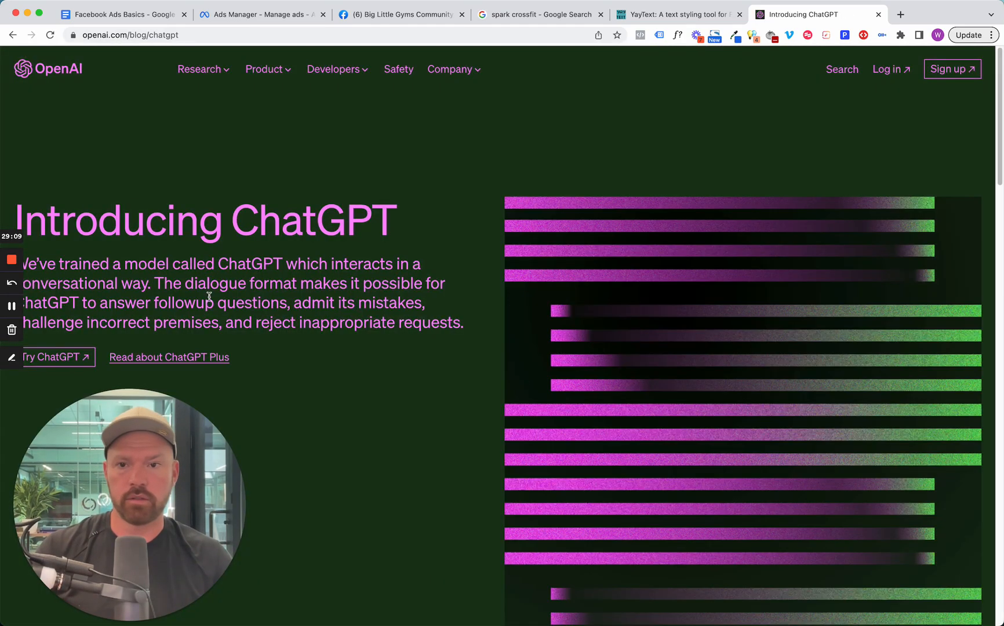
{"action": "left_click", "coordinate": [56, 358]}
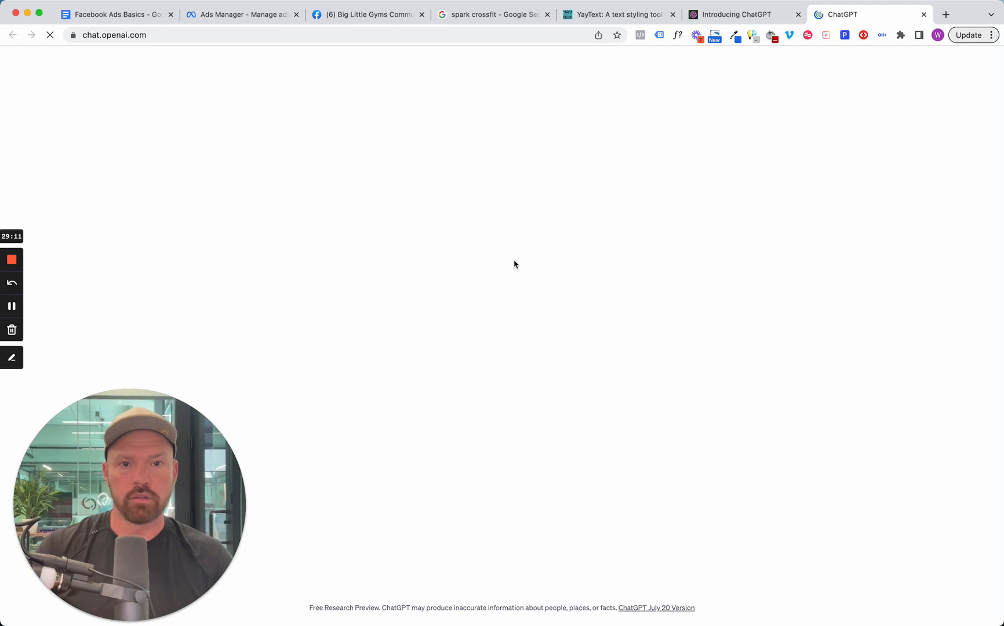
{"action": "left_click", "coordinate": [59, 64]}
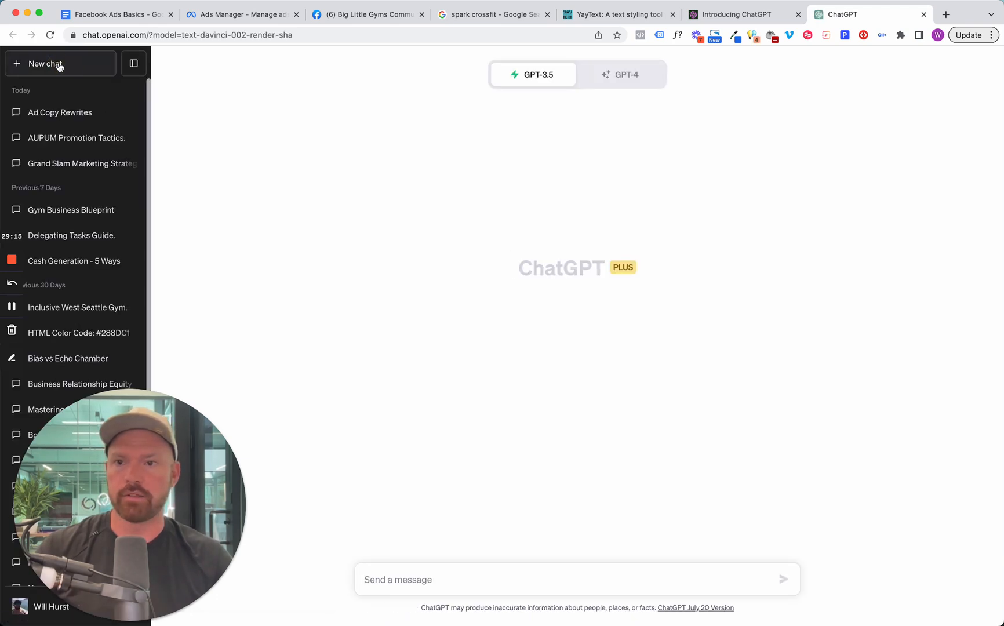
Ask ChatGPT to rewrite 3 different versions of the copied ad text.
{"action": "left_click", "coordinate": [540, 585]}
{"action": "type", "text": "Rew"}
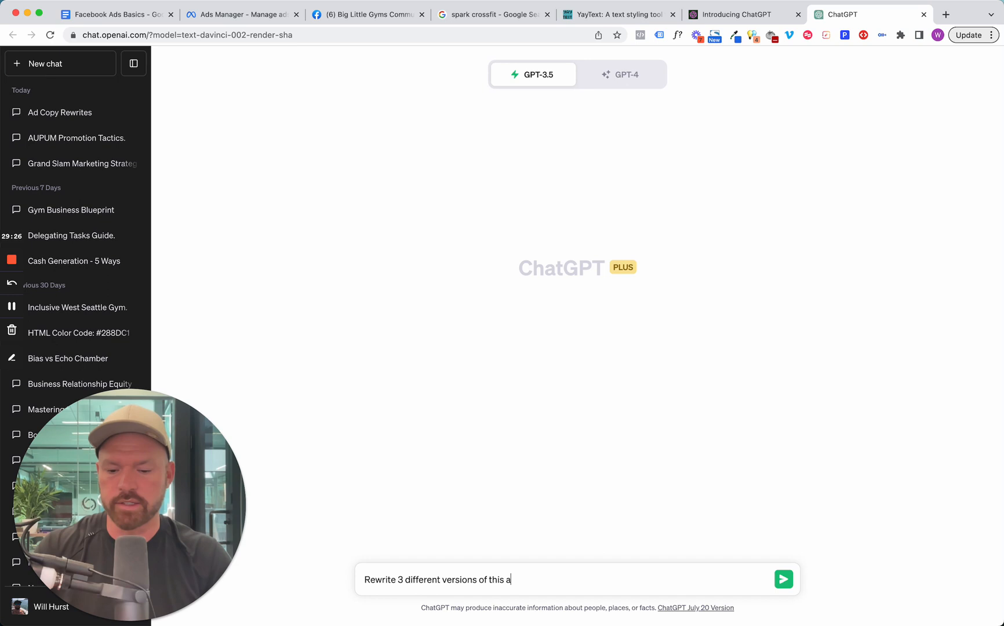
{"action": "key", "text": "shift+Return"}
{"action": "key", "text": "shift+Return"}
{"action": "key", "text": "super+v"}
{"action": "key", "text": "Return"}
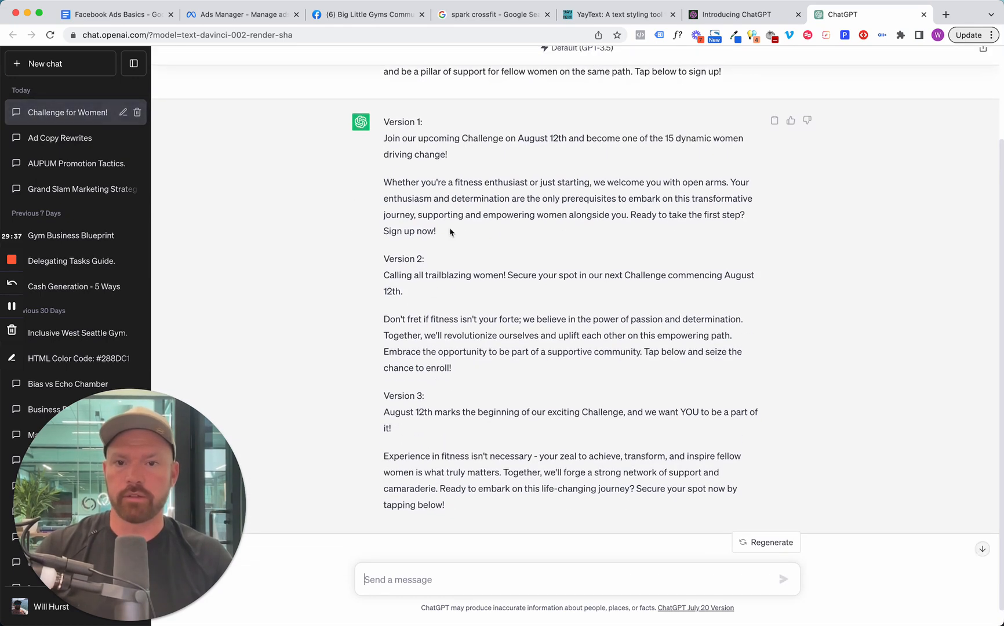
Copy the Version 1 text from ChatGPT's reply and paste it into the form's greeting description in Ads Manager.
{"action": "scroll", "coordinate": [534, 202], "scroll_direction": "up", "scroll_amount": 1}
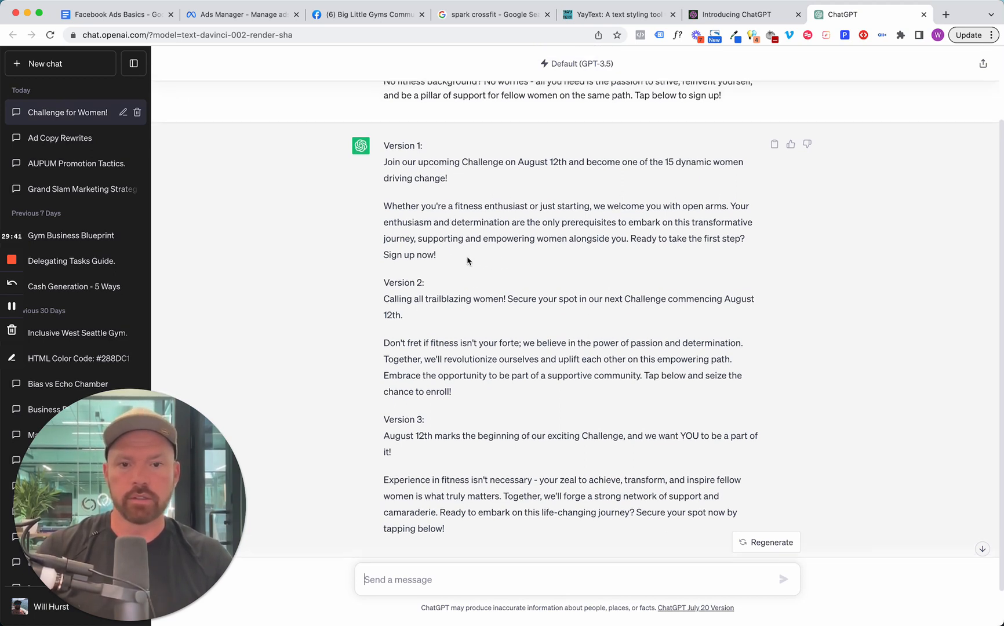
{"action": "left_click_drag", "start_coordinate": [446, 259], "coordinate": [394, 154]}
{"action": "right_click", "coordinate": [408, 155]}
{"action": "left_click", "coordinate": [435, 183]}
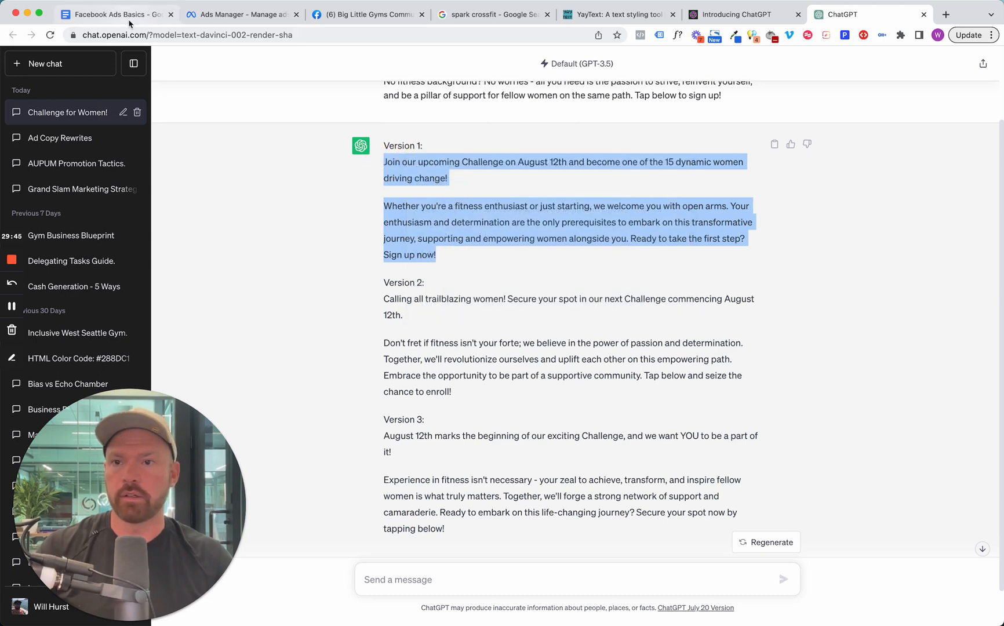
{"action": "left_click", "coordinate": [125, 14]}
{"action": "left_click", "coordinate": [233, 15]}
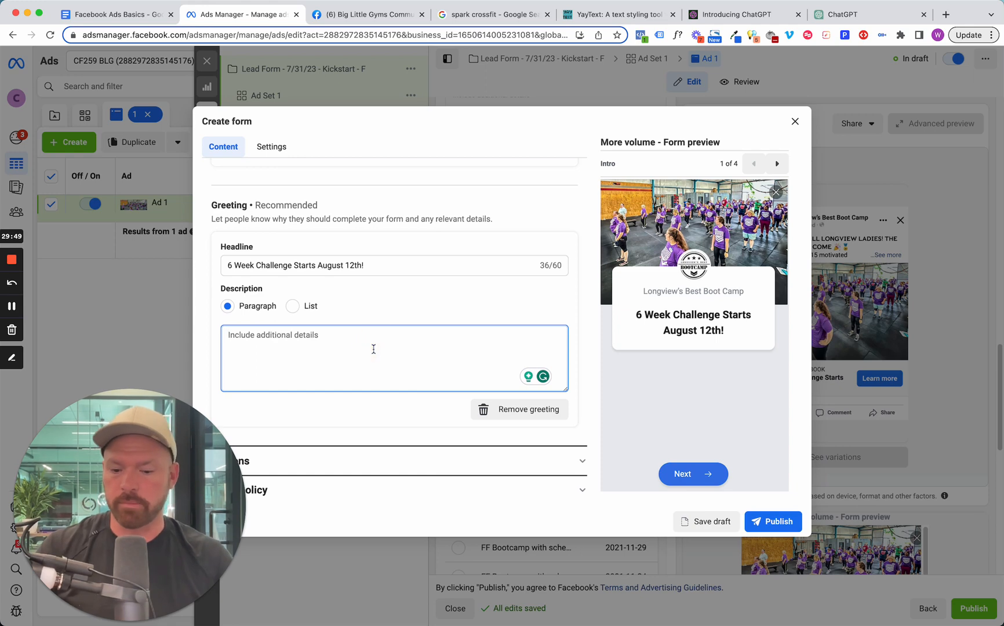
{"action": "key", "text": "super+v"}
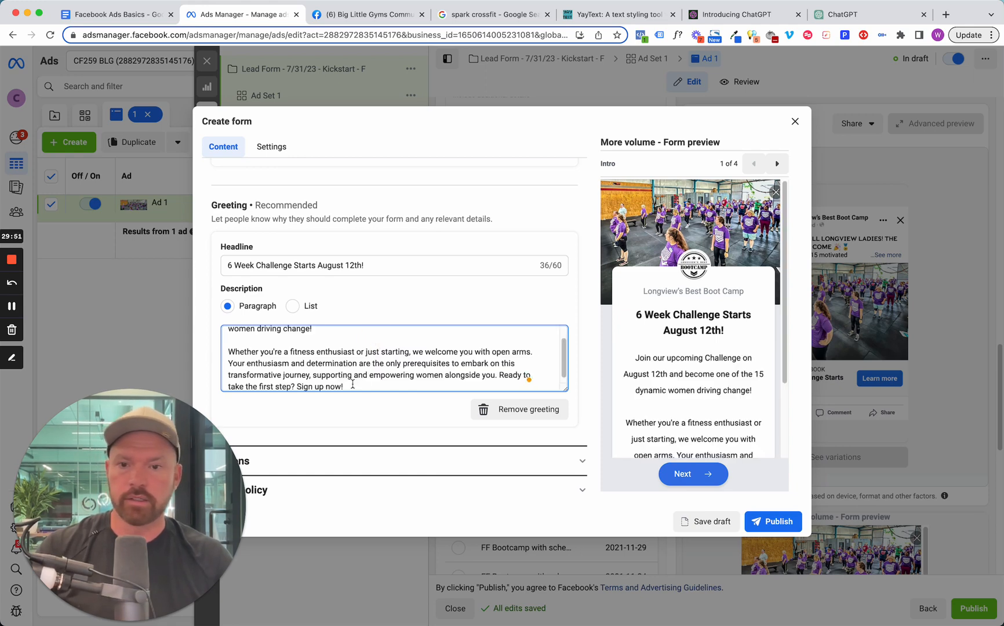
Delete the sentence beginning "Your enthusiasm and determination" from the greeting description and check the form preview.
{"action": "scroll", "coordinate": [353, 385], "scroll_direction": "up", "scroll_amount": 2}
{"action": "scroll", "coordinate": [324, 342], "scroll_direction": "down", "scroll_amount": 1}
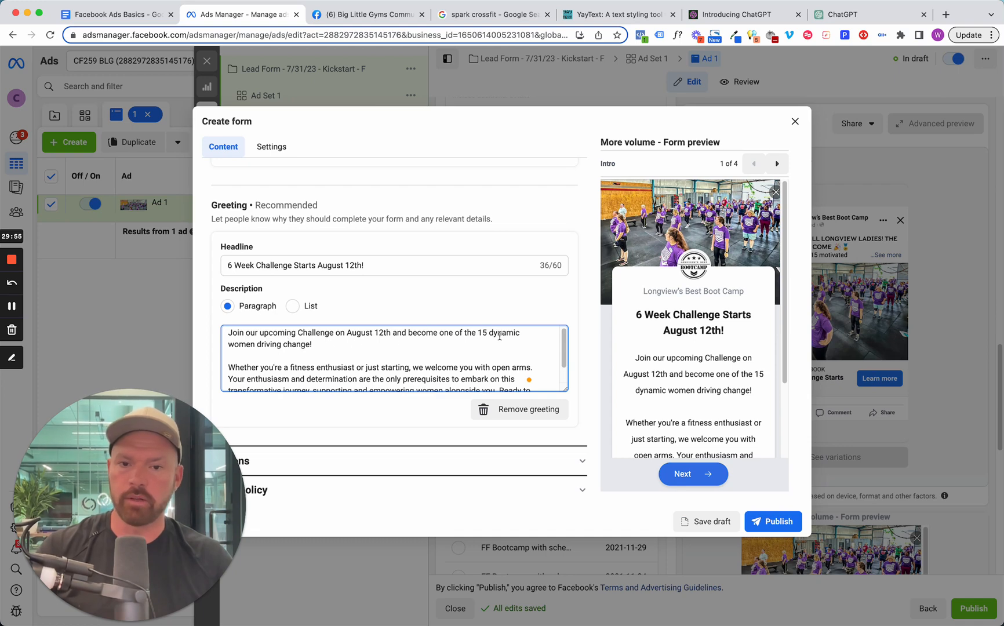
{"action": "scroll", "coordinate": [296, 365], "scroll_direction": "down", "scroll_amount": 1}
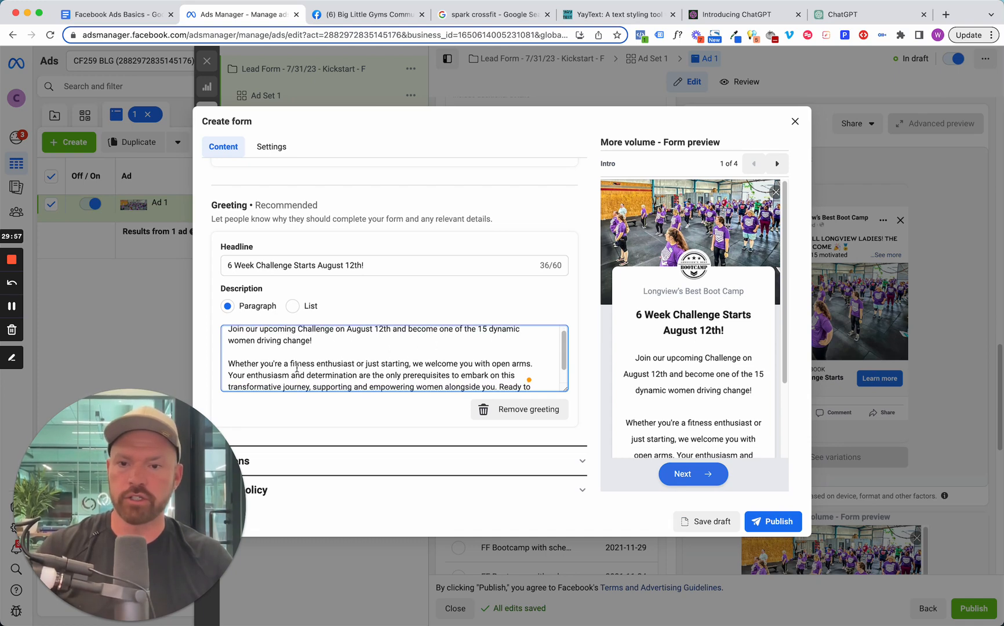
{"action": "scroll", "coordinate": [297, 368], "scroll_direction": "down", "scroll_amount": 1}
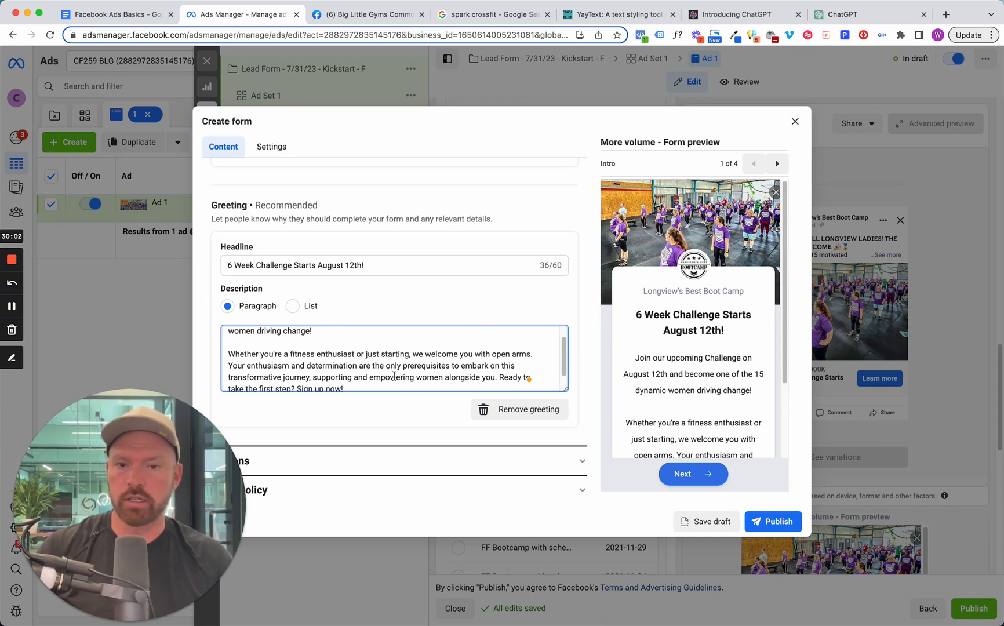
{"action": "left_click_drag", "start_coordinate": [497, 378], "coordinate": [233, 367]}
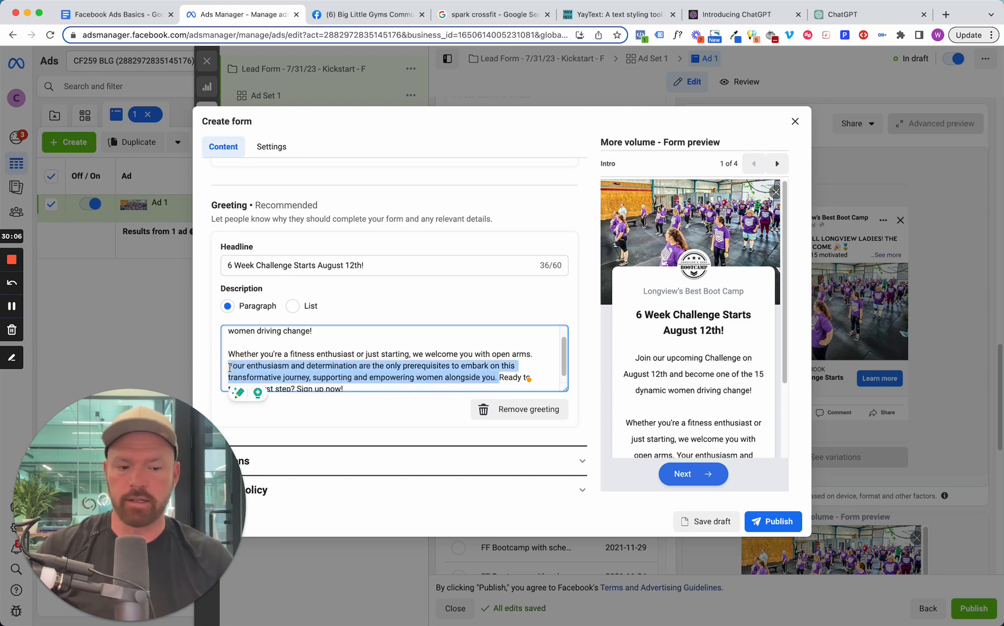
{"action": "key", "text": "BackSpace"}
{"action": "key", "text": "BackSpace"}
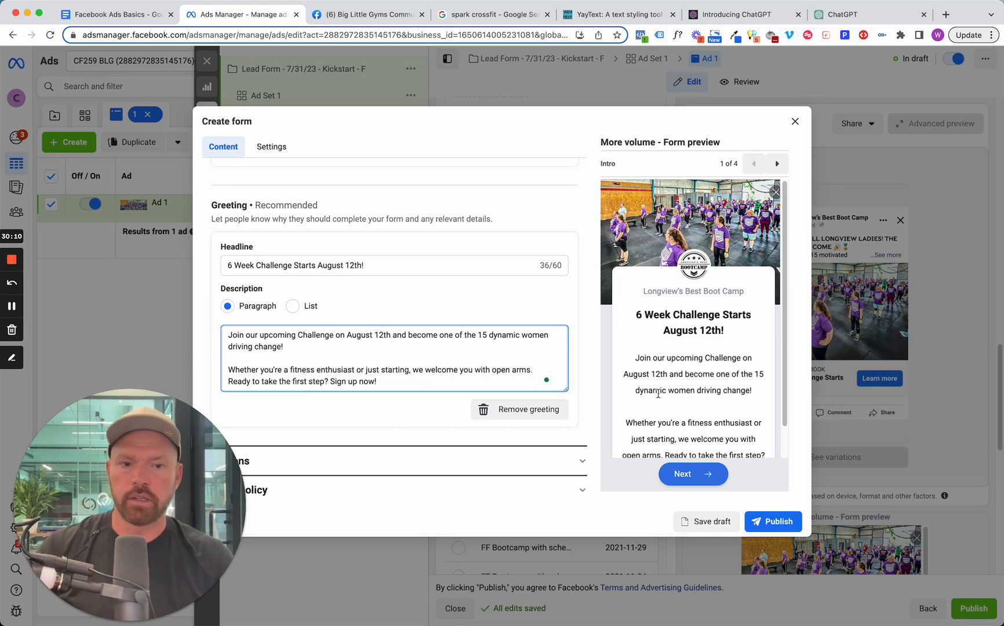
{"action": "scroll", "coordinate": [656, 387], "scroll_direction": "down", "scroll_amount": 2}
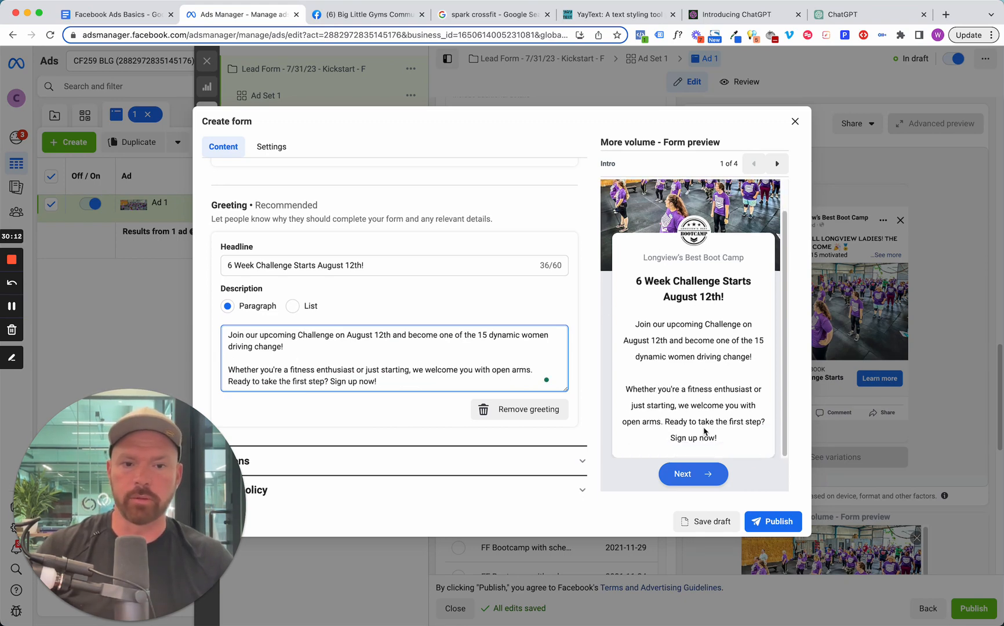
In the form's Questions section, enter "Enter your information below and we will follow up with you:" as the prefill questions description.
{"action": "scroll", "coordinate": [457, 355], "scroll_direction": "down", "scroll_amount": 2}
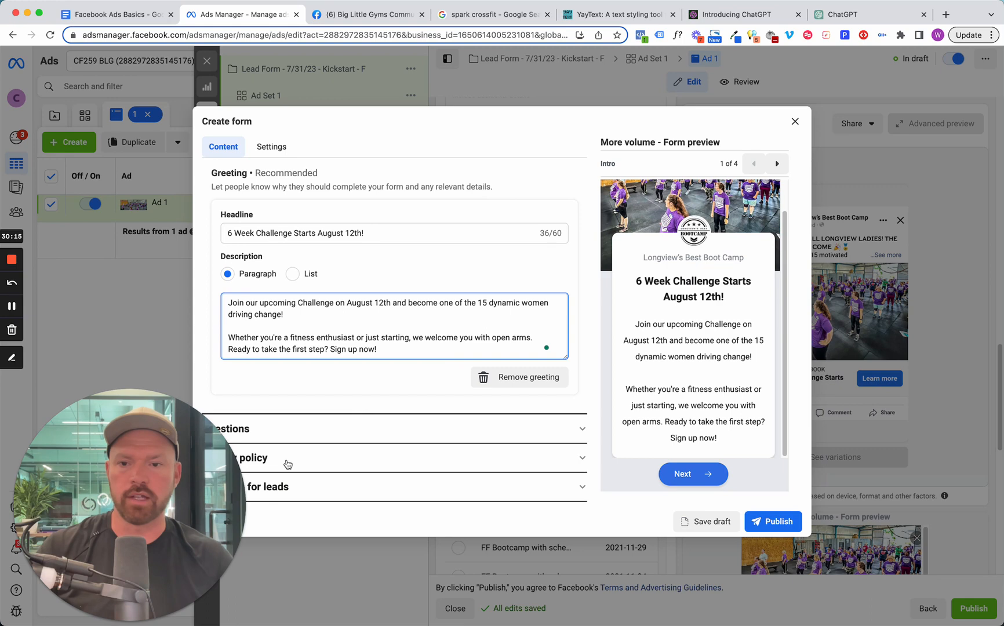
{"action": "left_click", "coordinate": [303, 433]}
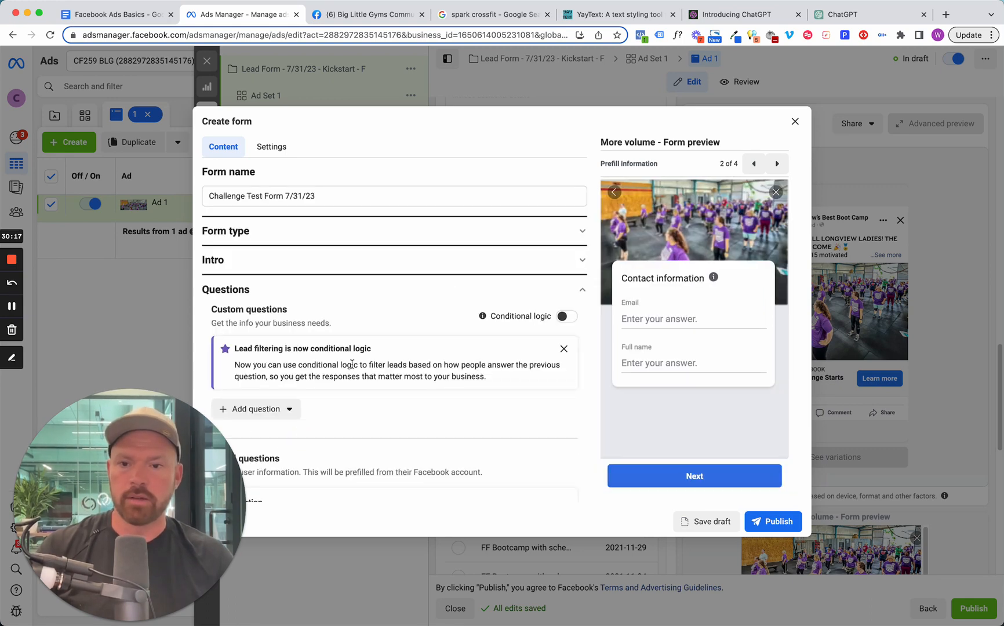
{"action": "scroll", "coordinate": [336, 400], "scroll_direction": "down", "scroll_amount": 5}
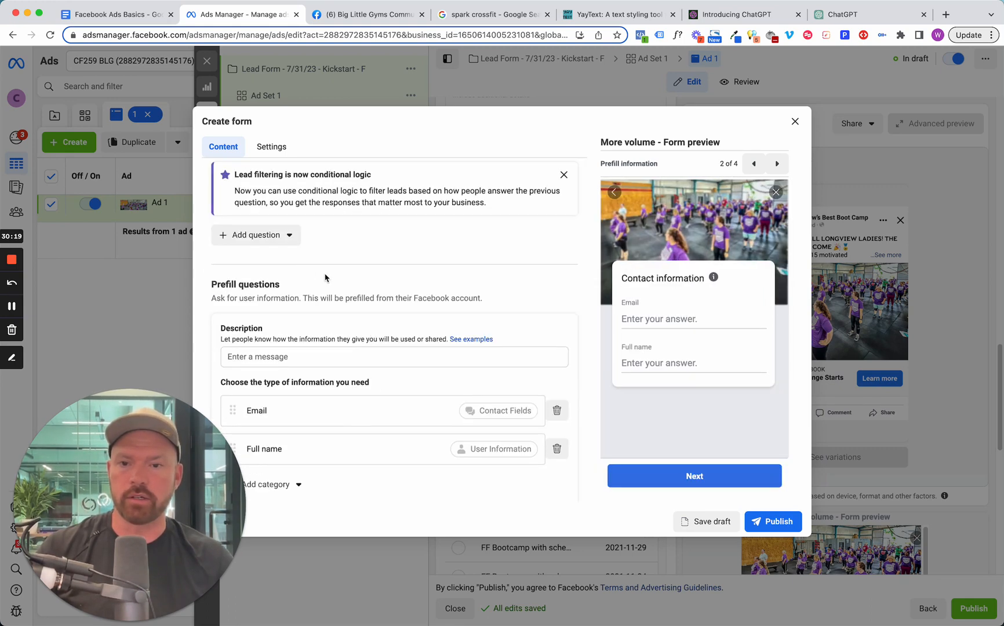
{"action": "scroll", "coordinate": [330, 284], "scroll_direction": "up", "scroll_amount": 3}
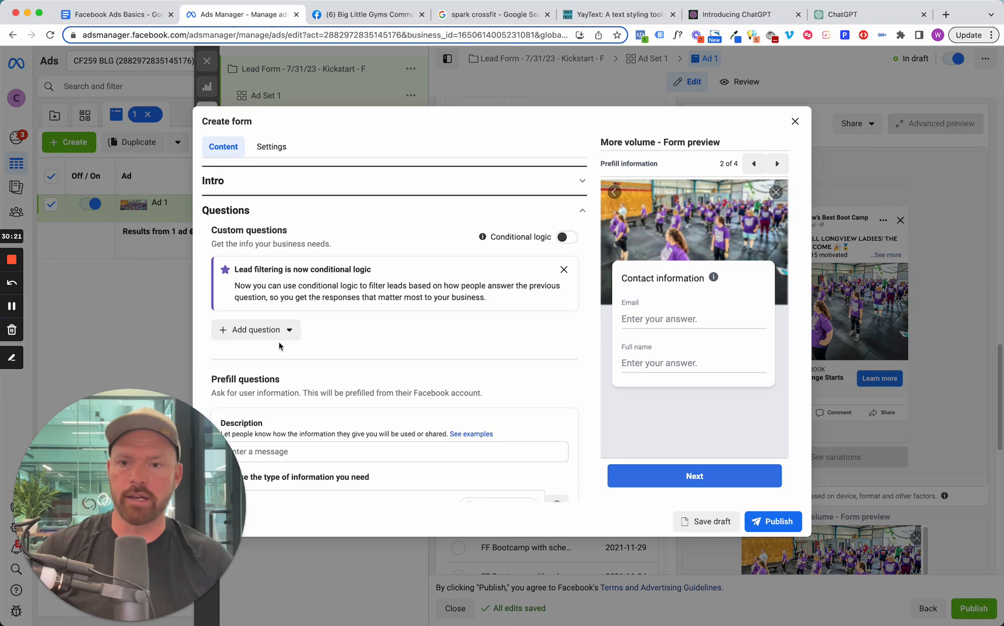
{"action": "scroll", "coordinate": [394, 341], "scroll_direction": "down", "scroll_amount": 3}
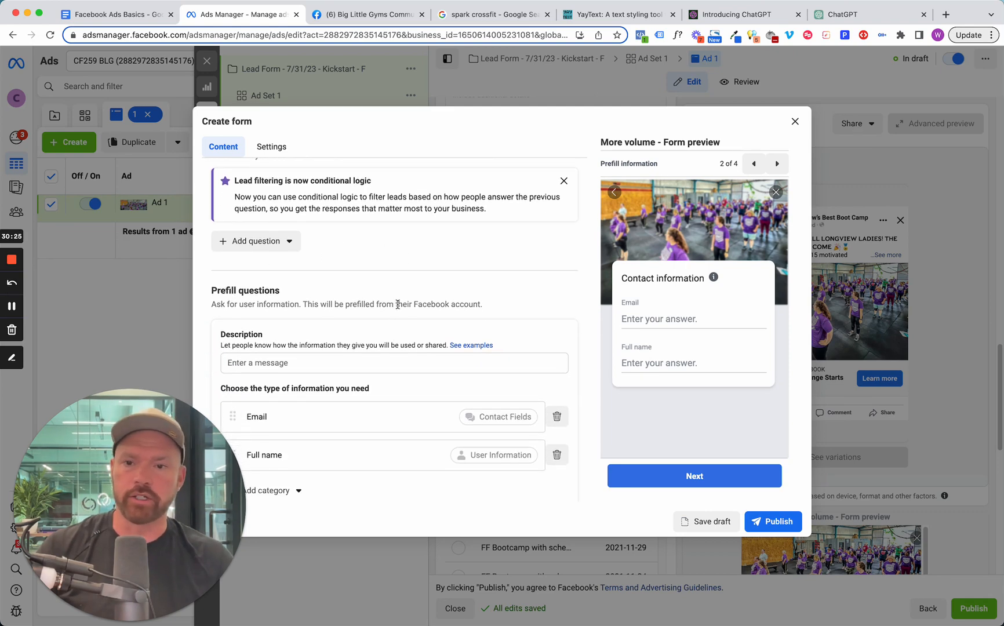
{"action": "scroll", "coordinate": [397, 307], "scroll_direction": "down", "scroll_amount": 2}
{"action": "left_click", "coordinate": [271, 305]}
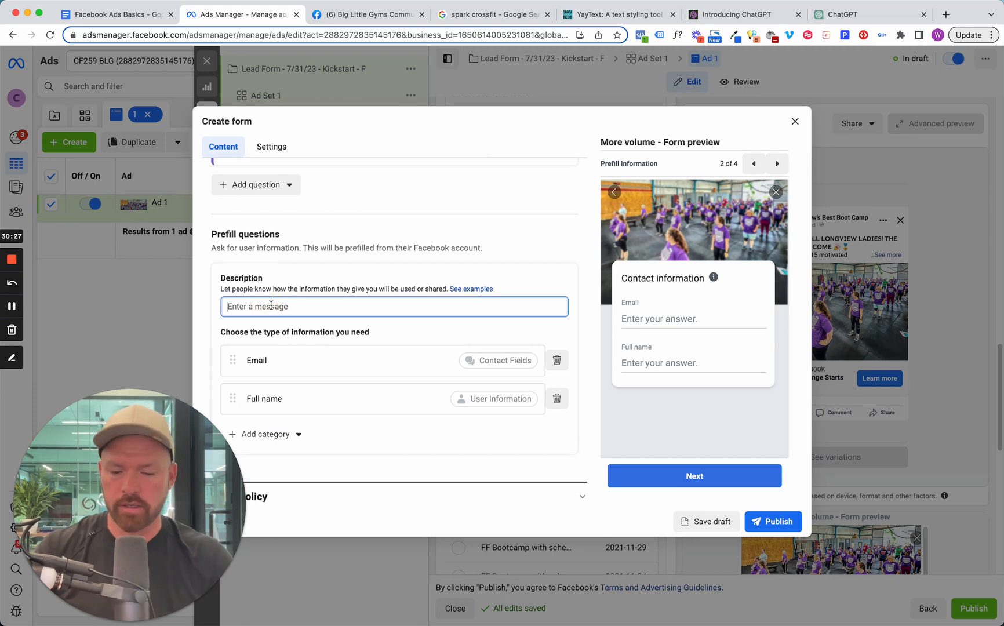
{"action": "type", "text": "Enter yopu"}
{"action": "type", "text": " information beli"}
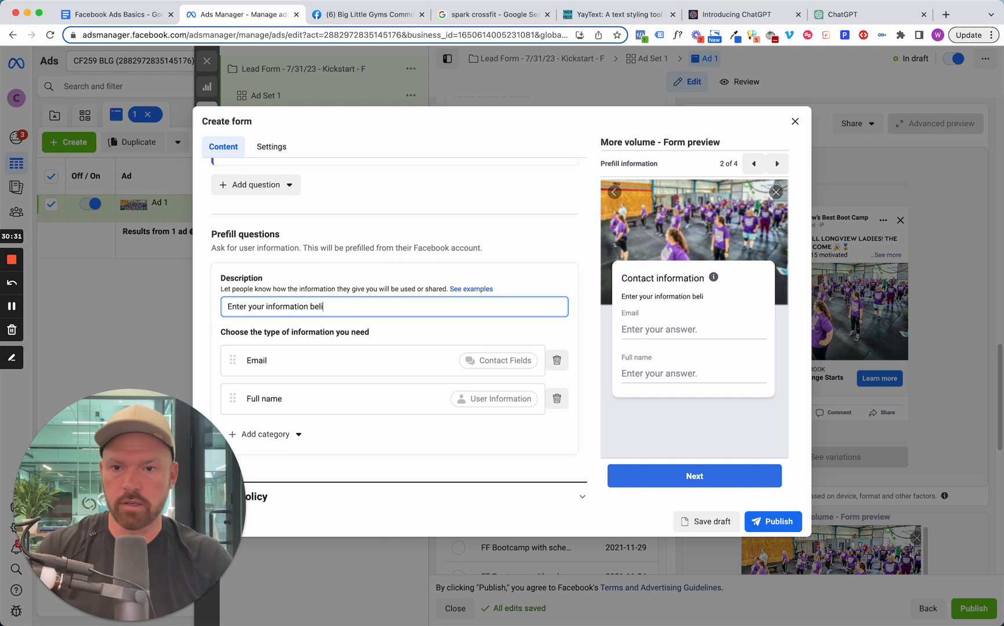
{"action": "key", "text": "BackSpace"}
{"action": "type", "text": "ow and sche"}
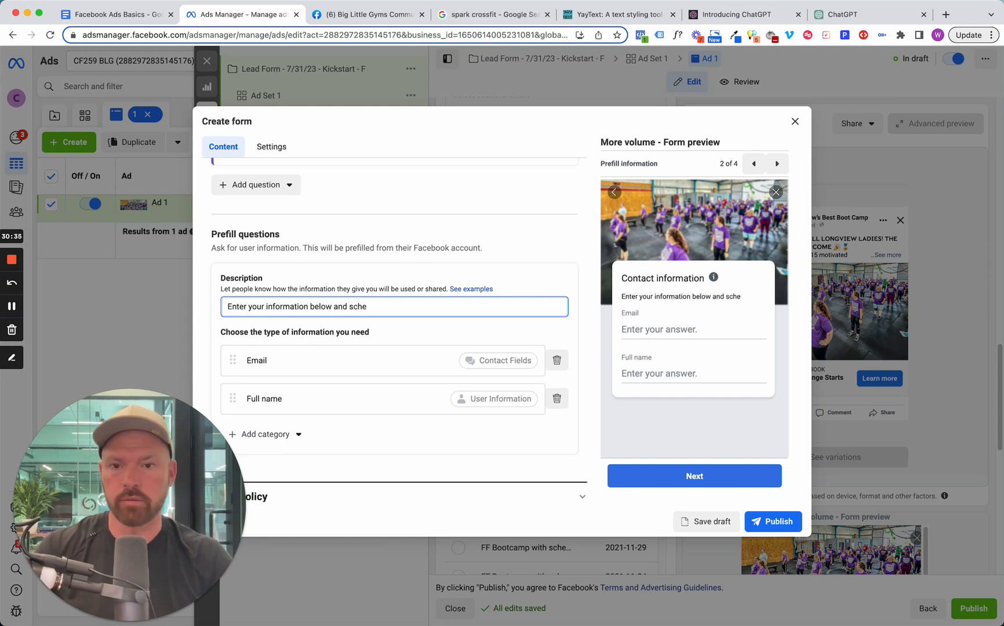
{"action": "type", "text": "duwe will foll"}
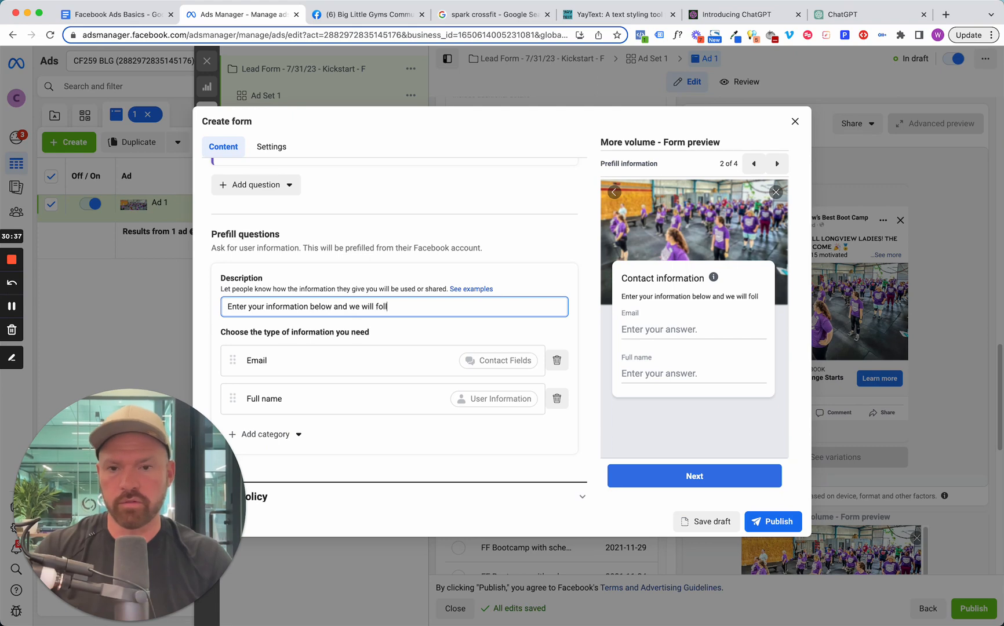
{"action": "type", "text": "ow up with you:"}
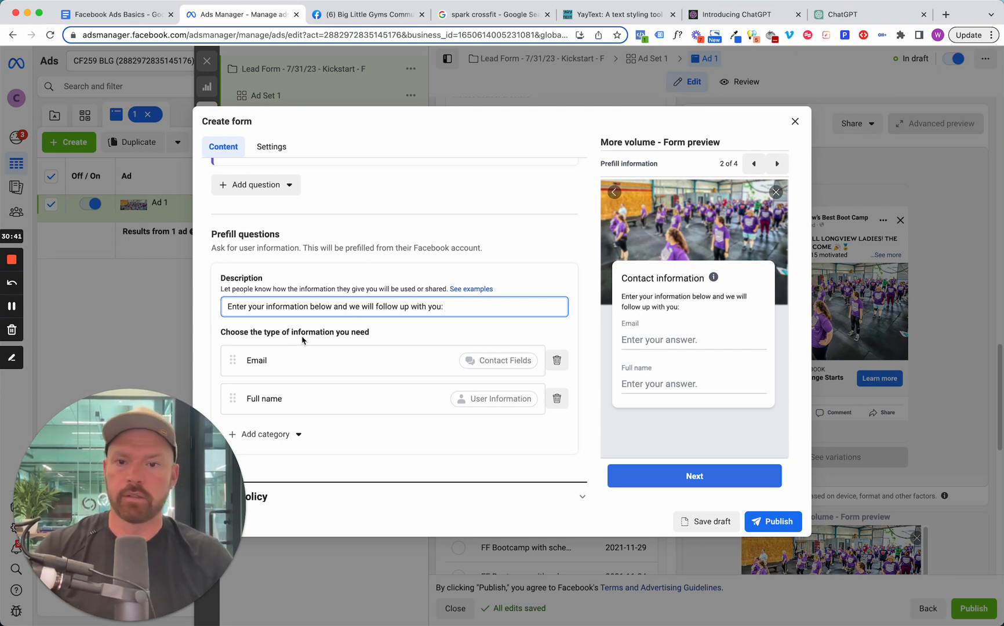
Add a phone number contact field to the prefill questions and order the fields as full name, phone number, email.
{"action": "scroll", "coordinate": [289, 359], "scroll_direction": "down", "scroll_amount": 1}
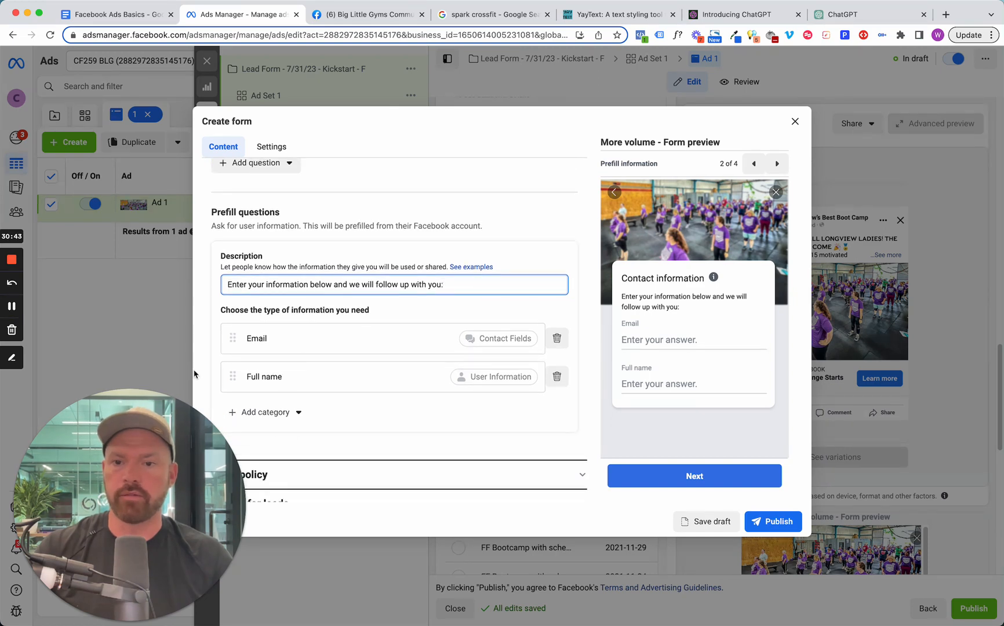
{"action": "left_click_drag", "start_coordinate": [235, 376], "coordinate": [226, 325]}
{"action": "left_click", "coordinate": [300, 418]}
{"action": "mouse_move", "coordinate": [328, 439]}
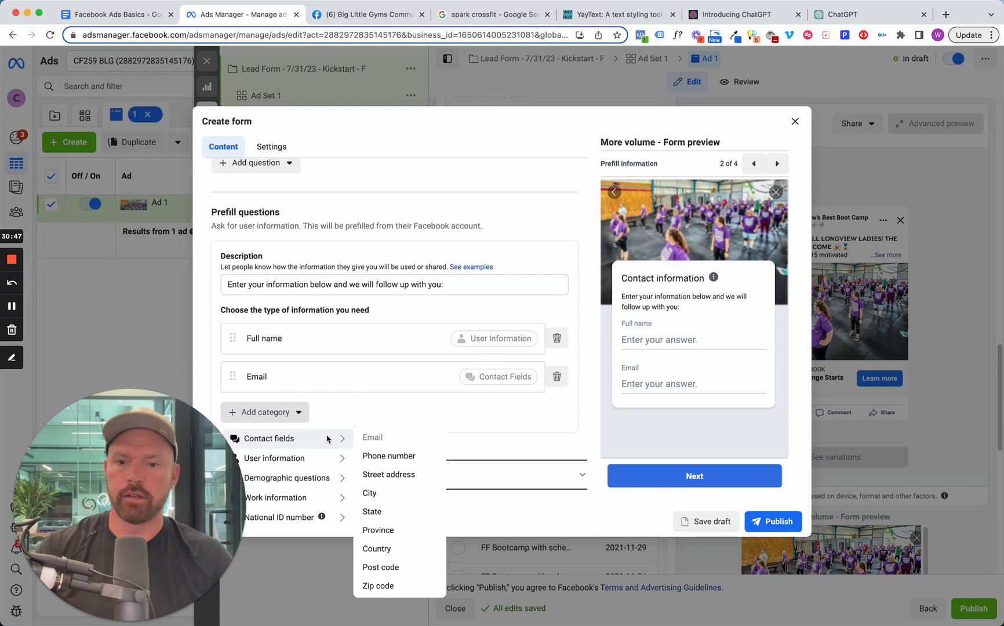
{"action": "left_click", "coordinate": [401, 457]}
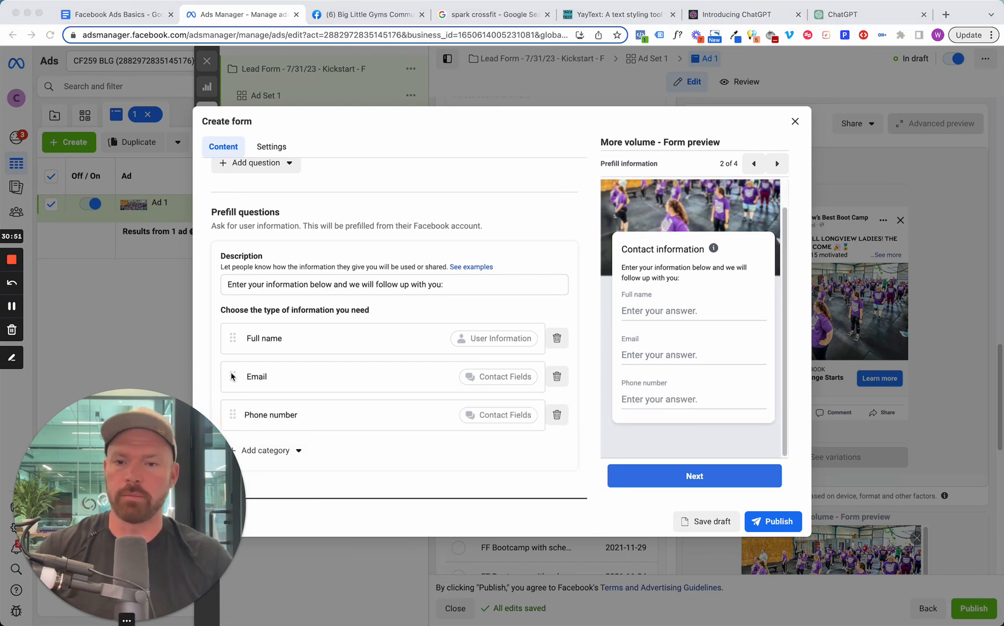
{"action": "left_click_drag", "start_coordinate": [231, 377], "coordinate": [234, 417]}
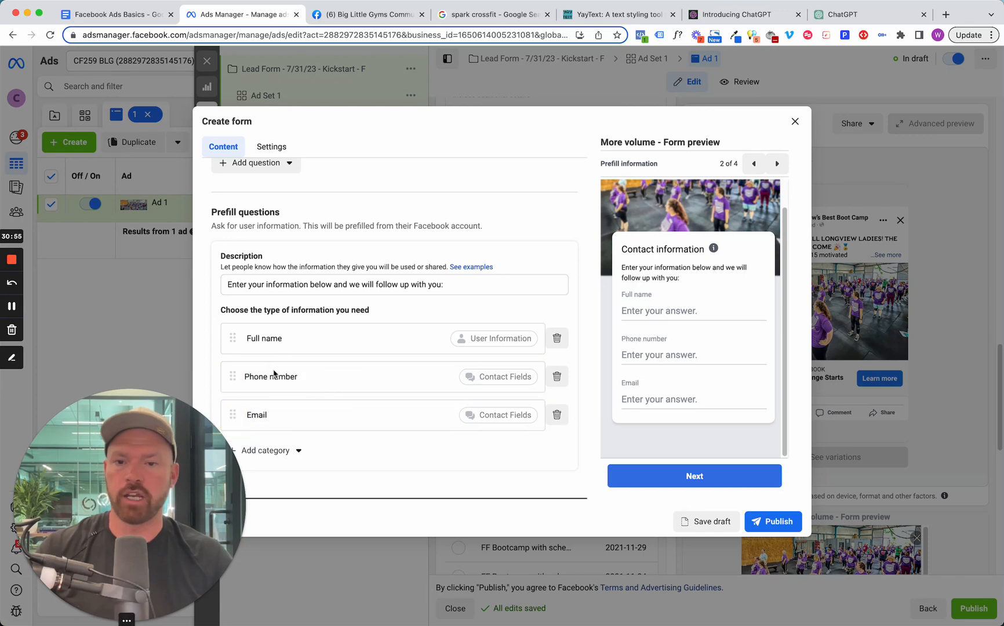
In the form's Privacy policy section, set the link text to "Privacy Policy" and leave the link itself empty.
{"action": "scroll", "coordinate": [336, 405], "scroll_direction": "down", "scroll_amount": 2}
{"action": "left_click", "coordinate": [565, 457]}
{"action": "left_click", "coordinate": [302, 287]}
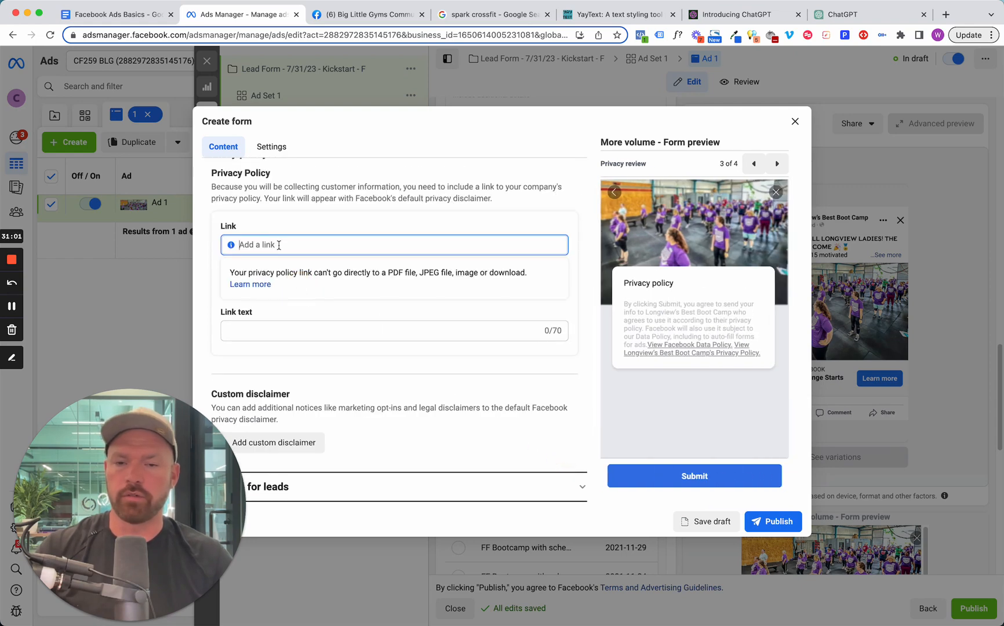
{"action": "type", "text": "Privacy Policy"}
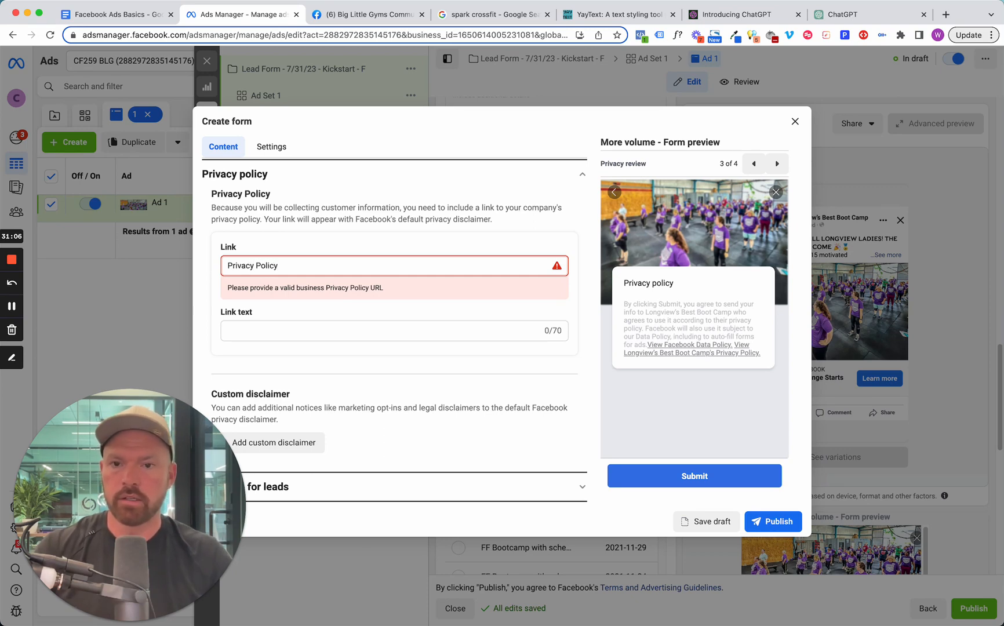
{"action": "left_click", "coordinate": [267, 330]}
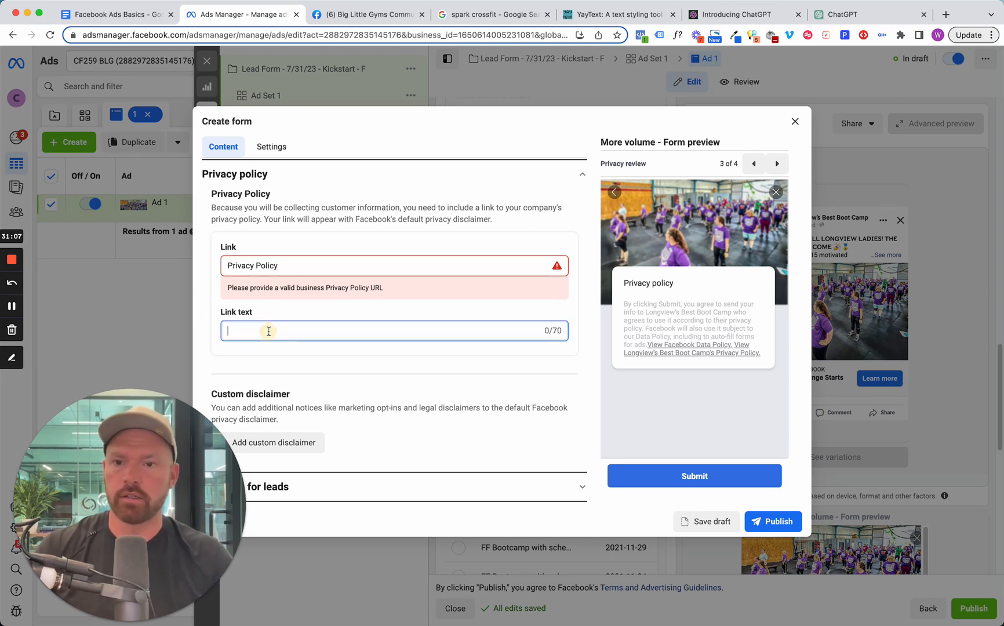
{"action": "left_click", "coordinate": [245, 265]}
{"action": "triple_click", "coordinate": [245, 265]}
{"action": "key", "text": "super+c"}
{"action": "key", "text": "BackSpace"}
{"action": "left_click", "coordinate": [266, 328]}
{"action": "key", "text": "super+v"}
Set the privacy policy link to crossfit259.com/privacy.
{"action": "left_click", "coordinate": [265, 265]}
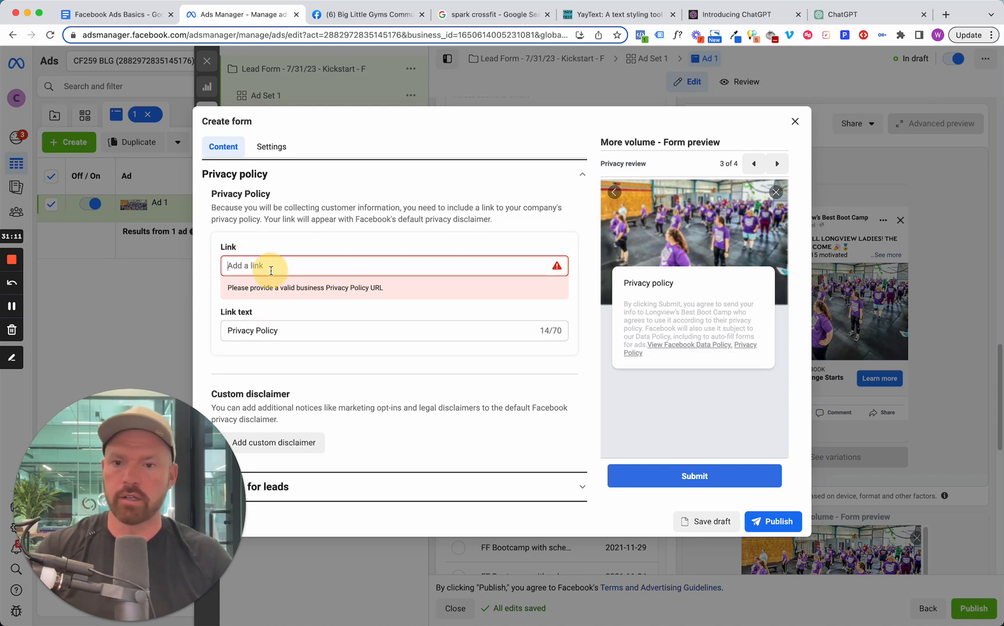
{"action": "type", "text": "cro"}
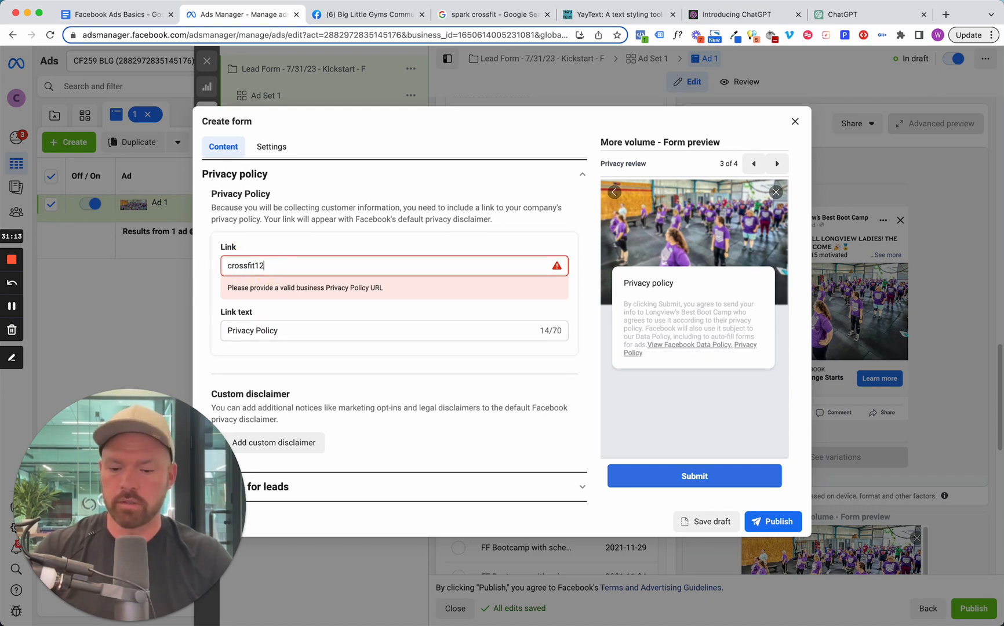
{"action": "type", "text": "ssfit259"}
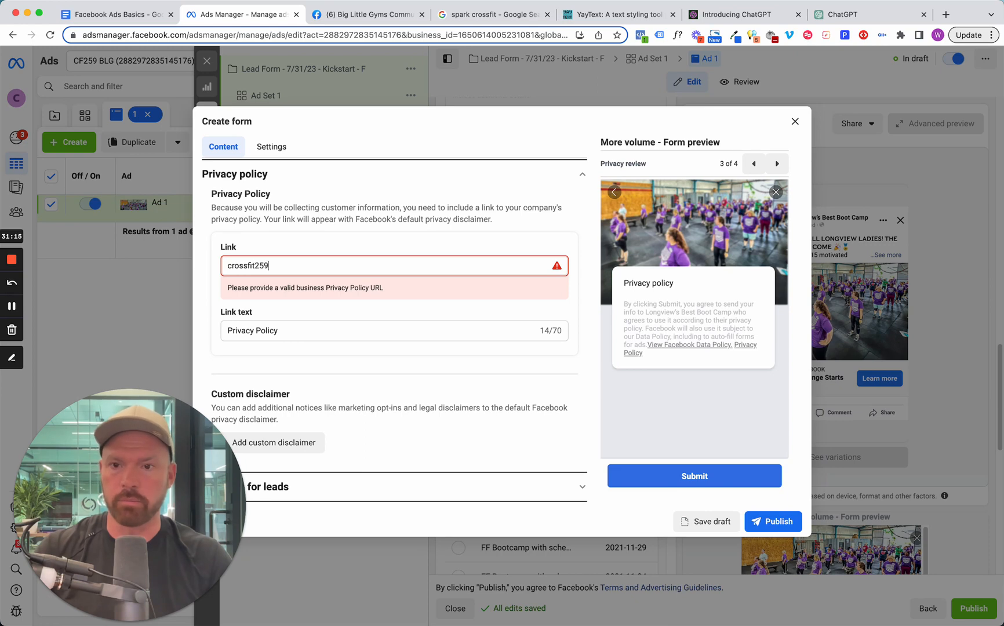
{"action": "type", "text": ".com"}
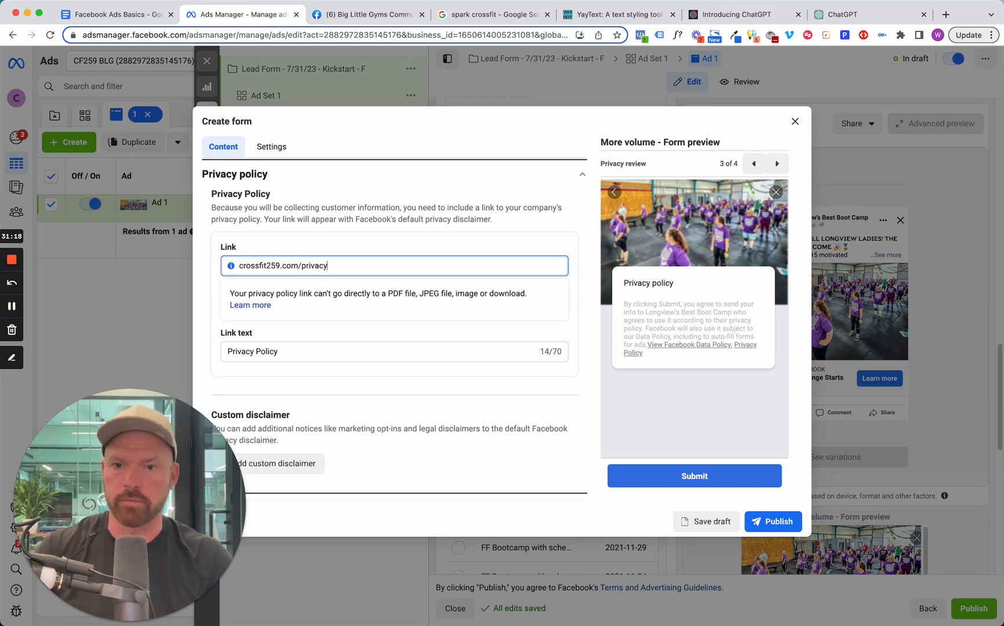
{"action": "type", "text": "/privacy"}
In the Message for leads section, replace the headline with "WAIT! NEXT STEPS!".
{"action": "scroll", "coordinate": [336, 342], "scroll_direction": "down", "scroll_amount": 1}
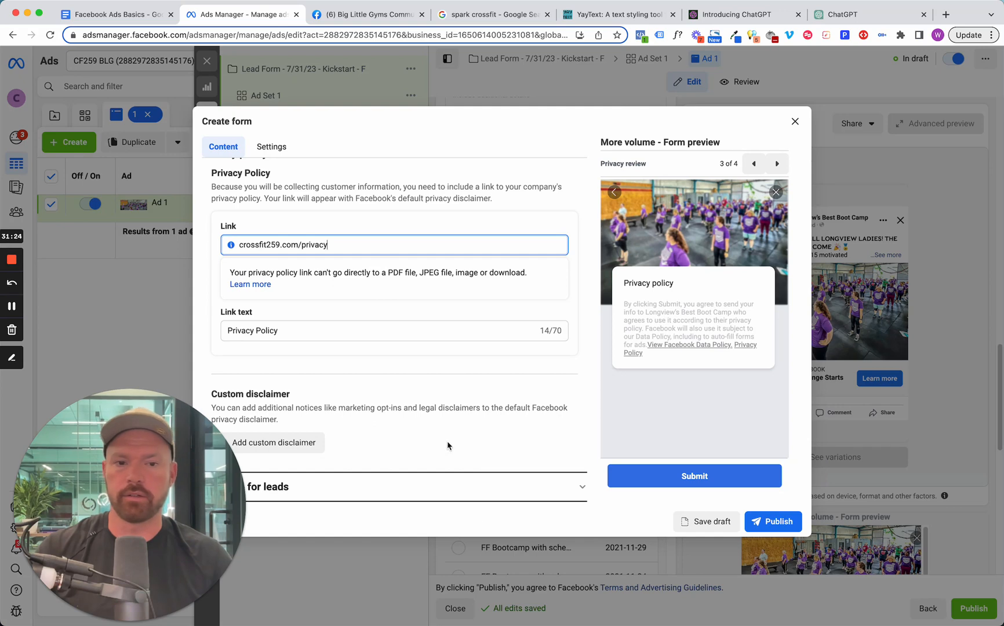
{"action": "left_click", "coordinate": [573, 490]}
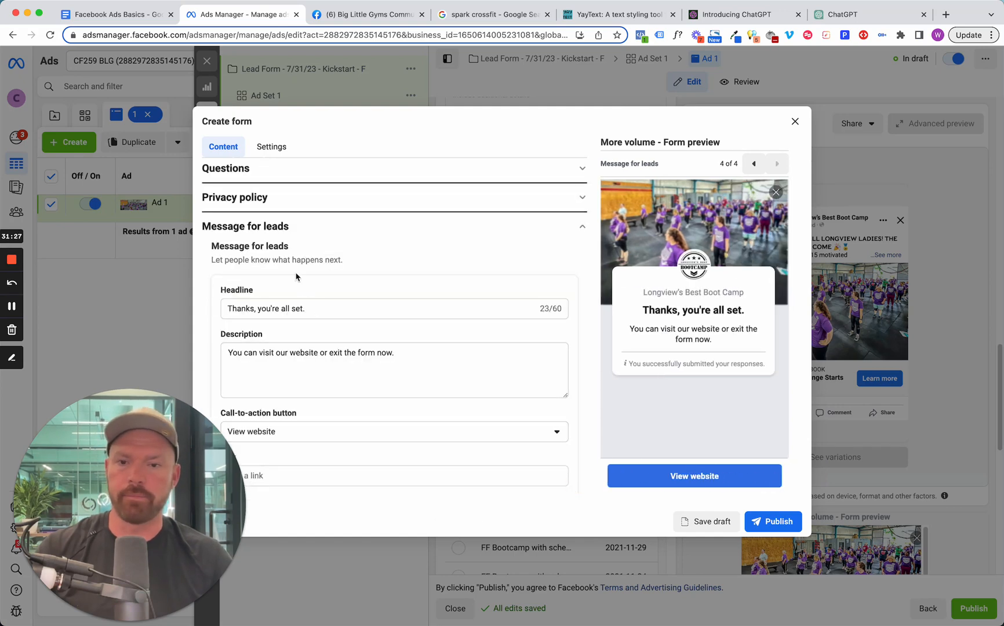
{"action": "left_click", "coordinate": [244, 310]}
{"action": "key", "text": "super+a"}
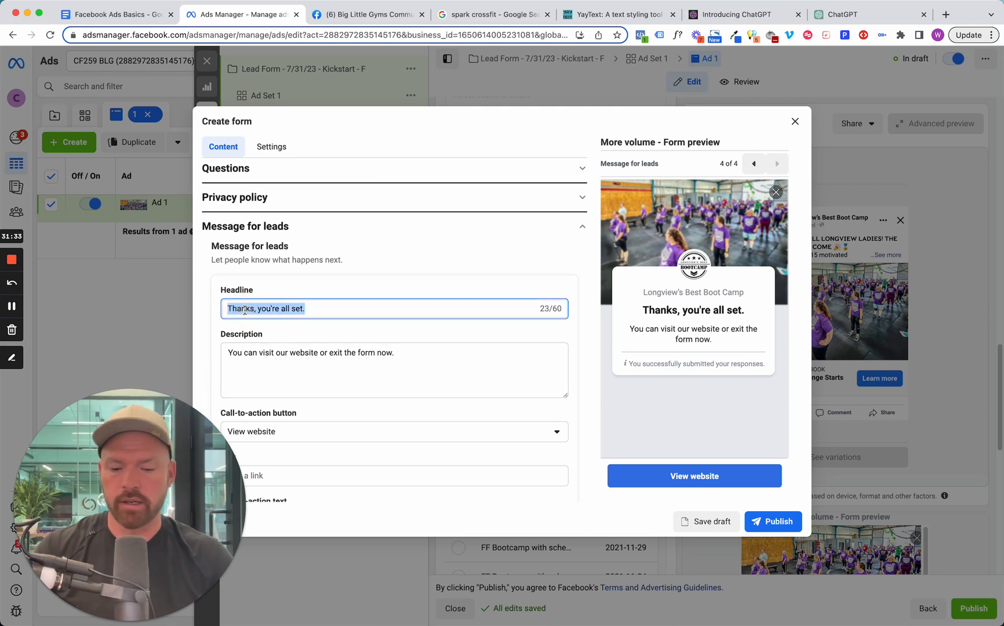
{"action": "type", "text": "NEXT STEPS!"}
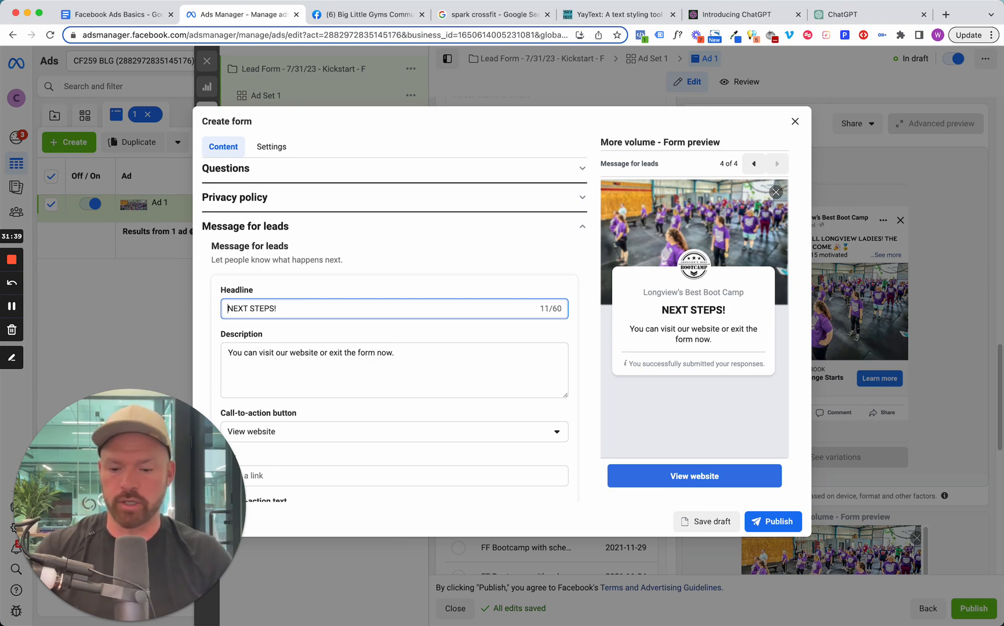
{"action": "type", "text": "WAIT!"}
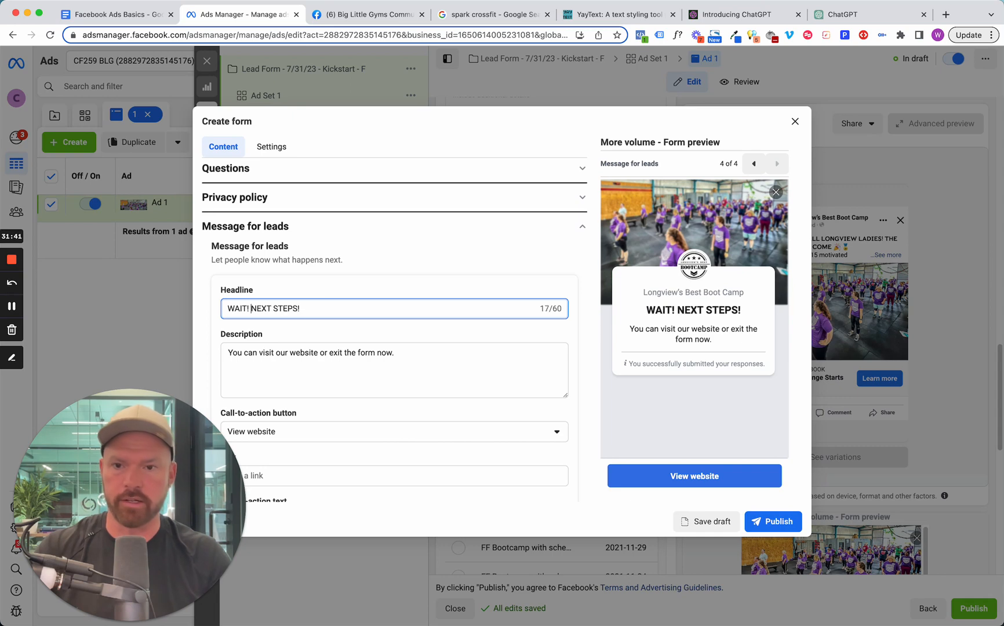
Replace the lead message description with "To claim your spot, click the button below to schedule your Challenge Interview at our location.".
{"action": "triple_click", "coordinate": [321, 370]}
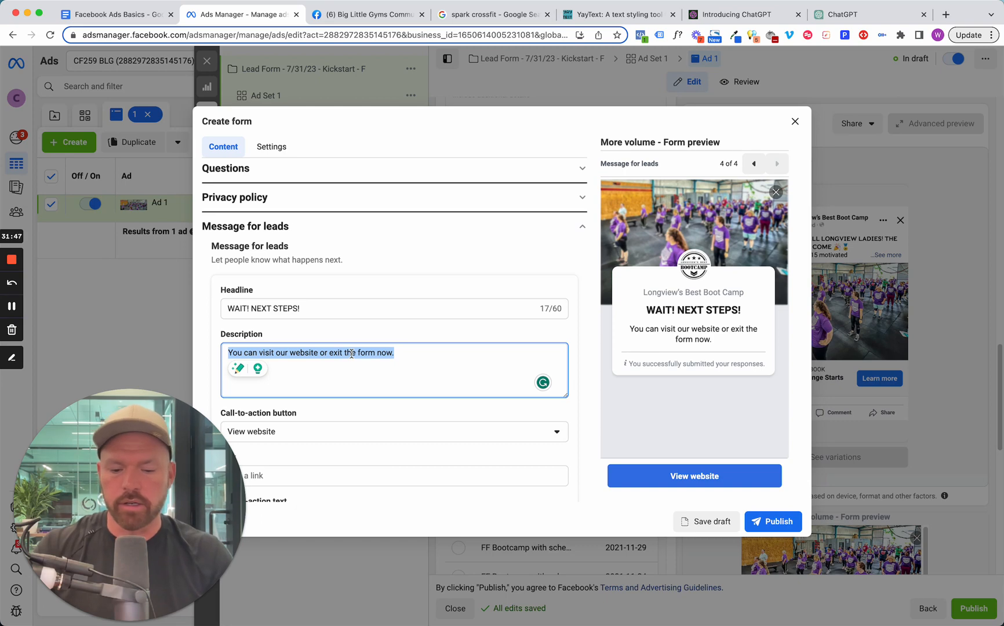
{"action": "type", "text": "To "}
{"action": "type", "text": "reduce"}
{"action": "key", "text": "BackSpace"}
{"action": "key", "text": "BackSpace"}
{"action": "key", "text": "BackSpace"}
{"action": "key", "text": "BackSpace"}
{"action": "key", "text": "BackSpace"}
{"action": "key", "text": "BackSpace"}
{"action": "type", "text": "claim"}
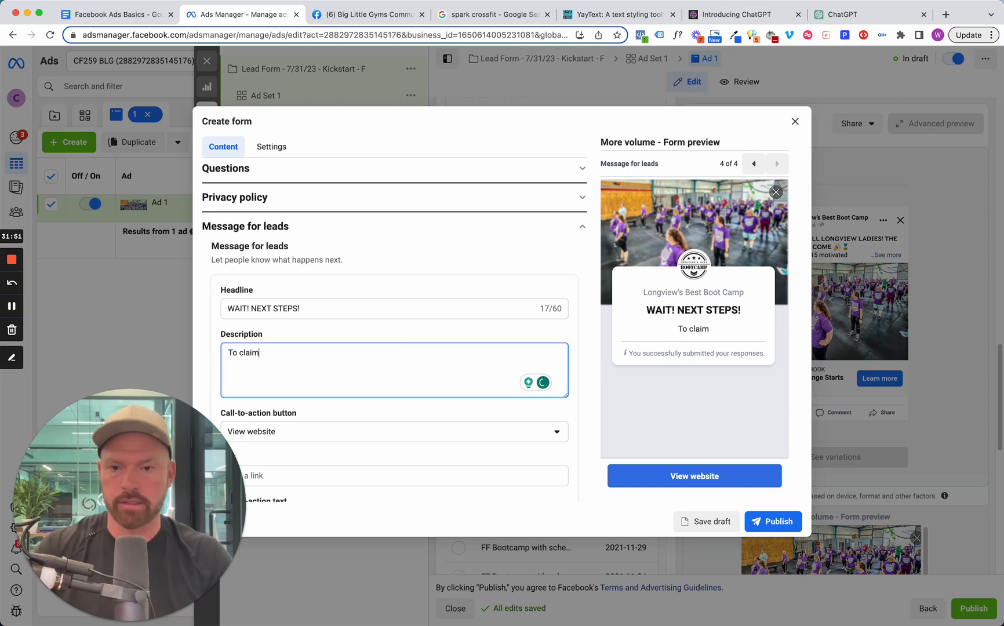
{"action": "type", "text": " your spot, clim"}
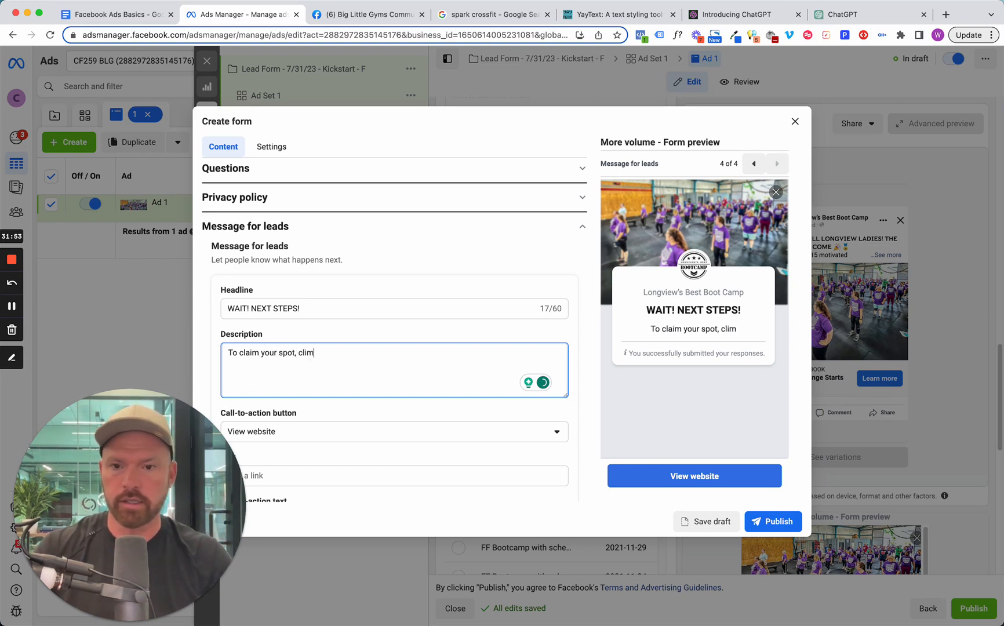
{"action": "key", "text": "BackSpace"}
{"action": "type", "text": "ck th"}
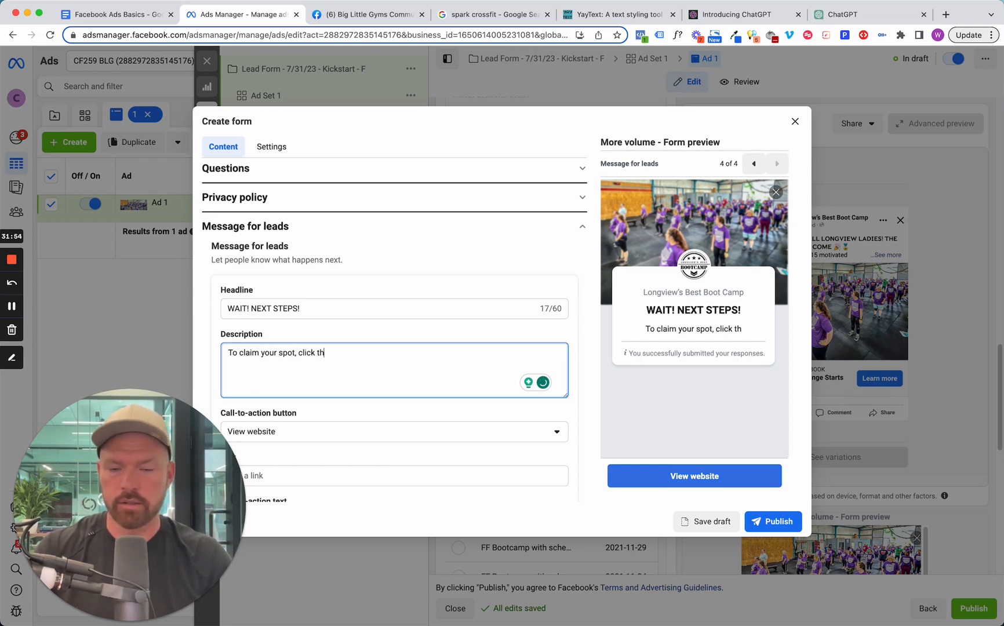
{"action": "type", "text": "e button below t"}
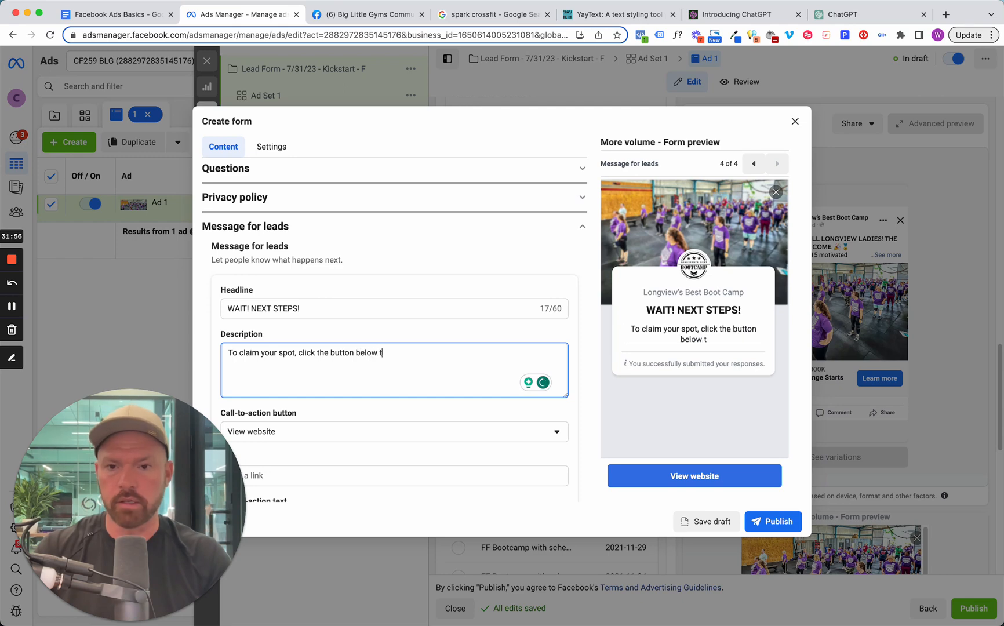
{"action": "type", "text": "o schedule your"}
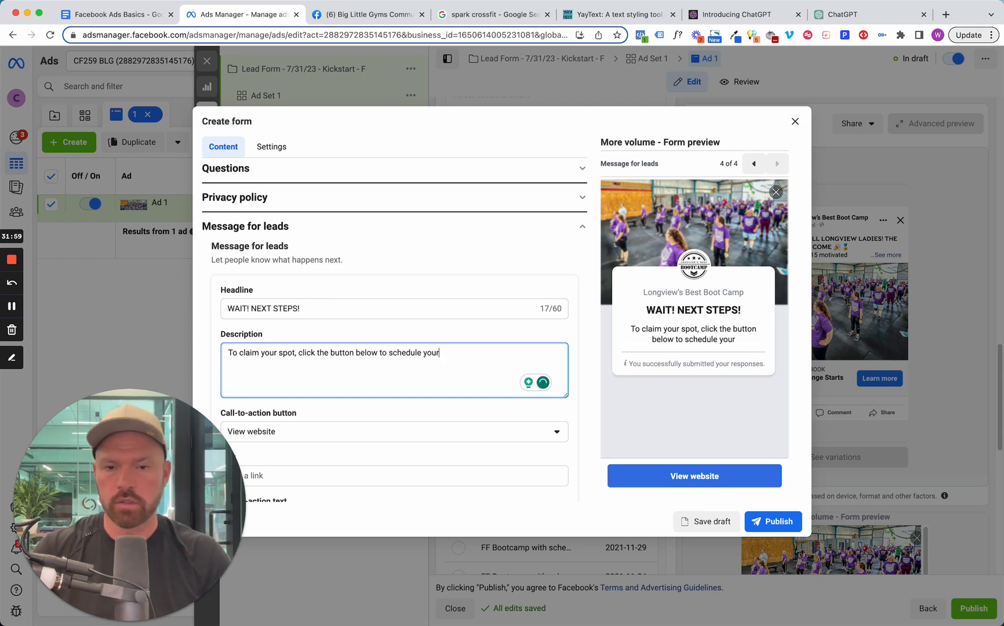
{"action": "type", "text": " int"}
{"action": "key", "text": "BackSpace"}
{"action": "key", "text": "BackSpace"}
{"action": "key", "text": "BackSpace"}
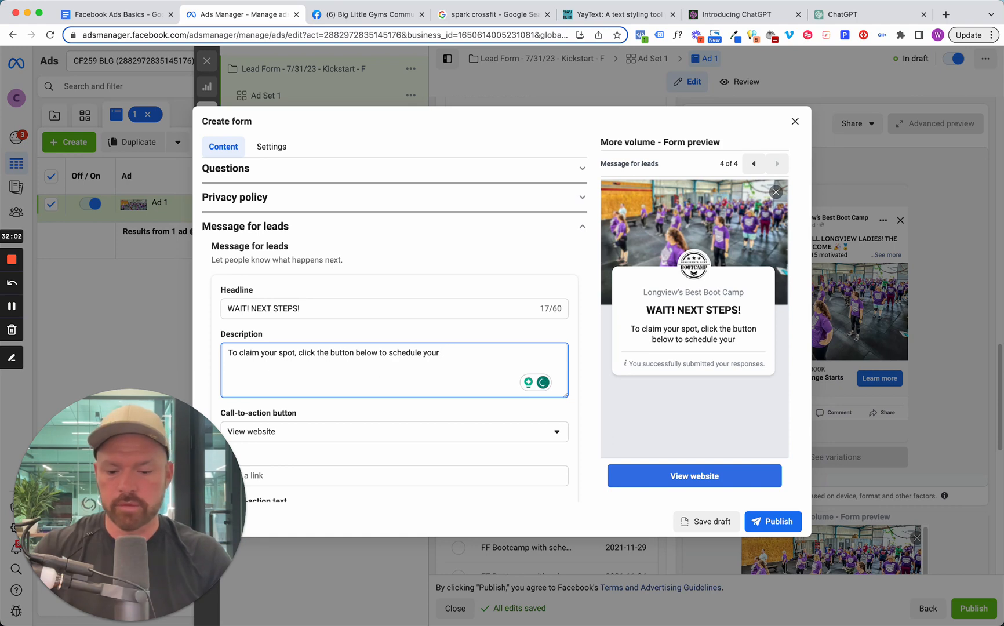
{"action": "type", "text": "Challe"}
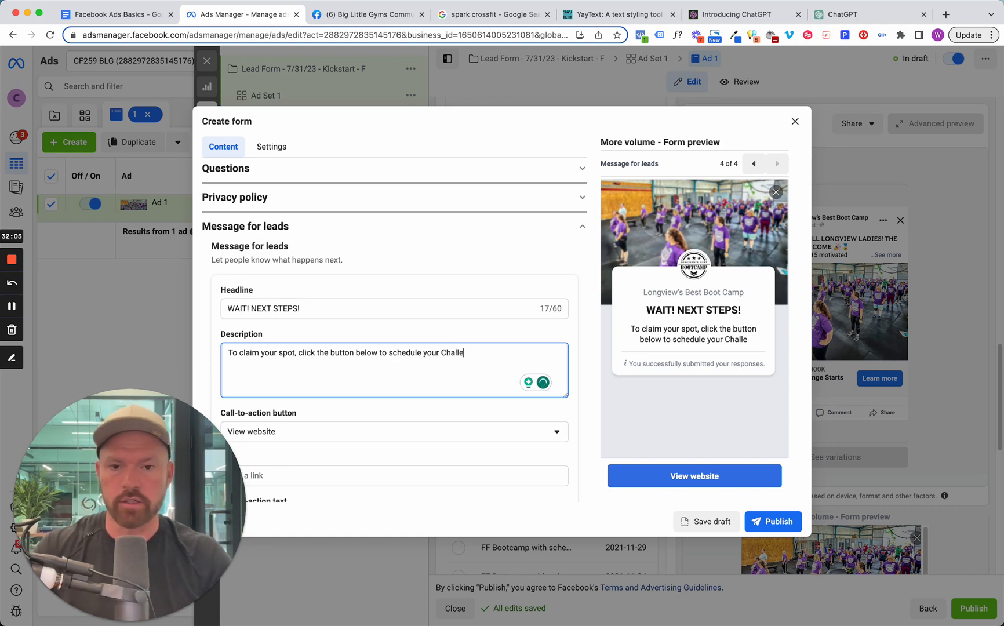
{"action": "type", "text": "nge Interview"}
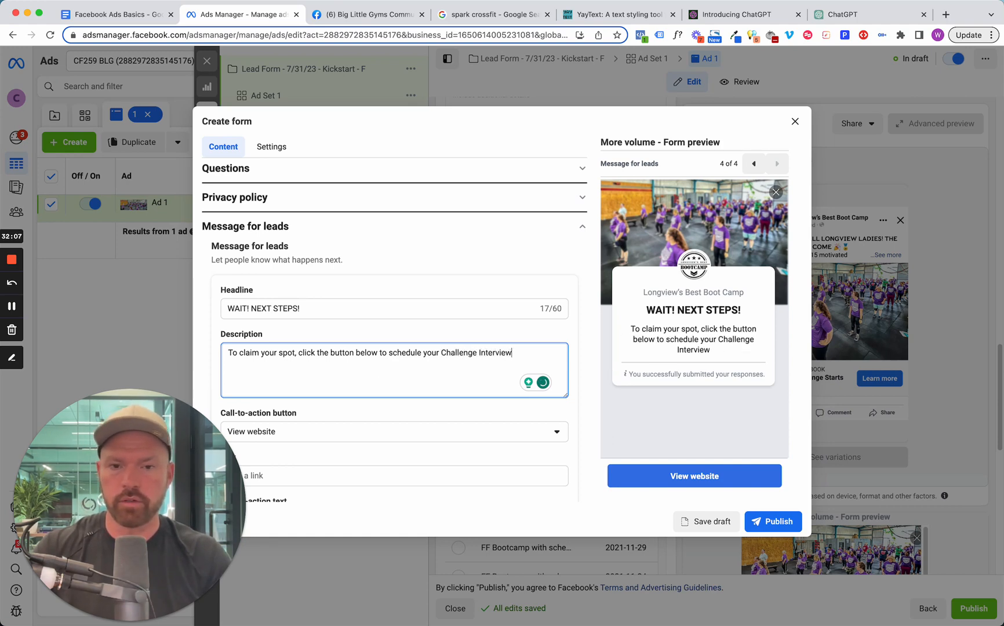
{"action": "type", "text": " at our location."}
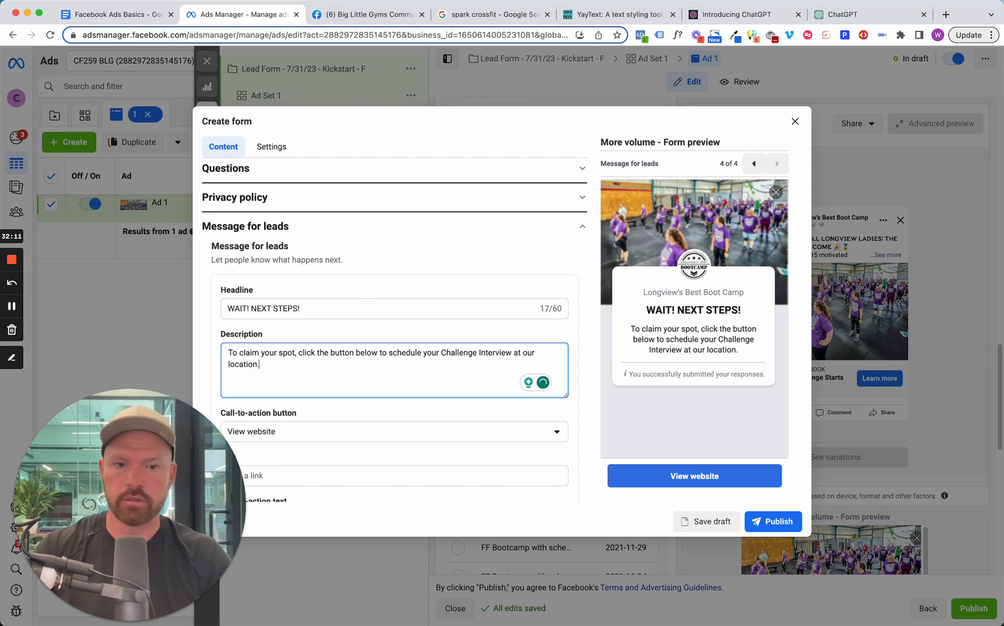
Keep View website as the lead message's call-to-action button and set its link to crossfit259.com/intro.
{"action": "scroll", "coordinate": [348, 405], "scroll_direction": "down", "scroll_amount": 2}
{"action": "left_click", "coordinate": [254, 364]}
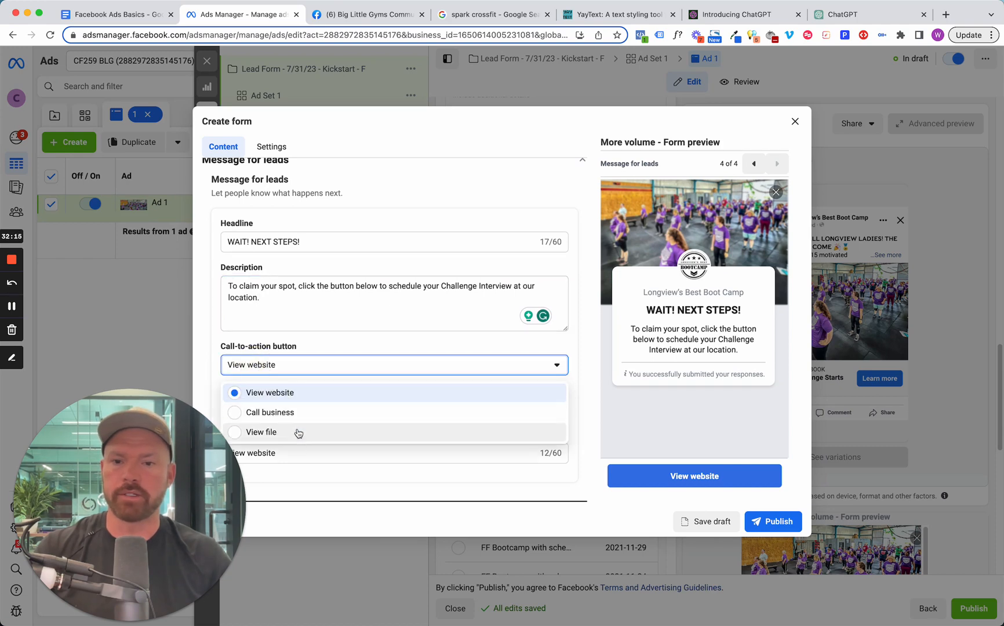
{"action": "left_click", "coordinate": [308, 392]}
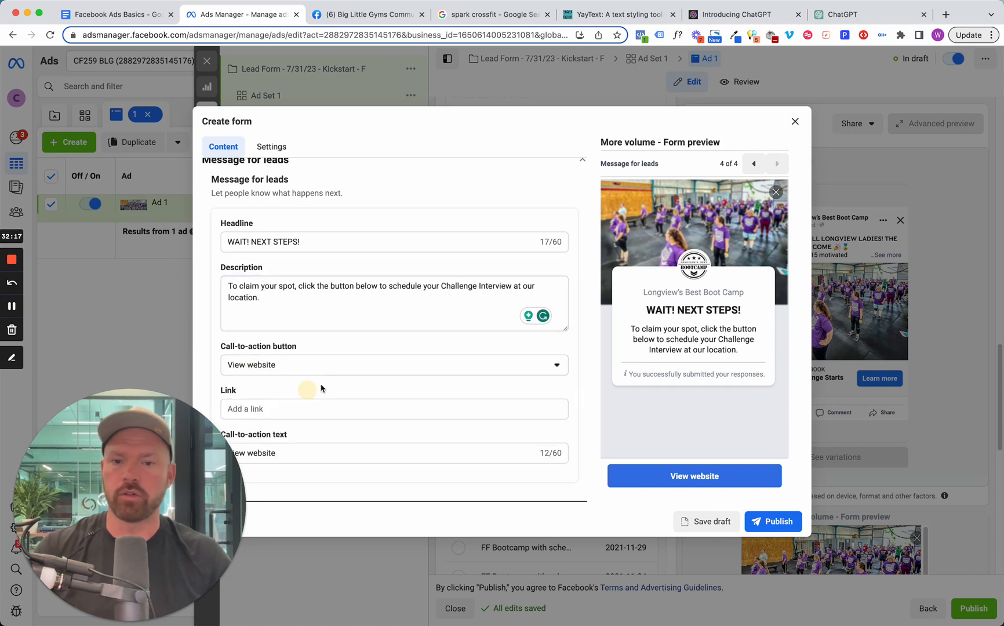
{"action": "left_click", "coordinate": [330, 407]}
{"action": "type", "text": "crossfit"}
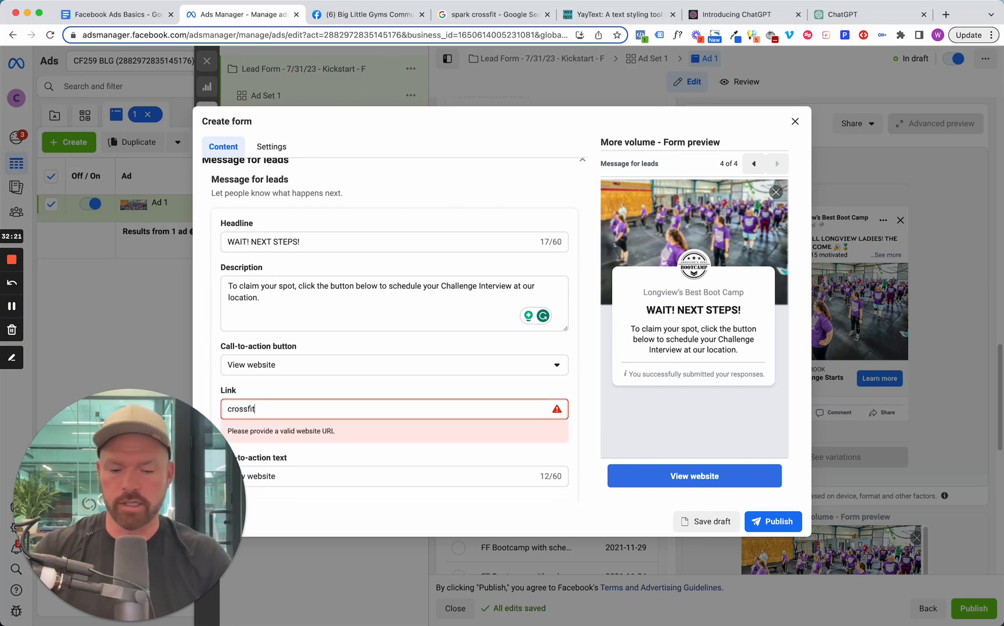
{"action": "type", "text": "259.com/intro"}
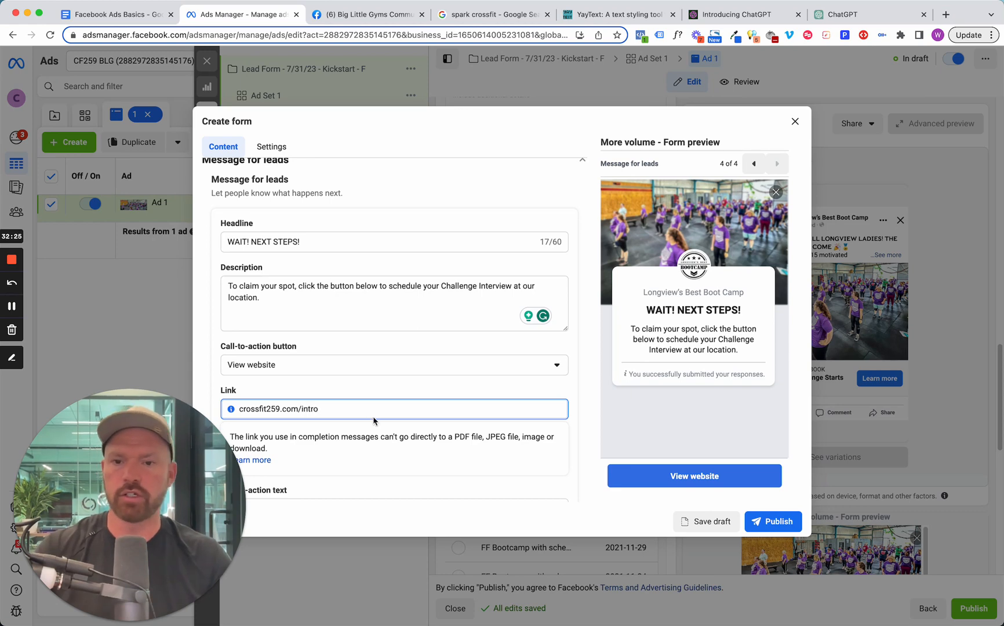
Set the lead message's call-to-action text to "Click To Complete Next Steps" and publish the form.
{"action": "scroll", "coordinate": [374, 421], "scroll_direction": "down", "scroll_amount": 2}
{"action": "left_click", "coordinate": [364, 452]}
{"action": "triple_click", "coordinate": [351, 455]}
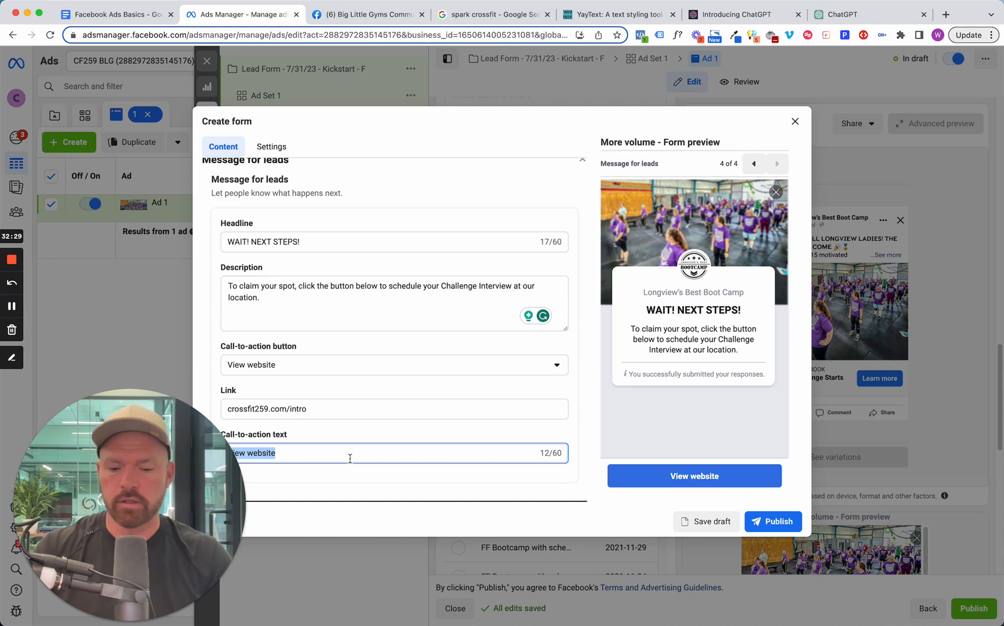
{"action": "type", "text": "Complete Next Steps!"}
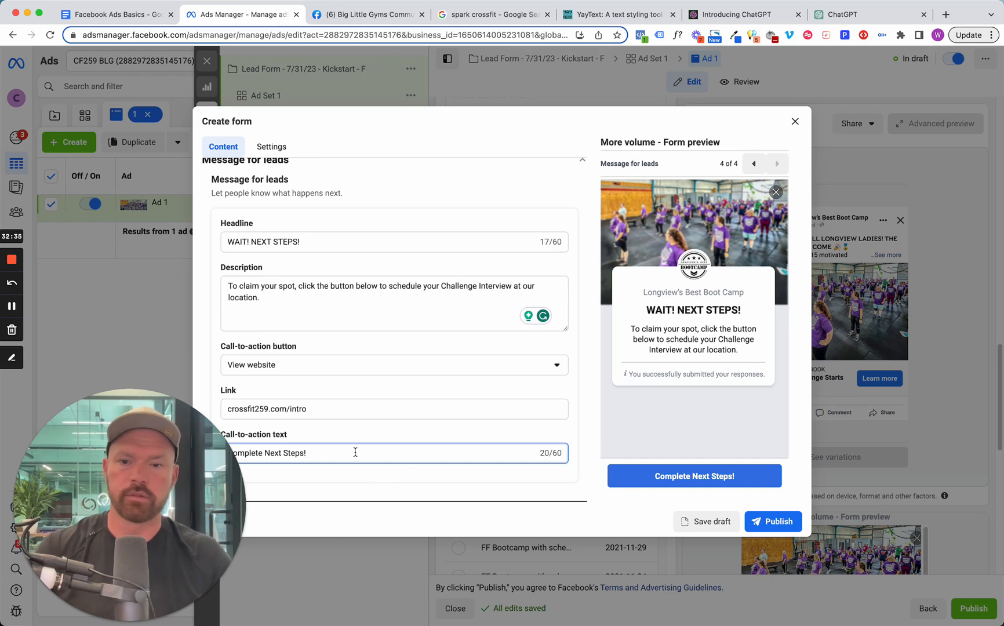
{"action": "key", "text": "BackSpace"}
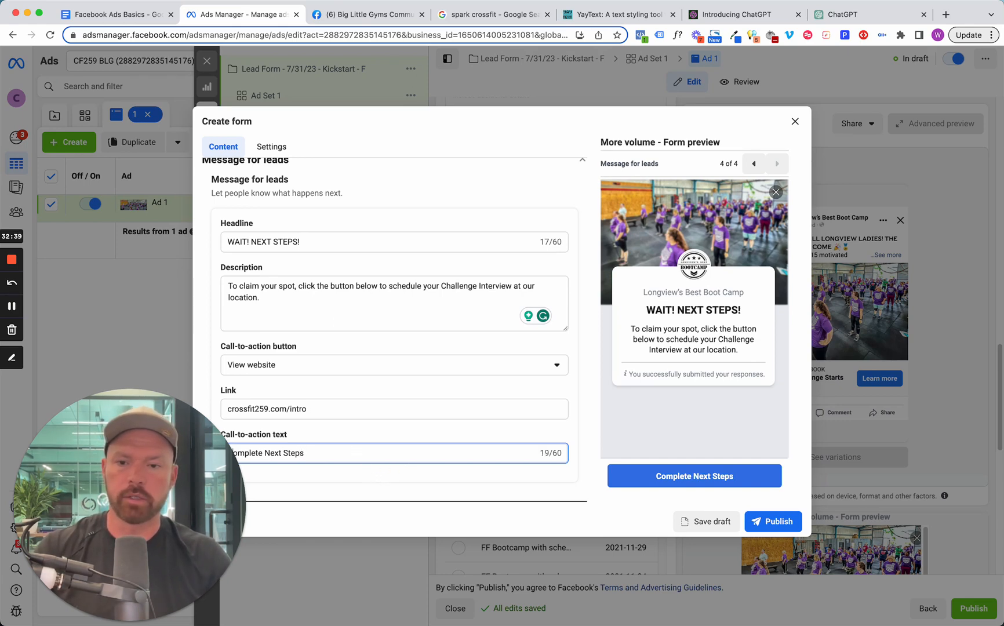
{"action": "type", "text": ">>>"}
{"action": "key", "text": "BackSpace"}
{"action": "key", "text": "BackSpace"}
{"action": "key", "text": "BackSpace"}
{"action": "type", "text": "Click To"}
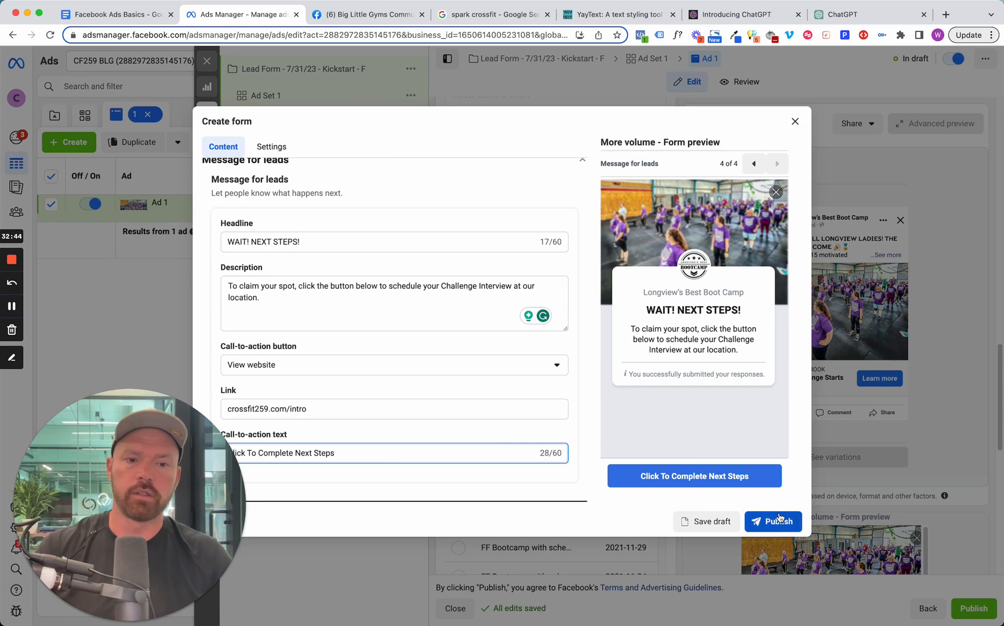
{"action": "left_click", "coordinate": [355, 452]}
{"action": "type", "text": "!"}
{"action": "left_click", "coordinate": [774, 522]}
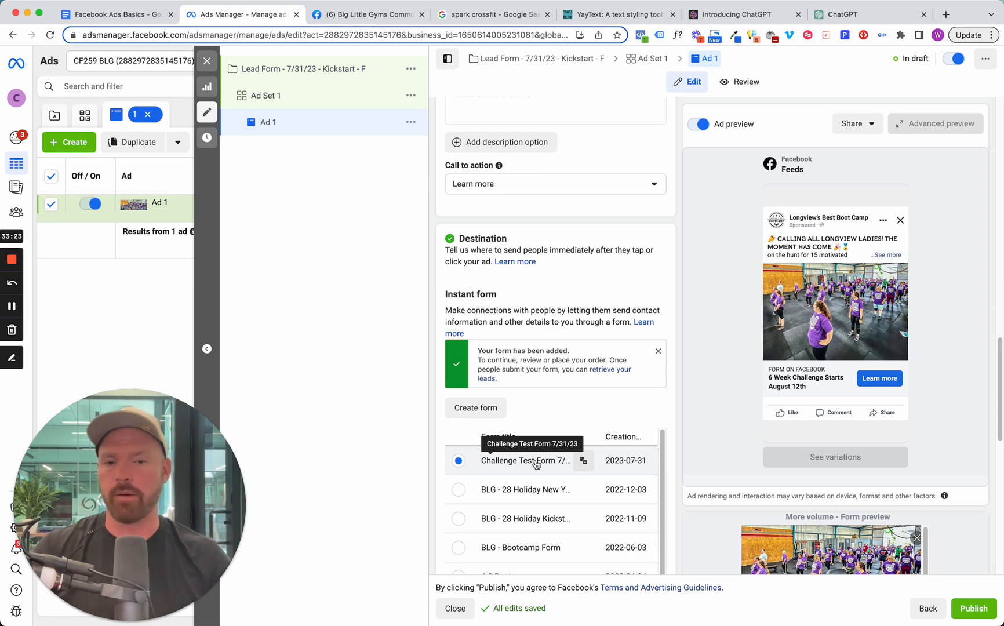
In Ad 1's primary text, start the line "on the hunt for 15 motivated women" with "We are" and remove its leading space.
{"action": "scroll", "coordinate": [536, 463], "scroll_direction": "down", "scroll_amount": 2}
{"action": "scroll", "coordinate": [573, 466], "scroll_direction": "up", "scroll_amount": 2}
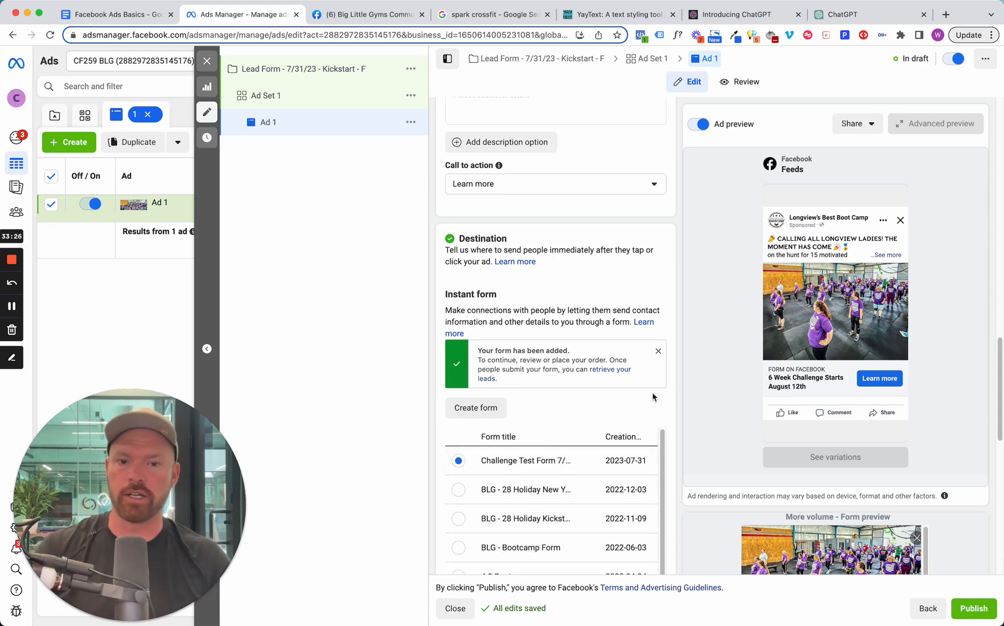
{"action": "scroll", "coordinate": [652, 397], "scroll_direction": "down", "scroll_amount": 2}
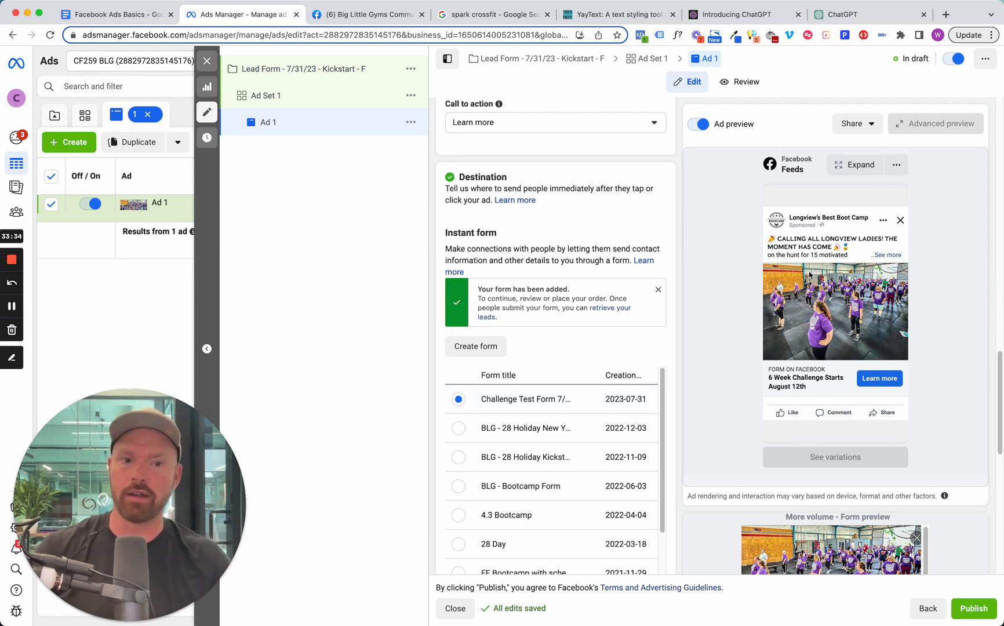
{"action": "scroll", "coordinate": [648, 281], "scroll_direction": "up", "scroll_amount": 15}
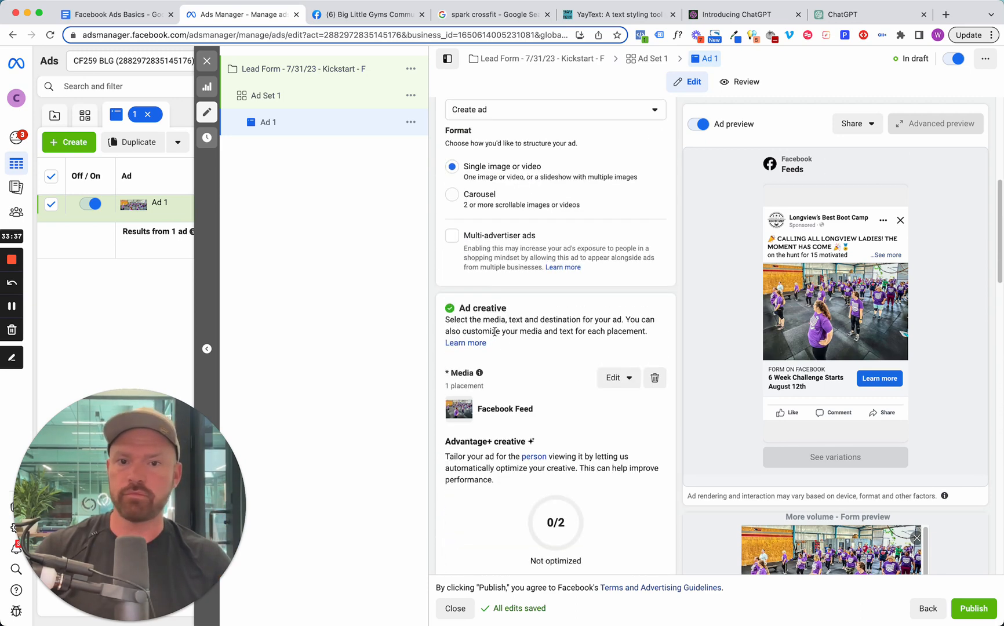
{"action": "scroll", "coordinate": [494, 331], "scroll_direction": "up", "scroll_amount": 5}
{"action": "scroll", "coordinate": [494, 331], "scroll_direction": "down", "scroll_amount": 10}
{"action": "scroll", "coordinate": [496, 335], "scroll_direction": "down", "scroll_amount": 2}
{"action": "left_click", "coordinate": [487, 313]}
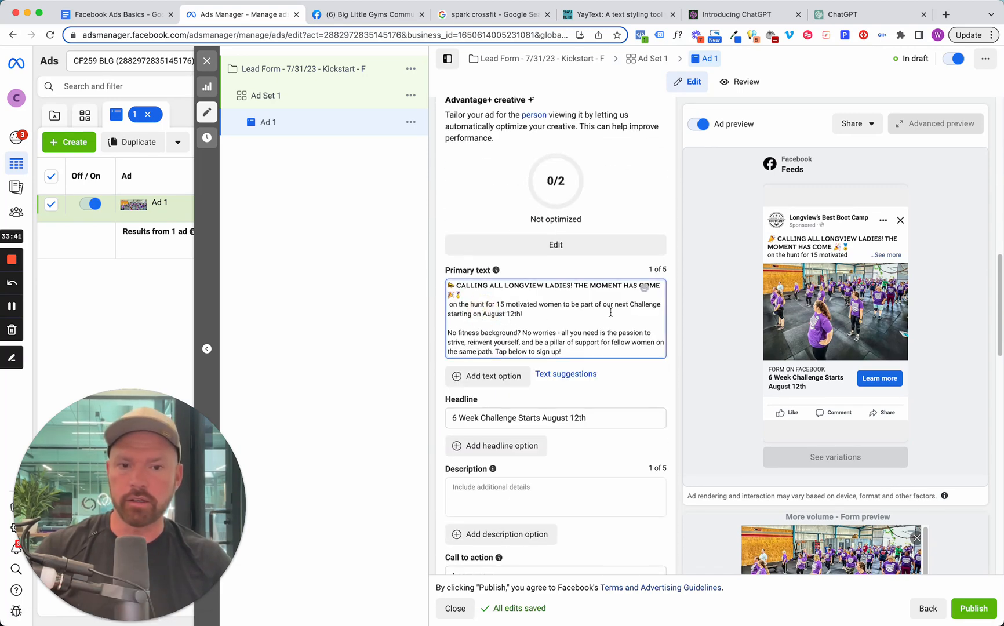
{"action": "left_click", "coordinate": [450, 306]}
{"action": "type", "text": "We are"}
{"action": "left_click", "coordinate": [450, 304]}
{"action": "key", "text": "BackSpace"}
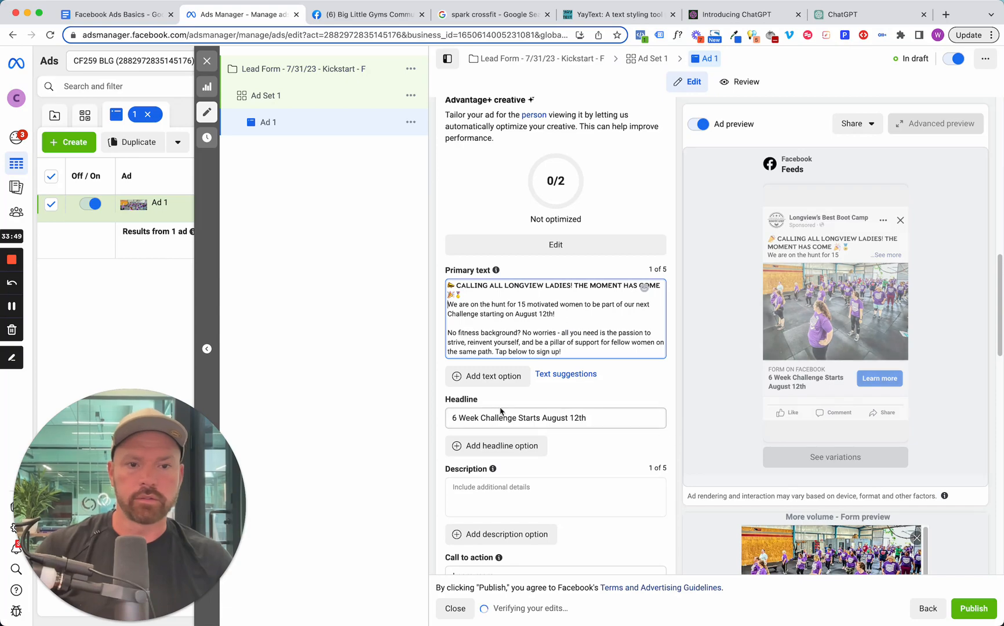
Enable Website Events tracking for Ad 1.
{"action": "scroll", "coordinate": [504, 423], "scroll_direction": "down", "scroll_amount": 10}
{"action": "scroll", "coordinate": [512, 439], "scroll_direction": "up", "scroll_amount": 10}
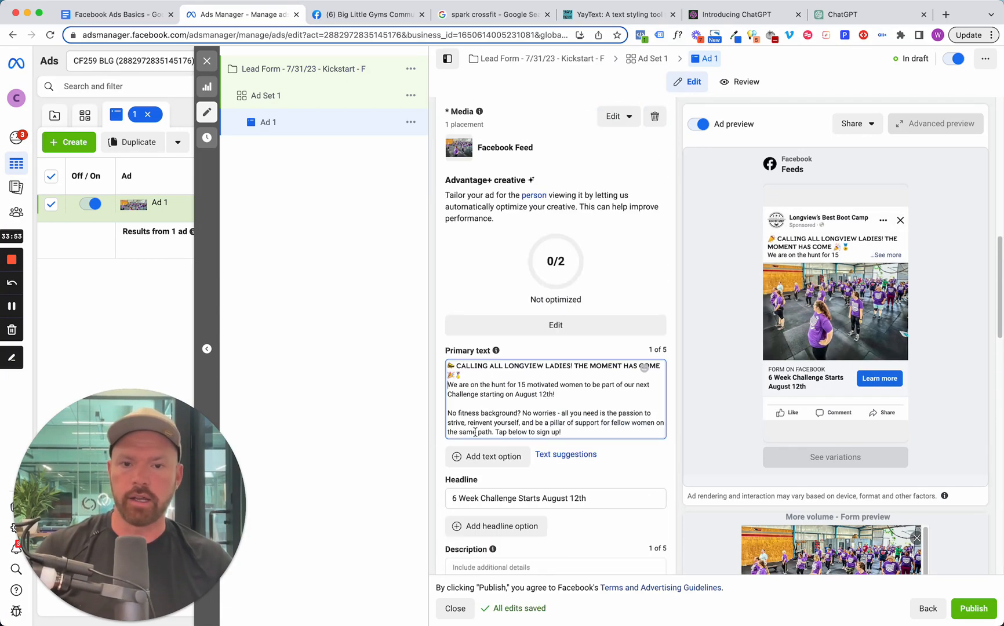
{"action": "scroll", "coordinate": [475, 432], "scroll_direction": "down", "scroll_amount": 10}
{"action": "scroll", "coordinate": [549, 441], "scroll_direction": "down", "scroll_amount": 3}
{"action": "scroll", "coordinate": [549, 441], "scroll_direction": "up", "scroll_amount": 3}
{"action": "scroll", "coordinate": [556, 524], "scroll_direction": "down", "scroll_amount": 3}
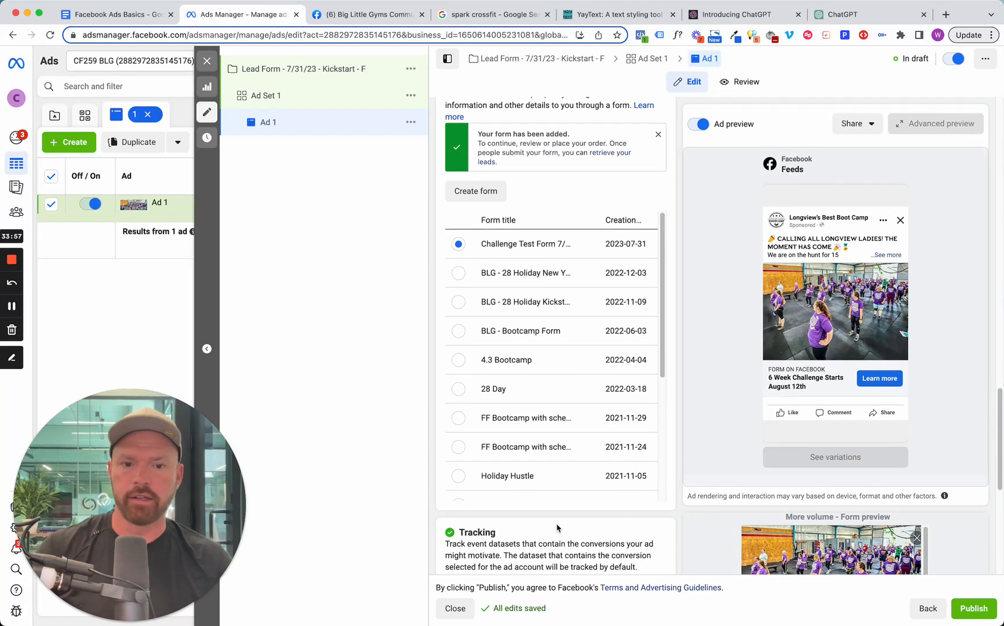
{"action": "scroll", "coordinate": [556, 528], "scroll_direction": "down", "scroll_amount": 4}
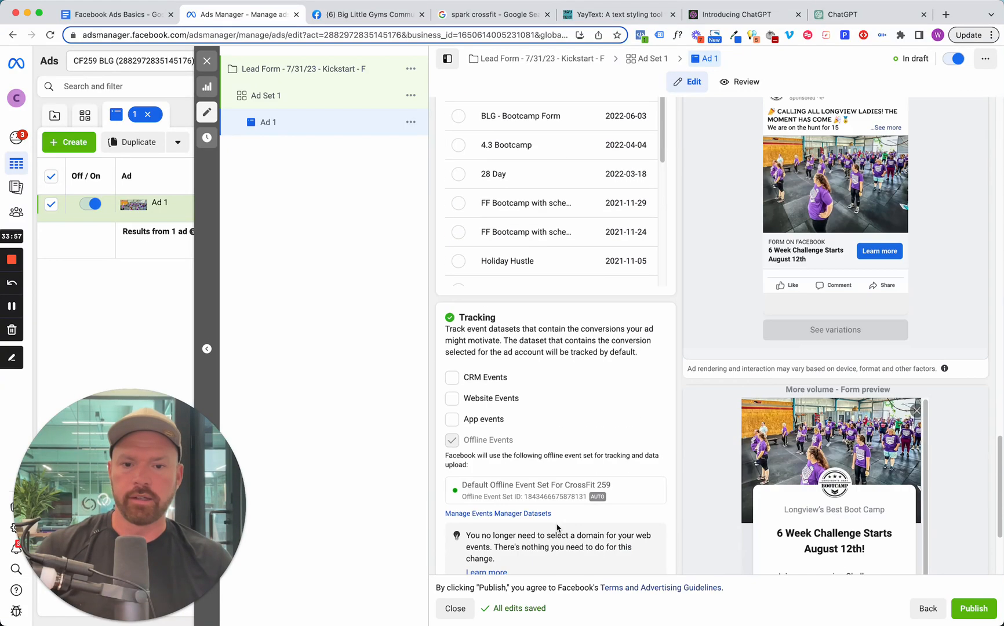
{"action": "left_click", "coordinate": [455, 401]}
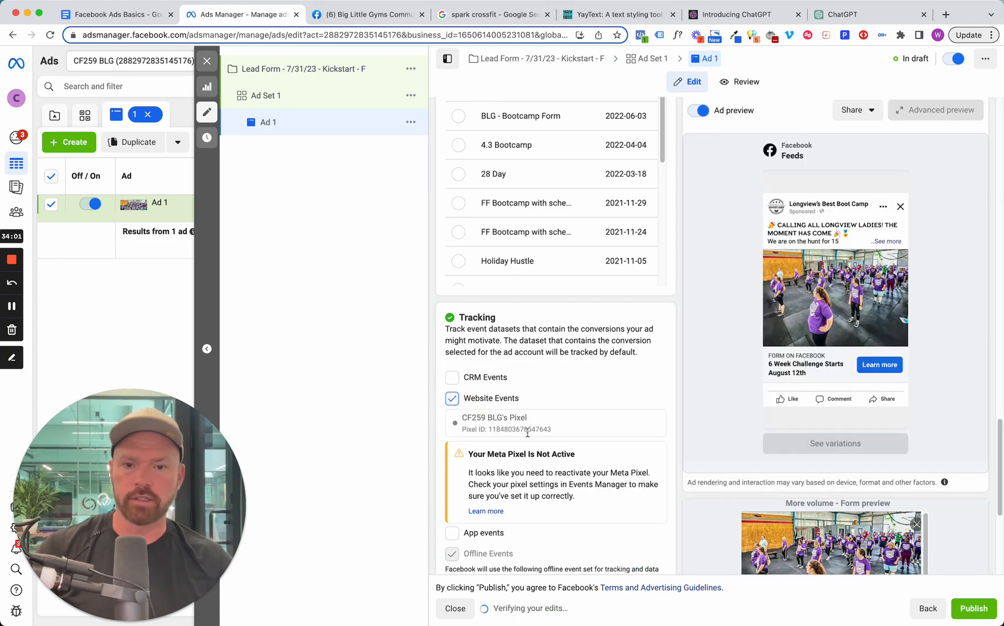
Check the remaining tracking settings and publish the campaign together with its ad set and ad.
{"action": "scroll", "coordinate": [551, 431], "scroll_direction": "down", "scroll_amount": 3}
{"action": "scroll", "coordinate": [515, 480], "scroll_direction": "down", "scroll_amount": 2}
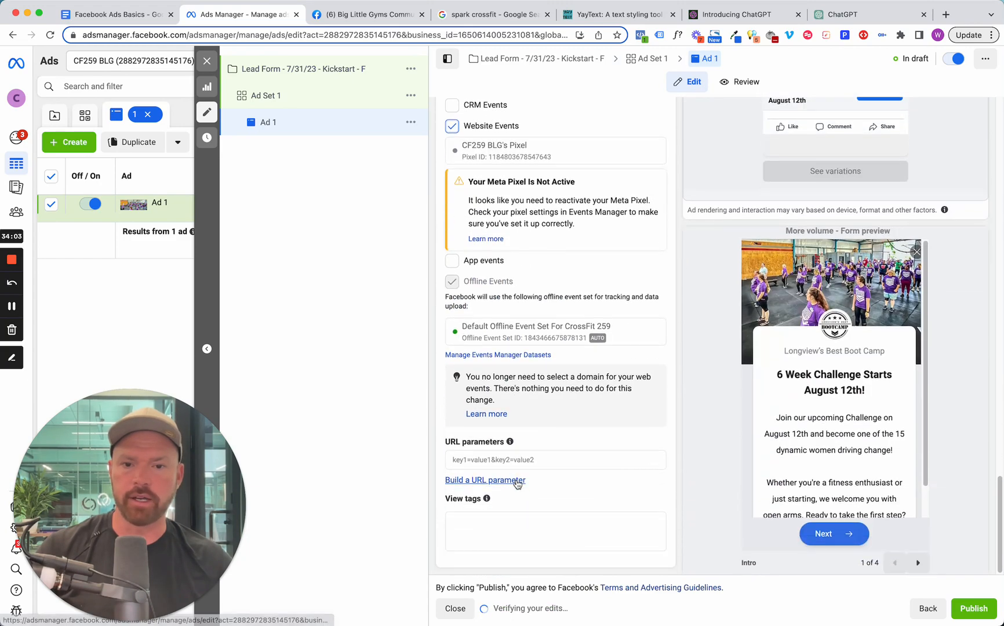
{"action": "scroll", "coordinate": [527, 286], "scroll_direction": "up", "scroll_amount": 5}
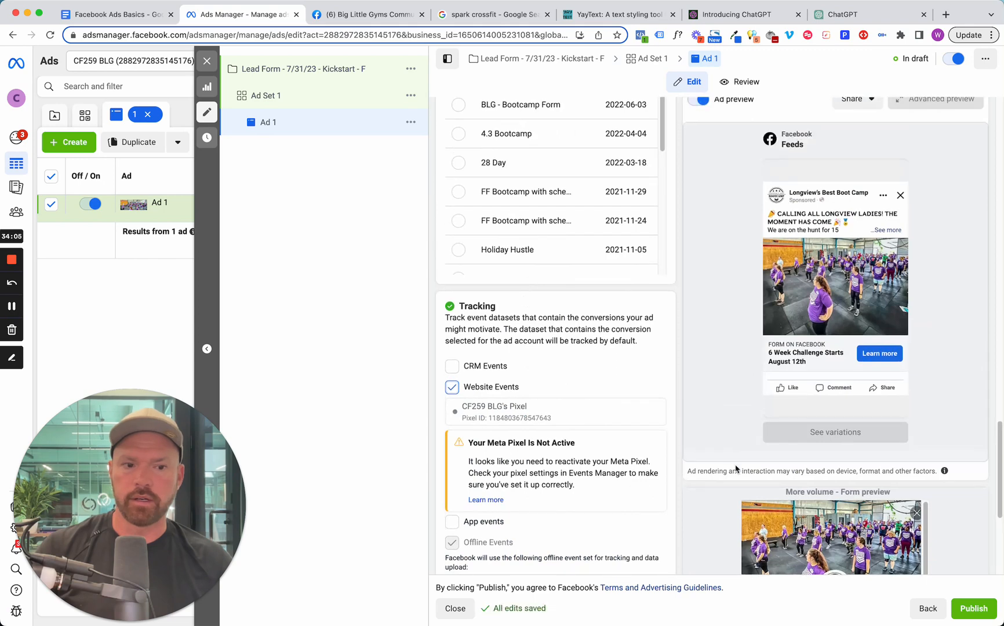
{"action": "left_click", "coordinate": [974, 608]}
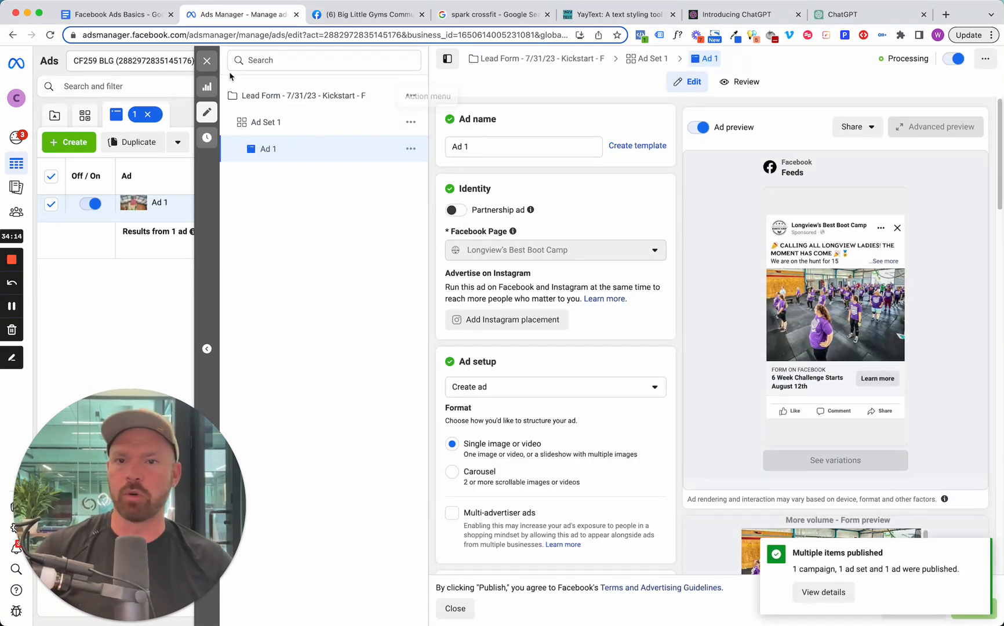
Close the ad editor and switch off the campaign "Lead Form - 7/31/23 - Kickstart - F" in the campaign list.
{"action": "left_click", "coordinate": [208, 61]}
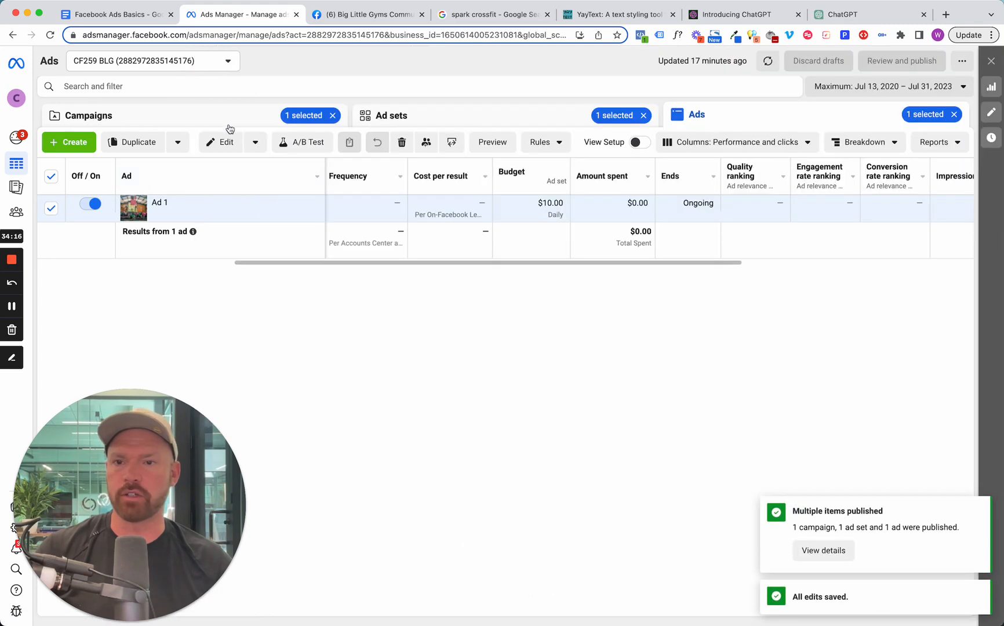
{"action": "left_click", "coordinate": [225, 124]}
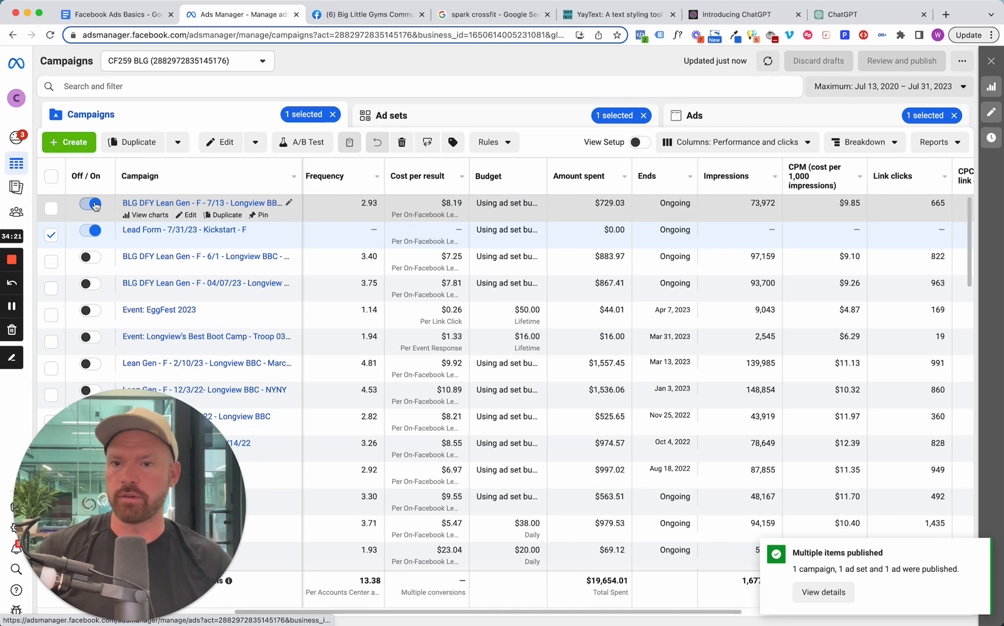
{"action": "left_click", "coordinate": [91, 230]}
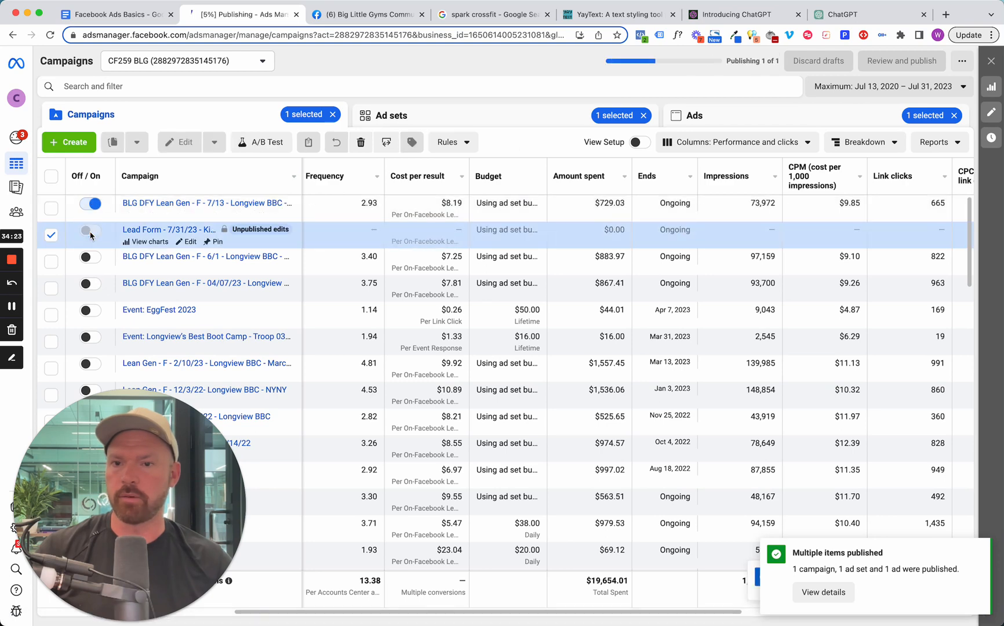
Open Ad Set 1 of the Kickstart lead form campaign for editing, quickly duplicate it and rename the copy "Ad Set 2".
{"action": "left_click", "coordinate": [193, 230]}
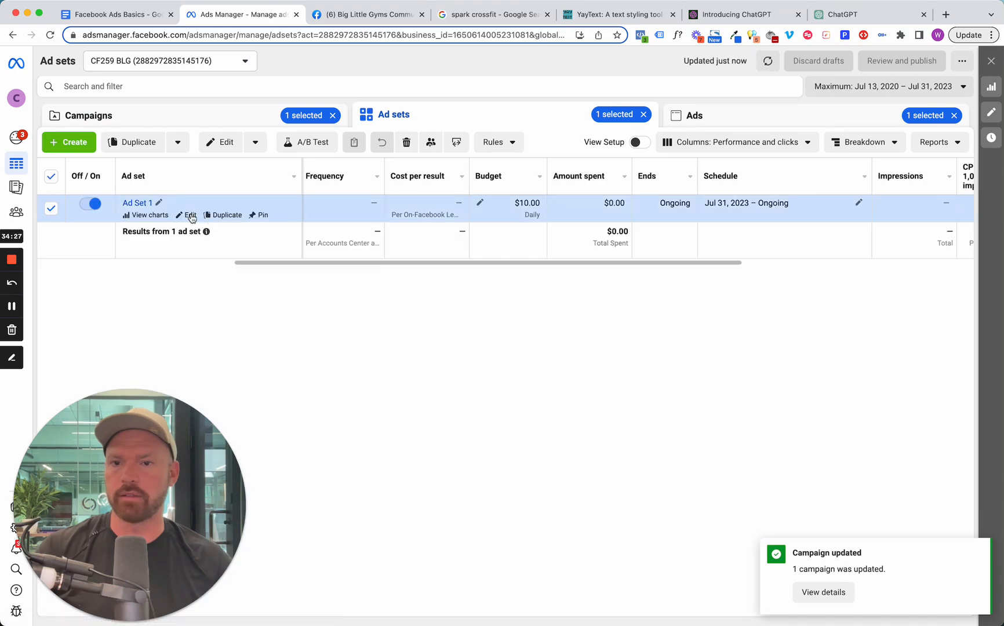
{"action": "left_click", "coordinate": [190, 215]}
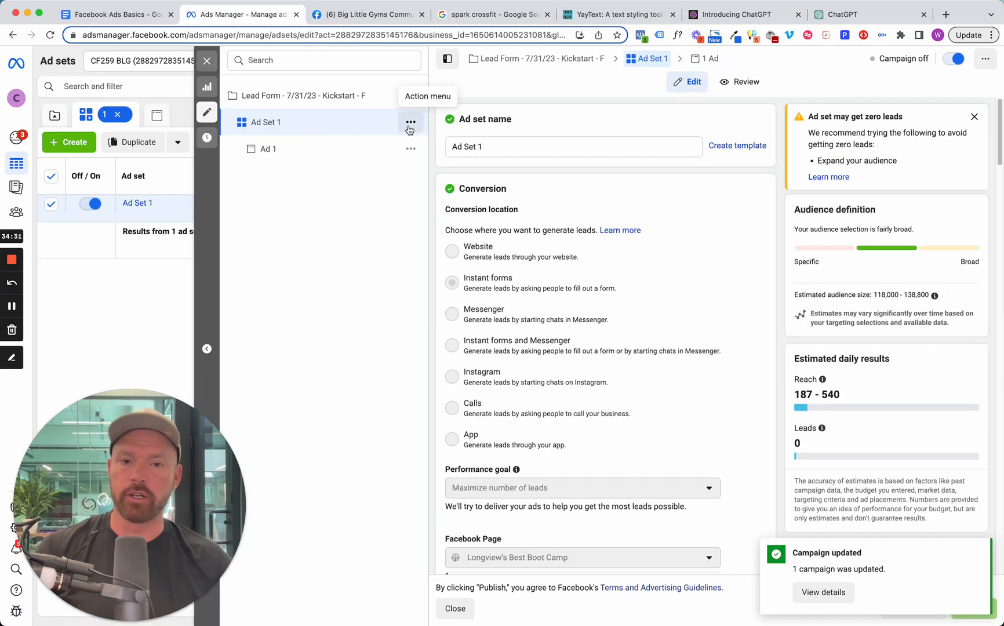
{"action": "scroll", "coordinate": [603, 346], "scroll_direction": "down", "scroll_amount": 10}
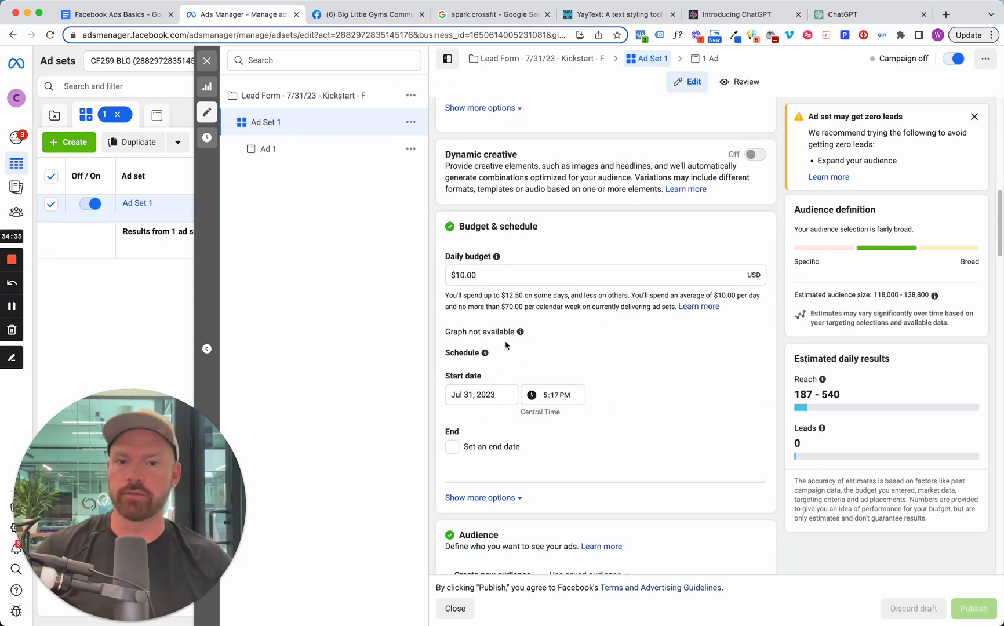
{"action": "left_click", "coordinate": [409, 124]}
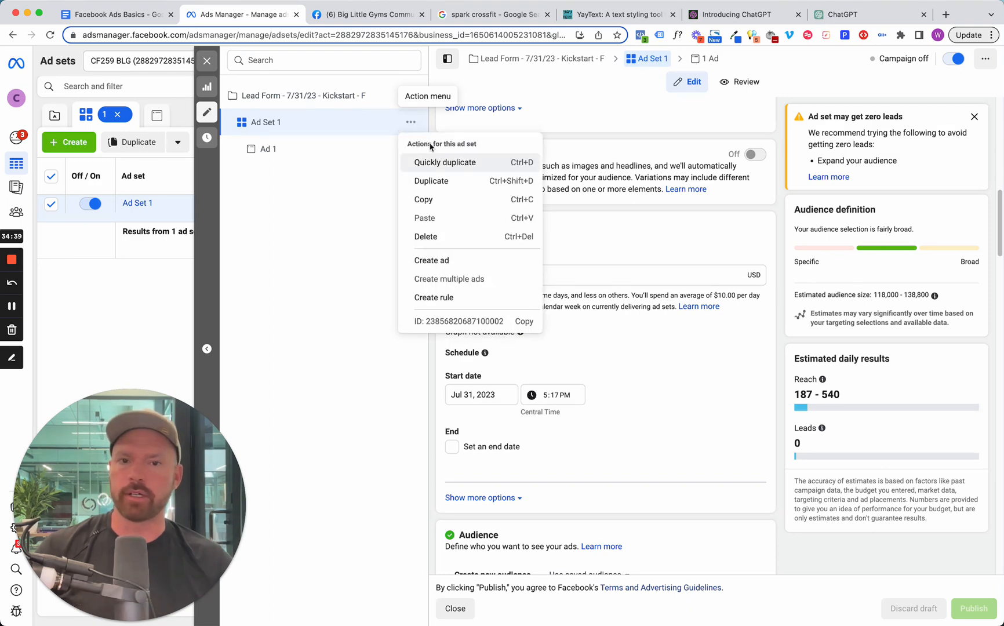
{"action": "left_click", "coordinate": [435, 164]}
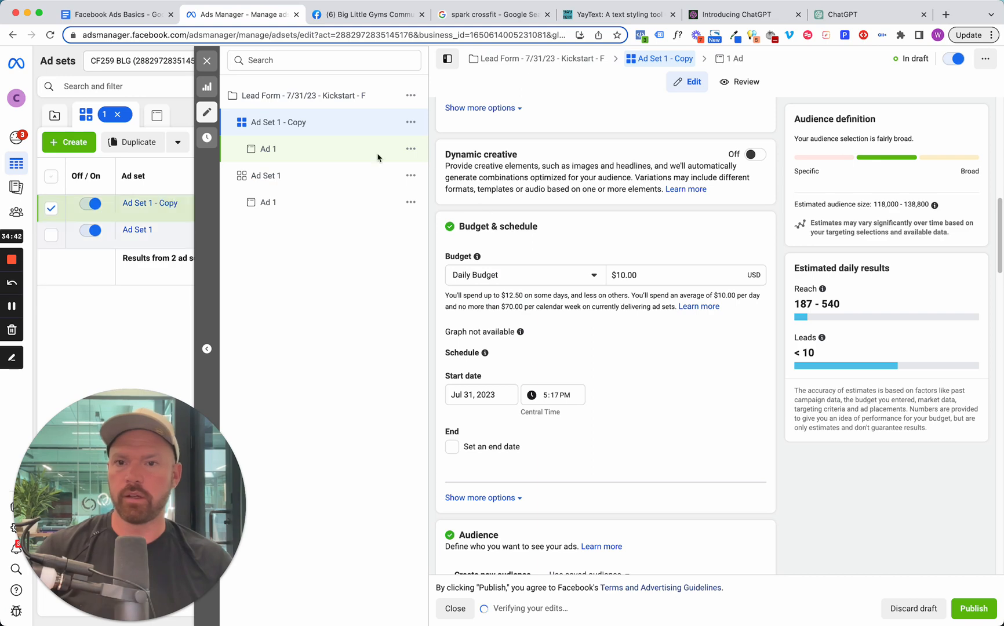
{"action": "scroll", "coordinate": [489, 256], "scroll_direction": "up", "scroll_amount": 10}
{"action": "left_click_drag", "start_coordinate": [517, 144], "coordinate": [473, 152]}
{"action": "type", "text": "2"}
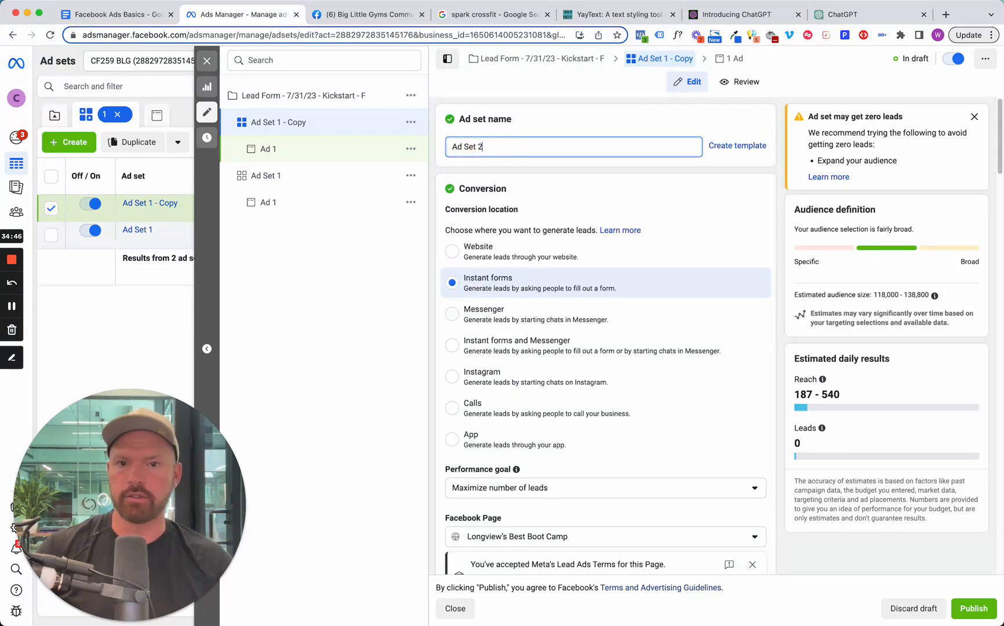
Rename the ad inside Ad Set 2 as "Ad 2".
{"action": "left_click", "coordinate": [317, 152]}
{"action": "left_click", "coordinate": [531, 147]}
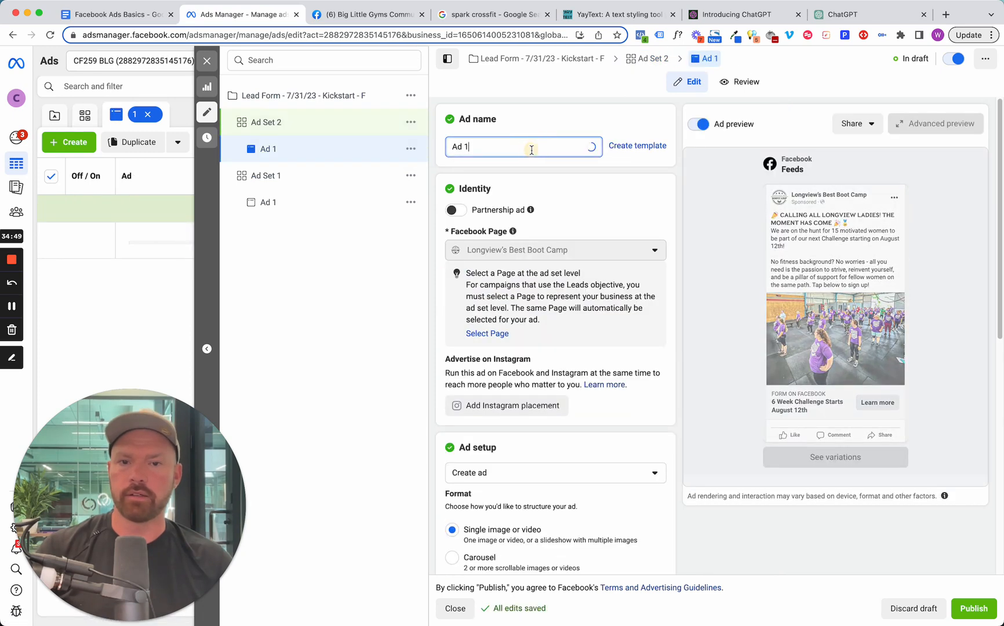
{"action": "key", "text": "BackSpace"}
{"action": "type", "text": "2"}
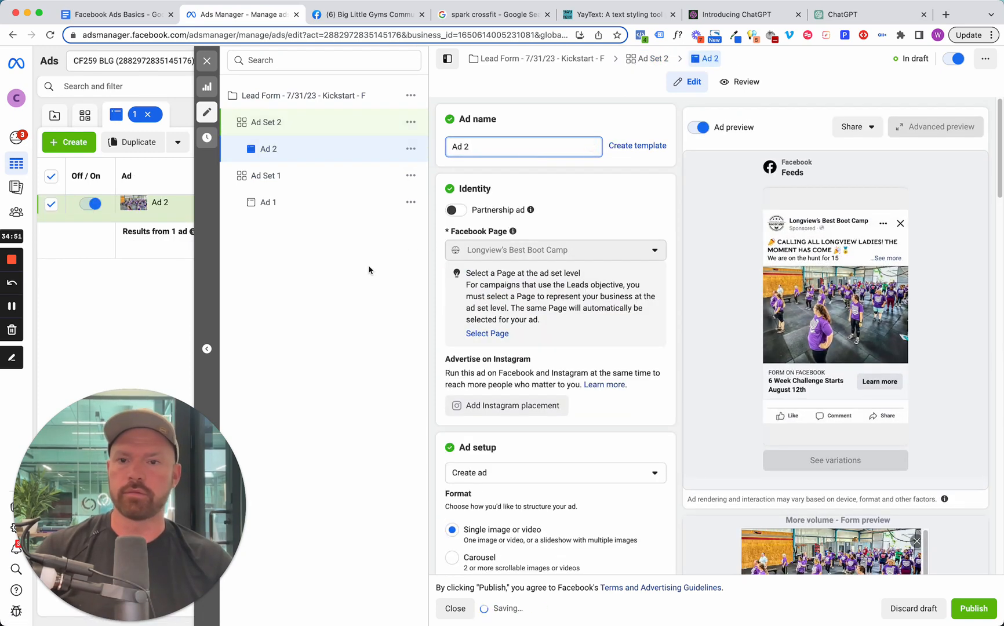
{"action": "left_click", "coordinate": [365, 271]}
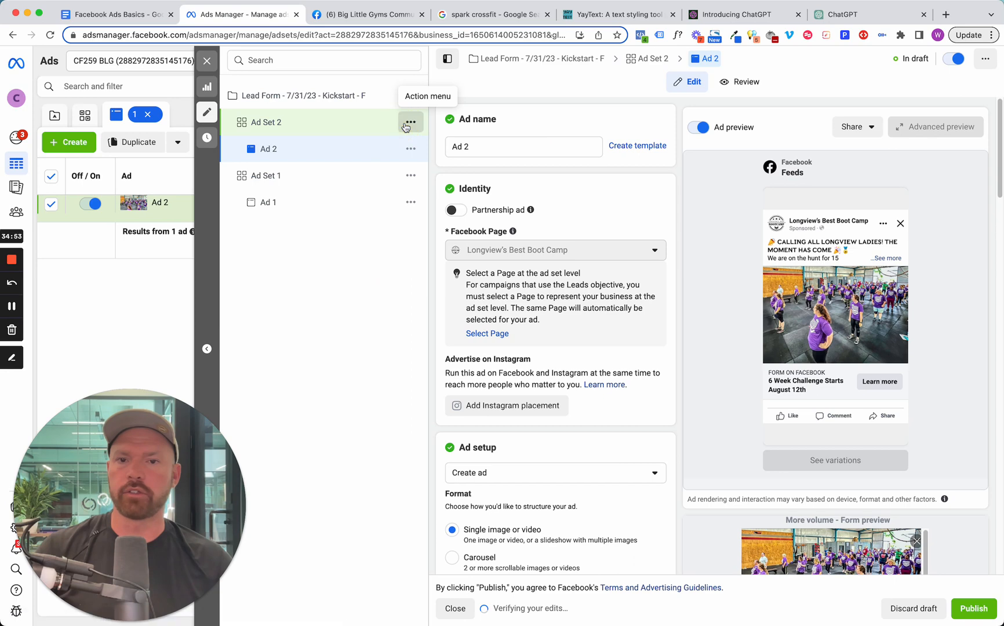
Quickly duplicate Ad Set 2 and rename the copy "Ad Set 3".
{"action": "left_click", "coordinate": [409, 123]}
{"action": "left_click", "coordinate": [443, 162]}
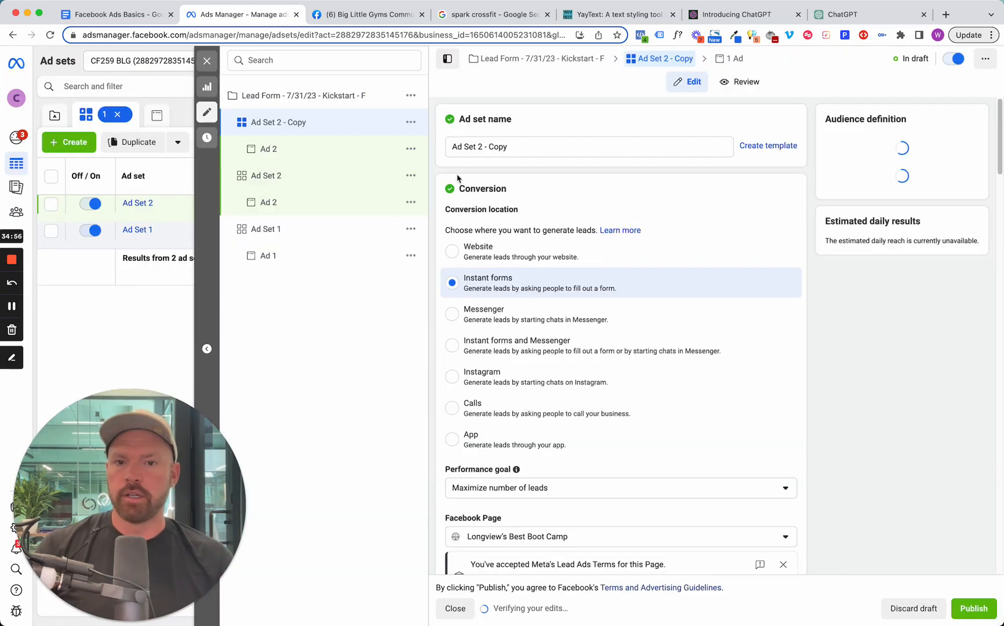
{"action": "left_click_drag", "start_coordinate": [525, 145], "coordinate": [480, 149]}
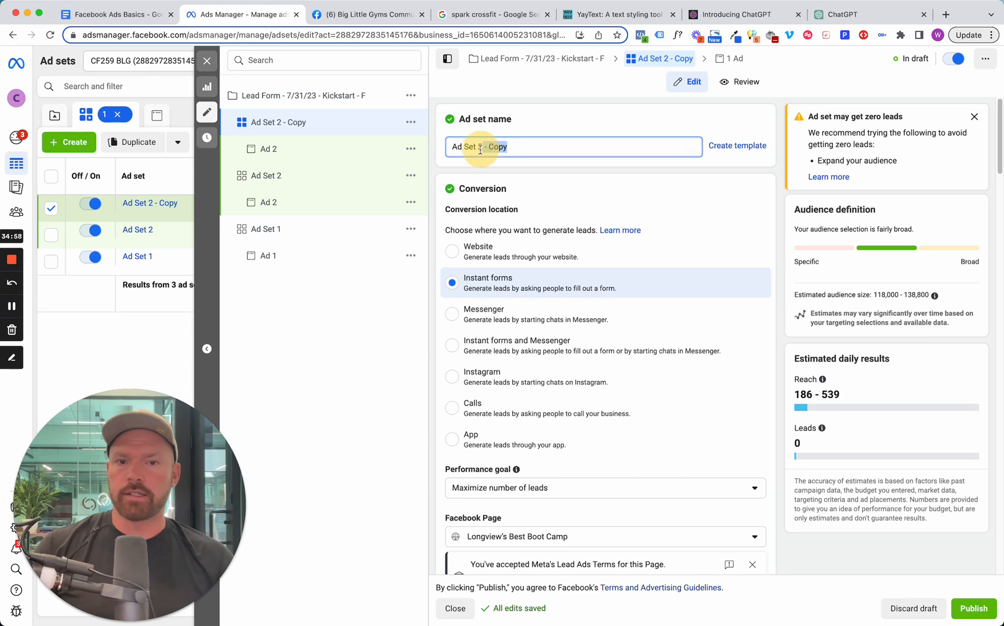
{"action": "type", "text": "3"}
Rename the ad inside Ad Set 3 as "Ad 3".
{"action": "left_click", "coordinate": [319, 162]}
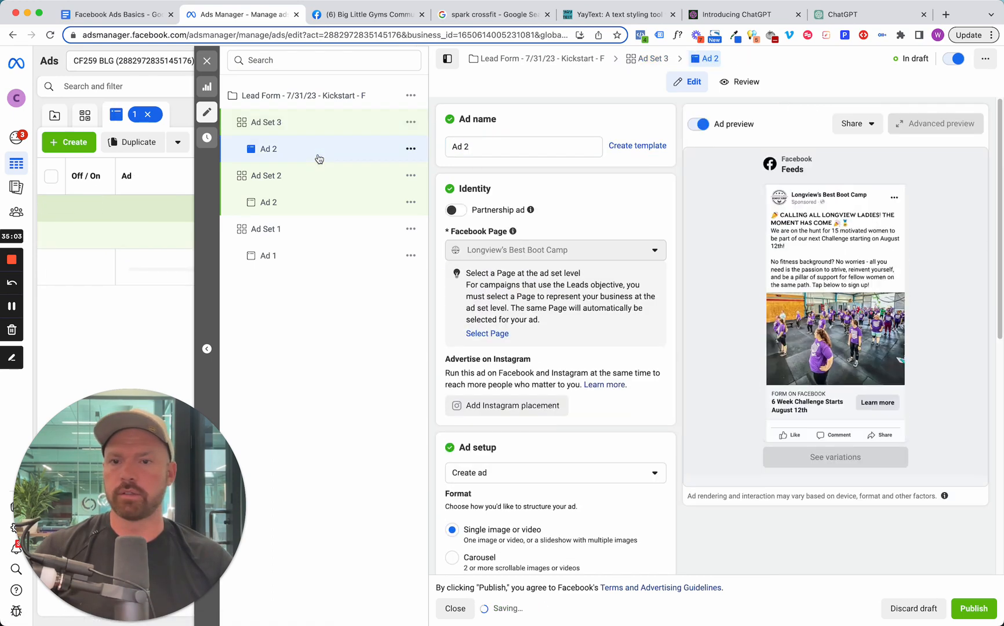
{"action": "key", "text": "BackSpace"}
{"action": "type", "text": "3"}
{"action": "left_click", "coordinate": [342, 364]}
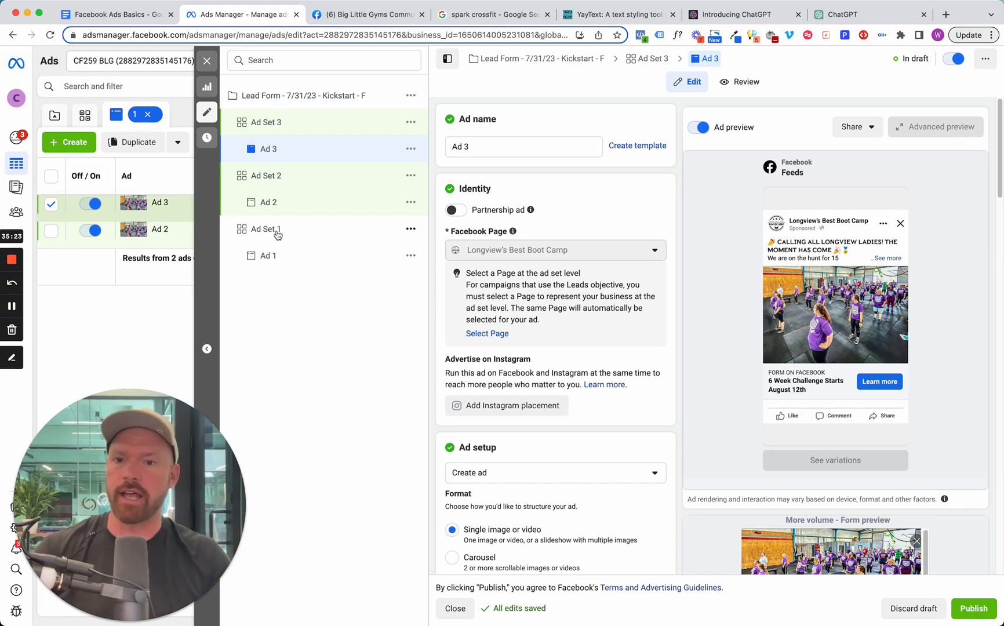
Review the budget and schedule settings of Ad Set 1, Ad Set 2 and Ad Set 3.
{"action": "left_click", "coordinate": [277, 234]}
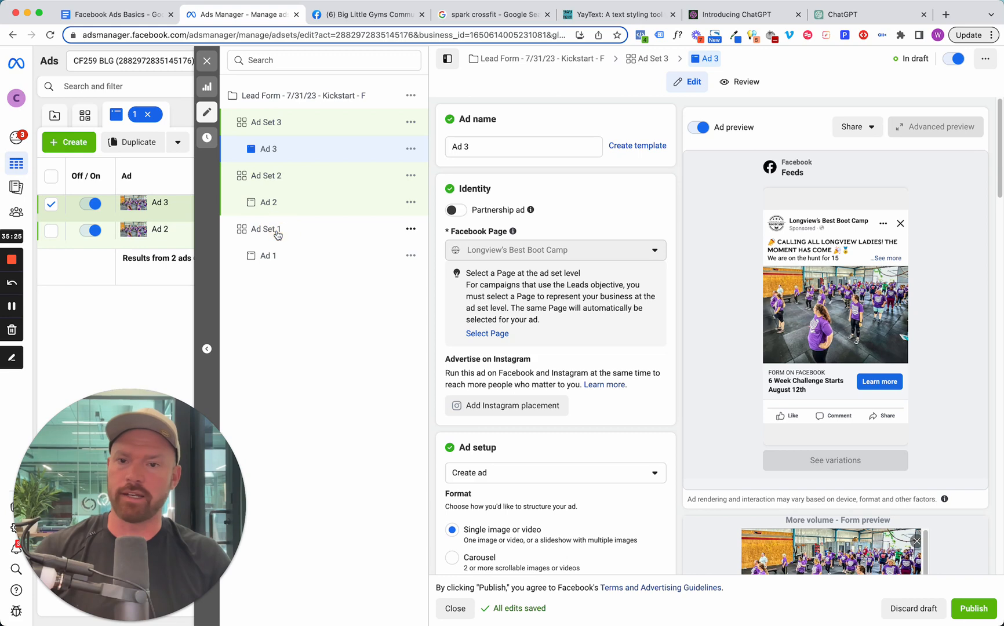
{"action": "scroll", "coordinate": [560, 437], "scroll_direction": "down", "scroll_amount": 8}
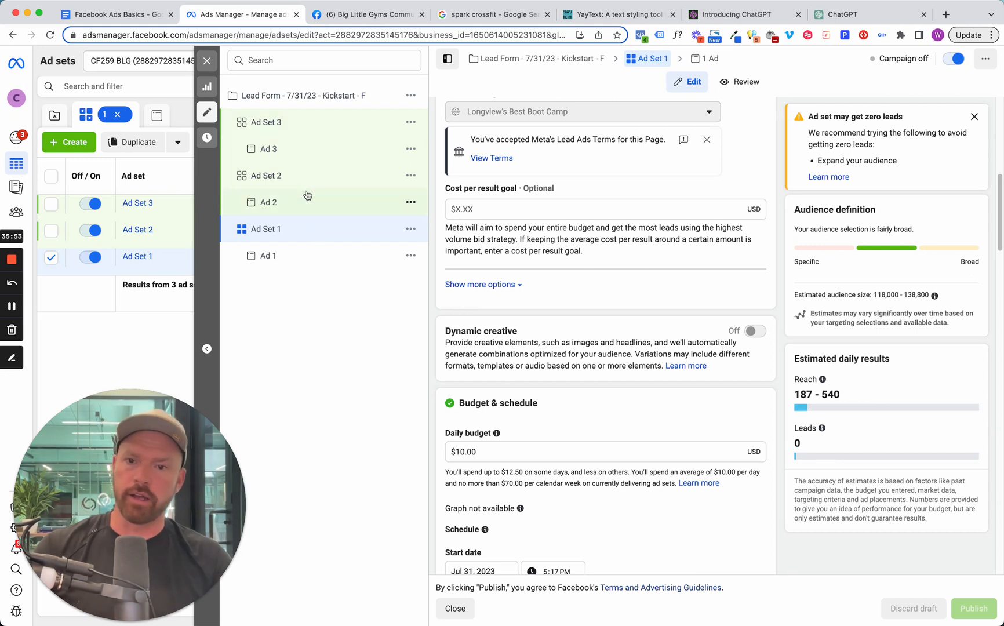
{"action": "left_click", "coordinate": [293, 180]}
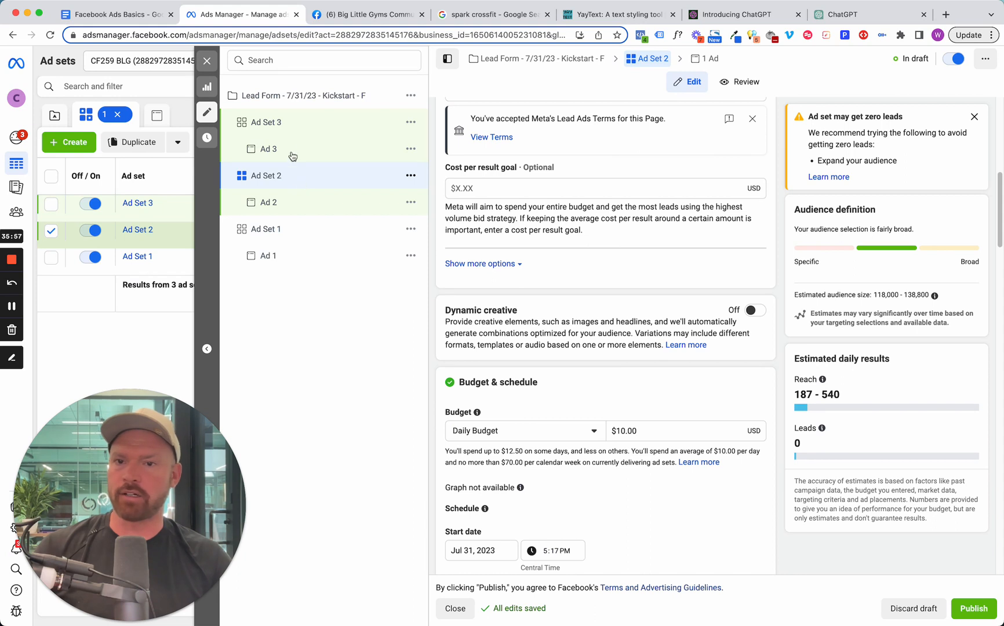
{"action": "left_click", "coordinate": [287, 128]}
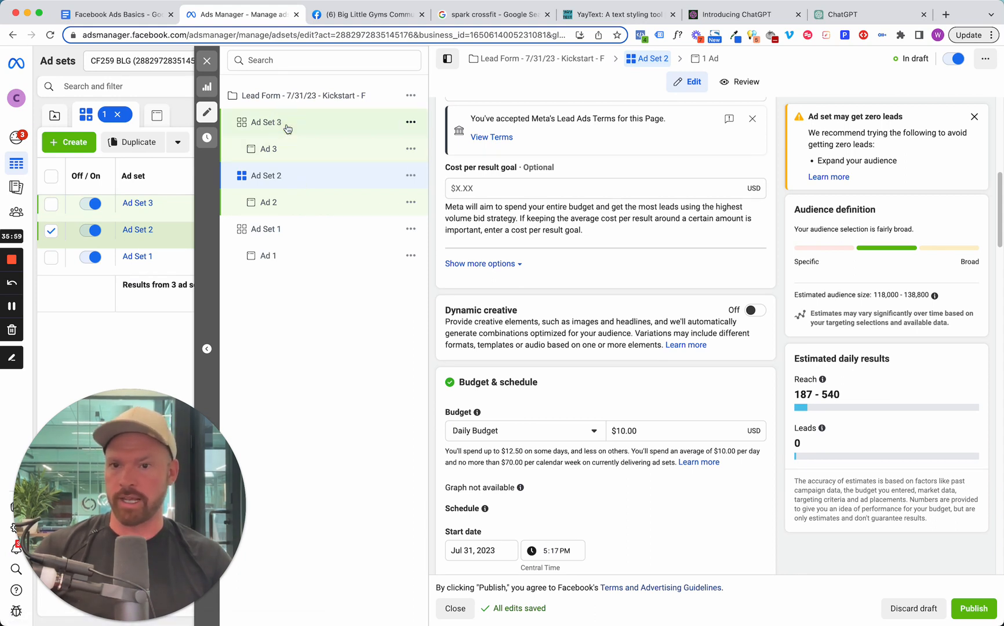
Review Ad 2's media, primary text and headline, and dismiss the warning about too few ad creatives.
{"action": "left_click", "coordinate": [302, 207]}
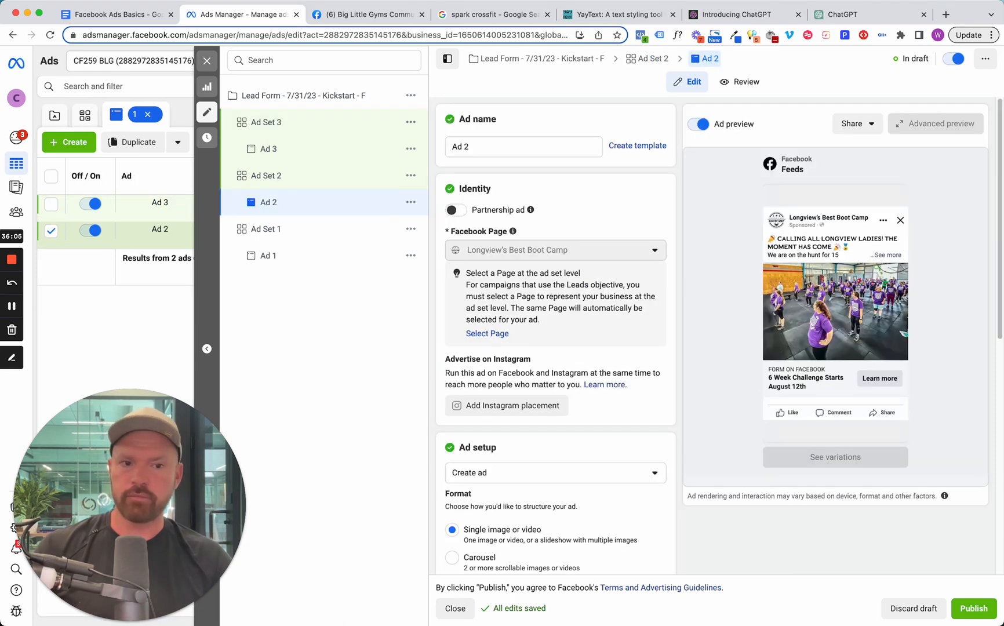
{"action": "scroll", "coordinate": [527, 314], "scroll_direction": "down", "scroll_amount": 7}
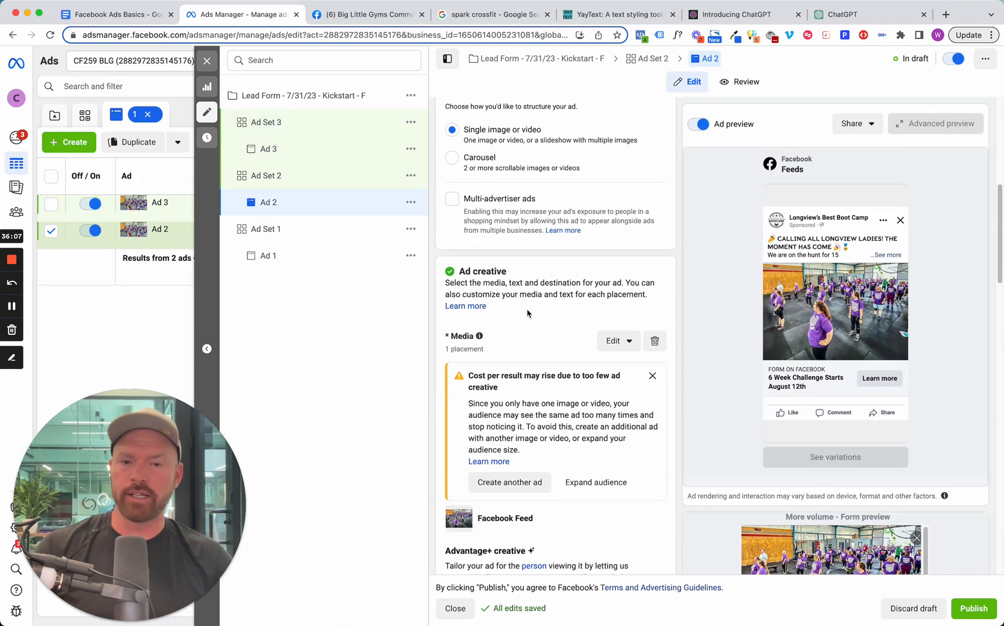
{"action": "mouse_move", "coordinate": [834, 301]}
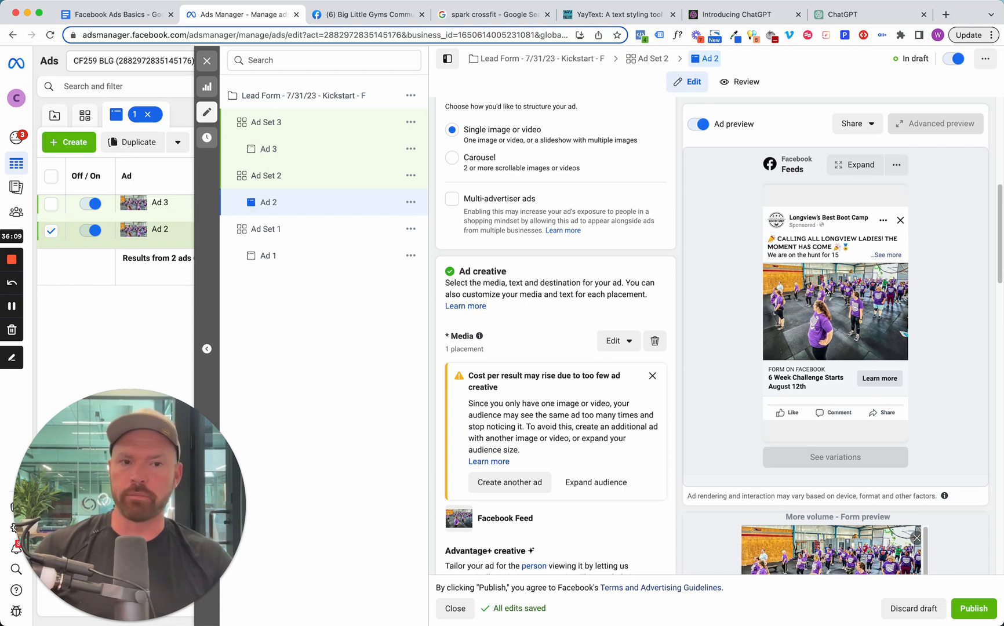
{"action": "scroll", "coordinate": [505, 357], "scroll_direction": "down", "scroll_amount": 5}
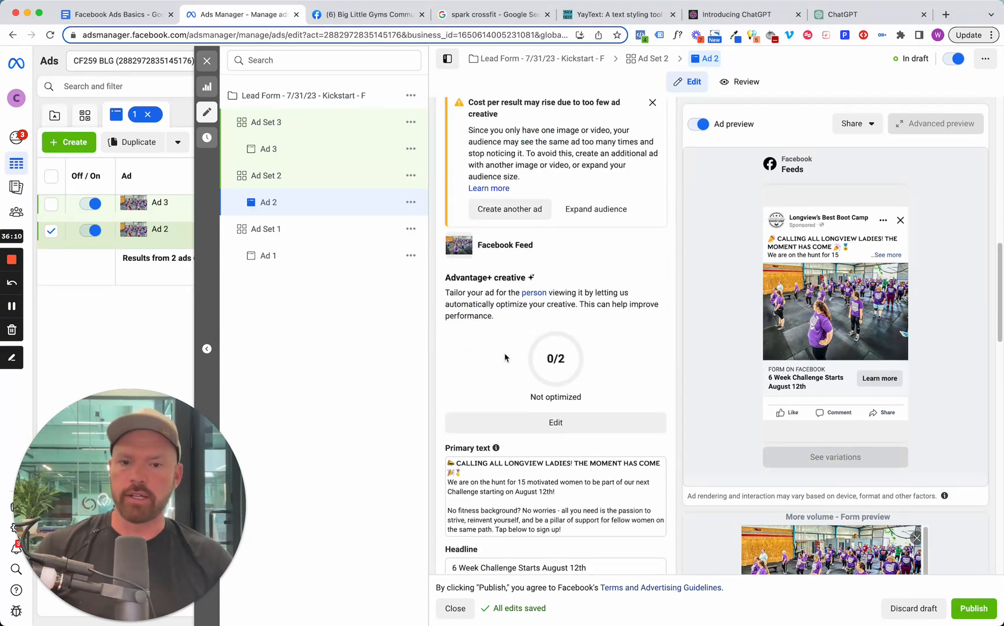
{"action": "scroll", "coordinate": [504, 357], "scroll_direction": "down", "scroll_amount": 2}
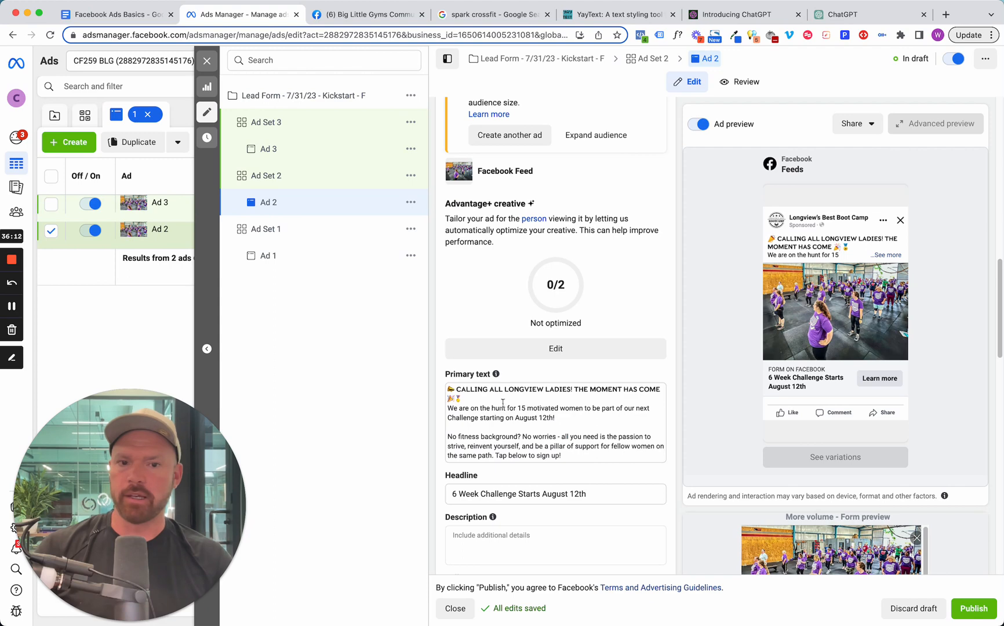
{"action": "left_click_drag", "start_coordinate": [569, 456], "coordinate": [448, 385]}
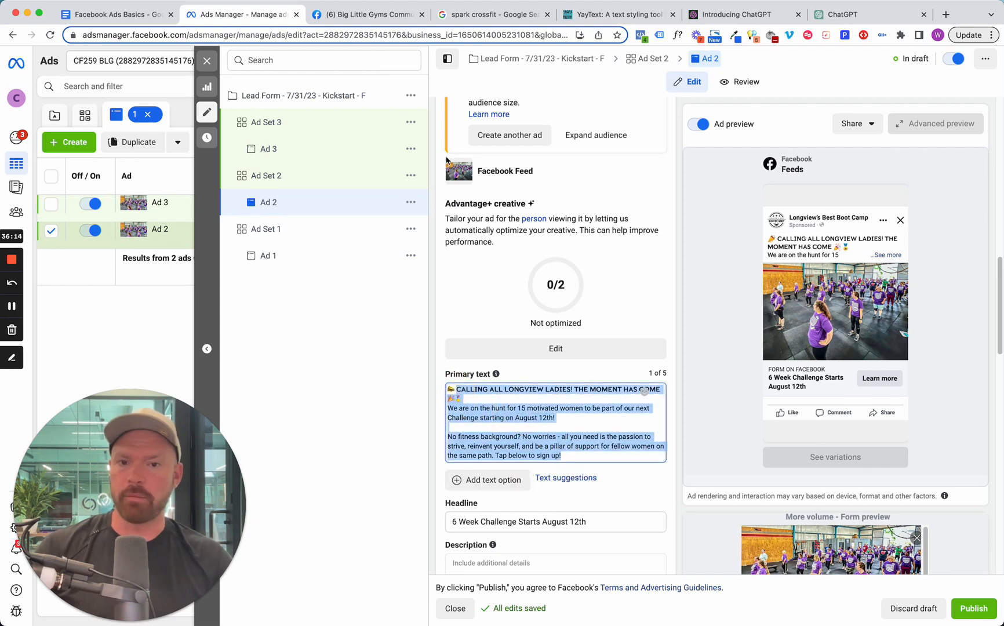
{"action": "scroll", "coordinate": [645, 119], "scroll_direction": "up", "scroll_amount": 2}
{"action": "left_click", "coordinate": [647, 119]}
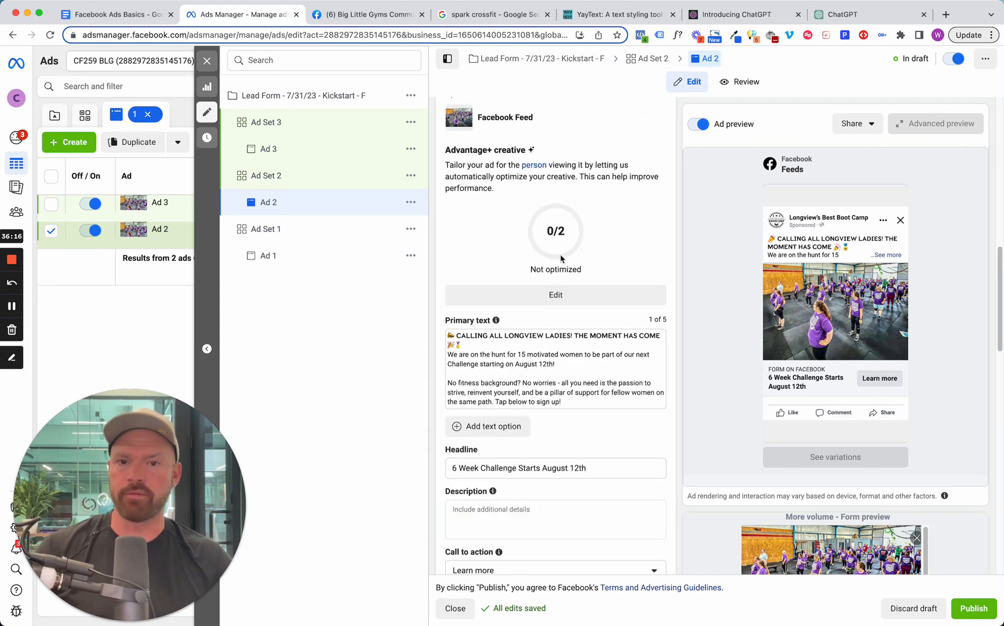
Replace Ad 2's image with the account photo of the group in red shirts, using the Original crop and no optimizations.
{"action": "scroll", "coordinate": [565, 302], "scroll_direction": "up", "scroll_amount": 4}
{"action": "left_click", "coordinate": [629, 300]}
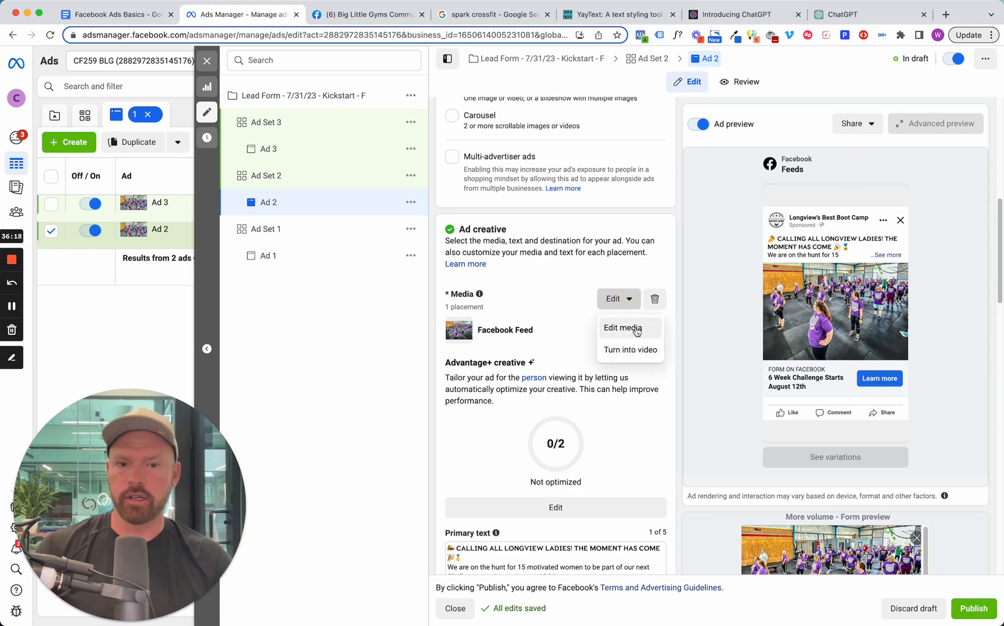
{"action": "left_click", "coordinate": [637, 330]}
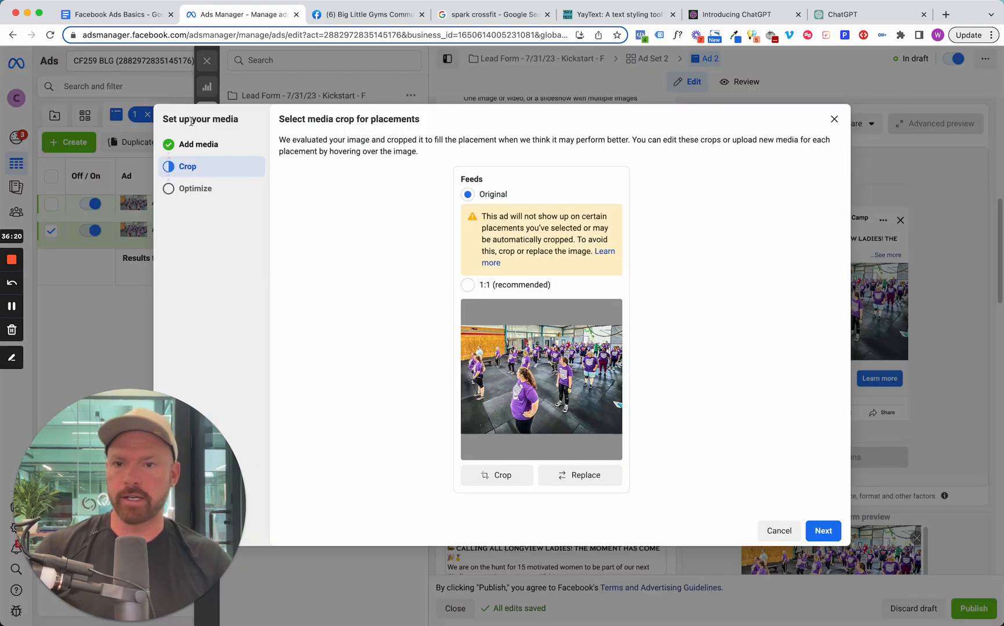
{"action": "left_click", "coordinate": [209, 143]}
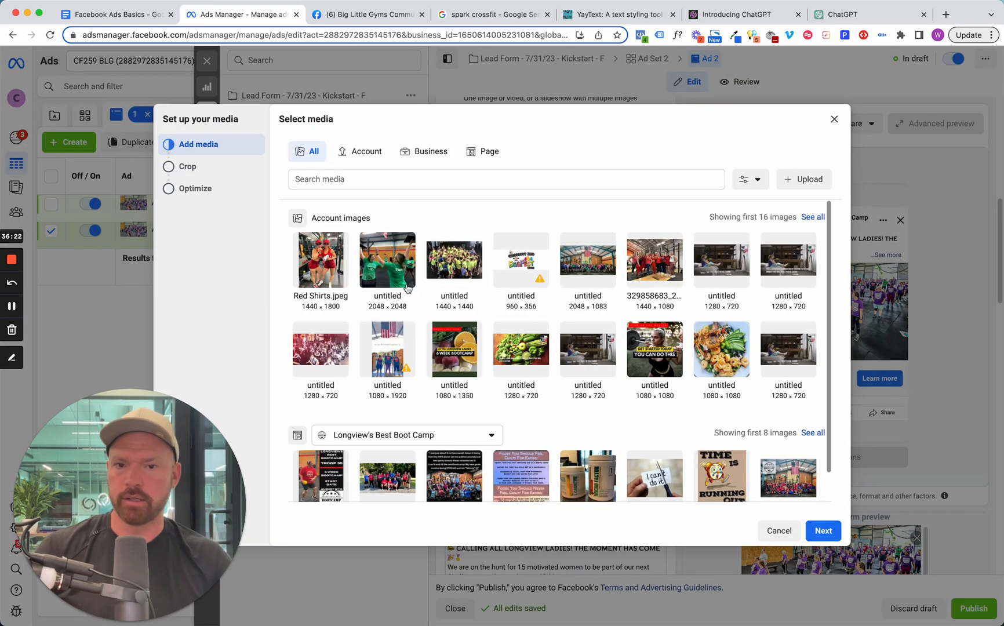
{"action": "left_click", "coordinate": [668, 277]}
{"action": "left_click", "coordinate": [824, 531]}
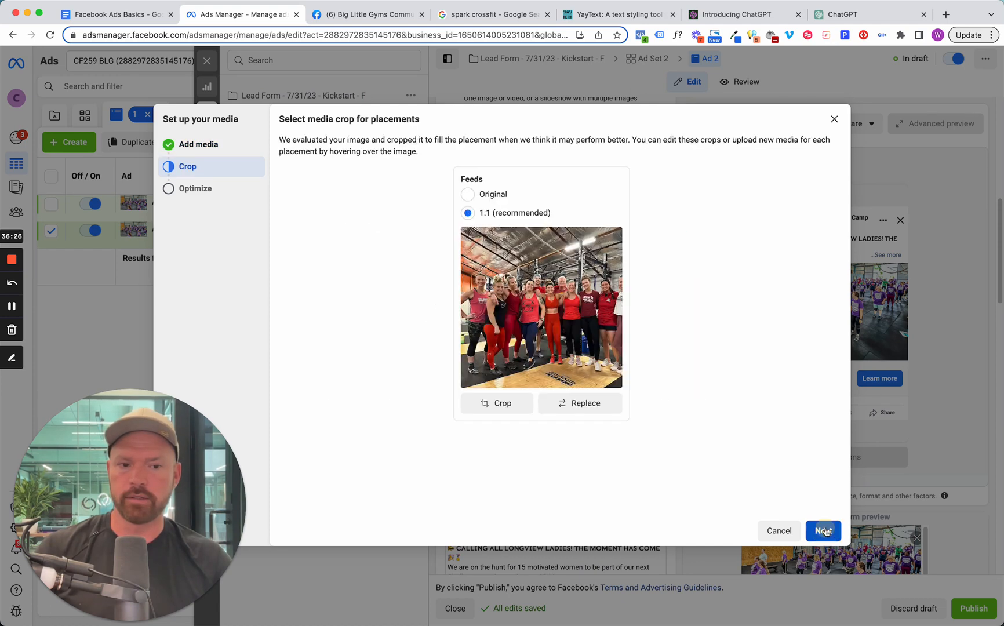
{"action": "left_click", "coordinate": [468, 195]}
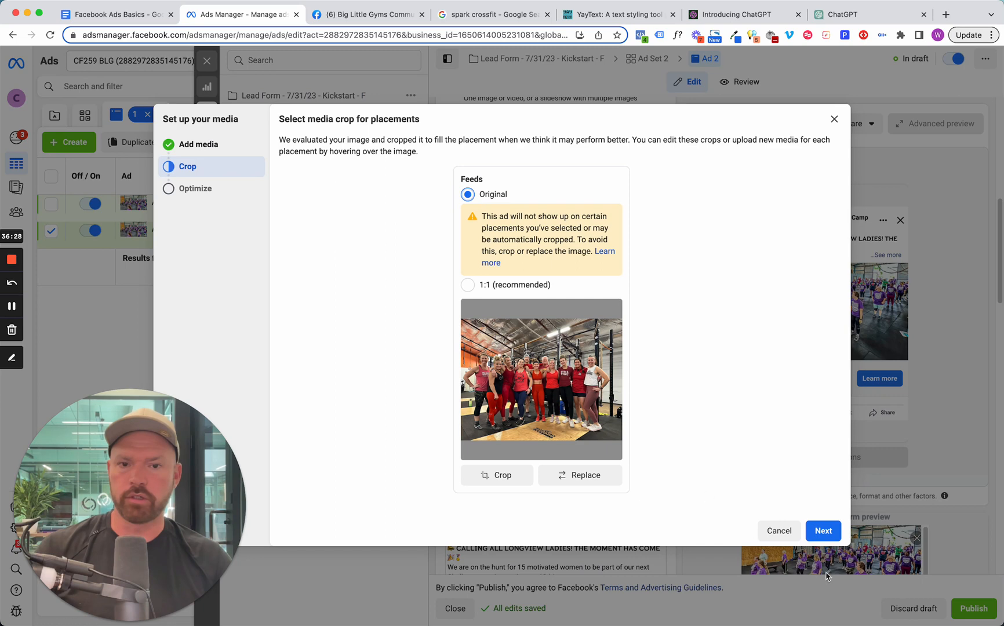
{"action": "left_click", "coordinate": [823, 531]}
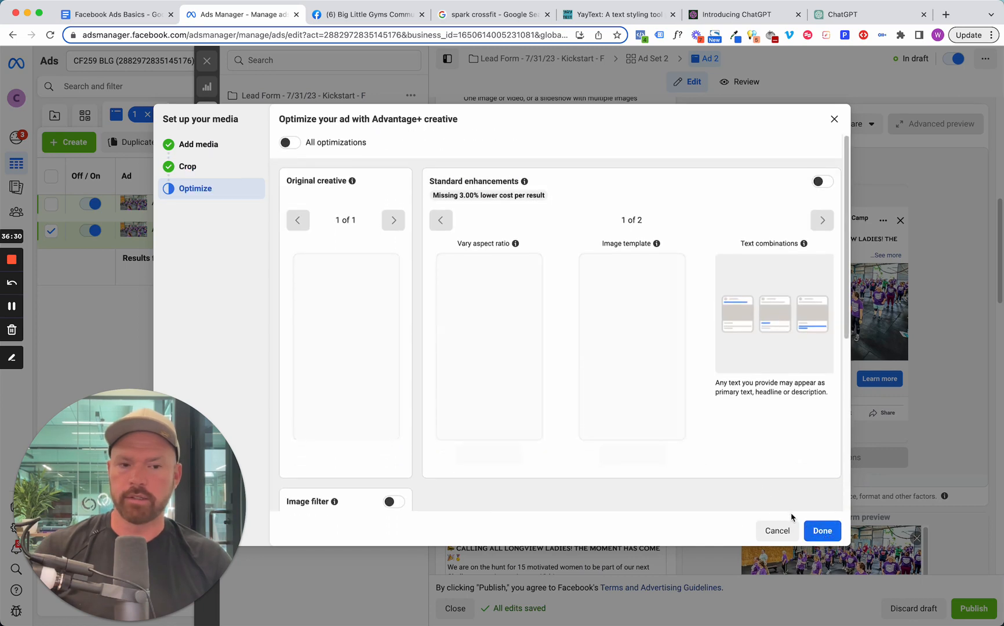
{"action": "left_click", "coordinate": [822, 530]}
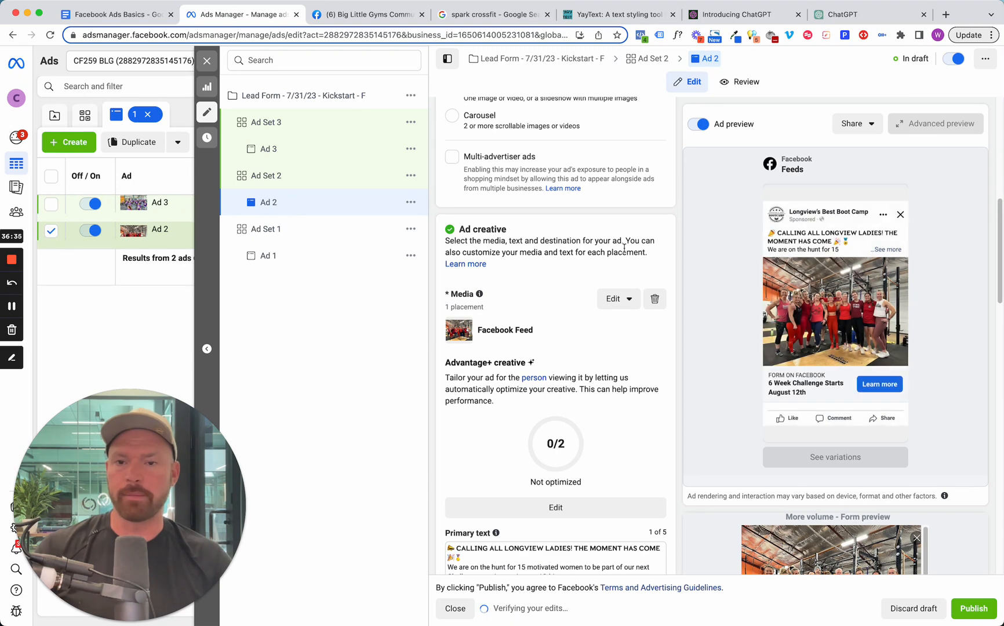
Rename Ad 2 as "Ad 2 - Red Shirts" and its ad set as "Ad Set 2 - Red Shirts".
{"action": "scroll", "coordinate": [624, 249], "scroll_direction": "up", "scroll_amount": 8}
{"action": "left_click", "coordinate": [503, 147]}
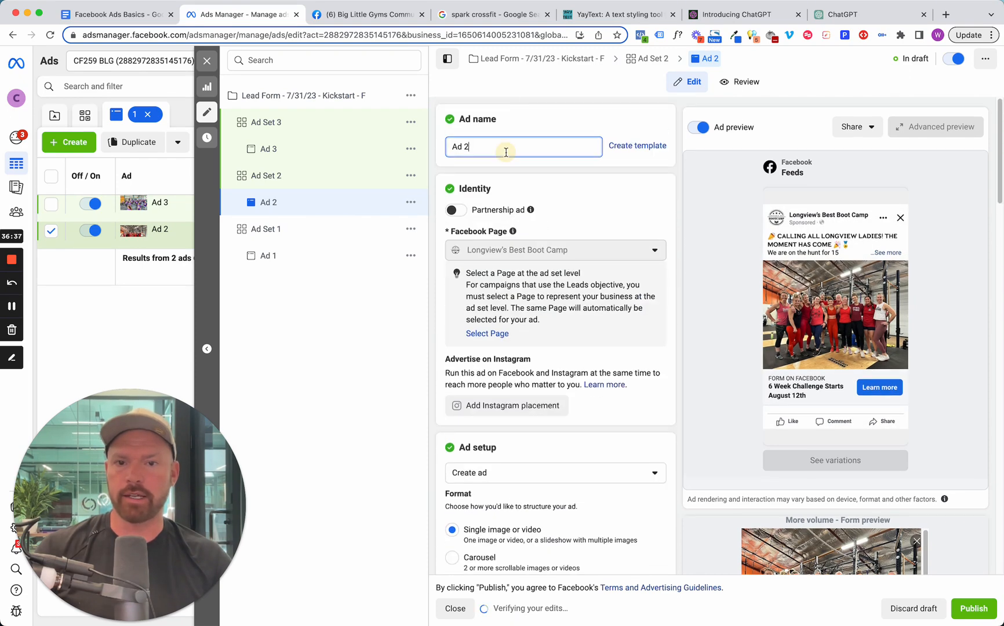
{"action": "type", "text": "- Red Shirts"}
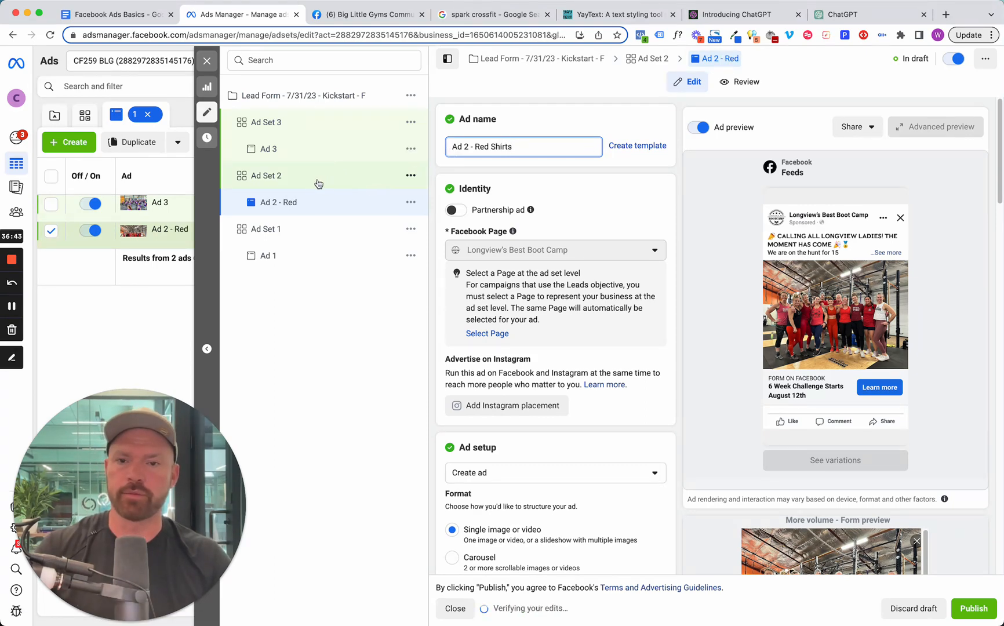
{"action": "left_click", "coordinate": [317, 182]}
{"action": "left_click", "coordinate": [501, 147]}
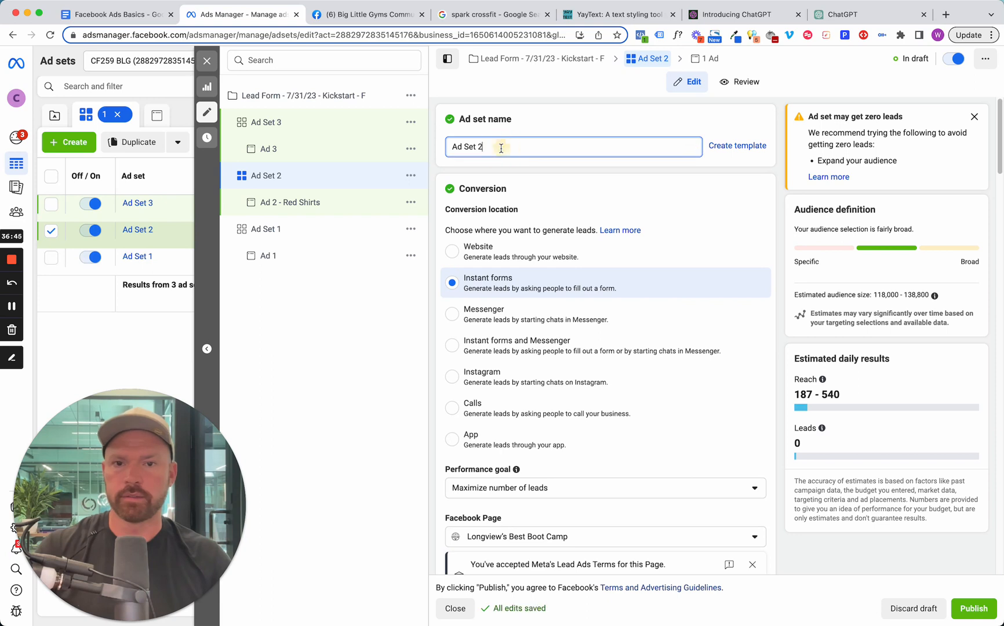
{"action": "type", "text": "- Red Shirts"}
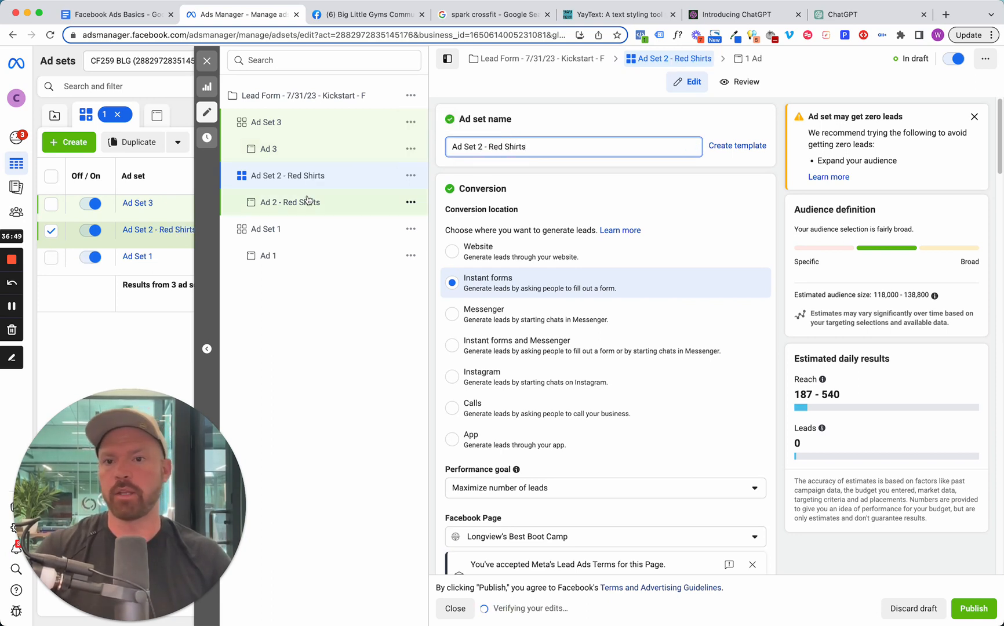
Rename Ad Set 1 as "Ad Set 1 - Purple Shirts" and its ad as "Ad 1 - Purple Shirts".
{"action": "left_click", "coordinate": [302, 233]}
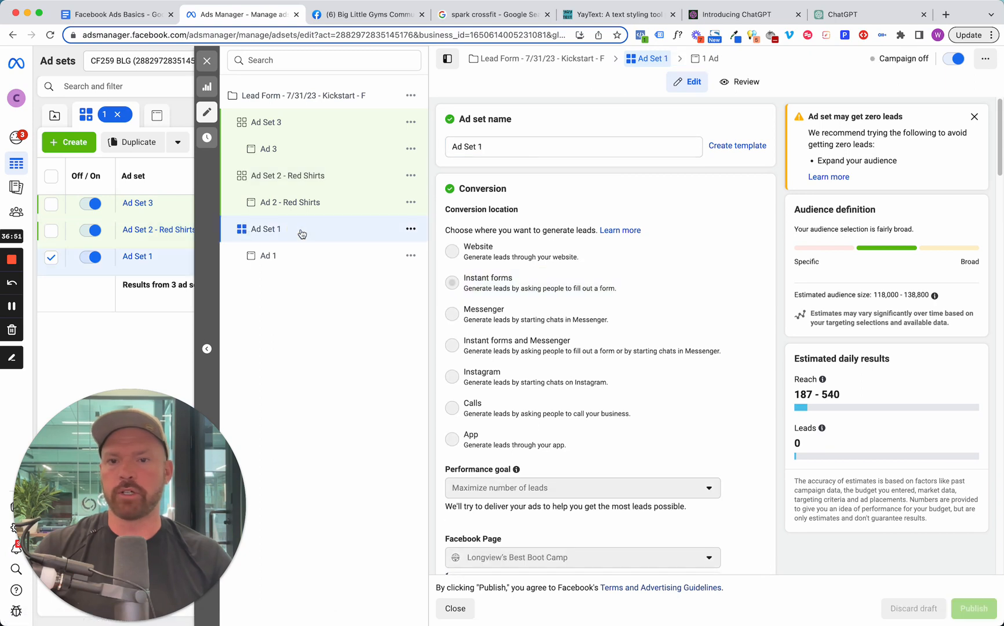
{"action": "left_click", "coordinate": [533, 147]}
{"action": "type", "text": "= Purple Shirts"}
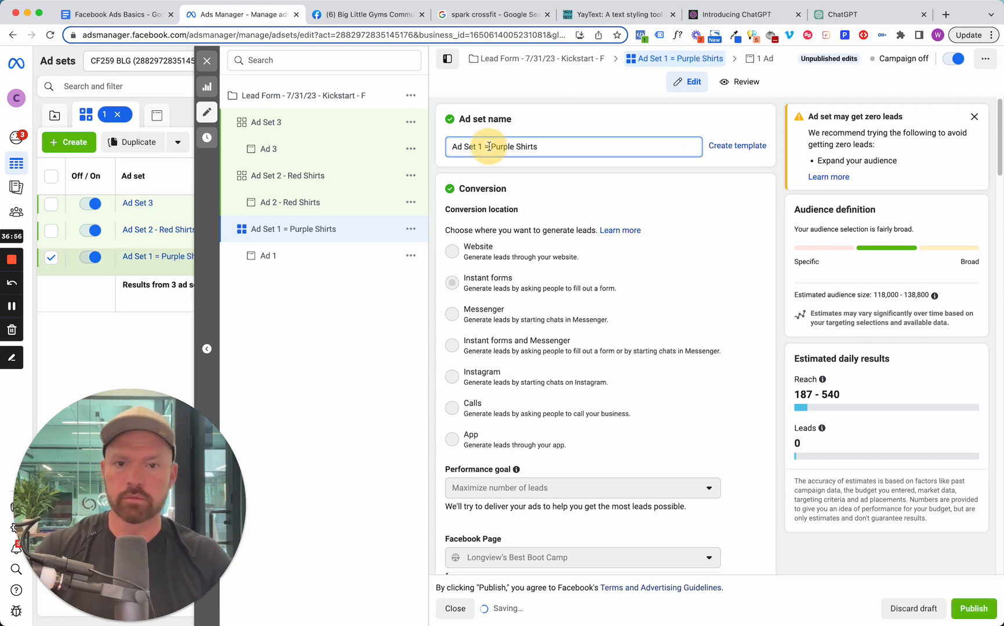
{"action": "left_click", "coordinate": [272, 258]}
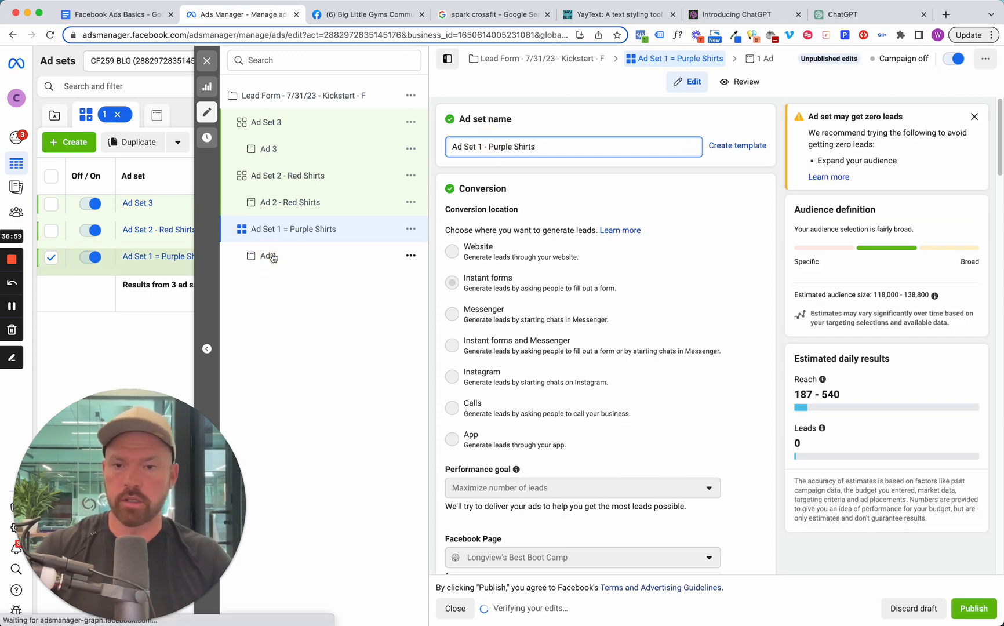
{"action": "left_click", "coordinate": [473, 149]}
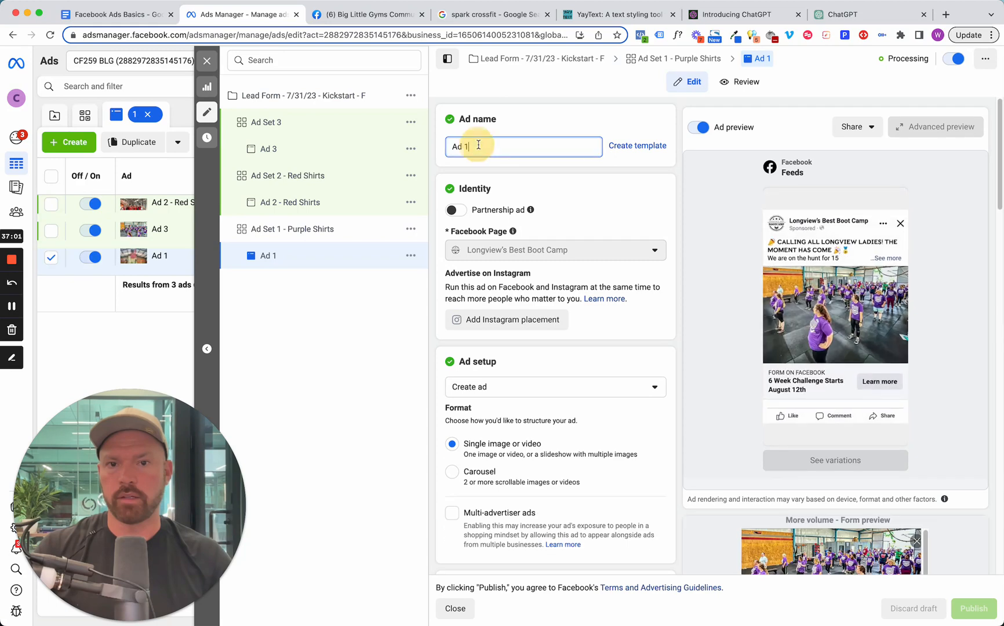
{"action": "type", "text": "- Purple Shirts"}
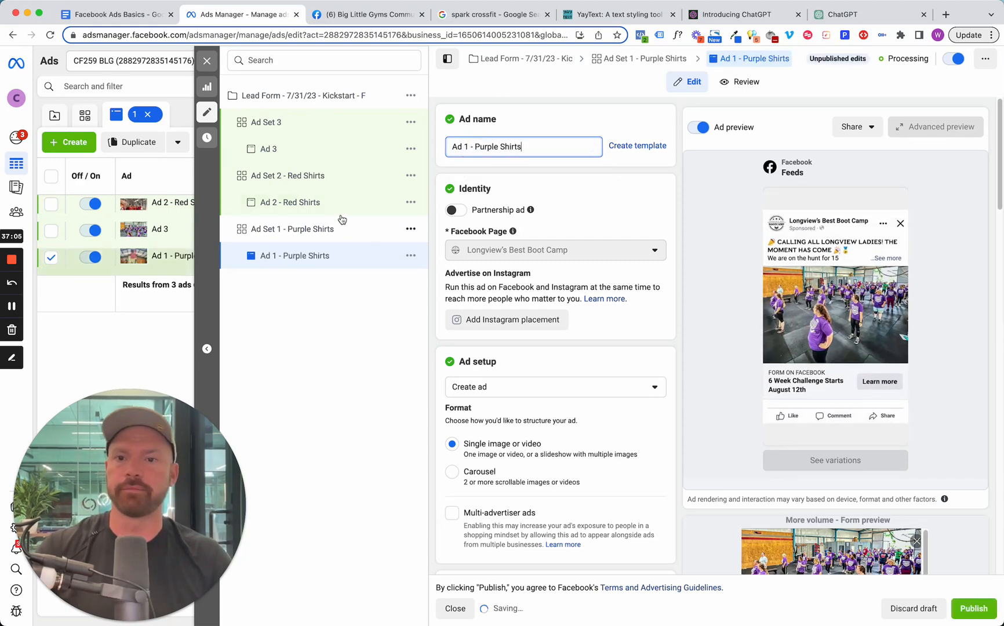
Replace Ad 3's image with the account photo of three women in blue tops, keeping the original crop.
{"action": "left_click", "coordinate": [319, 148]}
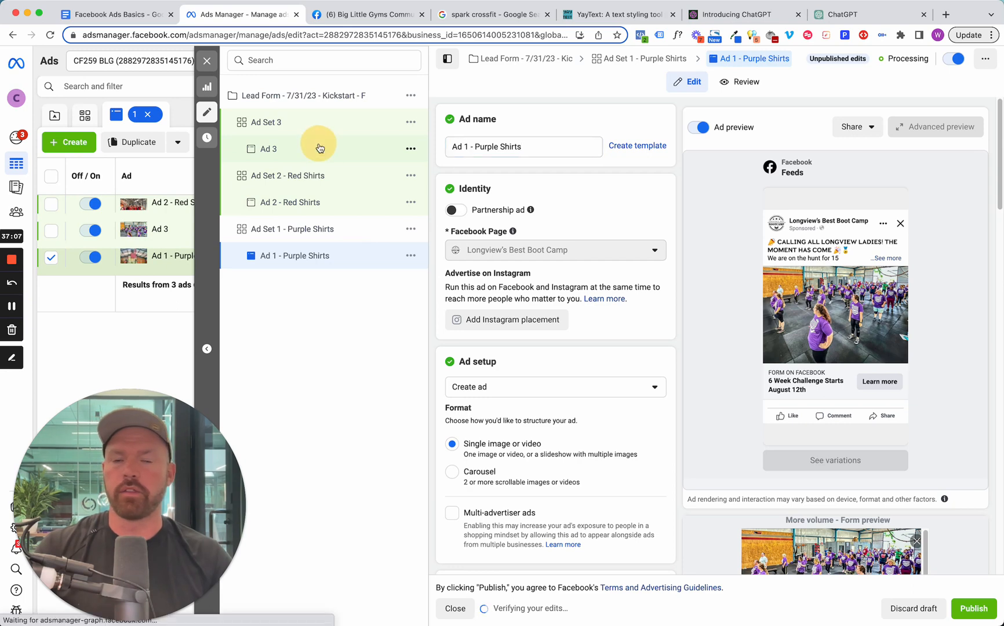
{"action": "scroll", "coordinate": [554, 253], "scroll_direction": "down", "scroll_amount": 6}
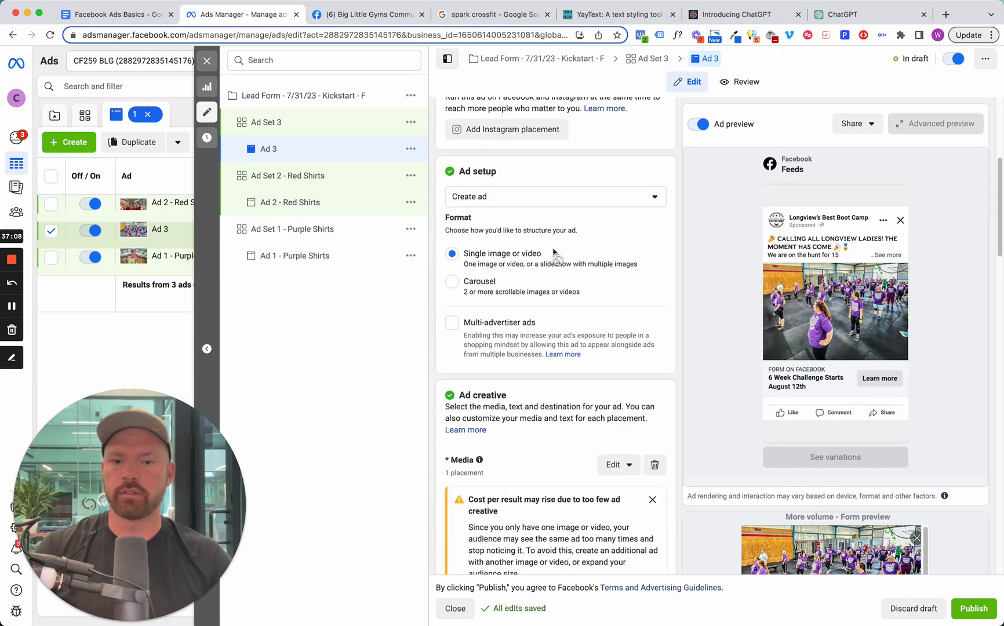
{"action": "left_click", "coordinate": [619, 384]}
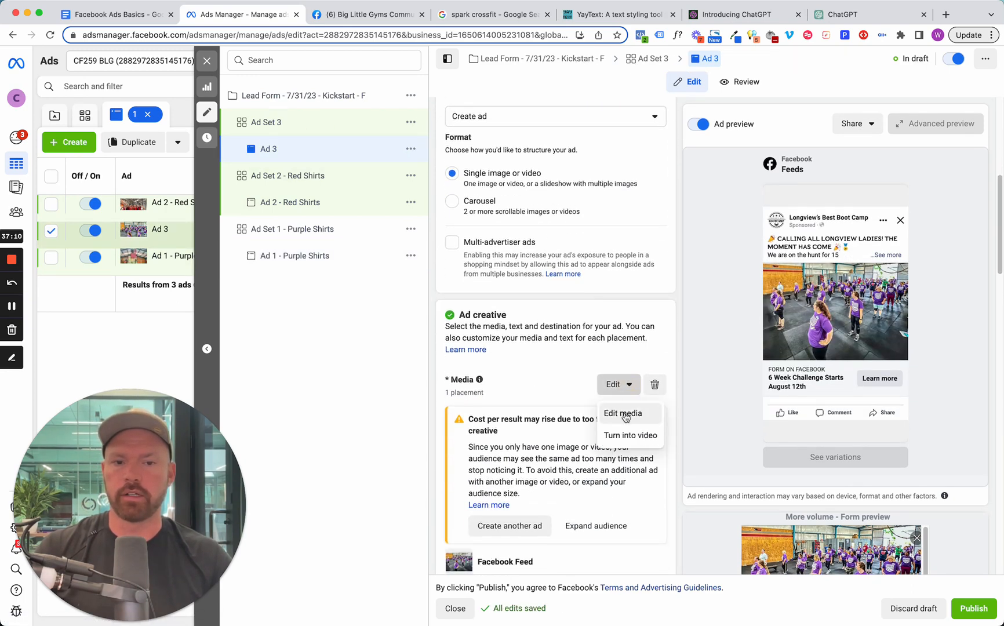
{"action": "left_click", "coordinate": [623, 414]}
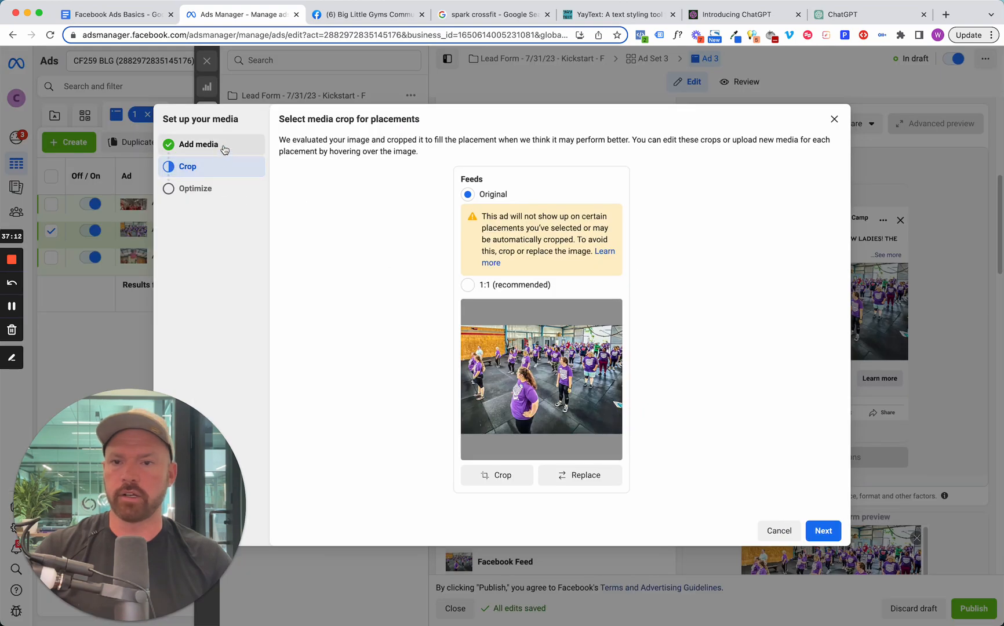
{"action": "left_click", "coordinate": [192, 145]}
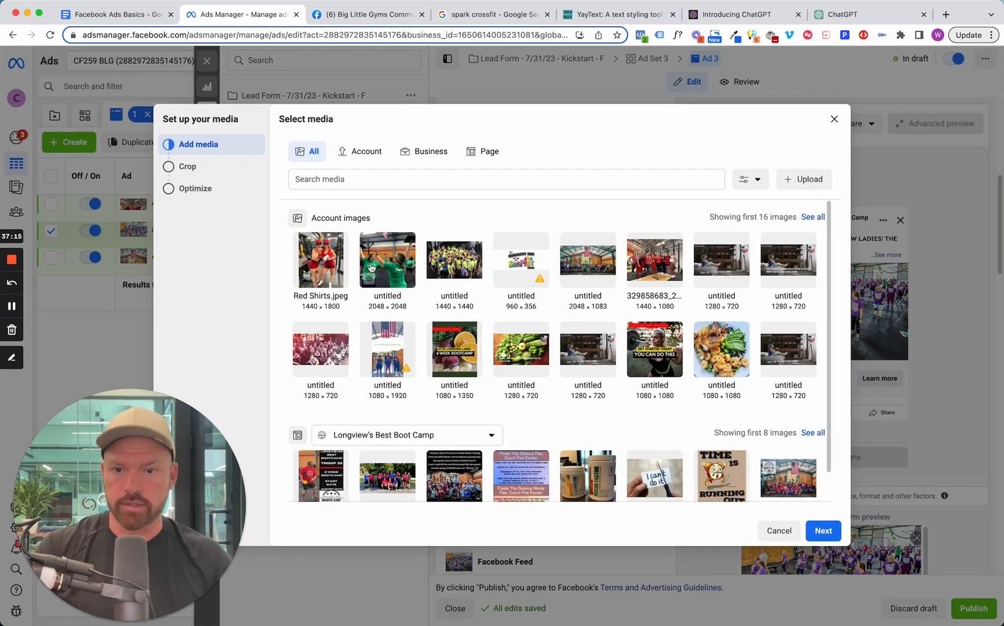
{"action": "mouse_move", "coordinate": [672, 343]}
{"action": "scroll", "coordinate": [566, 369], "scroll_direction": "down", "scroll_amount": 2}
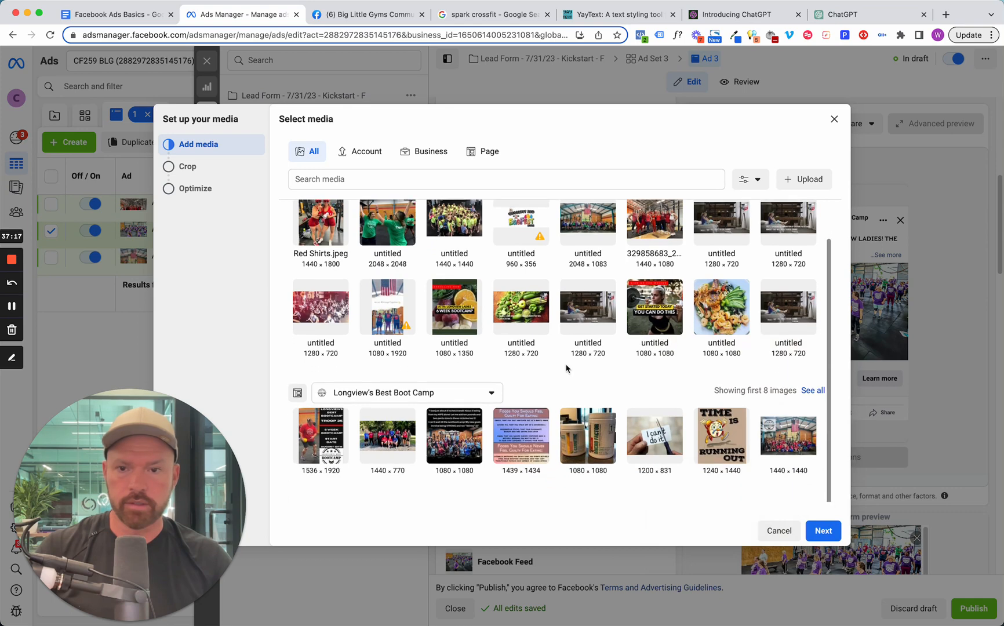
{"action": "scroll", "coordinate": [577, 374], "scroll_direction": "up", "scroll_amount": 2}
{"action": "left_click", "coordinate": [812, 216]}
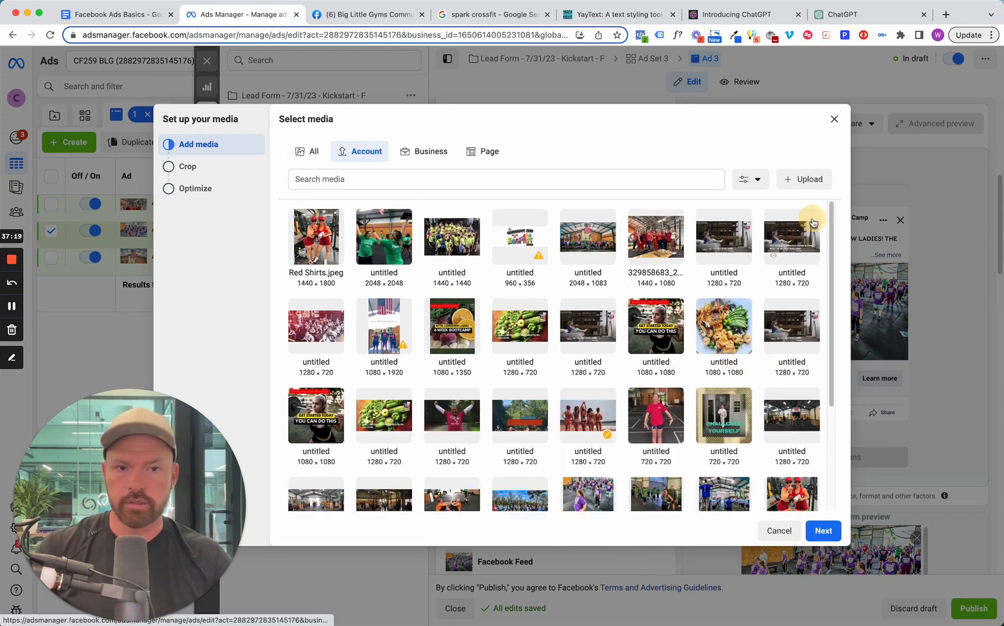
{"action": "scroll", "coordinate": [464, 386], "scroll_direction": "down", "scroll_amount": 5}
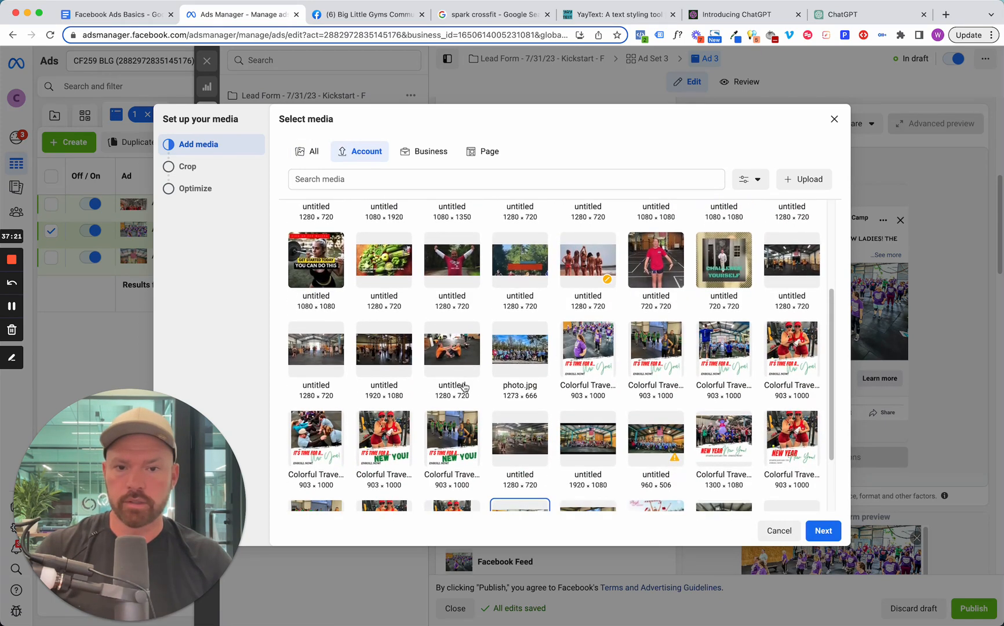
{"action": "scroll", "coordinate": [463, 386], "scroll_direction": "down", "scroll_amount": 4}
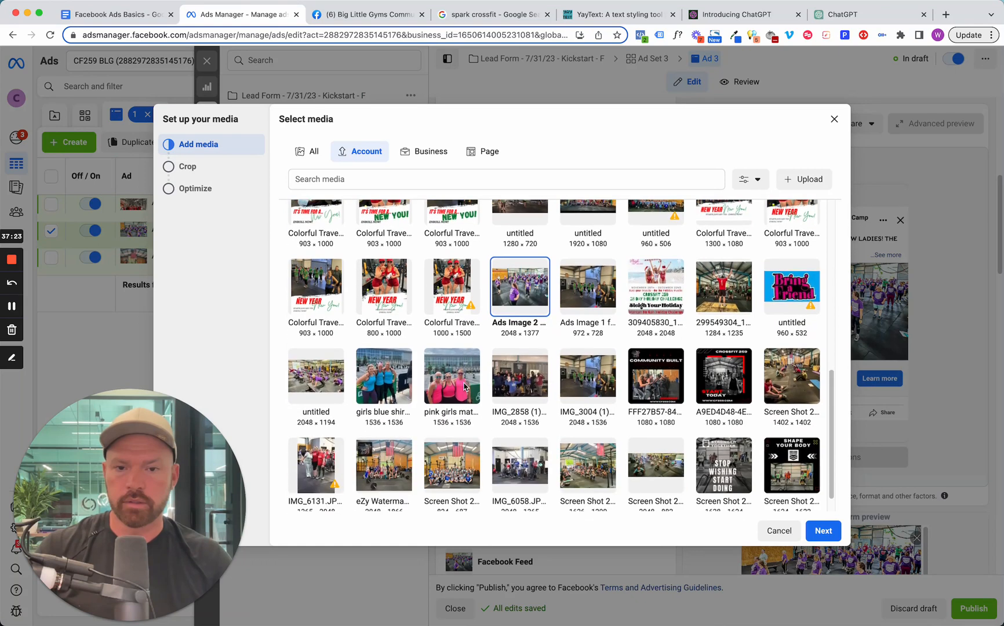
{"action": "left_click", "coordinate": [372, 384]}
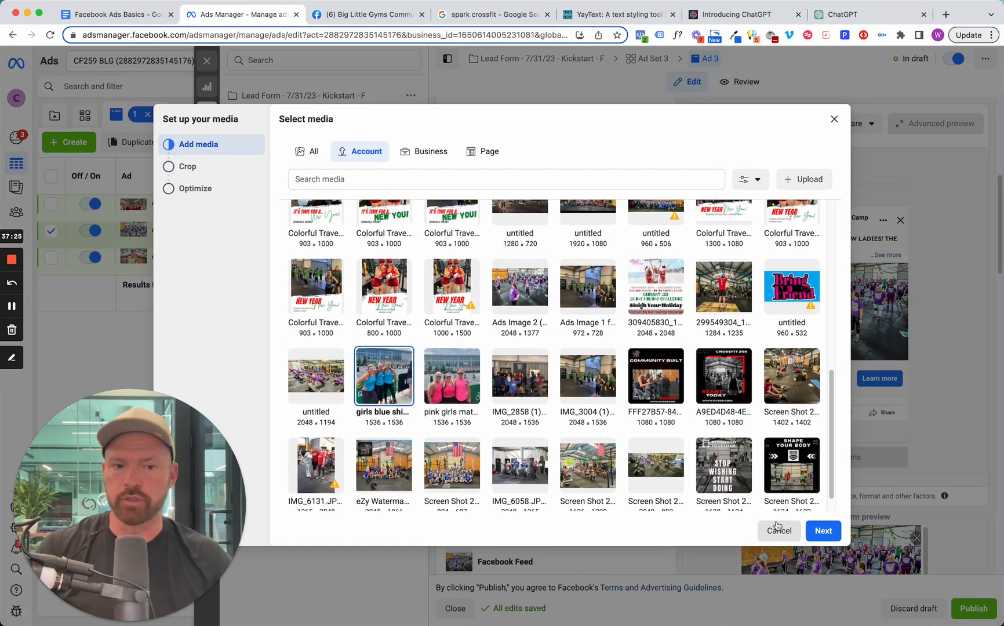
{"action": "left_click", "coordinate": [815, 529]}
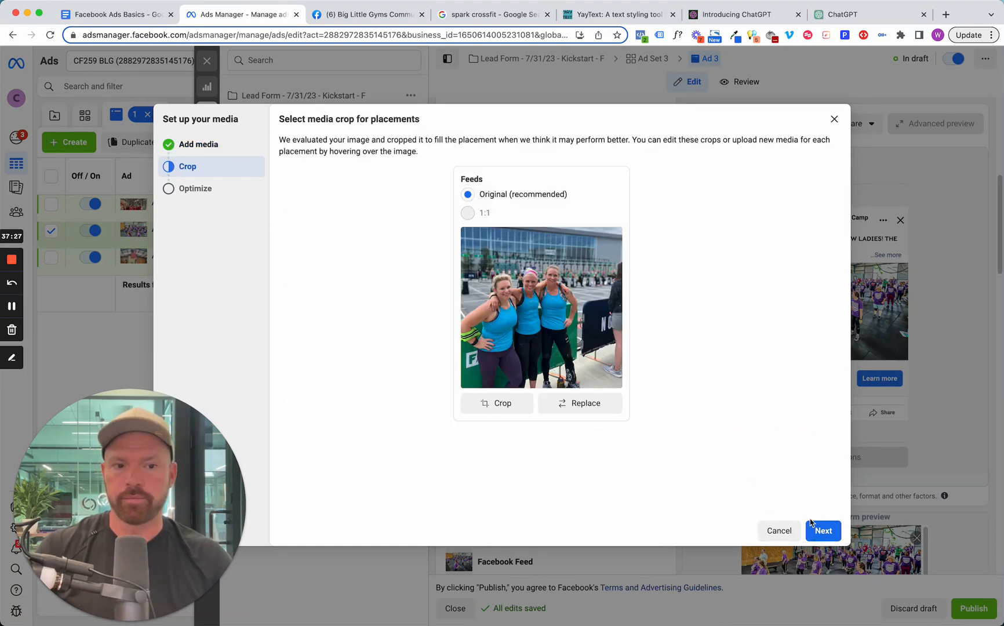
{"action": "left_click", "coordinate": [834, 531]}
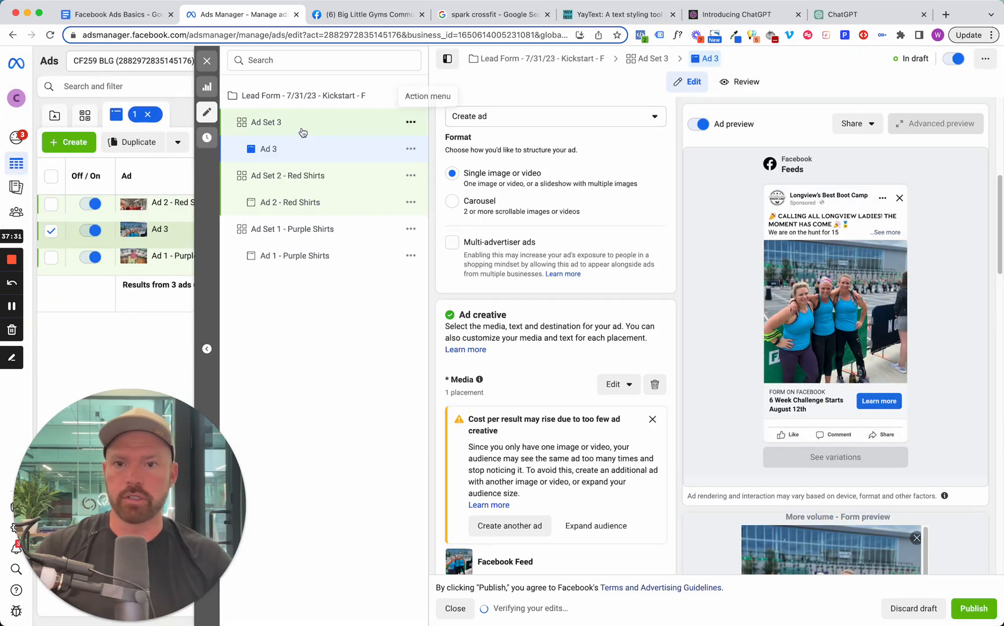
Rename Ad 3 as "Ad 3 - blue shirts" and its ad set as "Ad Set 3 - blue shirts", then close the editor.
{"action": "scroll", "coordinate": [632, 295], "scroll_direction": "up", "scroll_amount": 6}
{"action": "left_click", "coordinate": [507, 148]}
{"action": "type", "text": "- blue"}
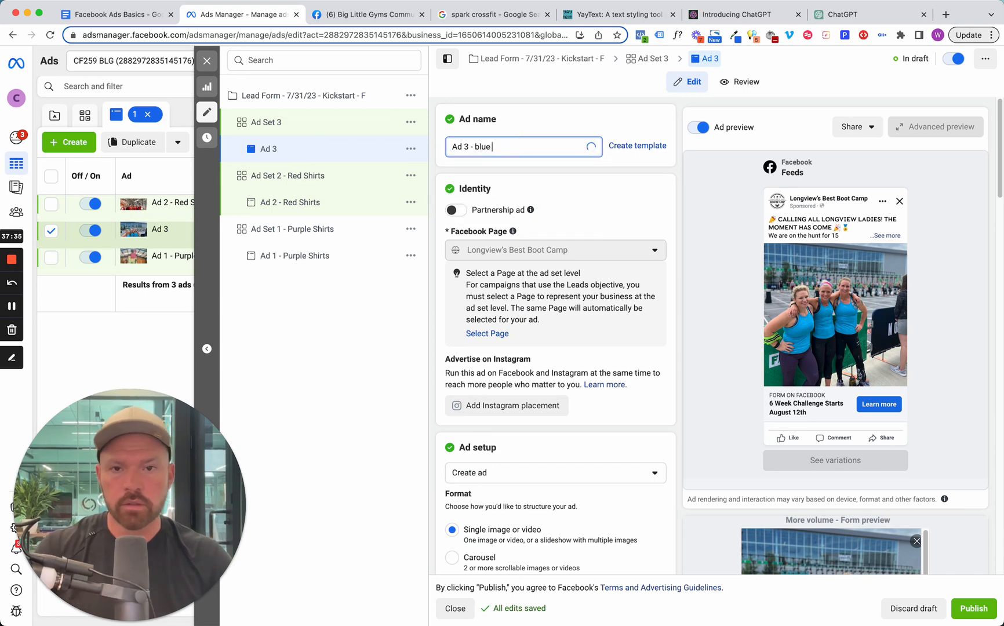
{"action": "left_click", "coordinate": [327, 122]}
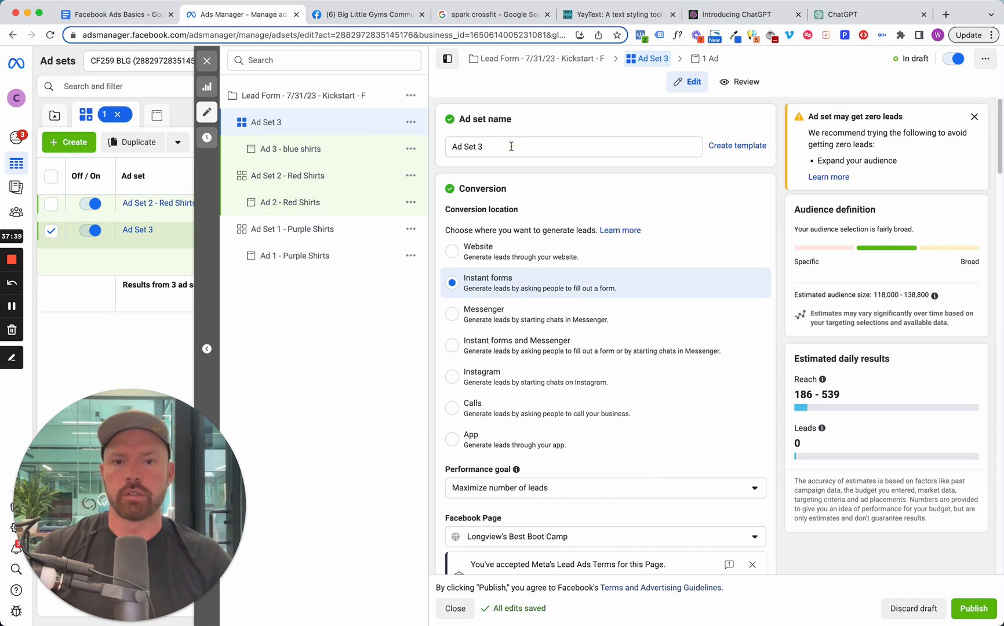
{"action": "left_click", "coordinate": [508, 149]}
{"action": "type", "text": "- "}
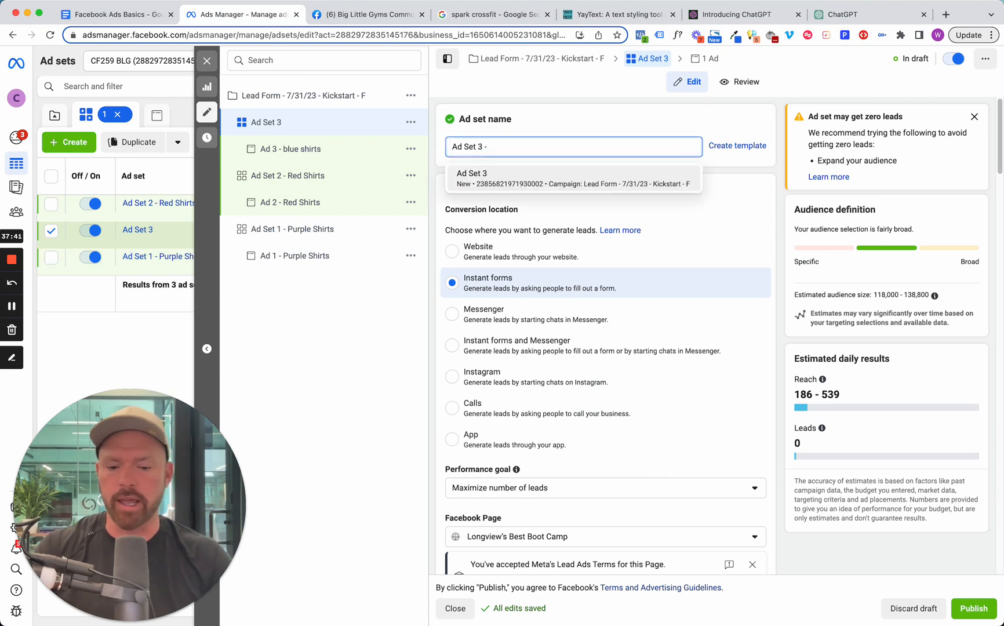
{"action": "type", "text": "blue shirts"}
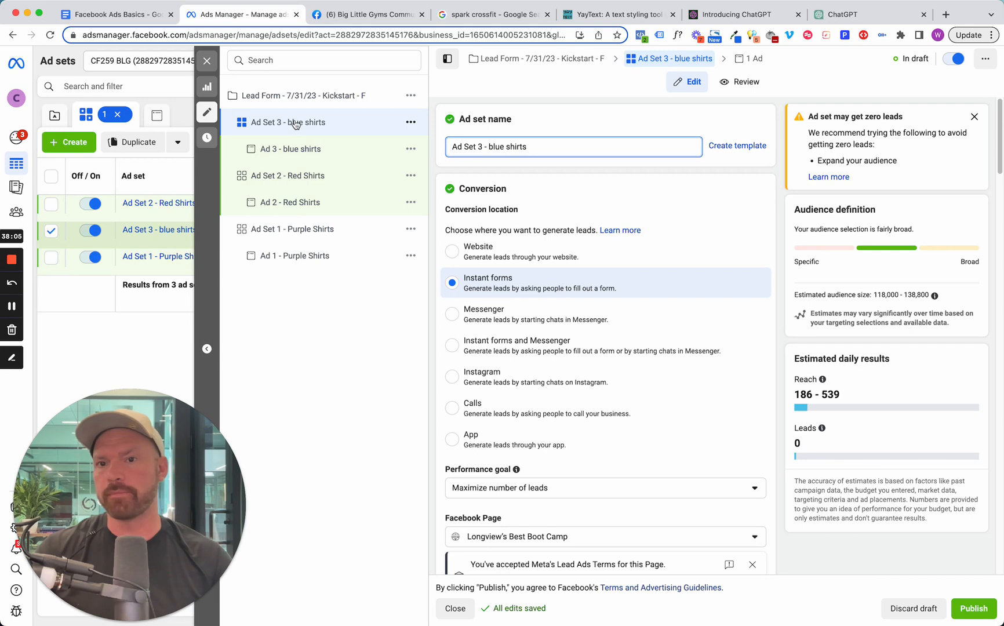
{"action": "left_click", "coordinate": [207, 60]}
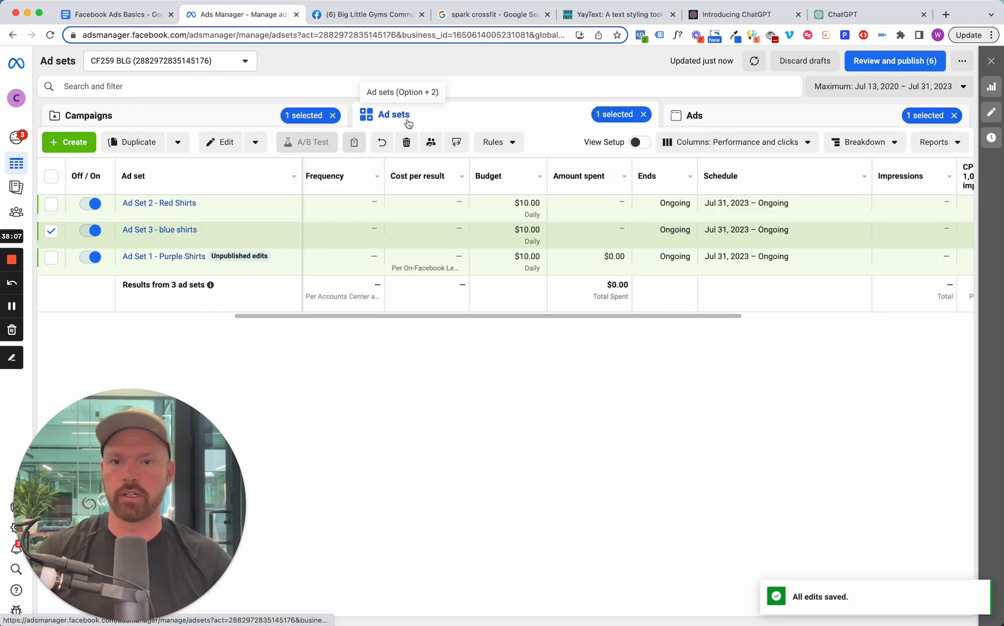
Examine the results, cost per result, link clicks and CPC of the ad sets in the 7/13 Longview lead gen campaign.
{"action": "left_click", "coordinate": [186, 113]}
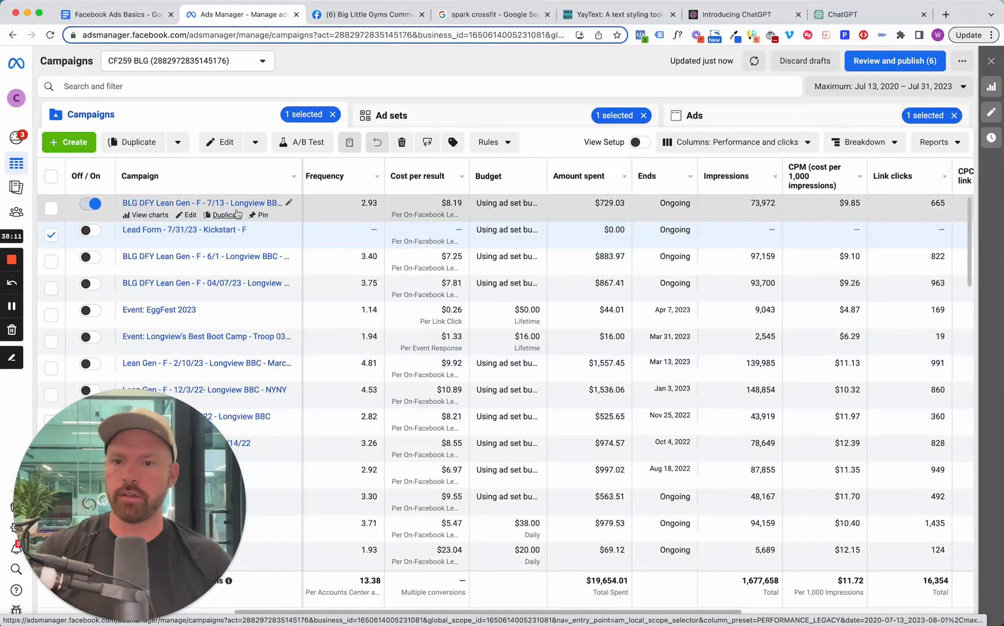
{"action": "left_click", "coordinate": [237, 204]}
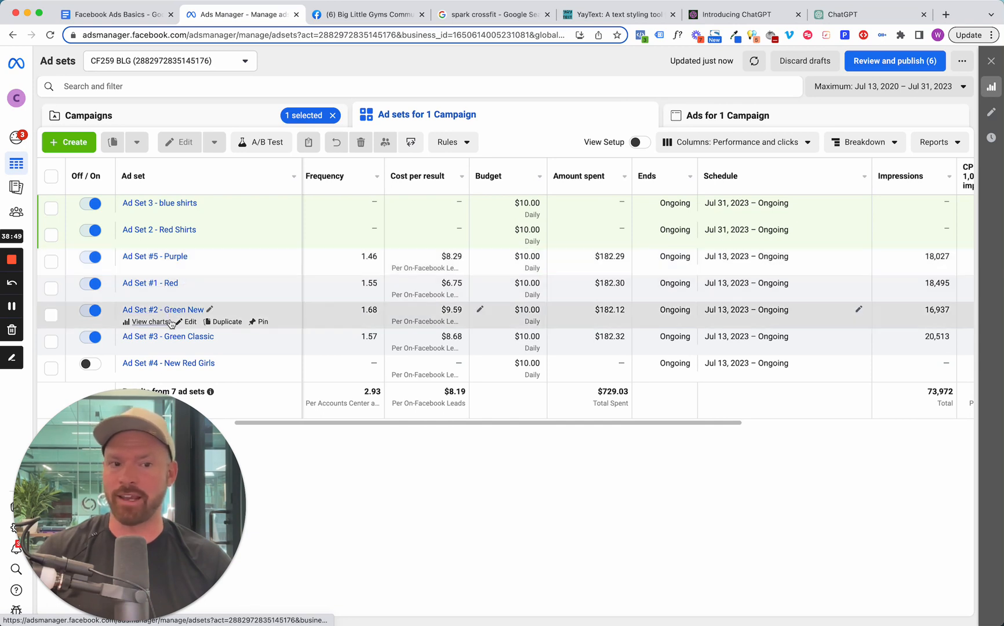
{"action": "left_click_drag", "start_coordinate": [528, 426], "coordinate": [823, 430]}
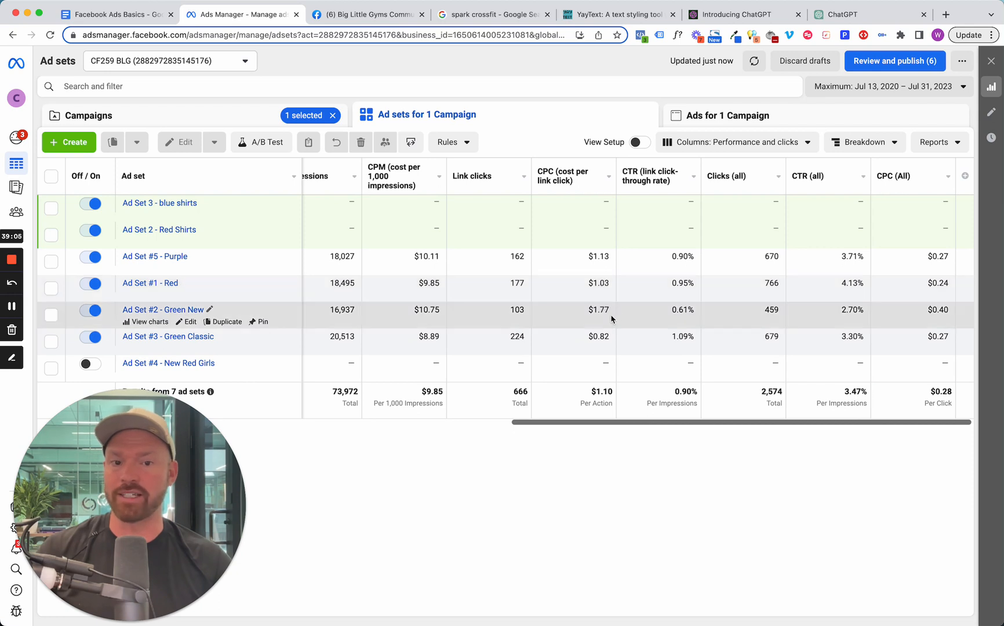
{"action": "left_click_drag", "start_coordinate": [649, 425], "coordinate": [343, 417]}
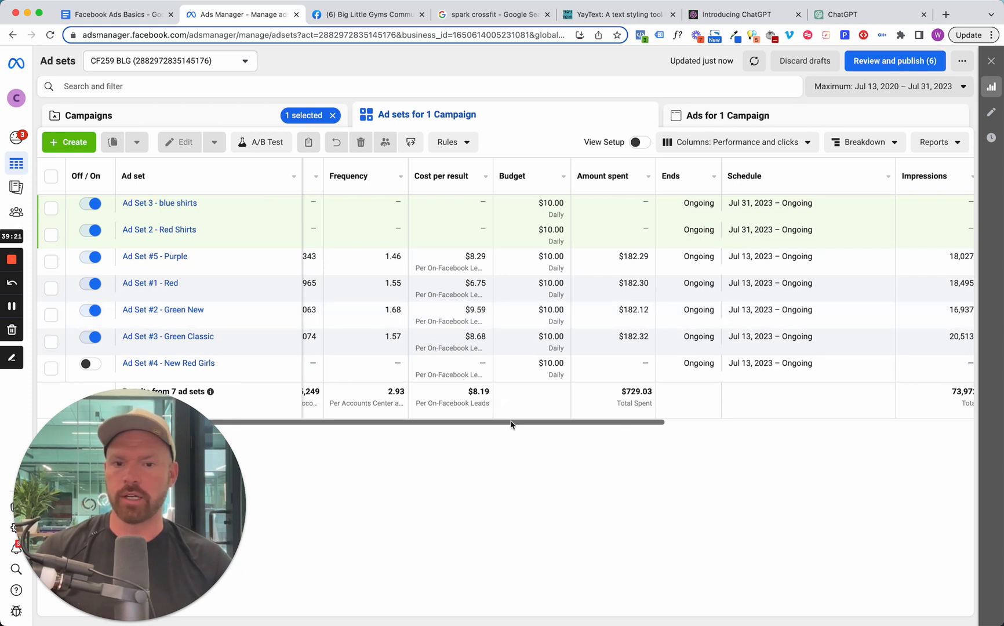
{"action": "left_click_drag", "start_coordinate": [511, 422], "coordinate": [430, 423]}
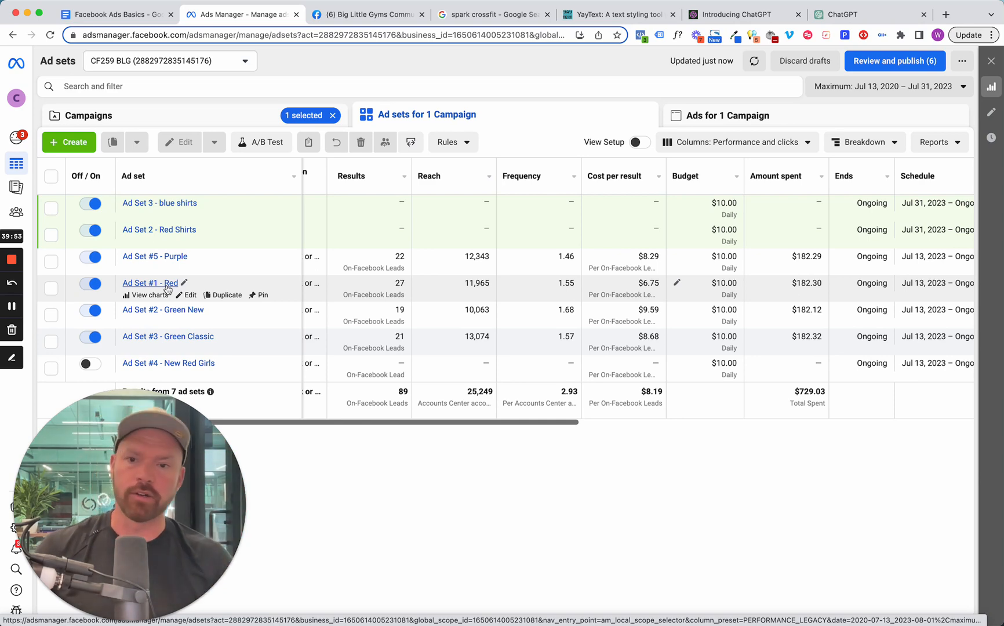
{"action": "left_click_drag", "start_coordinate": [460, 426], "coordinate": [670, 439]}
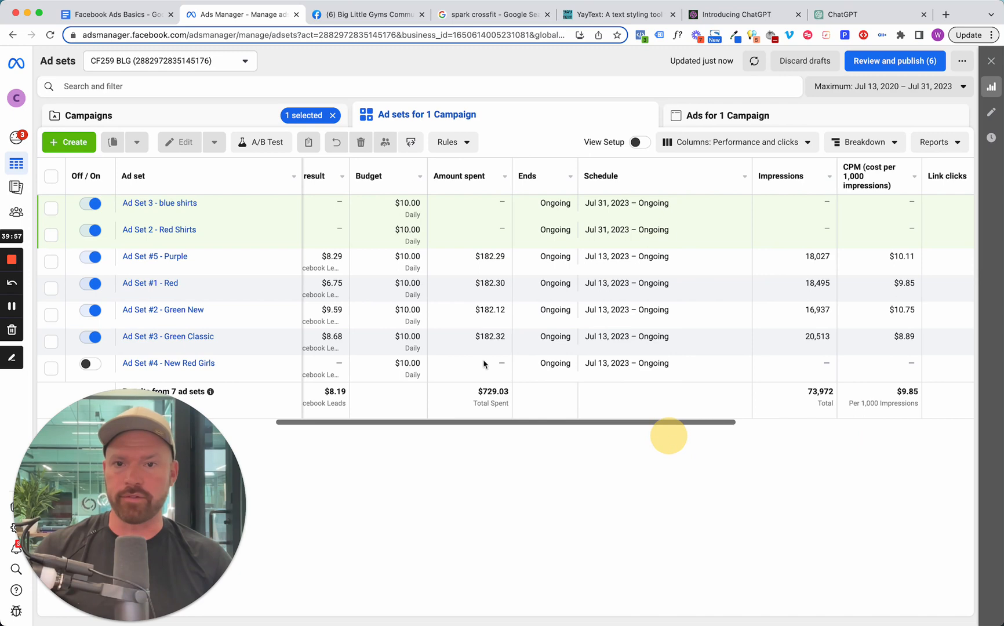
Review the creative, tracking and form preview of Ad 1 - Purple Shirts in the Lead Form - 7/31/23 - Kickstart - F campaign.
{"action": "left_click", "coordinate": [195, 119]}
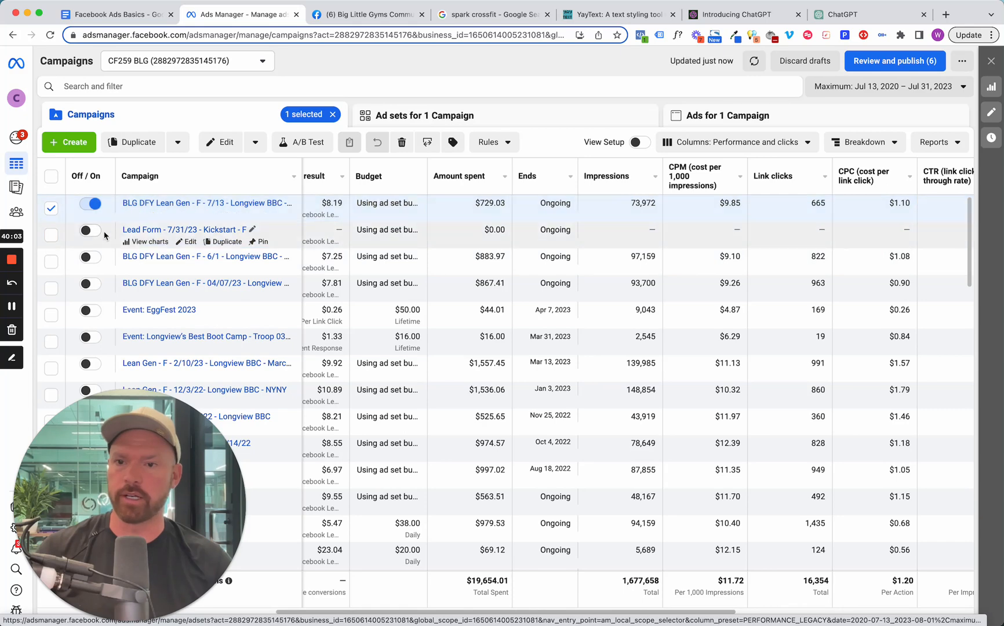
{"action": "left_click", "coordinate": [186, 231]}
{"action": "left_click", "coordinate": [700, 119]}
{"action": "mouse_move", "coordinate": [220, 271]}
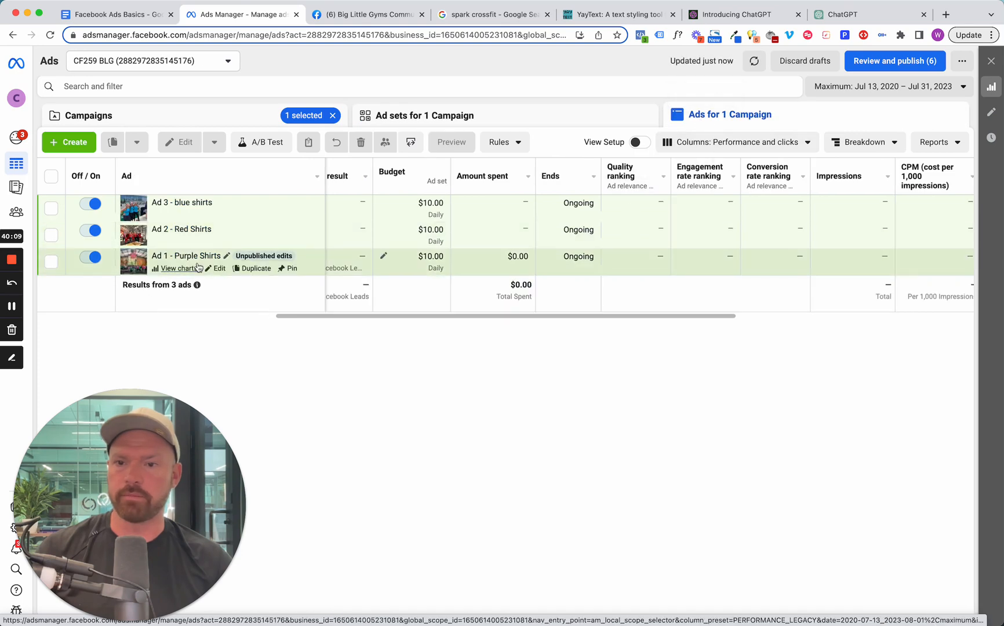
{"action": "left_click", "coordinate": [218, 269]}
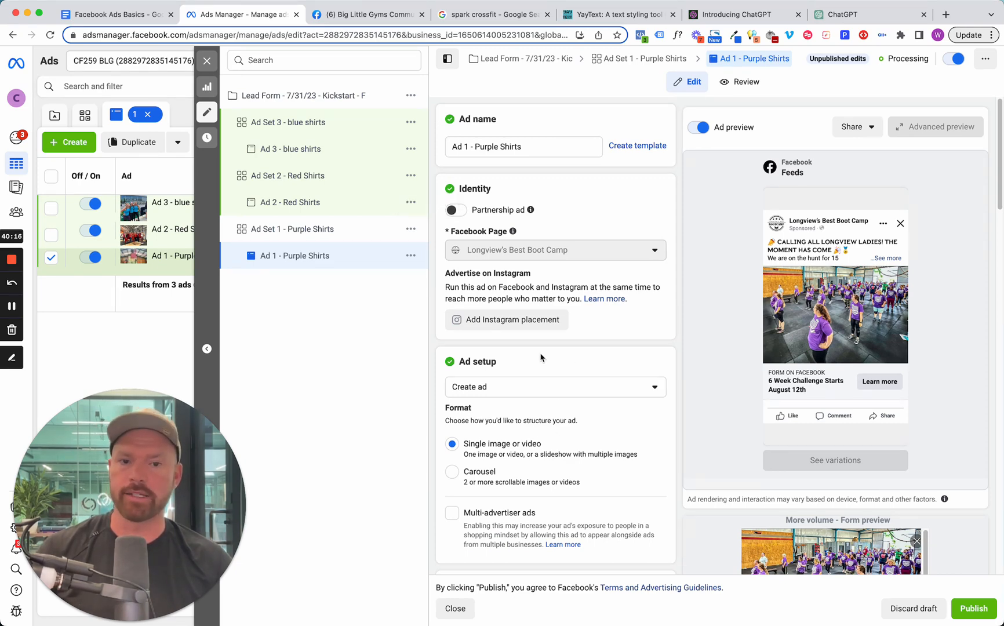
{"action": "scroll", "coordinate": [534, 490], "scroll_direction": "down", "scroll_amount": 8}
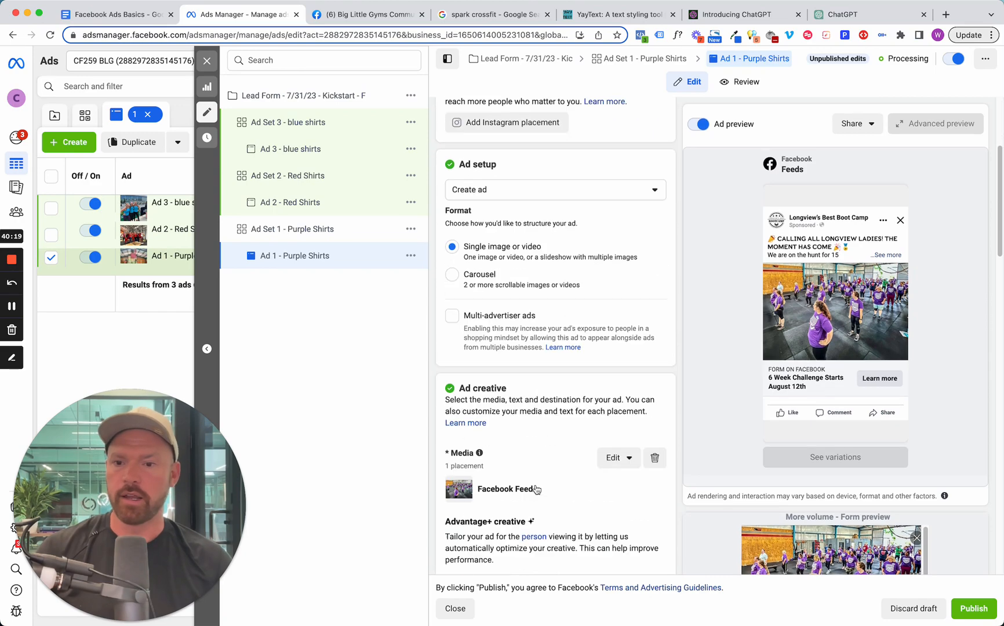
{"action": "scroll", "coordinate": [536, 490], "scroll_direction": "down", "scroll_amount": 15}
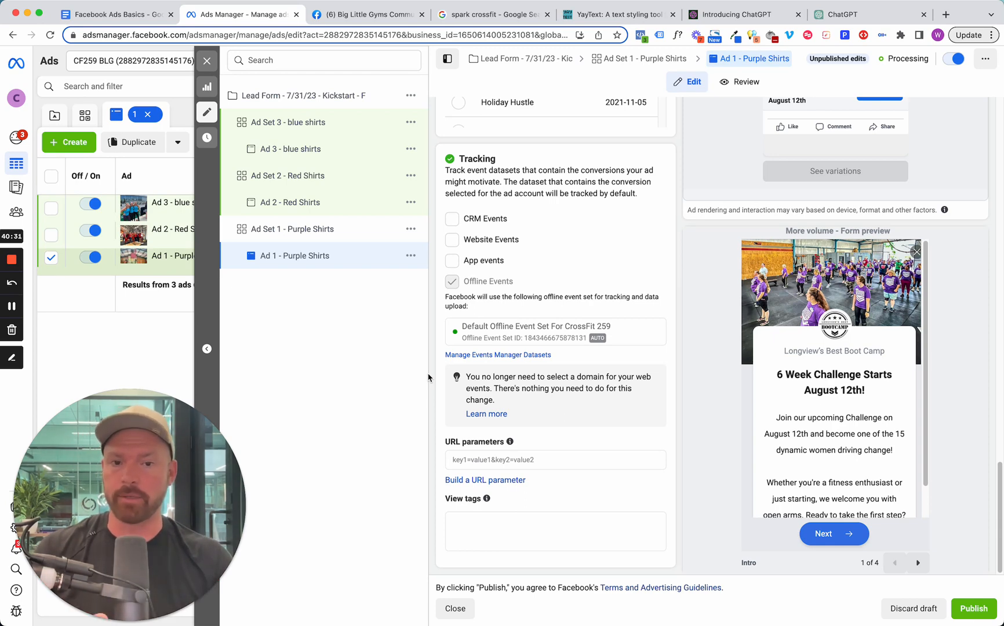
{"action": "left_click", "coordinate": [207, 60]}
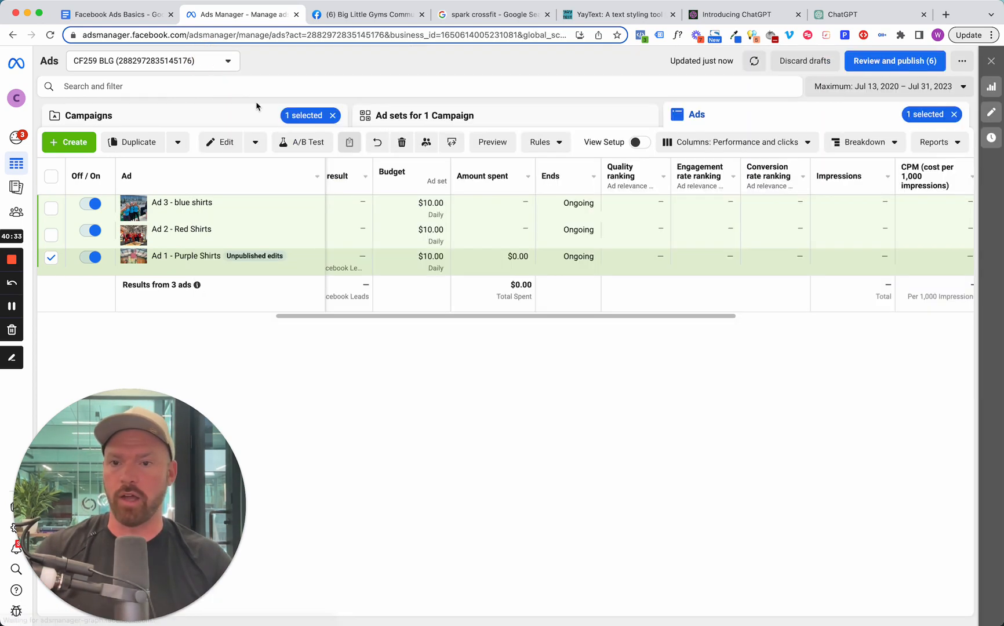
{"action": "left_click", "coordinate": [419, 119]}
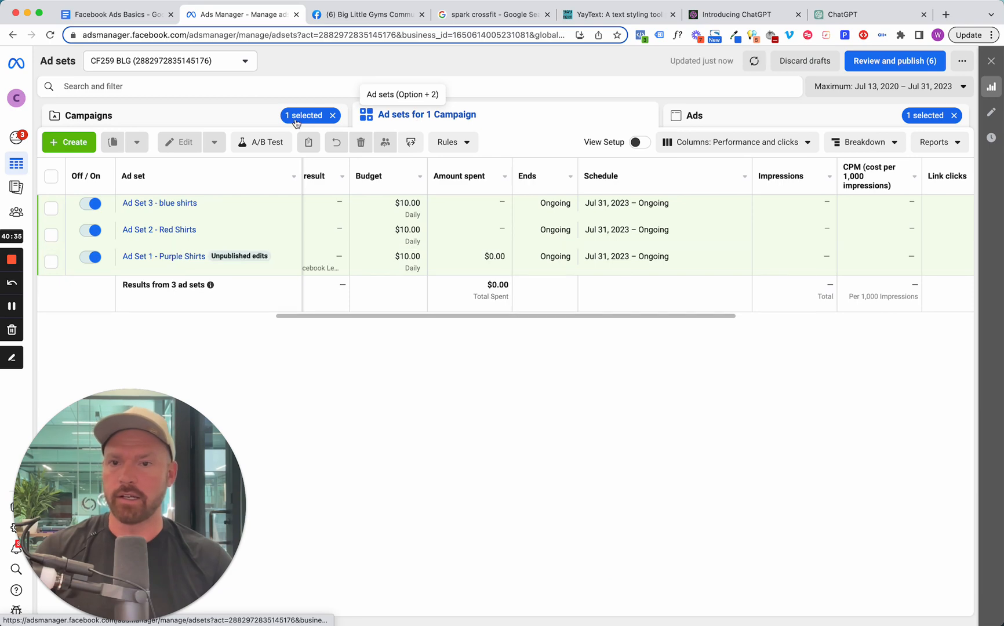
Compare frequency, cost per result and amount spent across the individual ads and ad sets of the 7/13 Longview campaign.
{"action": "left_click", "coordinate": [203, 122]}
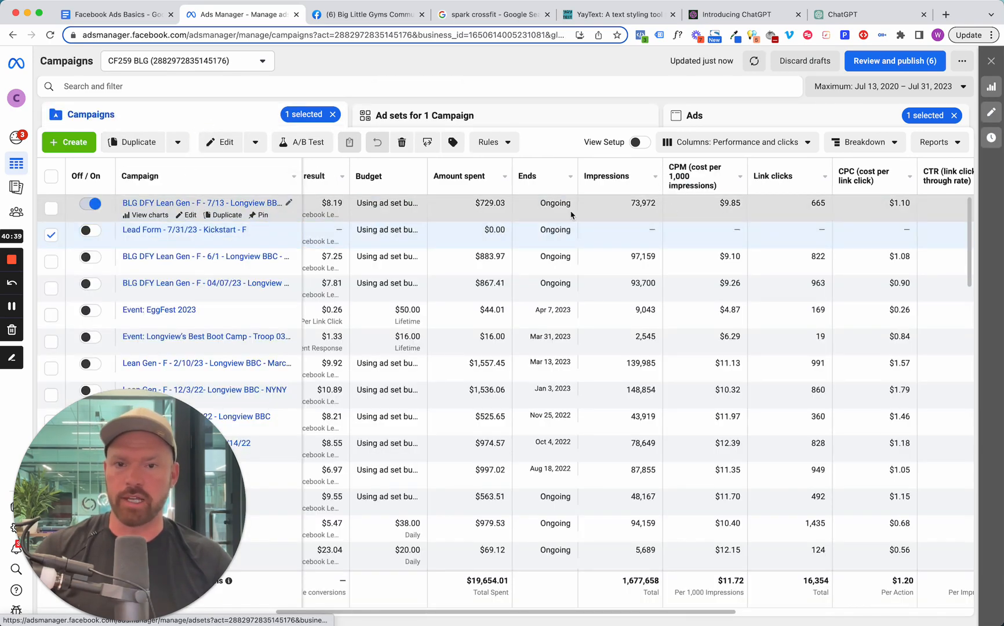
{"action": "left_click", "coordinate": [205, 204]}
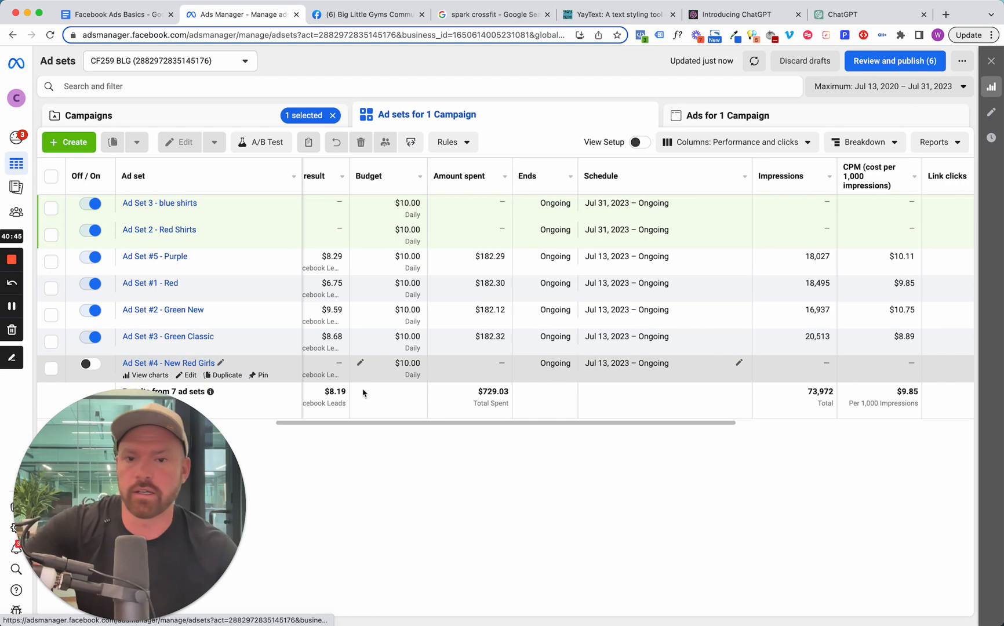
{"action": "left_click_drag", "start_coordinate": [412, 426], "coordinate": [327, 422]}
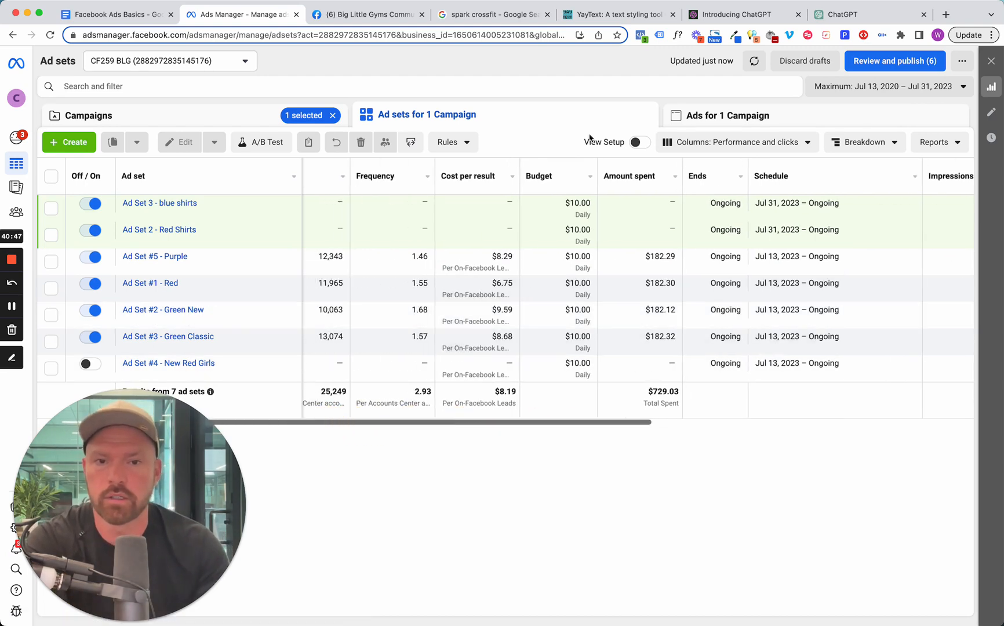
{"action": "left_click", "coordinate": [745, 118]}
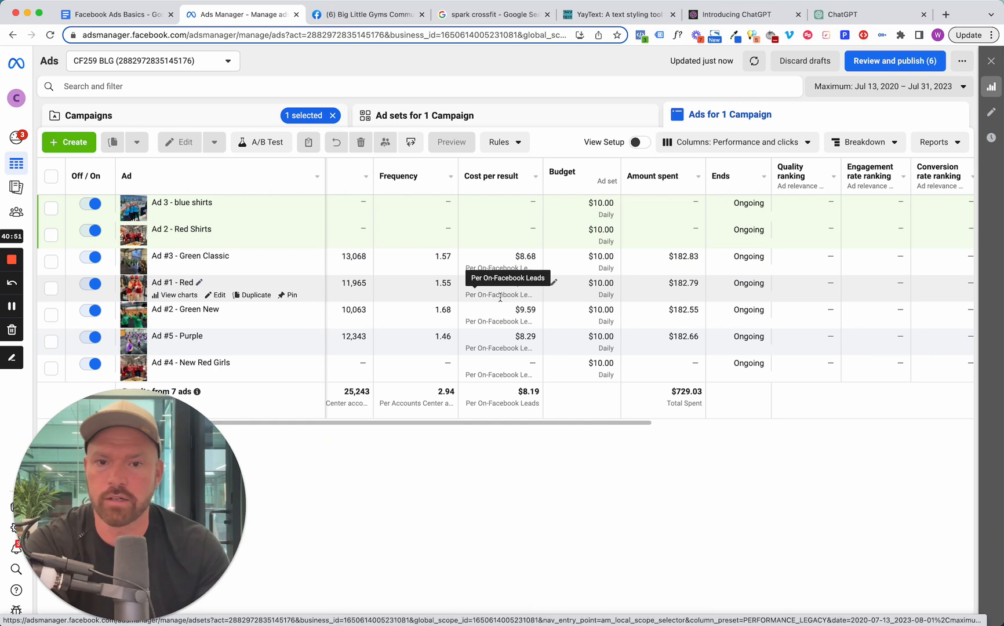
{"action": "mouse_move", "coordinate": [623, 423]}
{"action": "left_mouse_down"}
{"action": "mouse_move", "coordinate": [755, 424]}
{"action": "mouse_move", "coordinate": [619, 424]}
{"action": "left_mouse_up"}
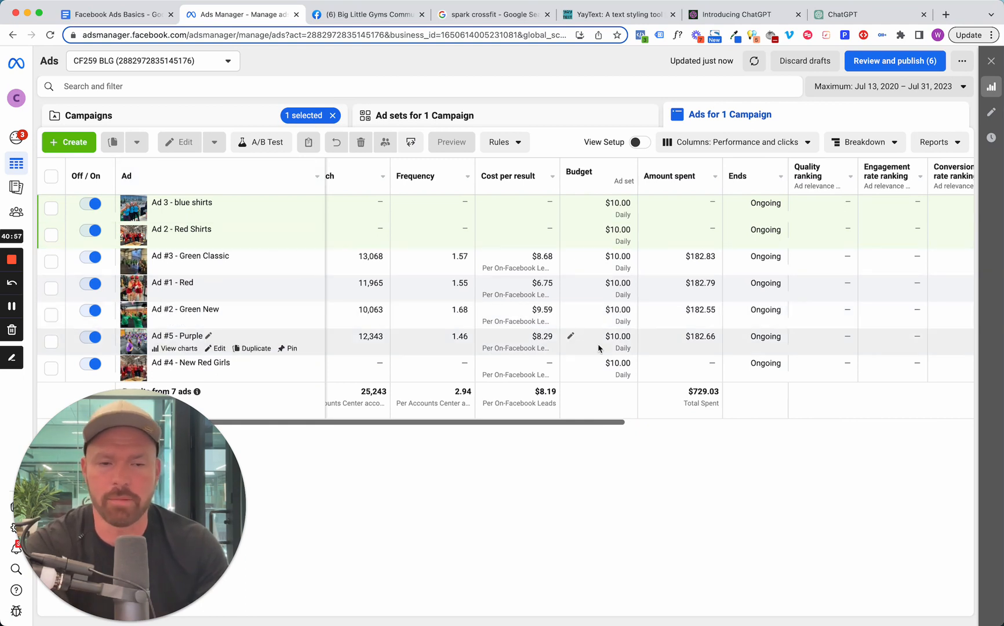
{"action": "left_click_drag", "start_coordinate": [596, 423], "coordinate": [609, 423]}
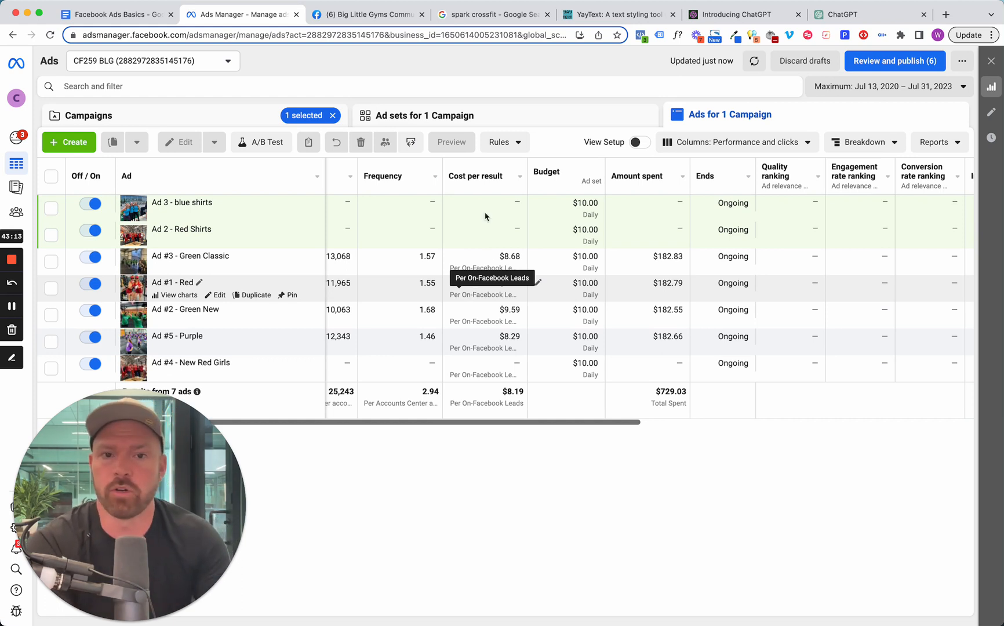
{"action": "left_click", "coordinate": [529, 119]}
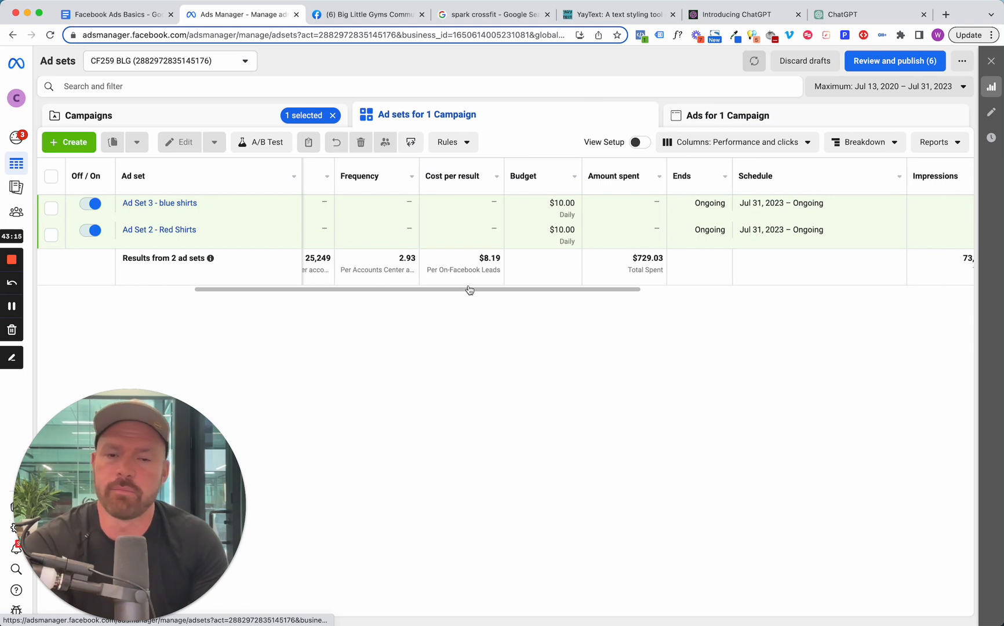